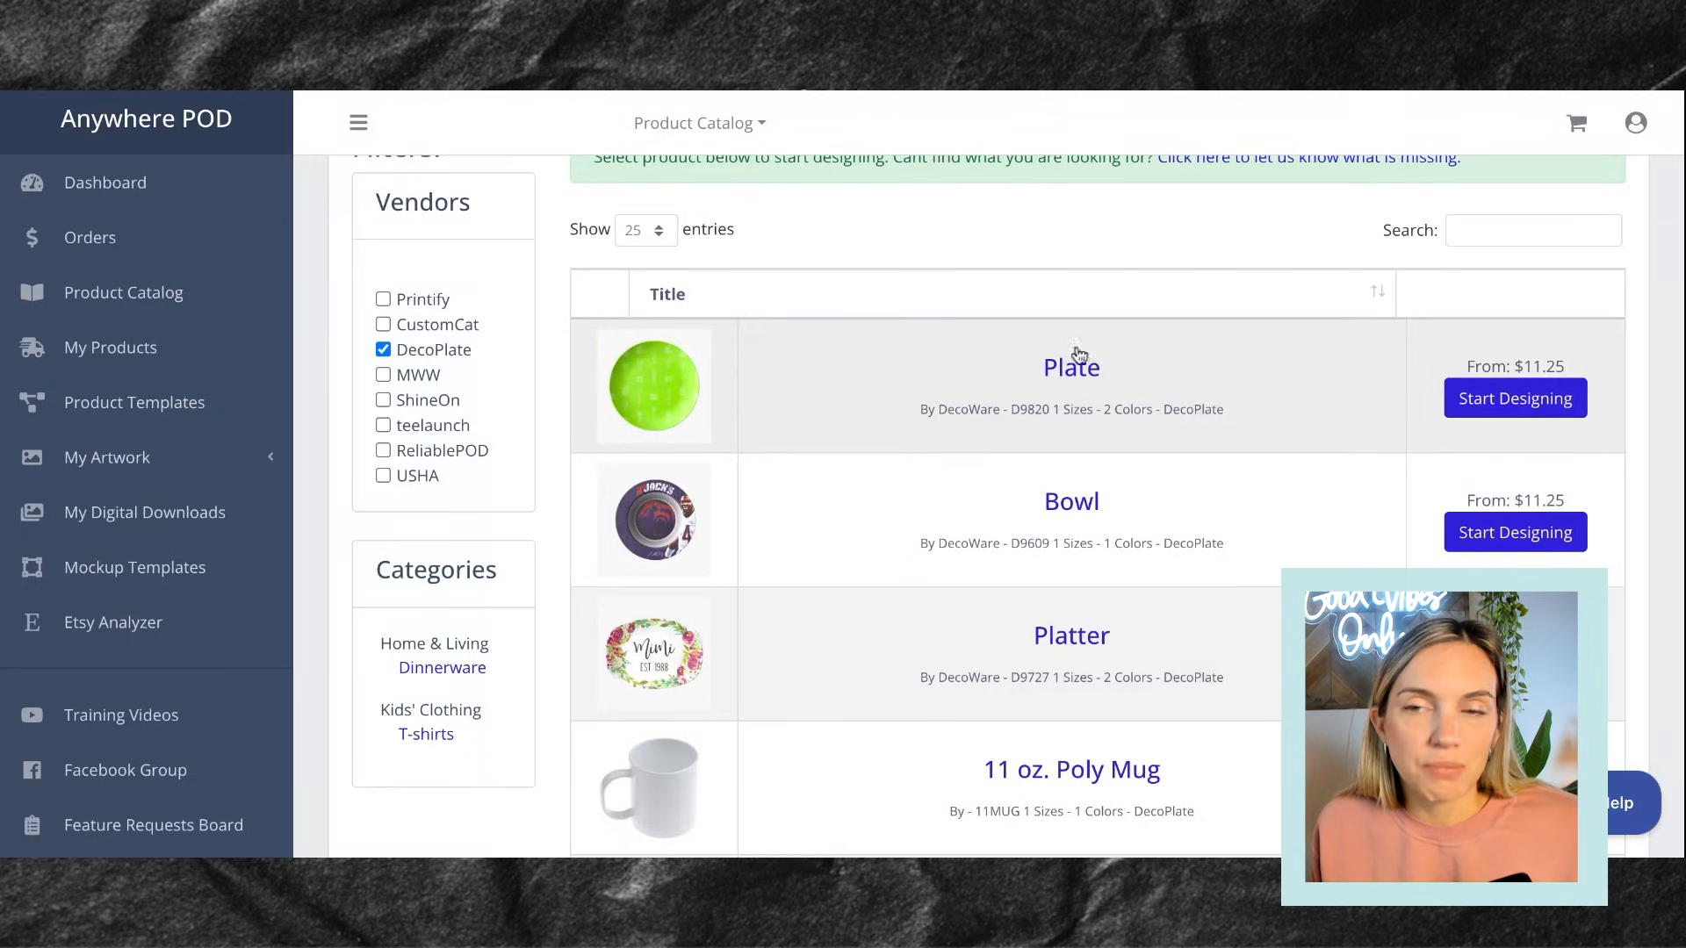
Start designing the DecoPlate Plate product and dismiss the Create New Artwork dialog
click(1481, 409)
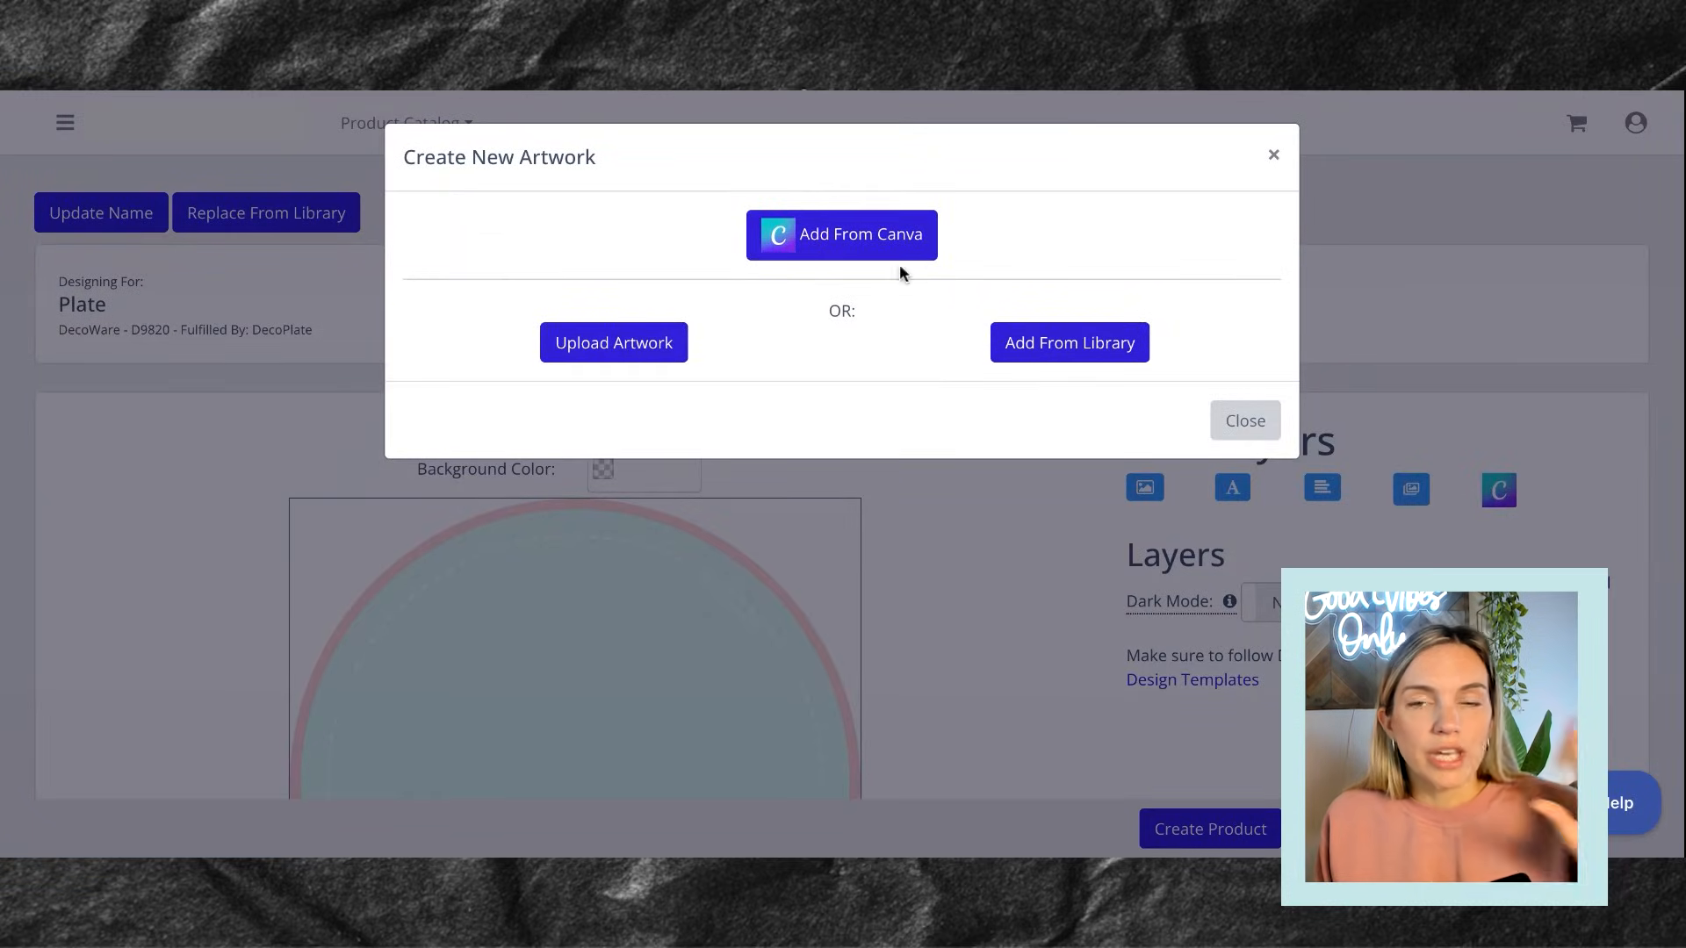
click(1278, 167)
scroll(1336, 292, down, 2)
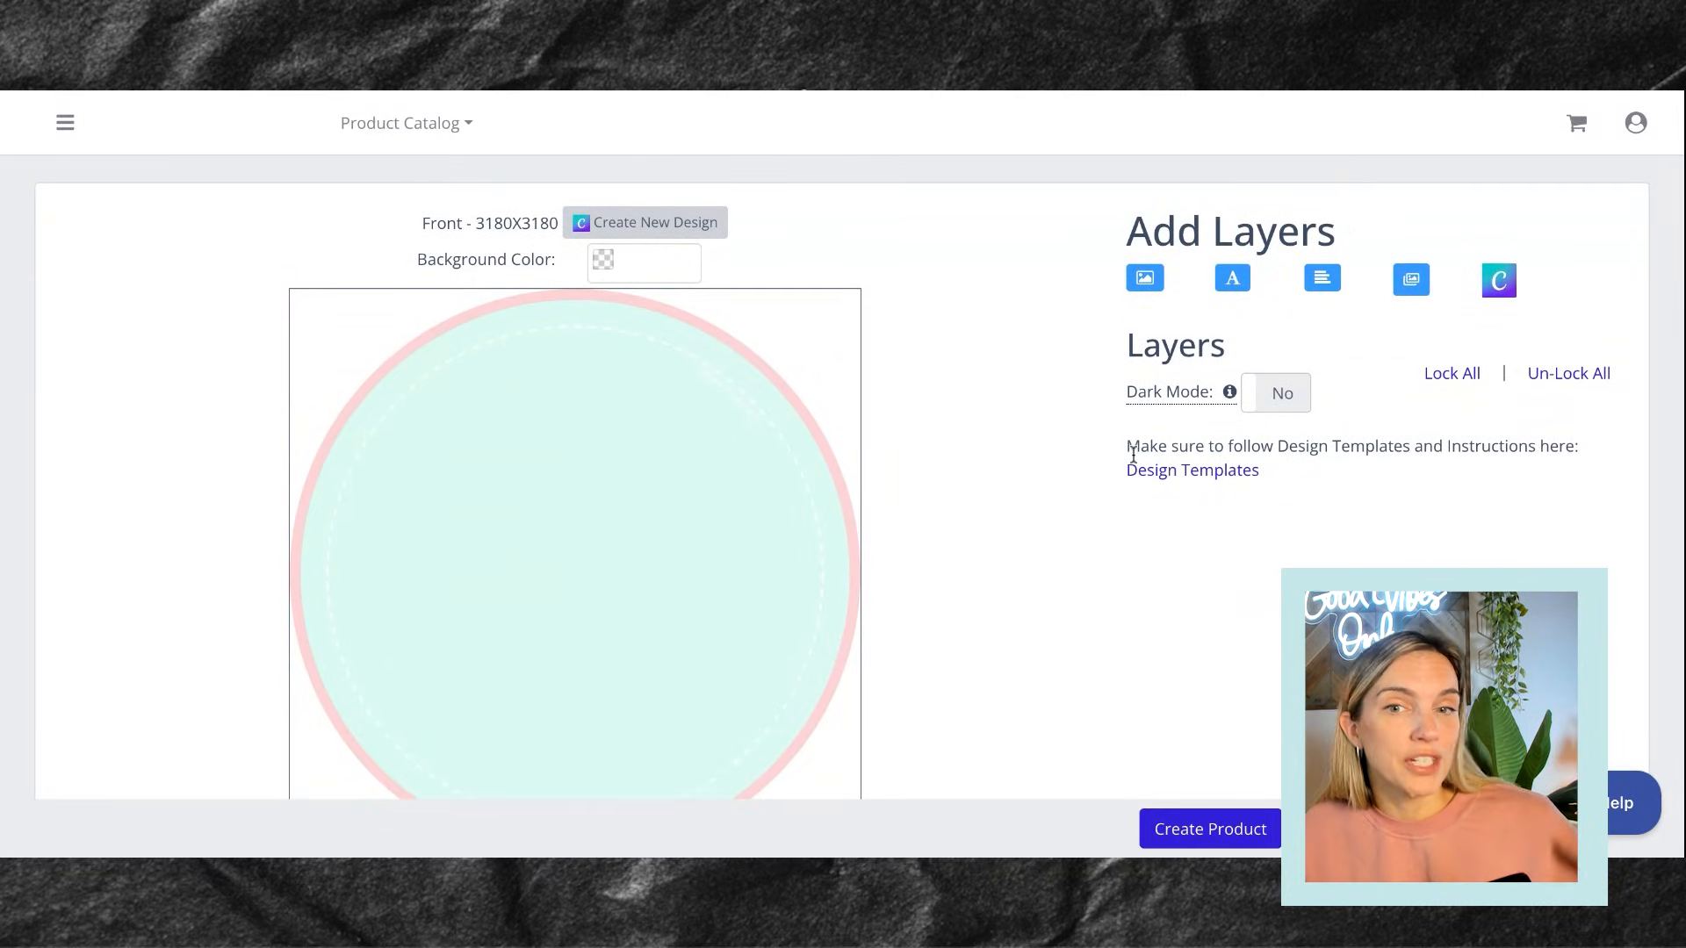
Open the supplier's template resources from the plate design page and choose the Design Templates for Illustrator, Photoshop and Corel
click(1253, 482)
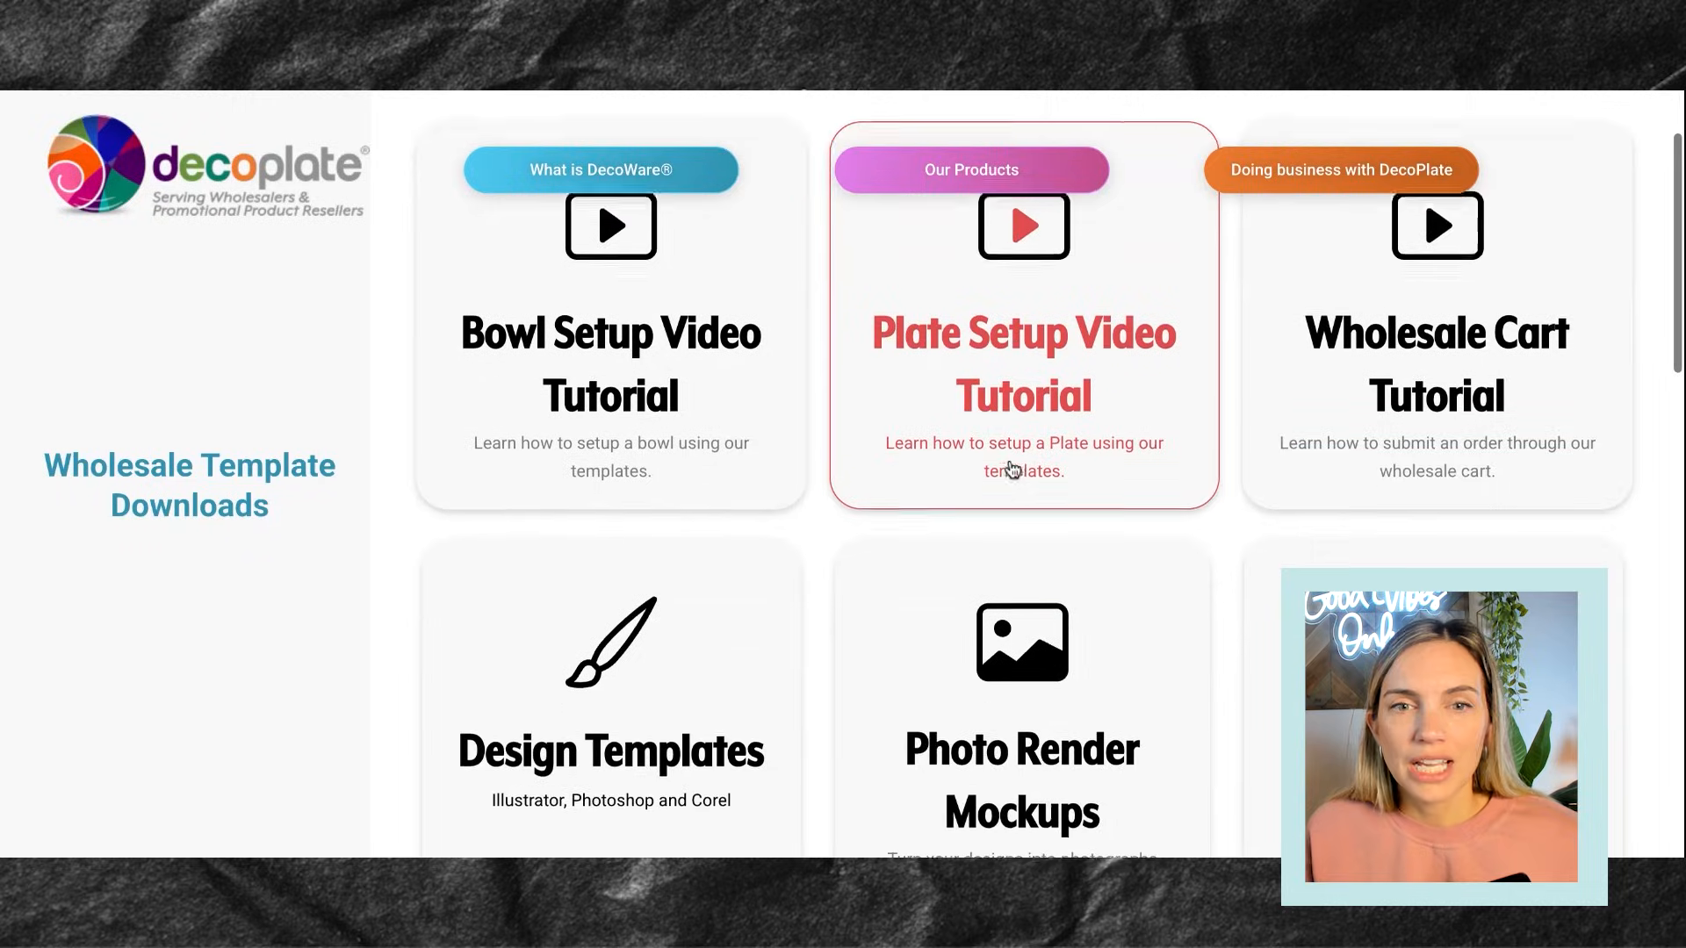
scroll(1008, 466, down, 2)
scroll(1022, 475, down, 4)
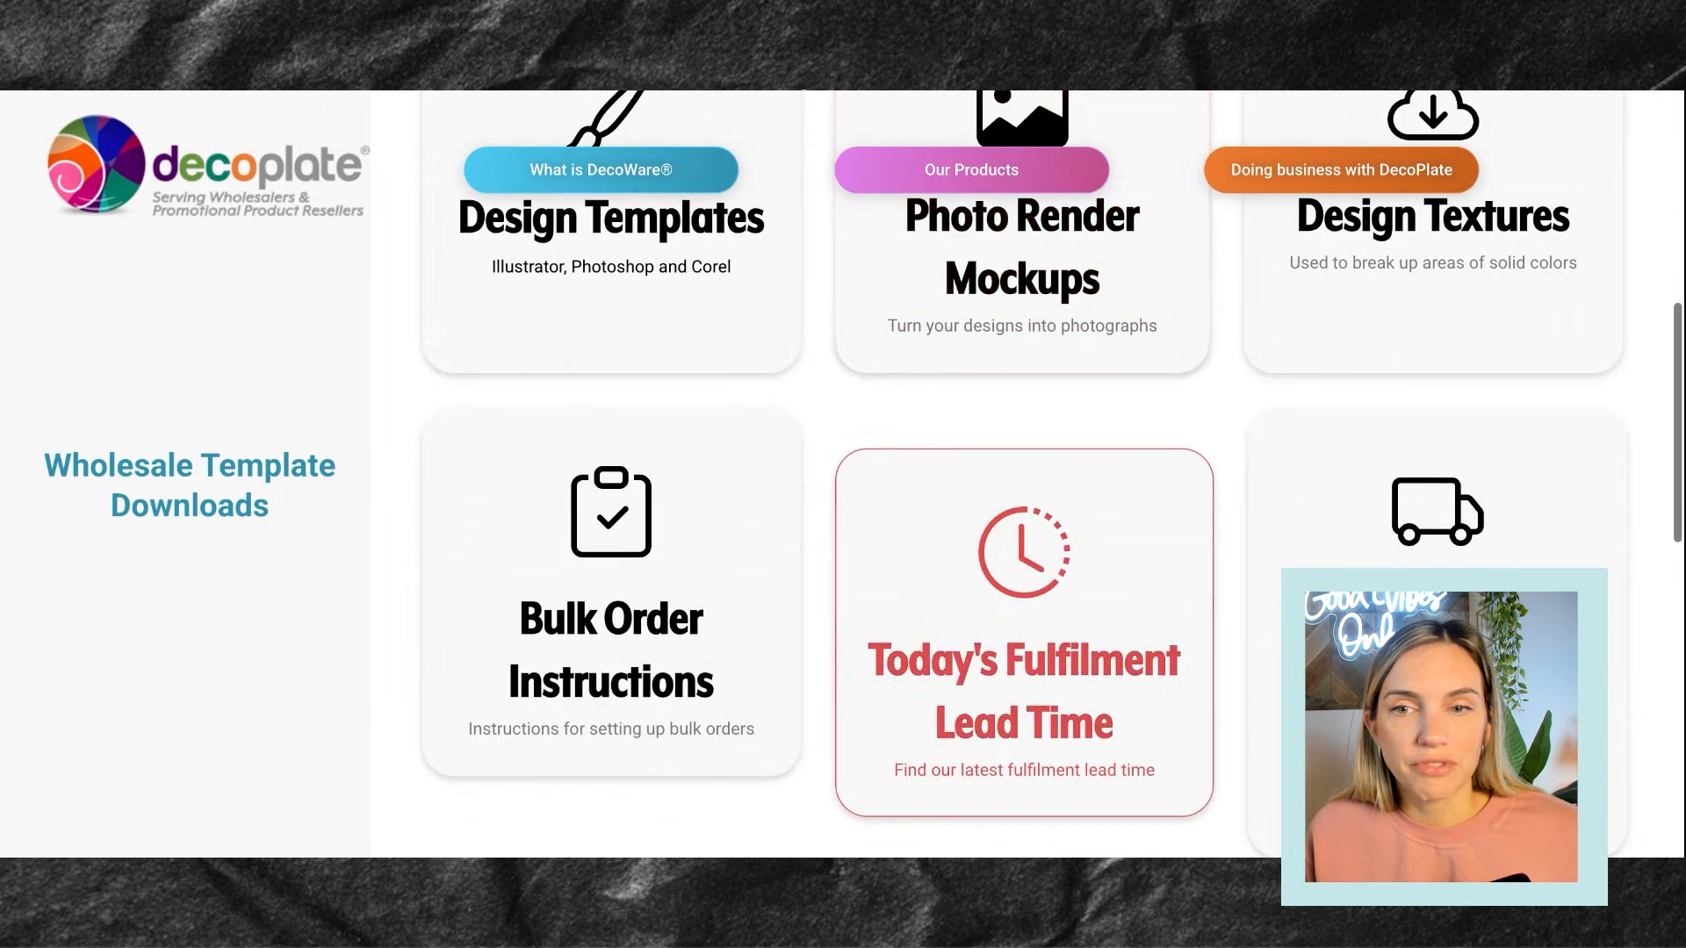
scroll(1022, 474, down, 6)
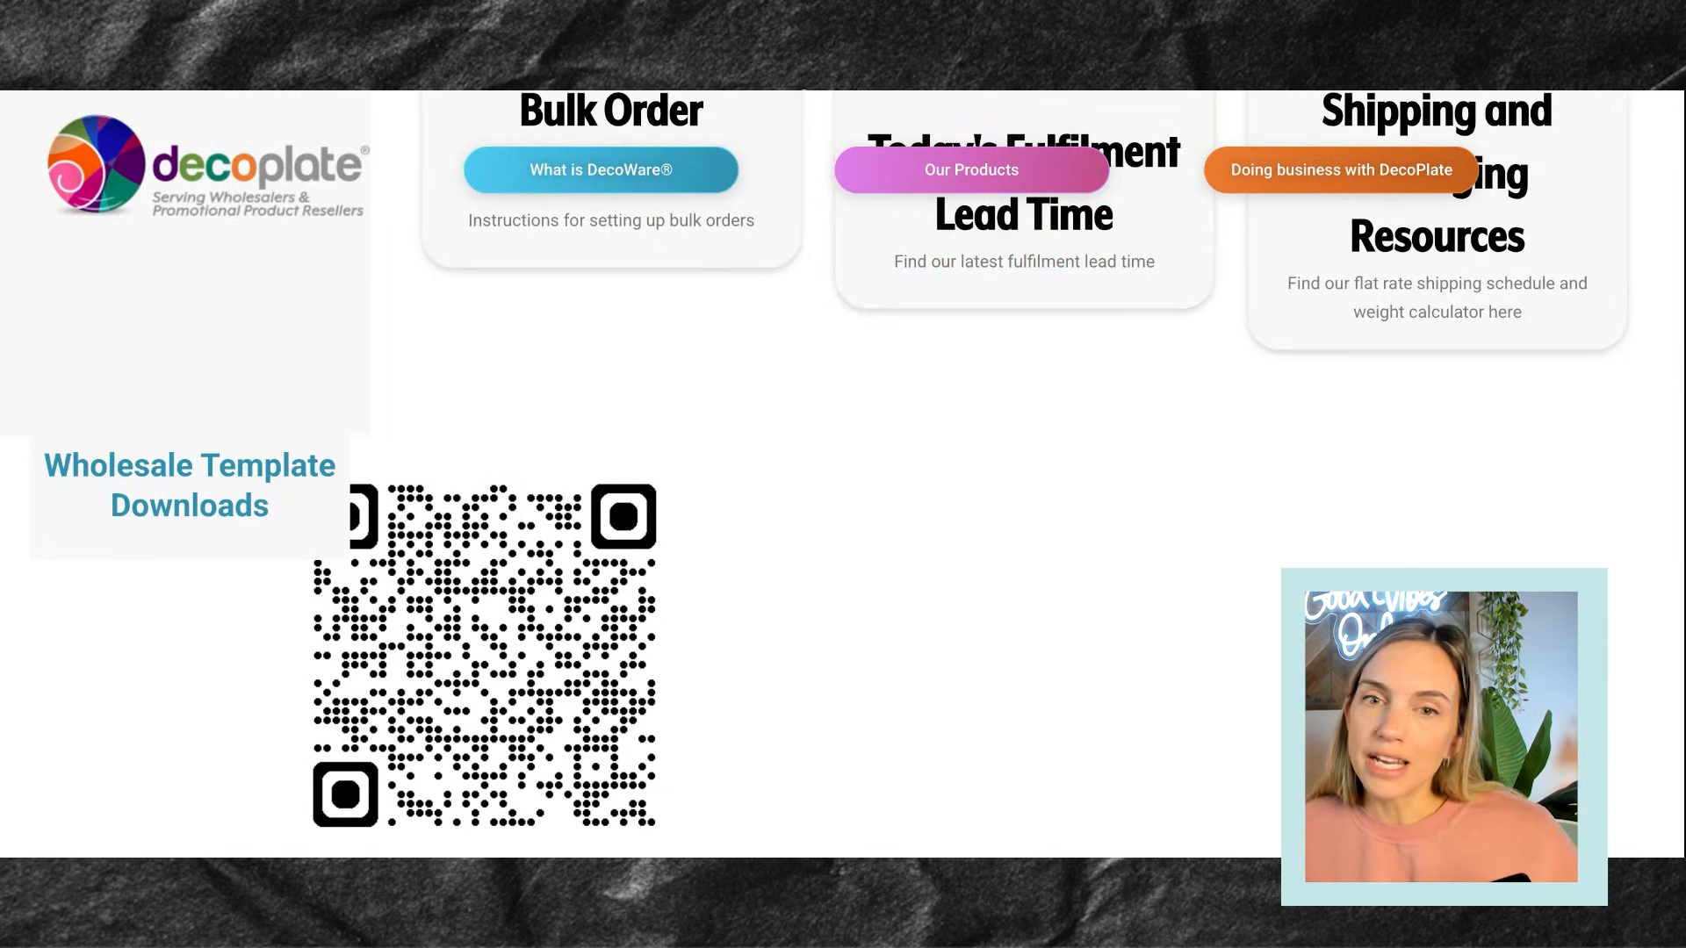
scroll(1024, 504, up, 10)
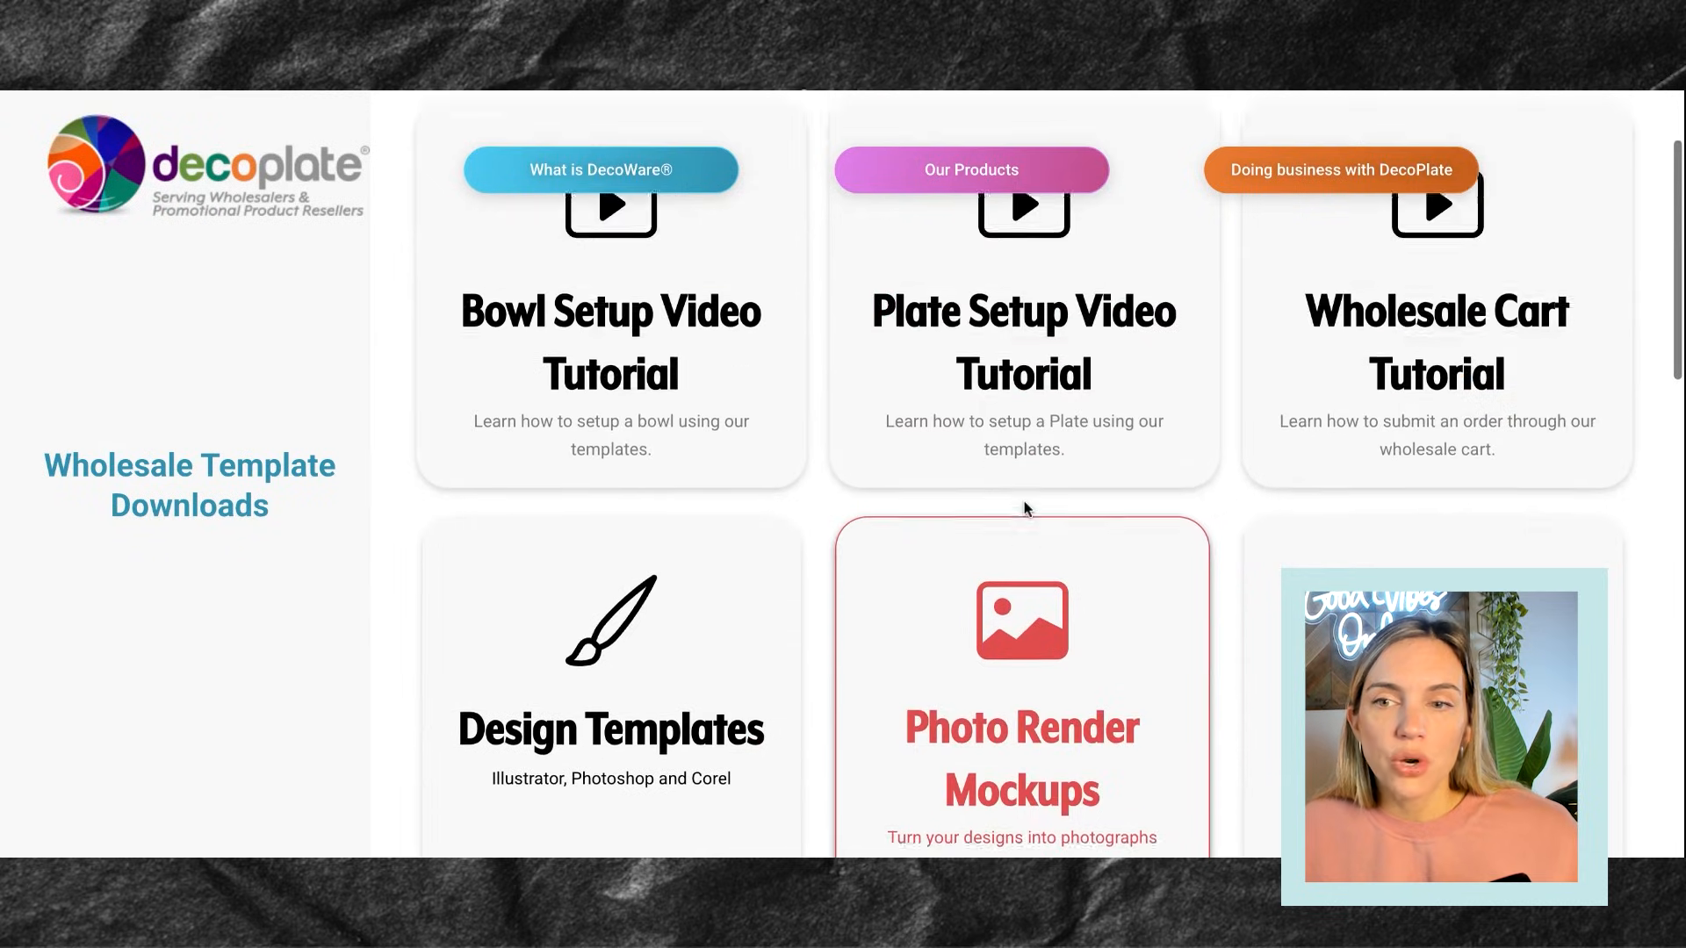
scroll(986, 565, up, 2)
scroll(991, 573, down, 4)
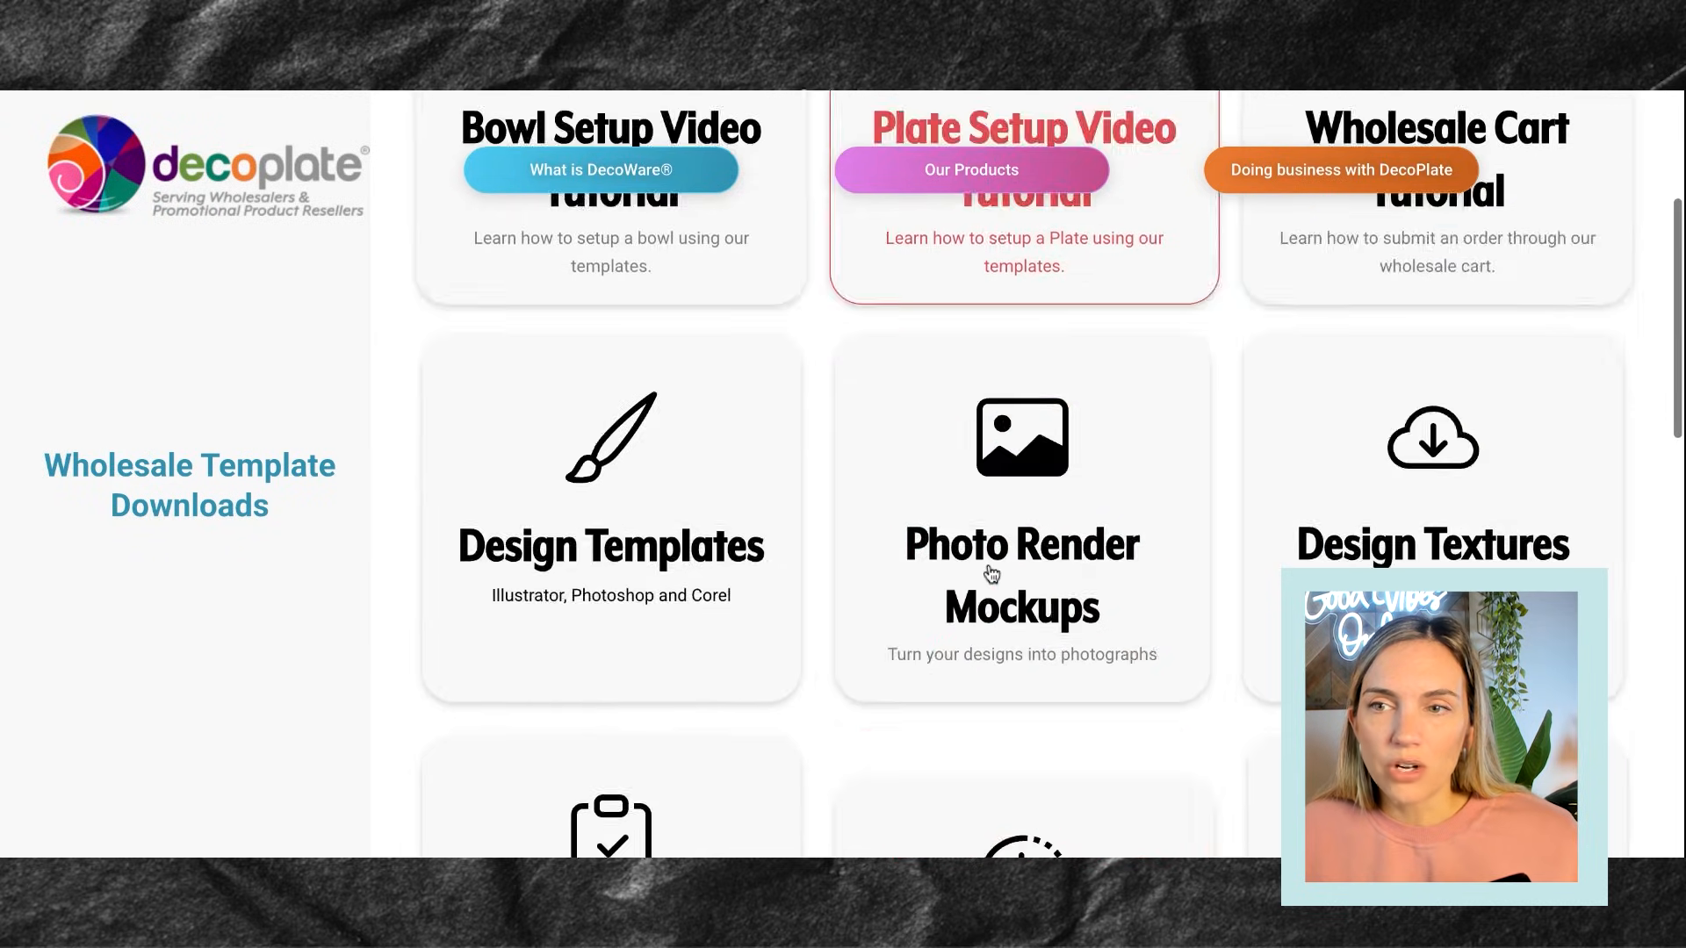
scroll(992, 573, down, 3)
scroll(644, 331, up, 1)
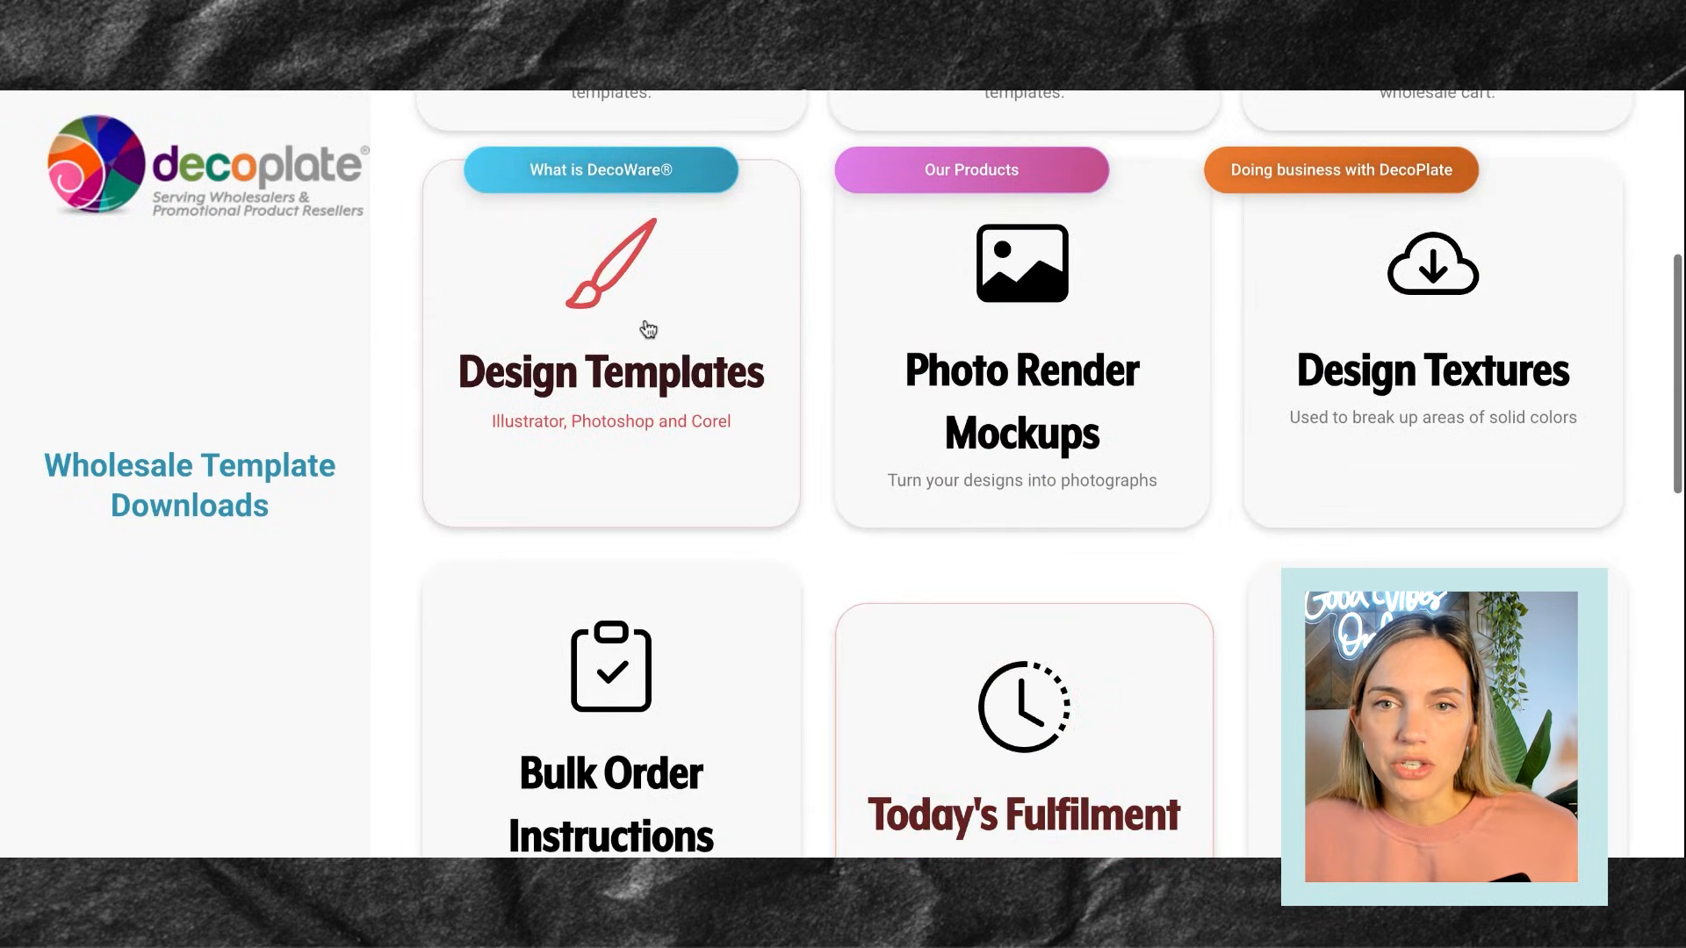
click(741, 397)
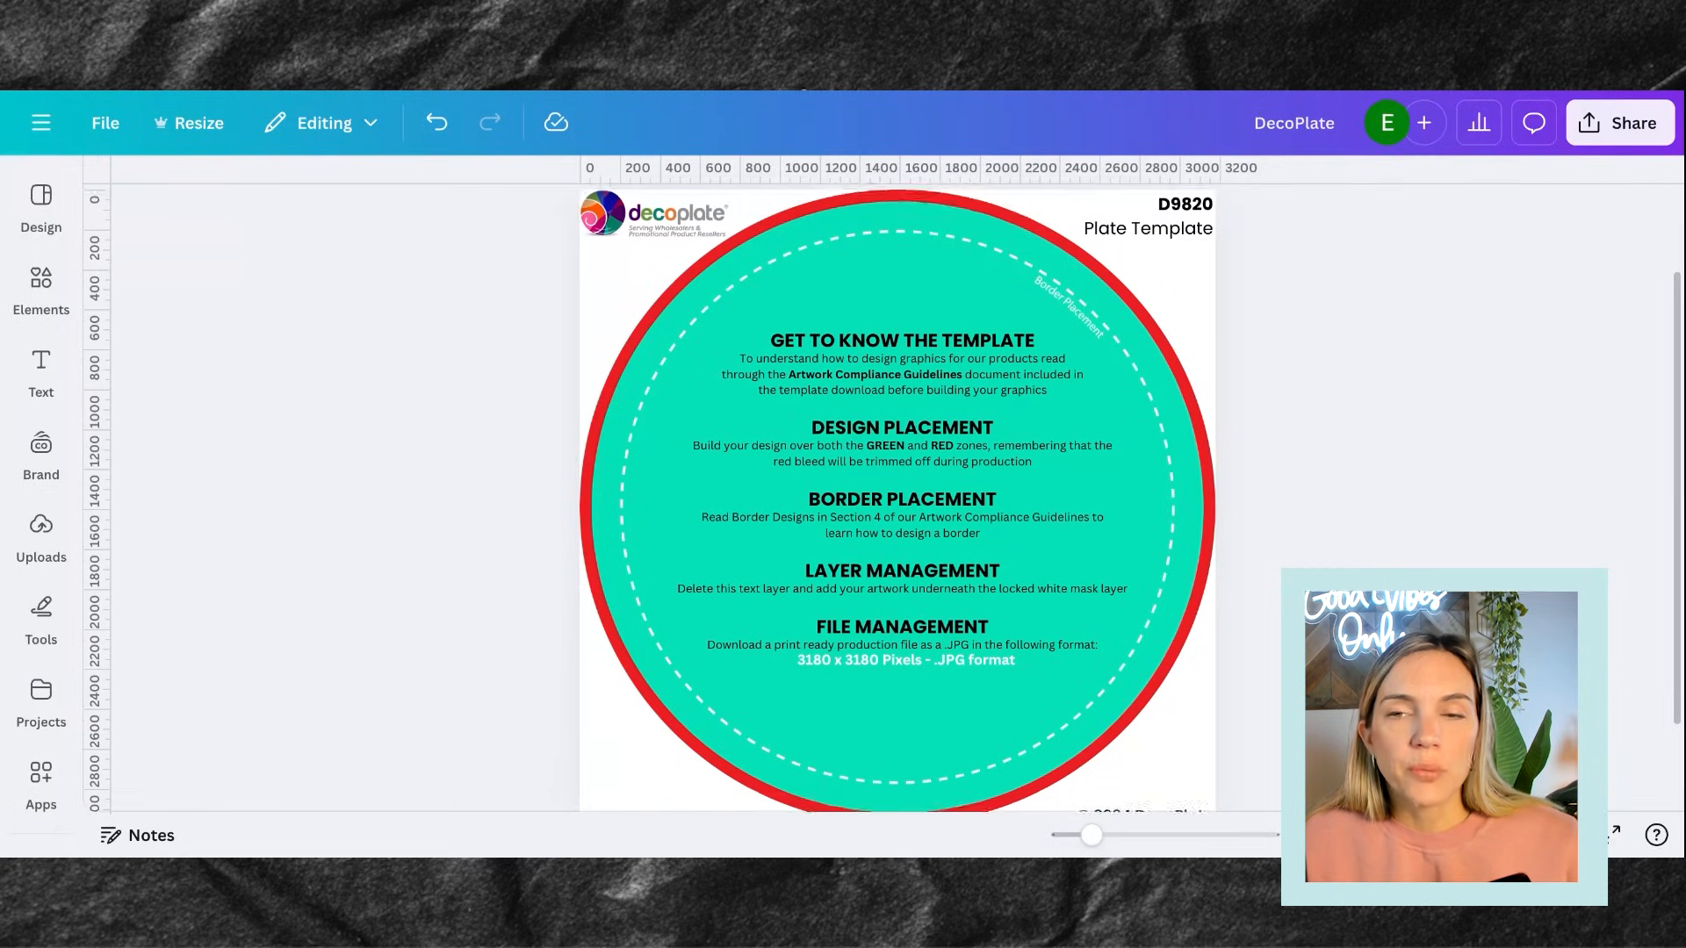
Review the D9820 plate template in the DecoPlate Canva design and add a blank page after it
scroll(896, 501, up, 1)
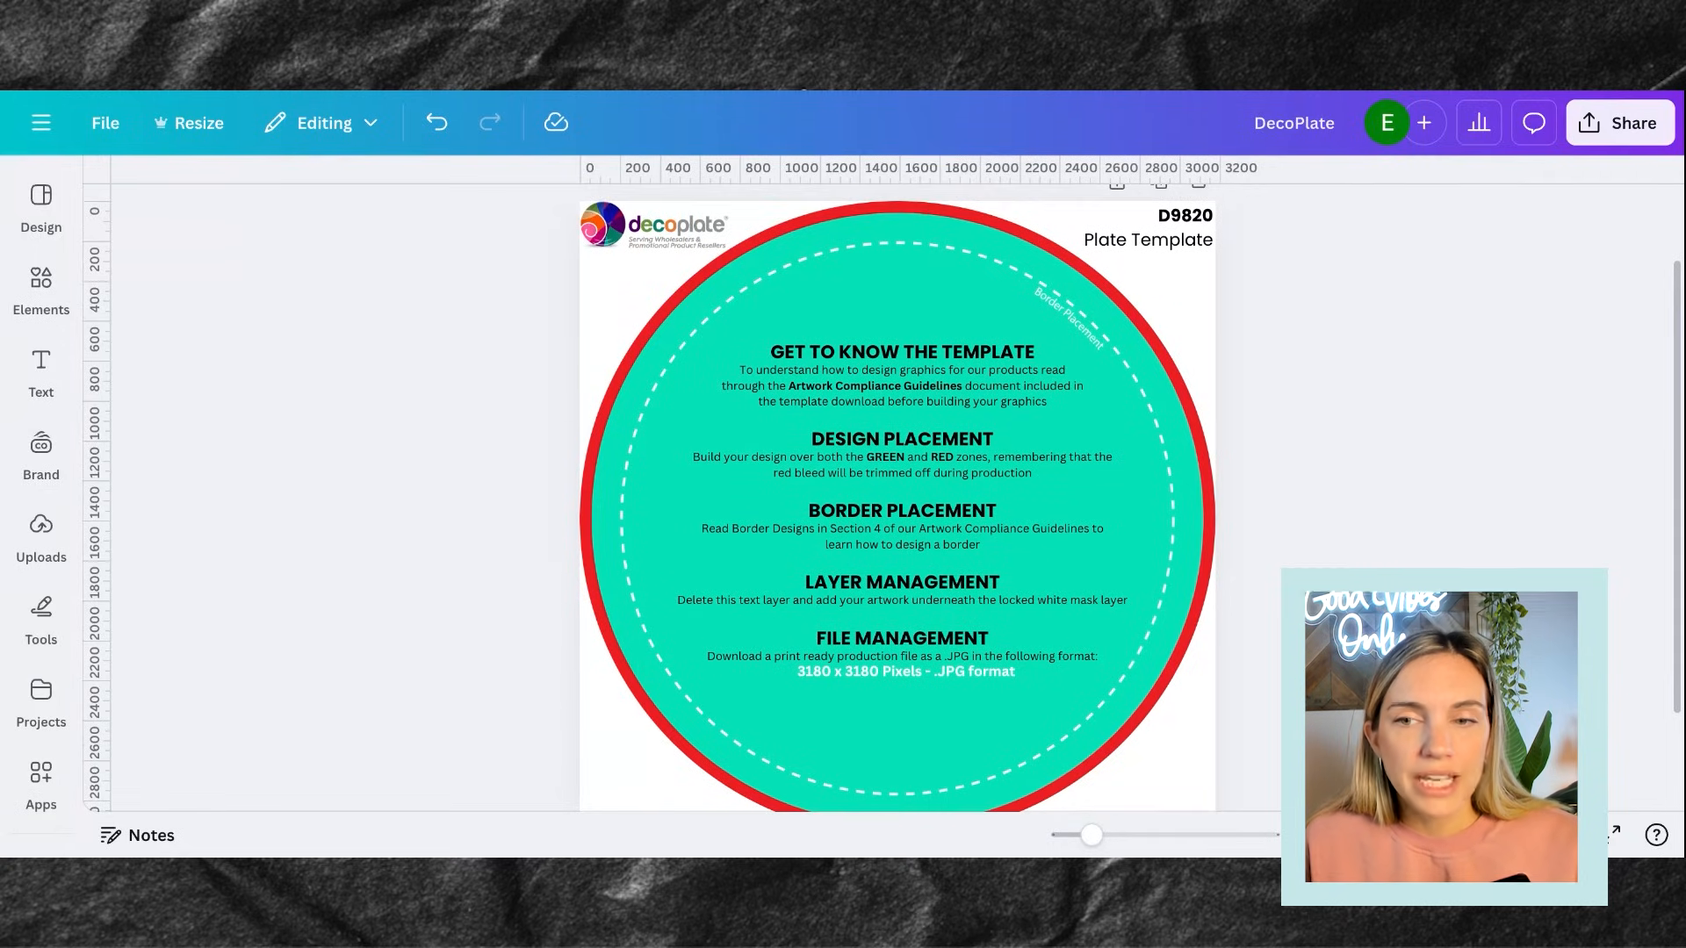
scroll(895, 501, down, 2)
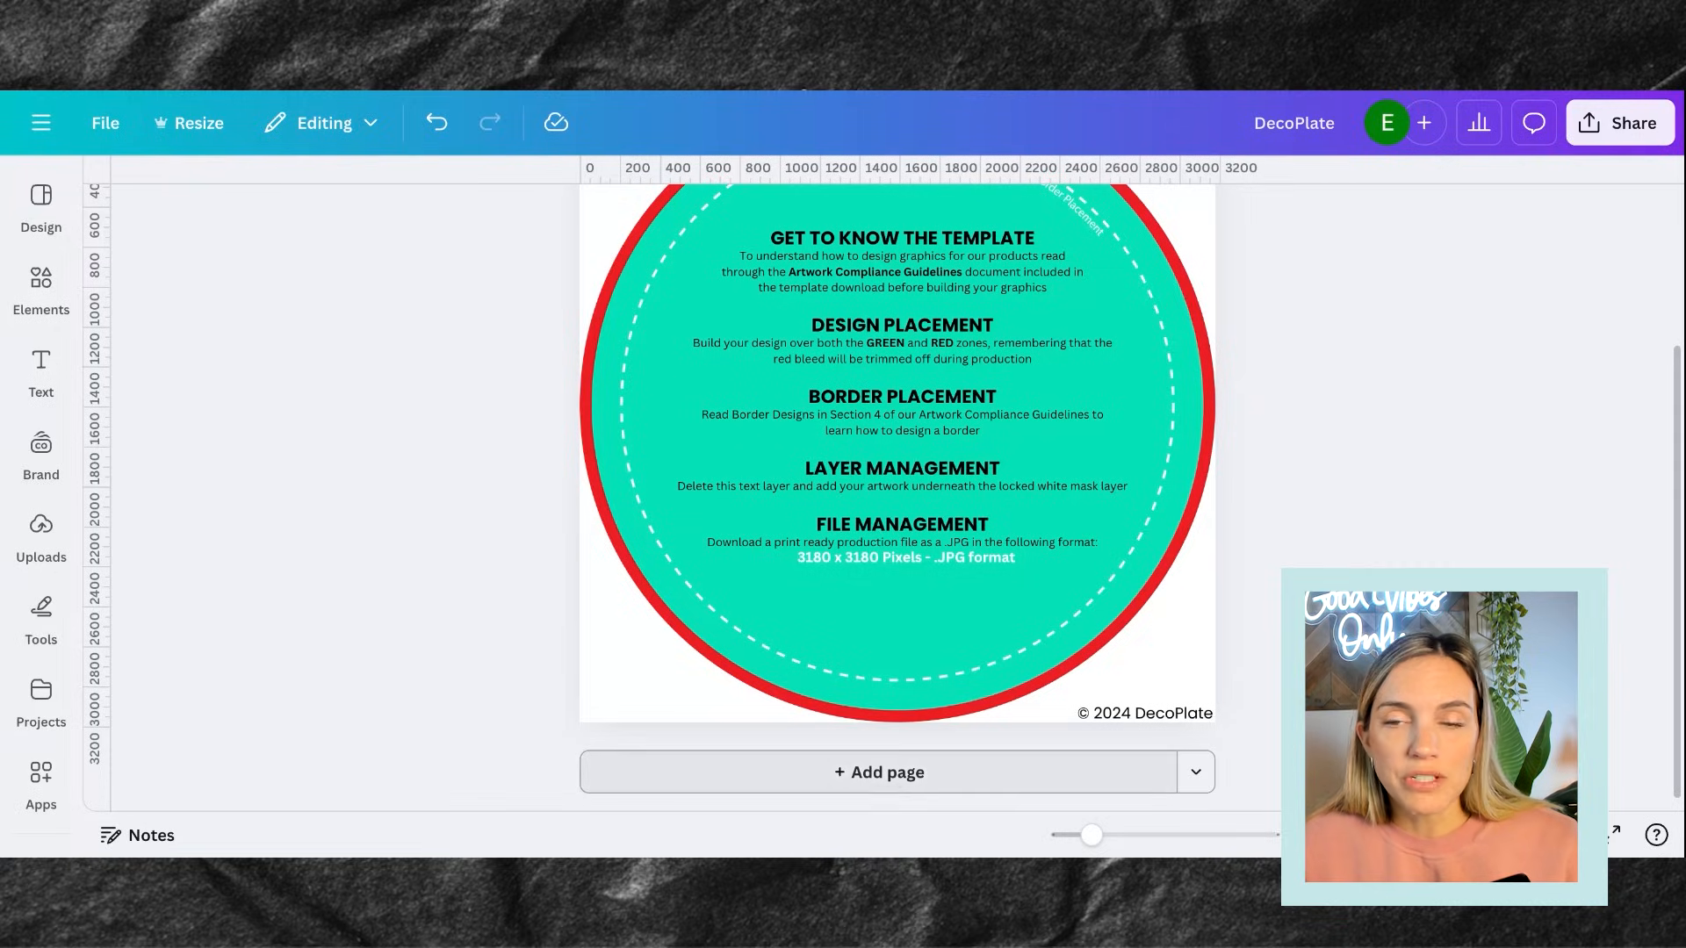
click(894, 776)
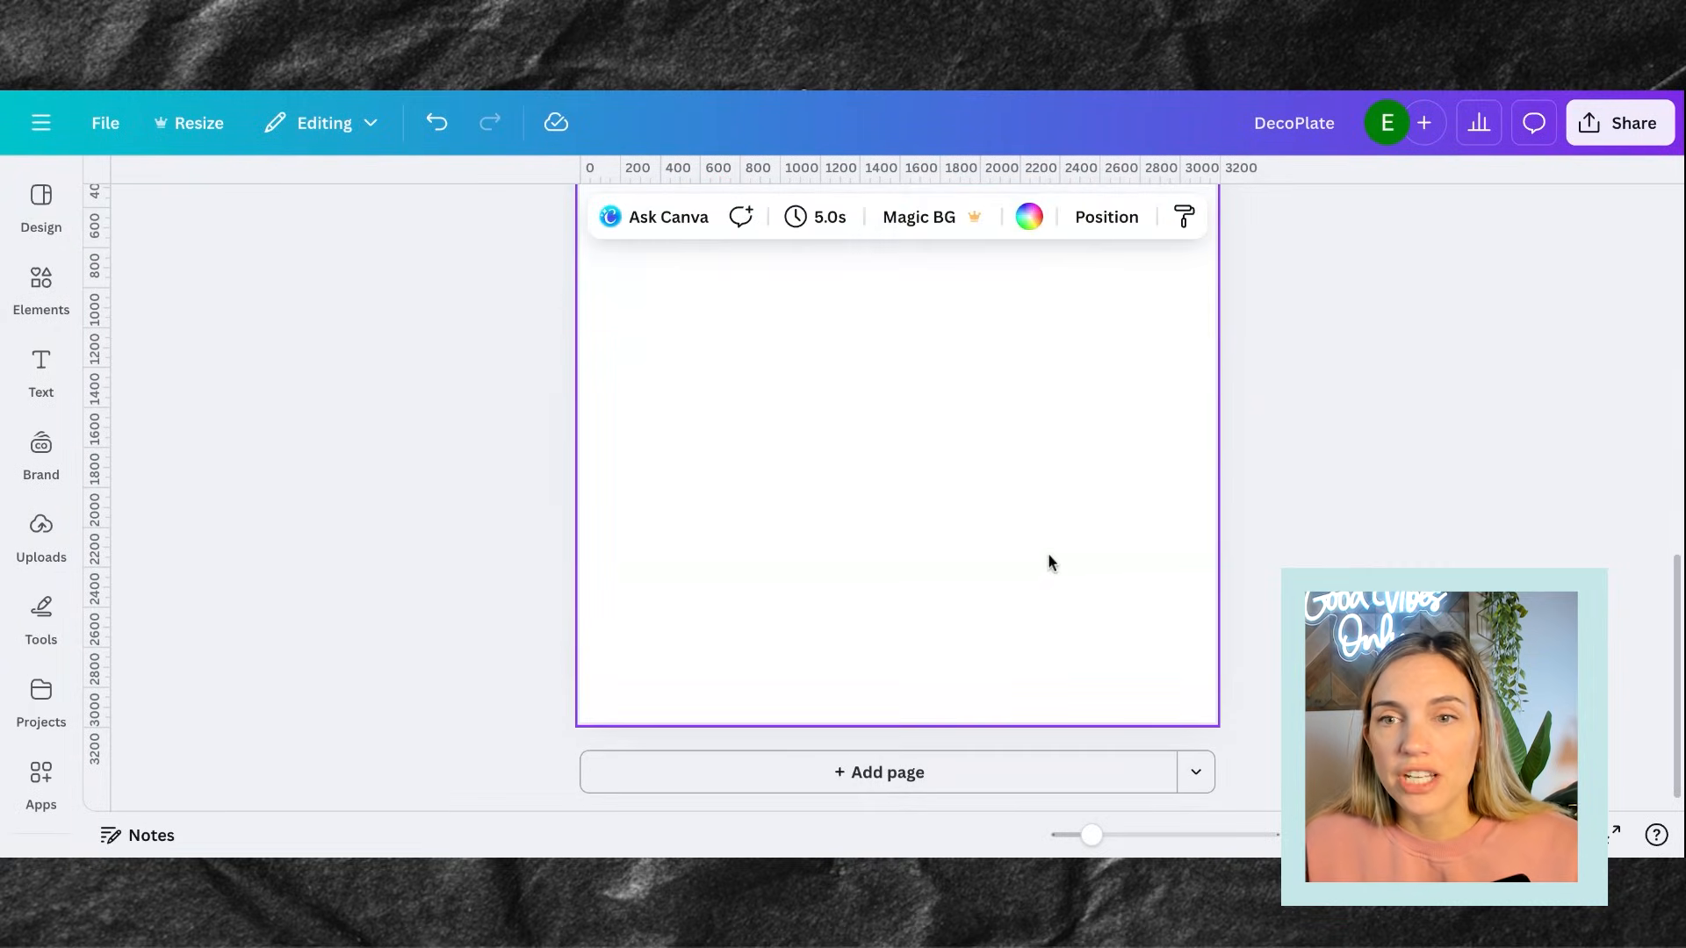
drag(1091, 835, 1073, 835)
scroll(870, 380, up, 1)
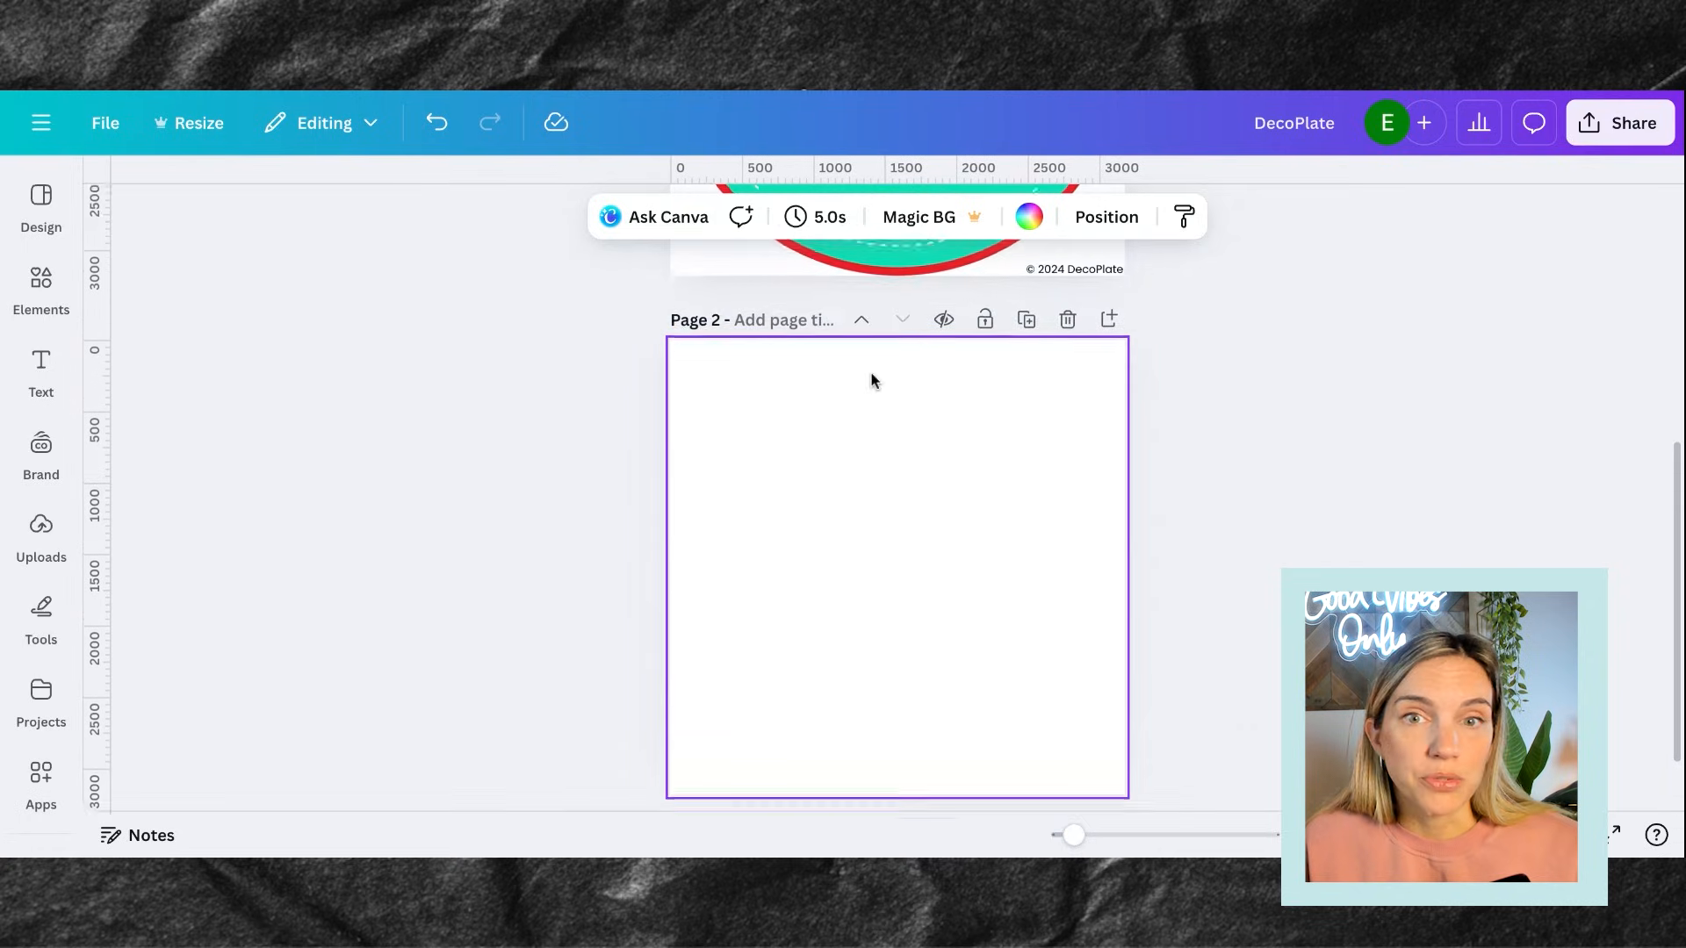
Examine the doodle-style ornament, T-shirt, bachelorette banner and platter reference images on page 2
scroll(874, 380, down, 1)
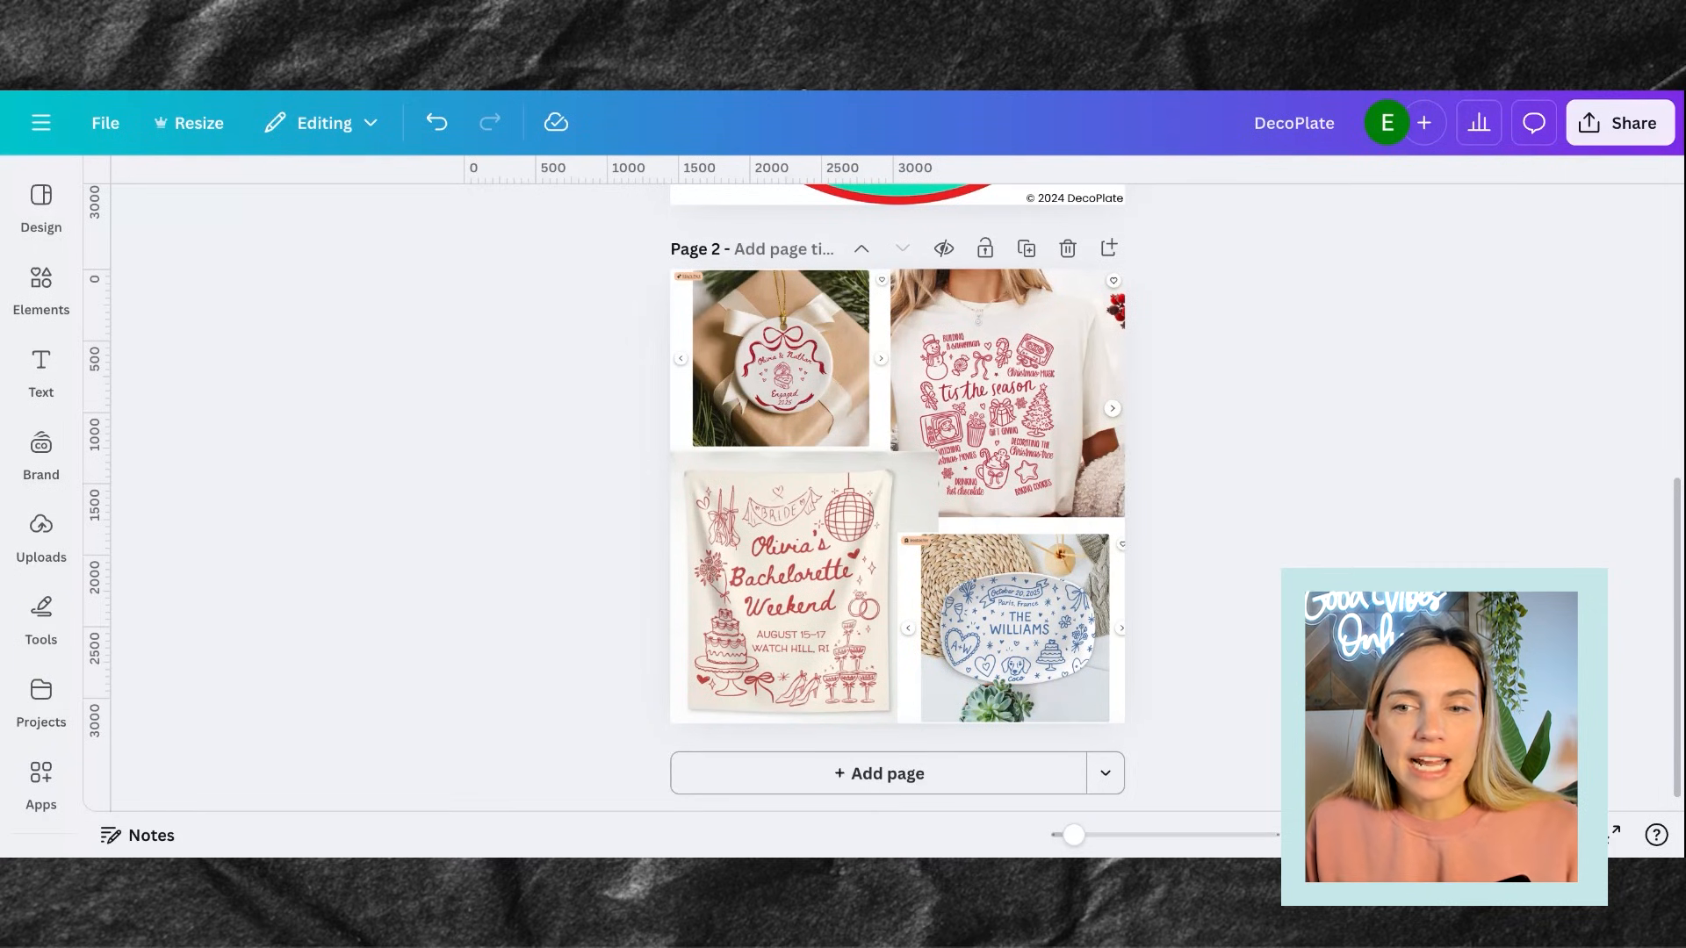
drag(1073, 834, 1088, 835)
scroll(1208, 584, down, 2)
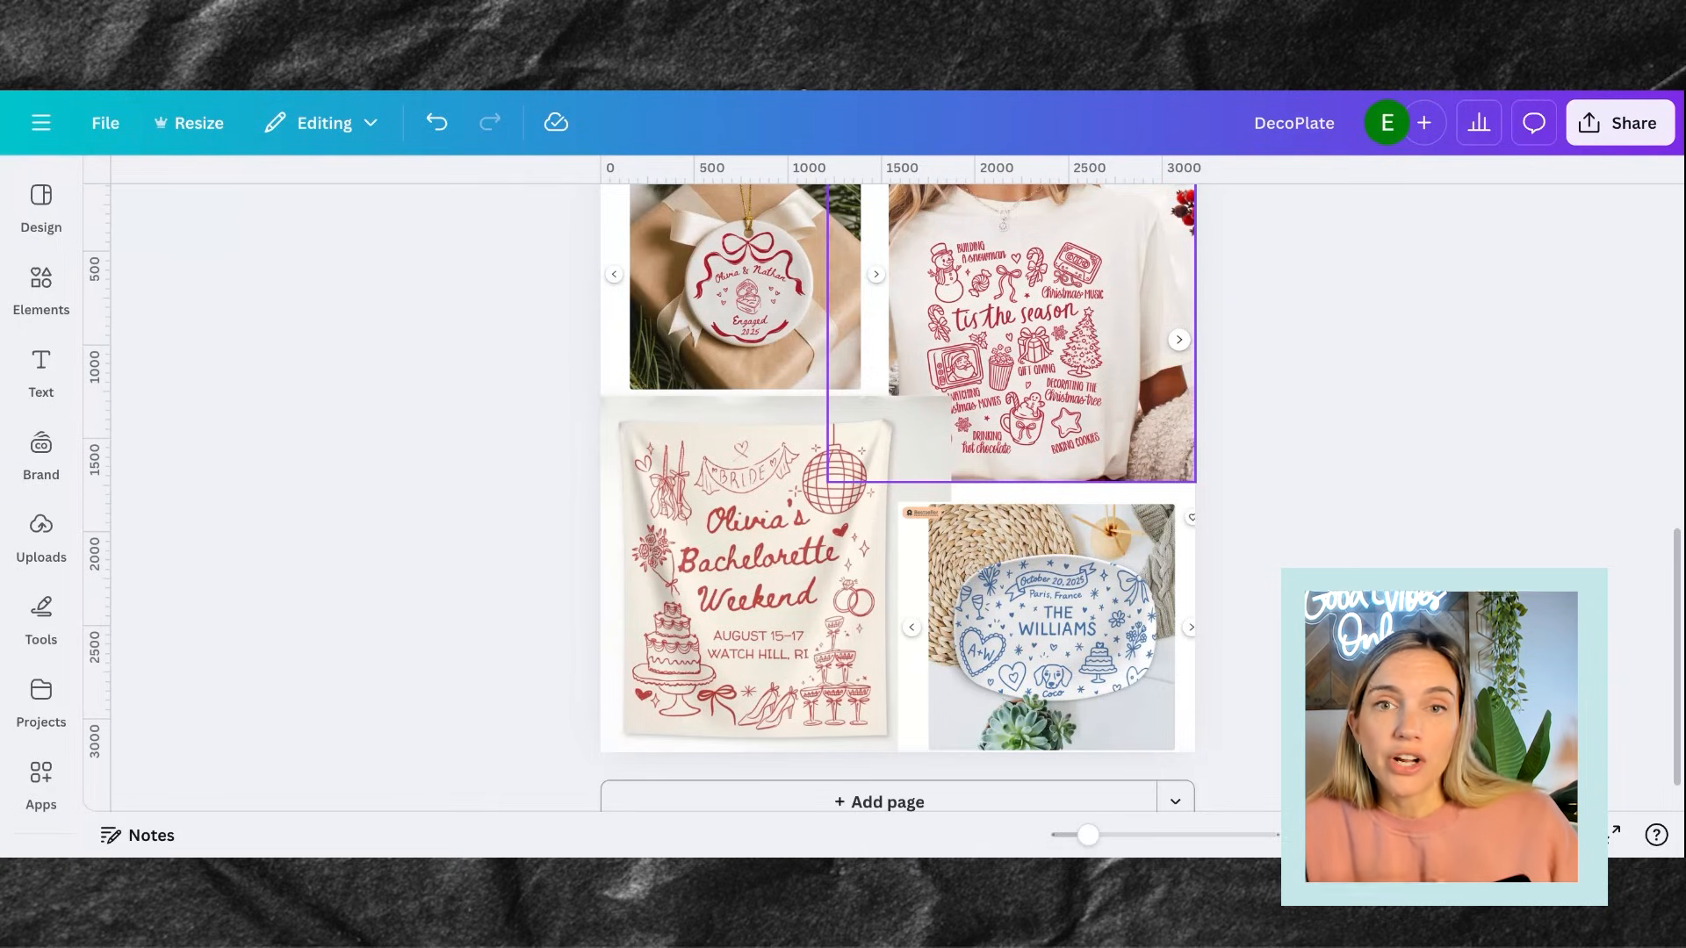
scroll(946, 521, down, 1)
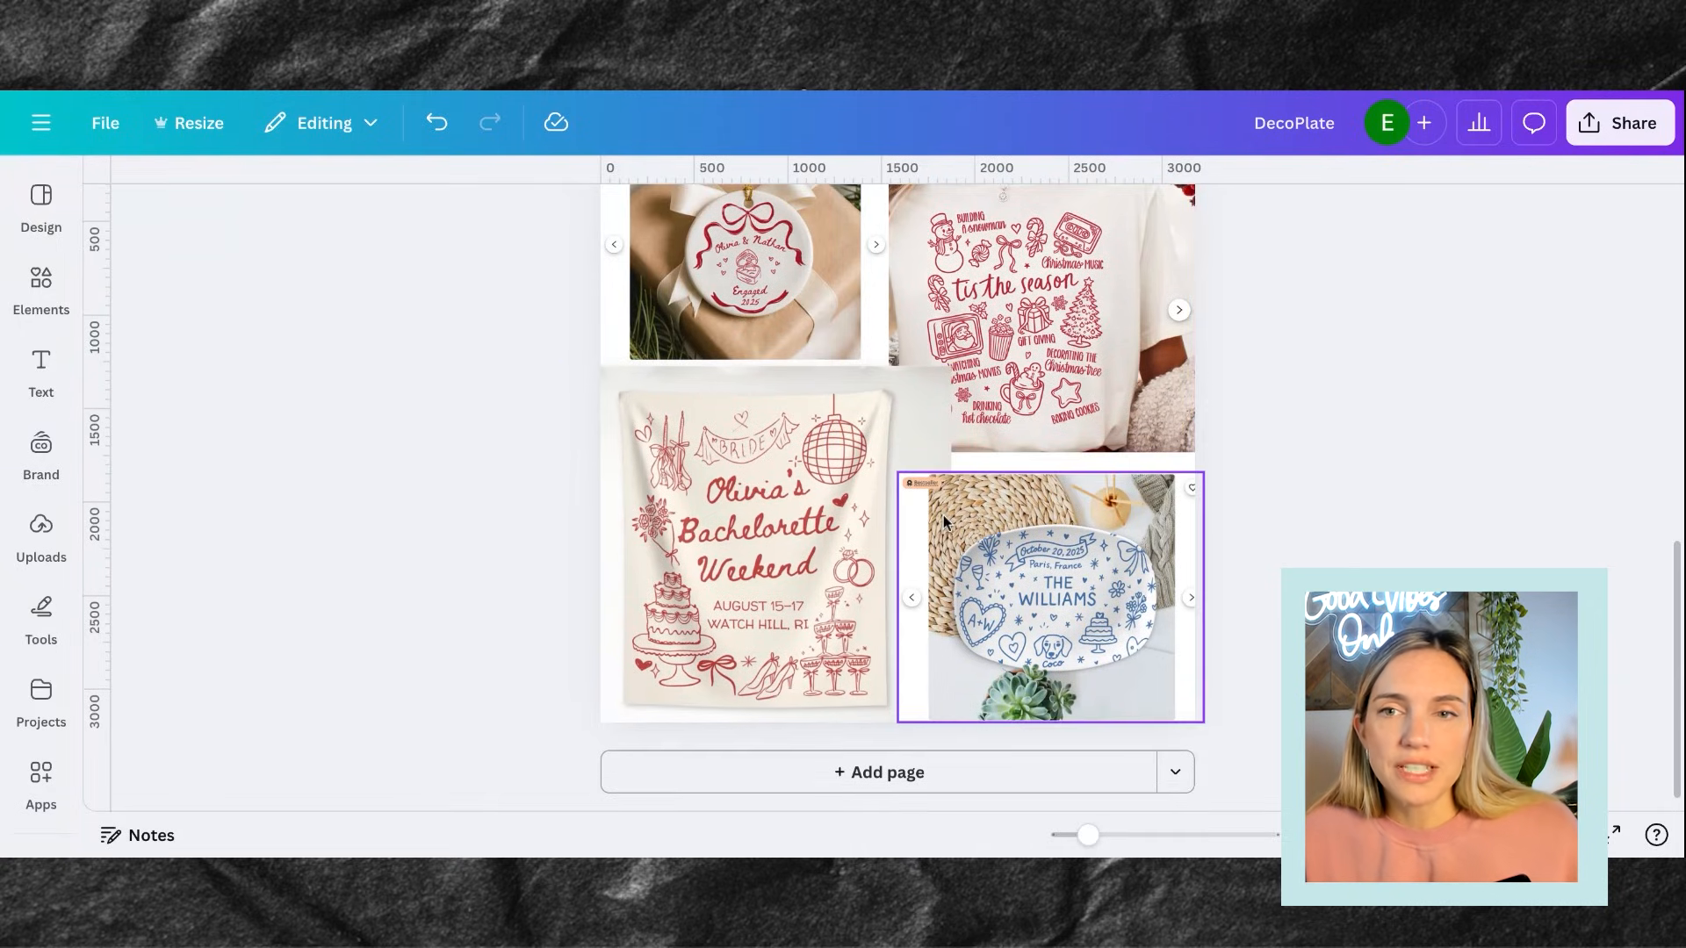
scroll(1120, 498, up, 2)
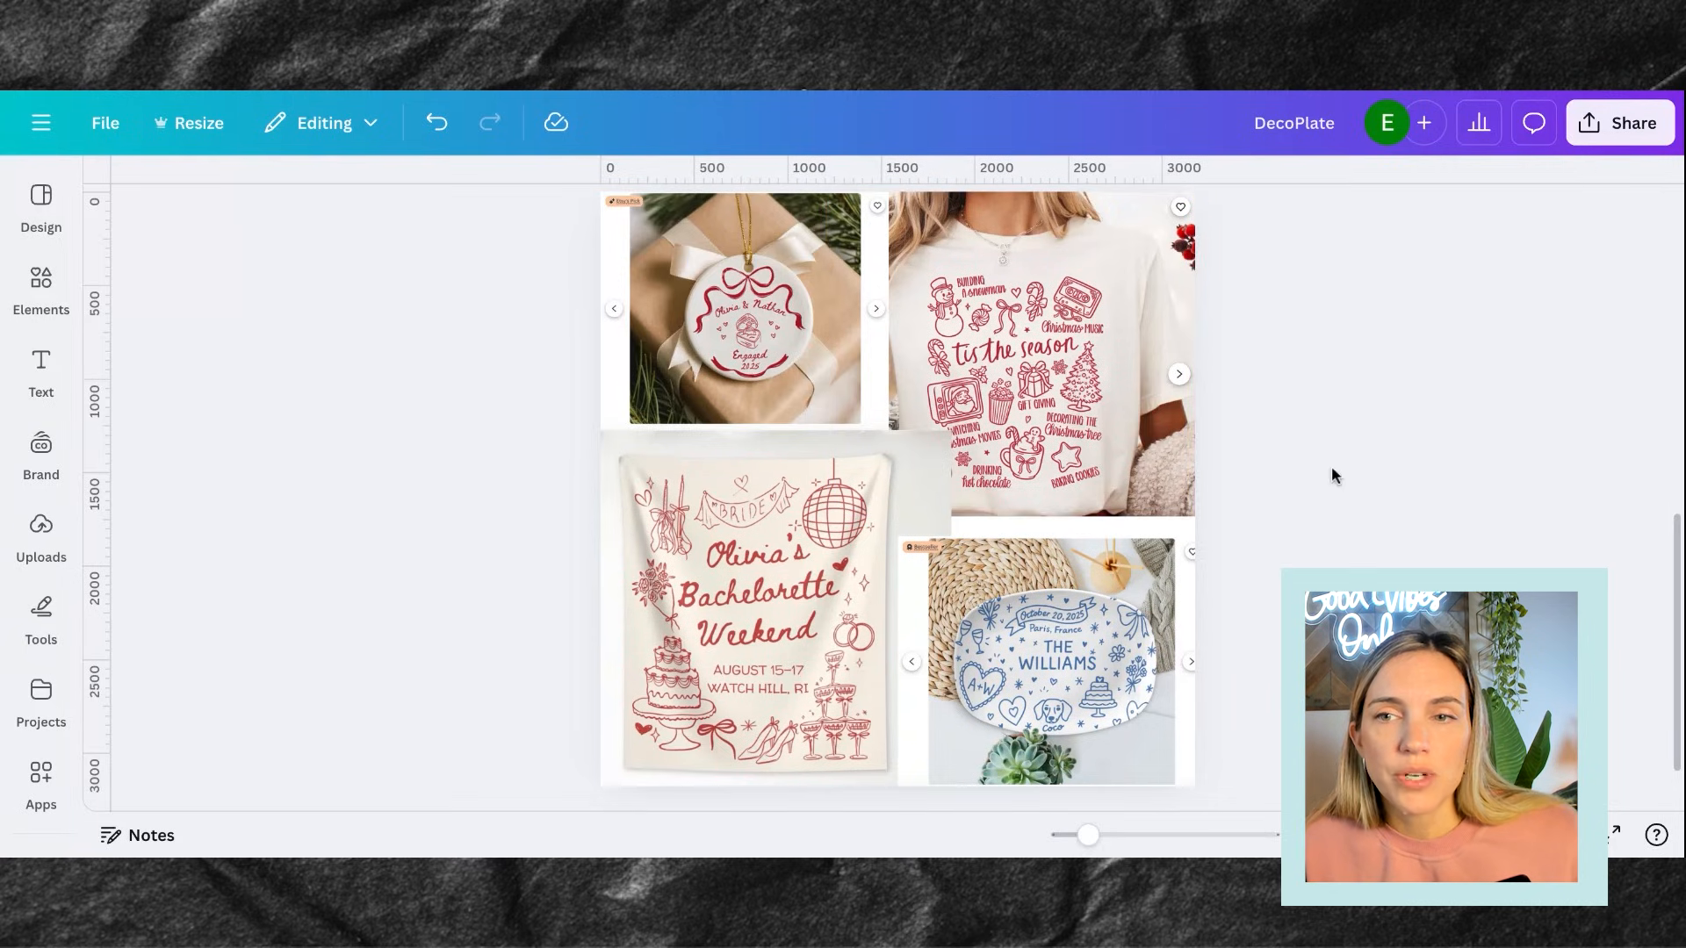
scroll(1332, 475, down, 1)
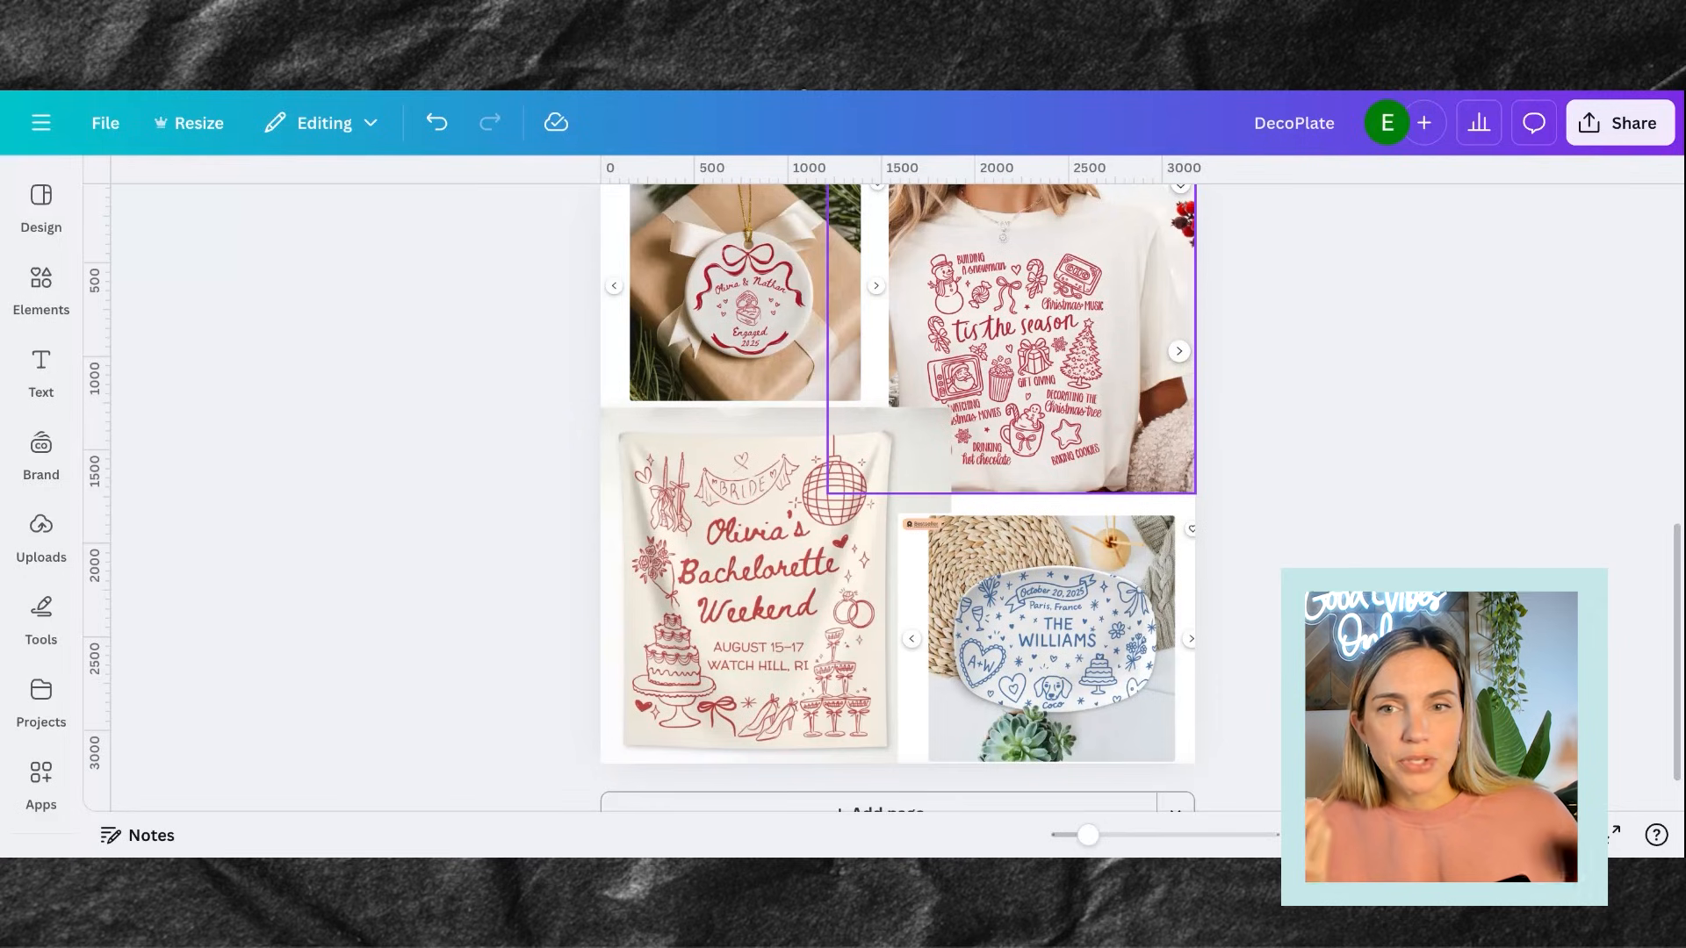
scroll(897, 498, down, 1)
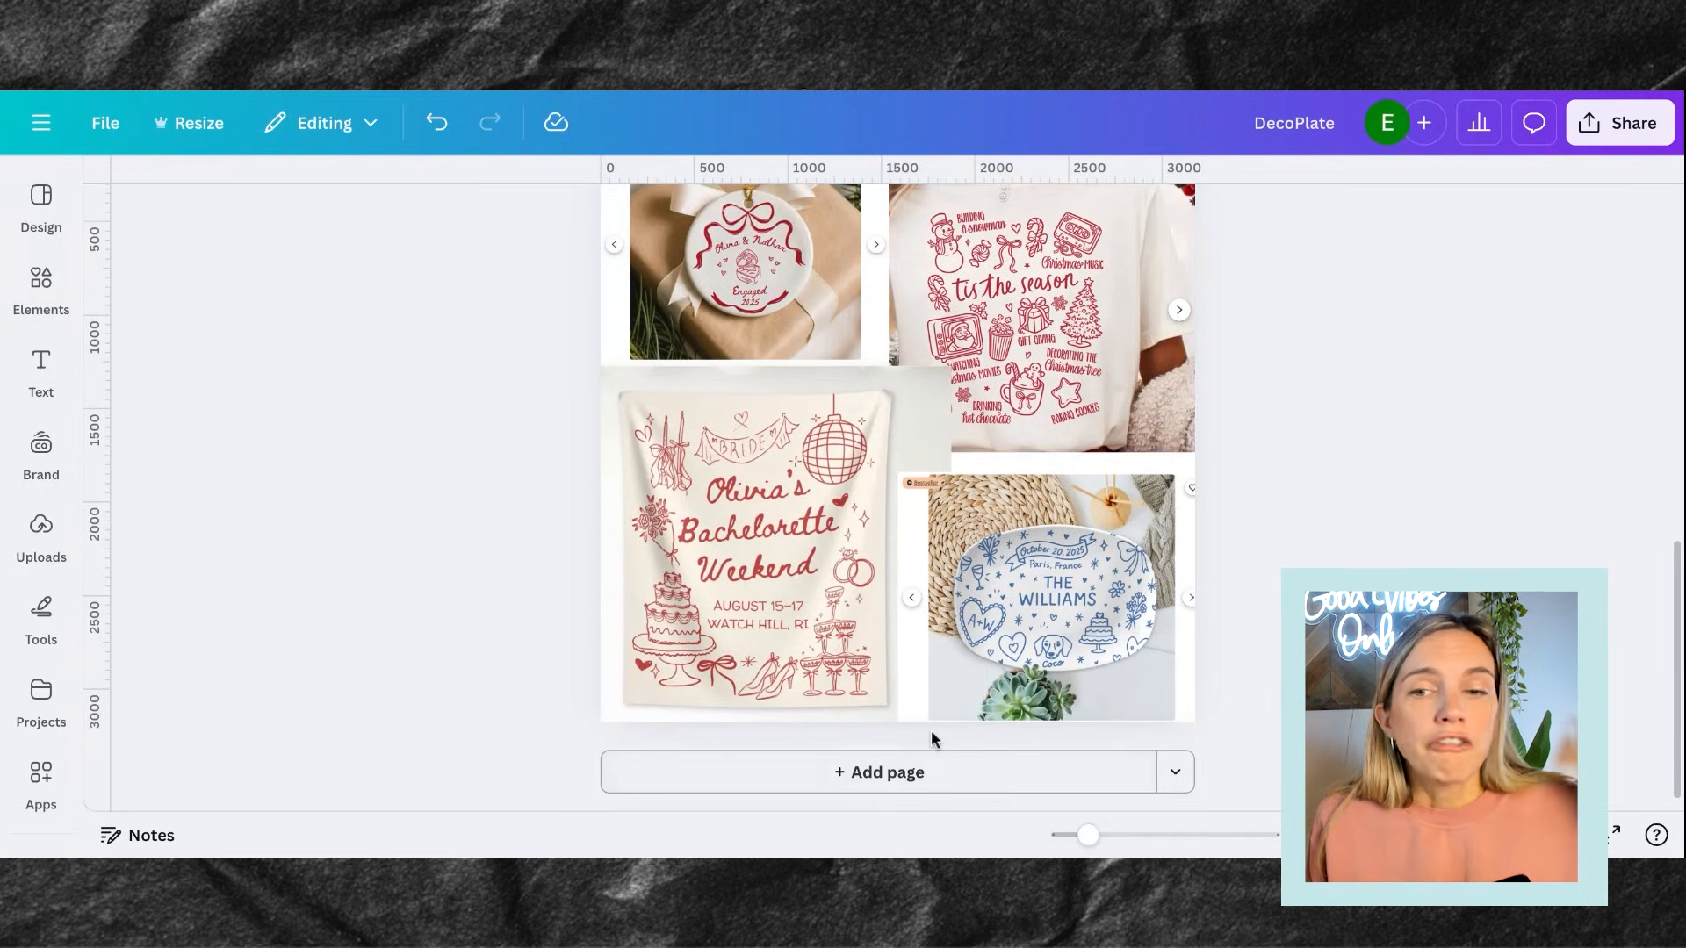
Add a blank third page after the reference images for the plate design
click(913, 774)
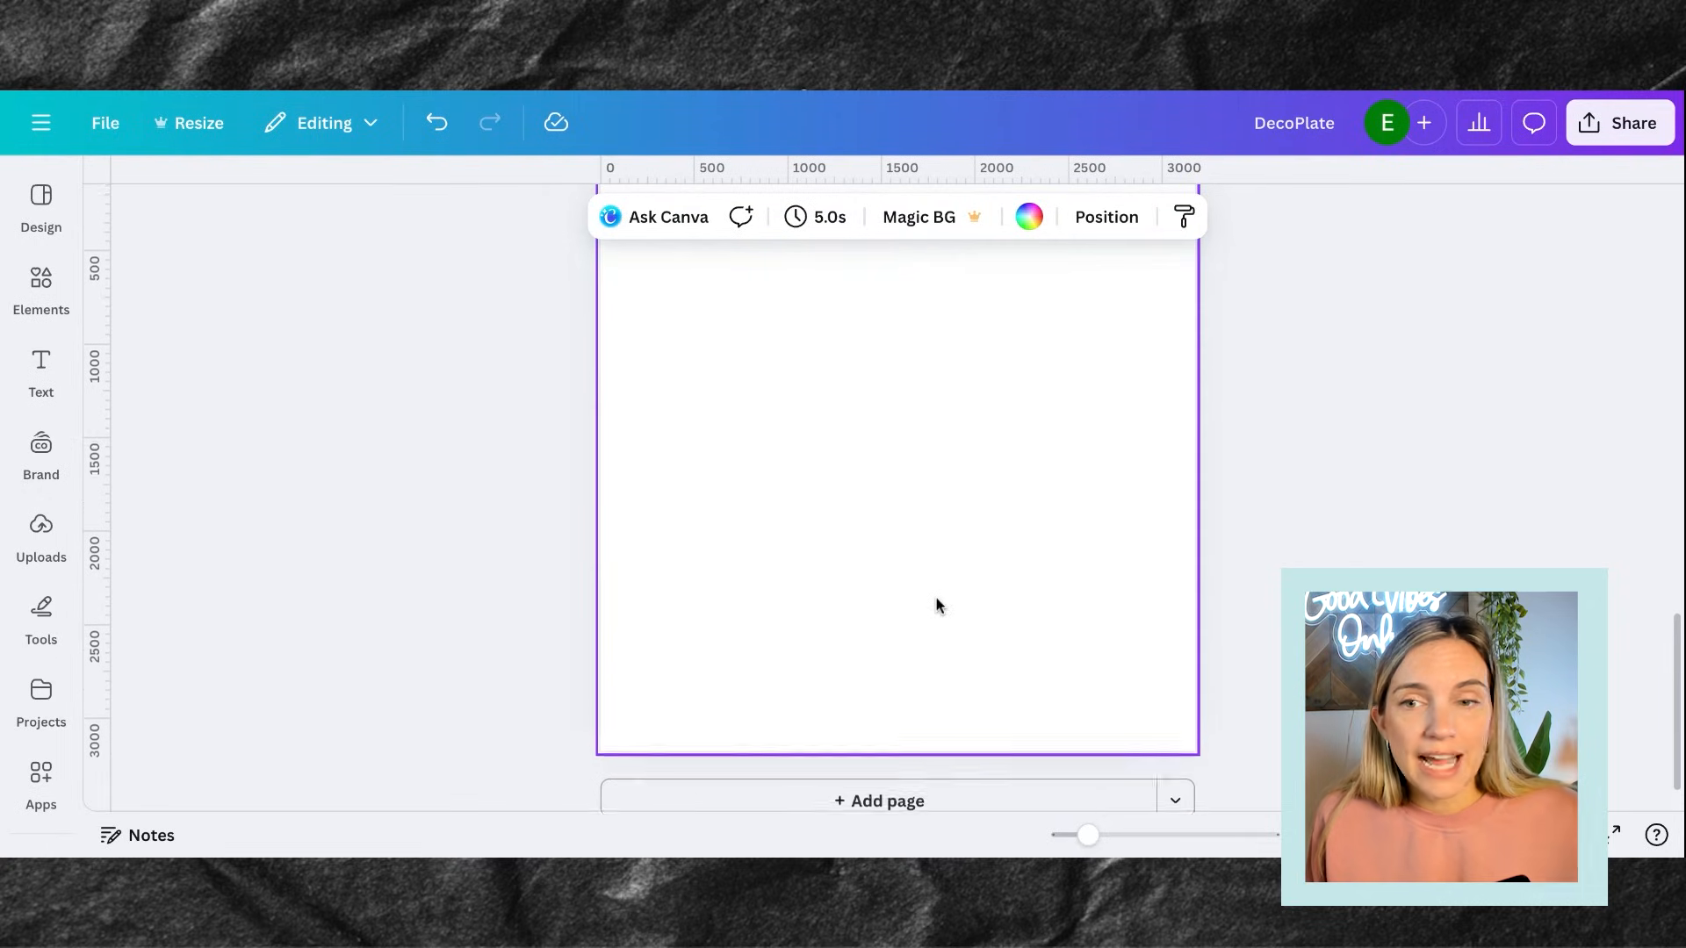
drag(1090, 836, 1076, 835)
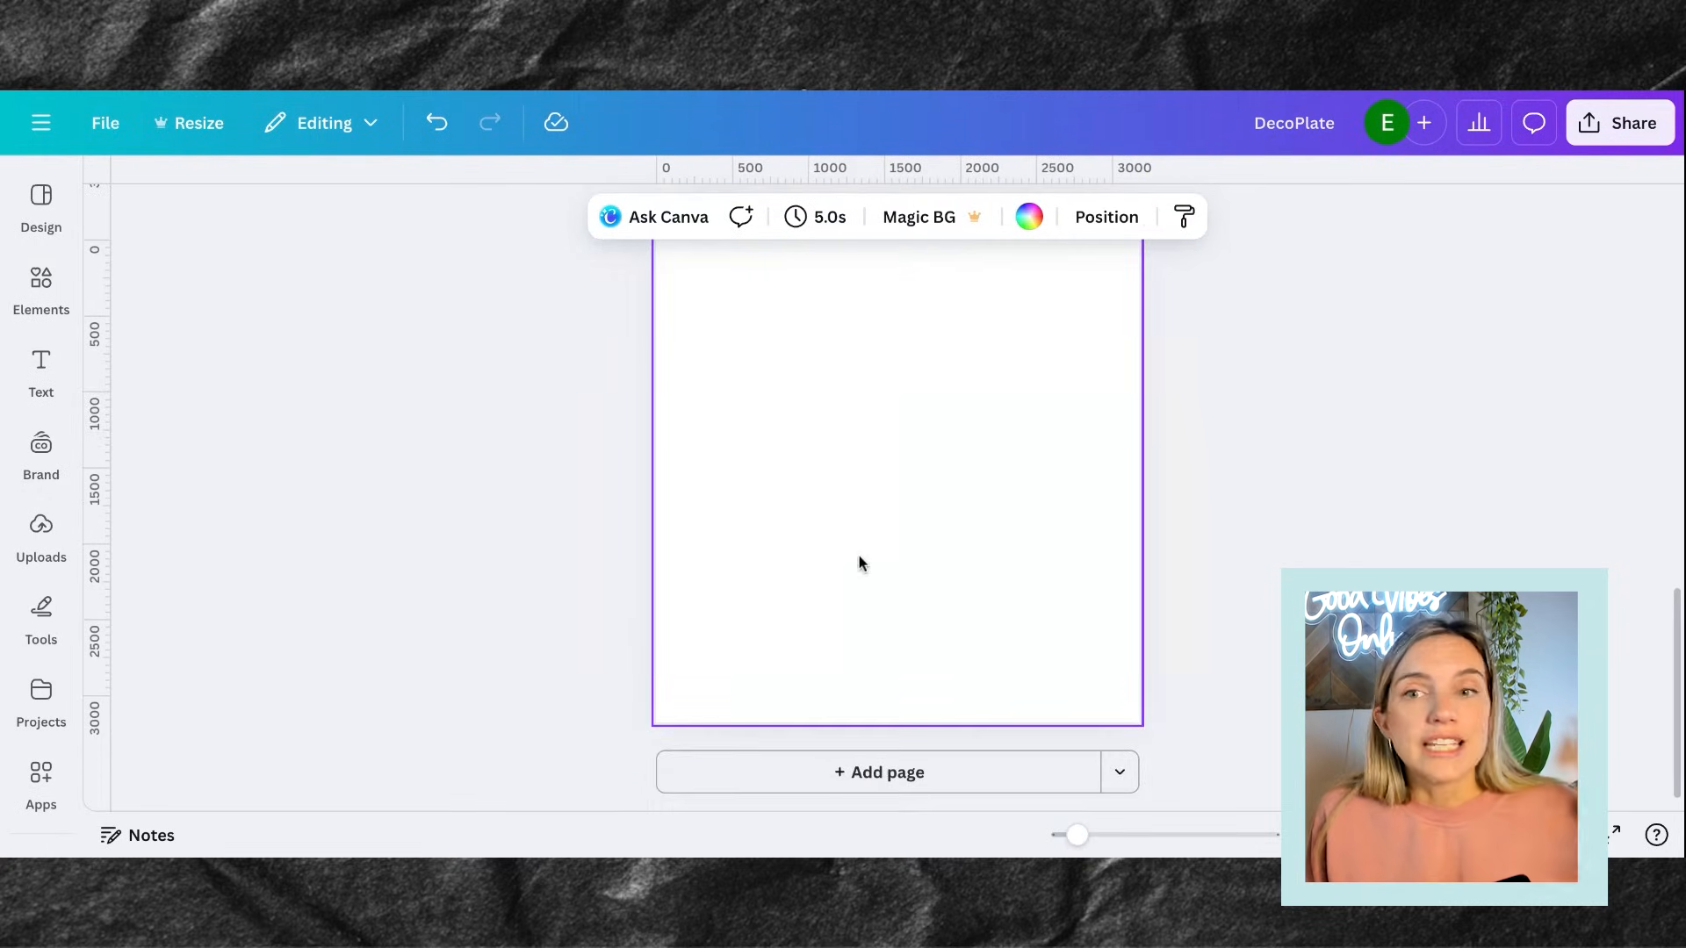
scroll(858, 561, up, 1)
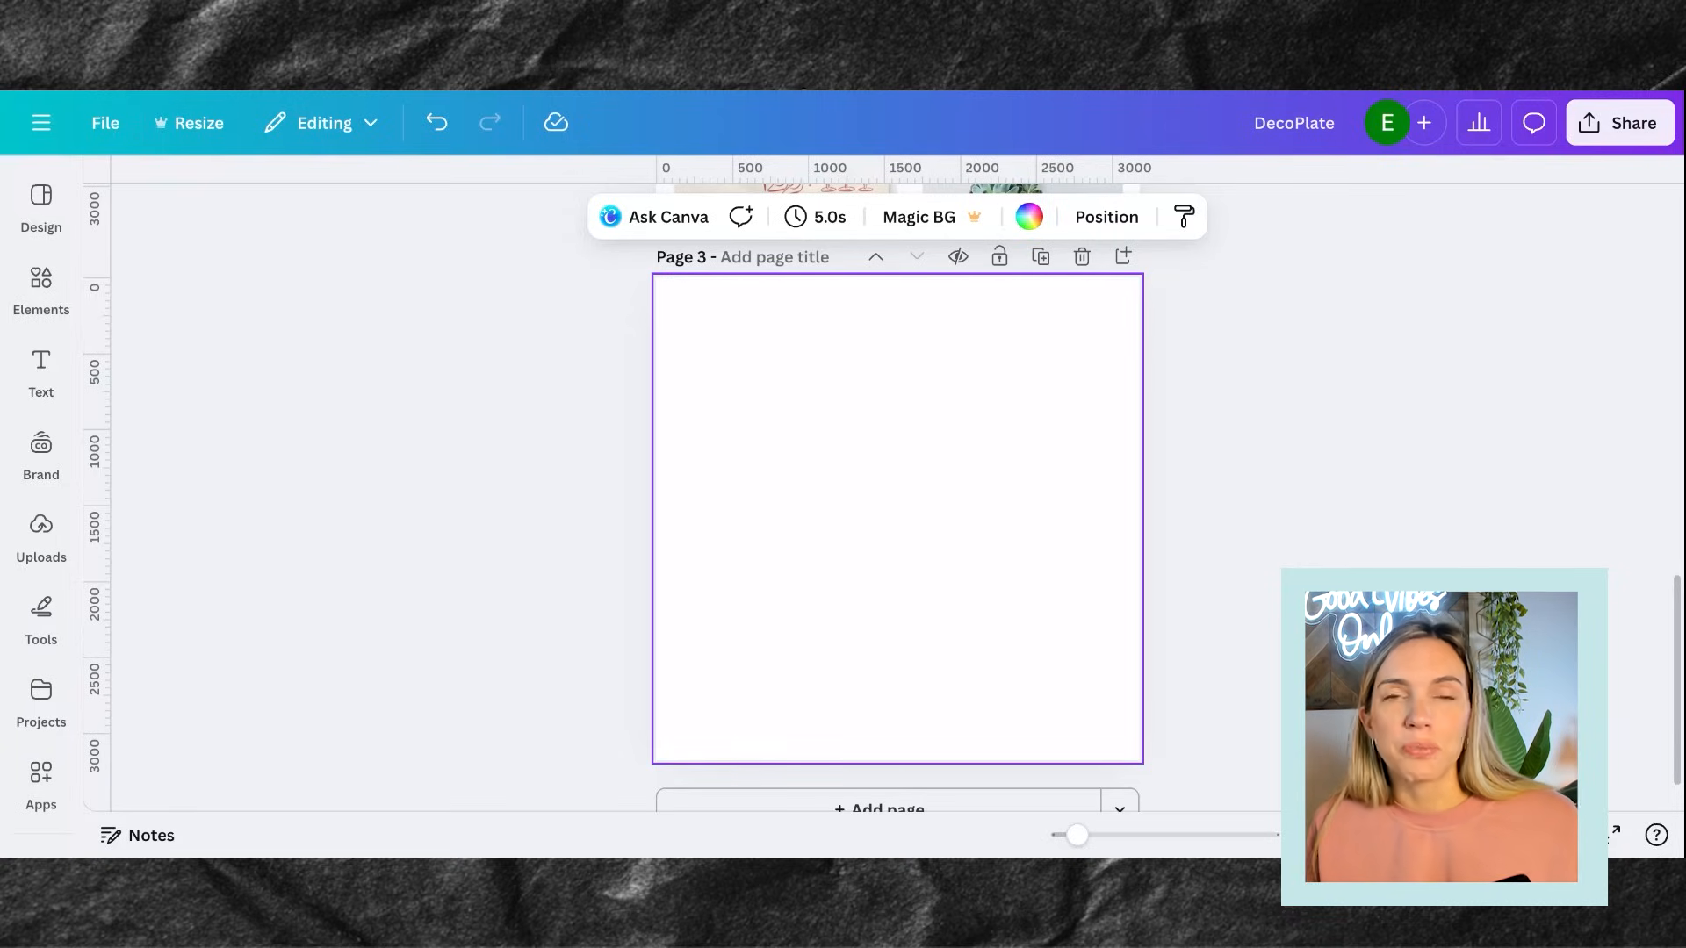
scroll(896, 518, down, 1)
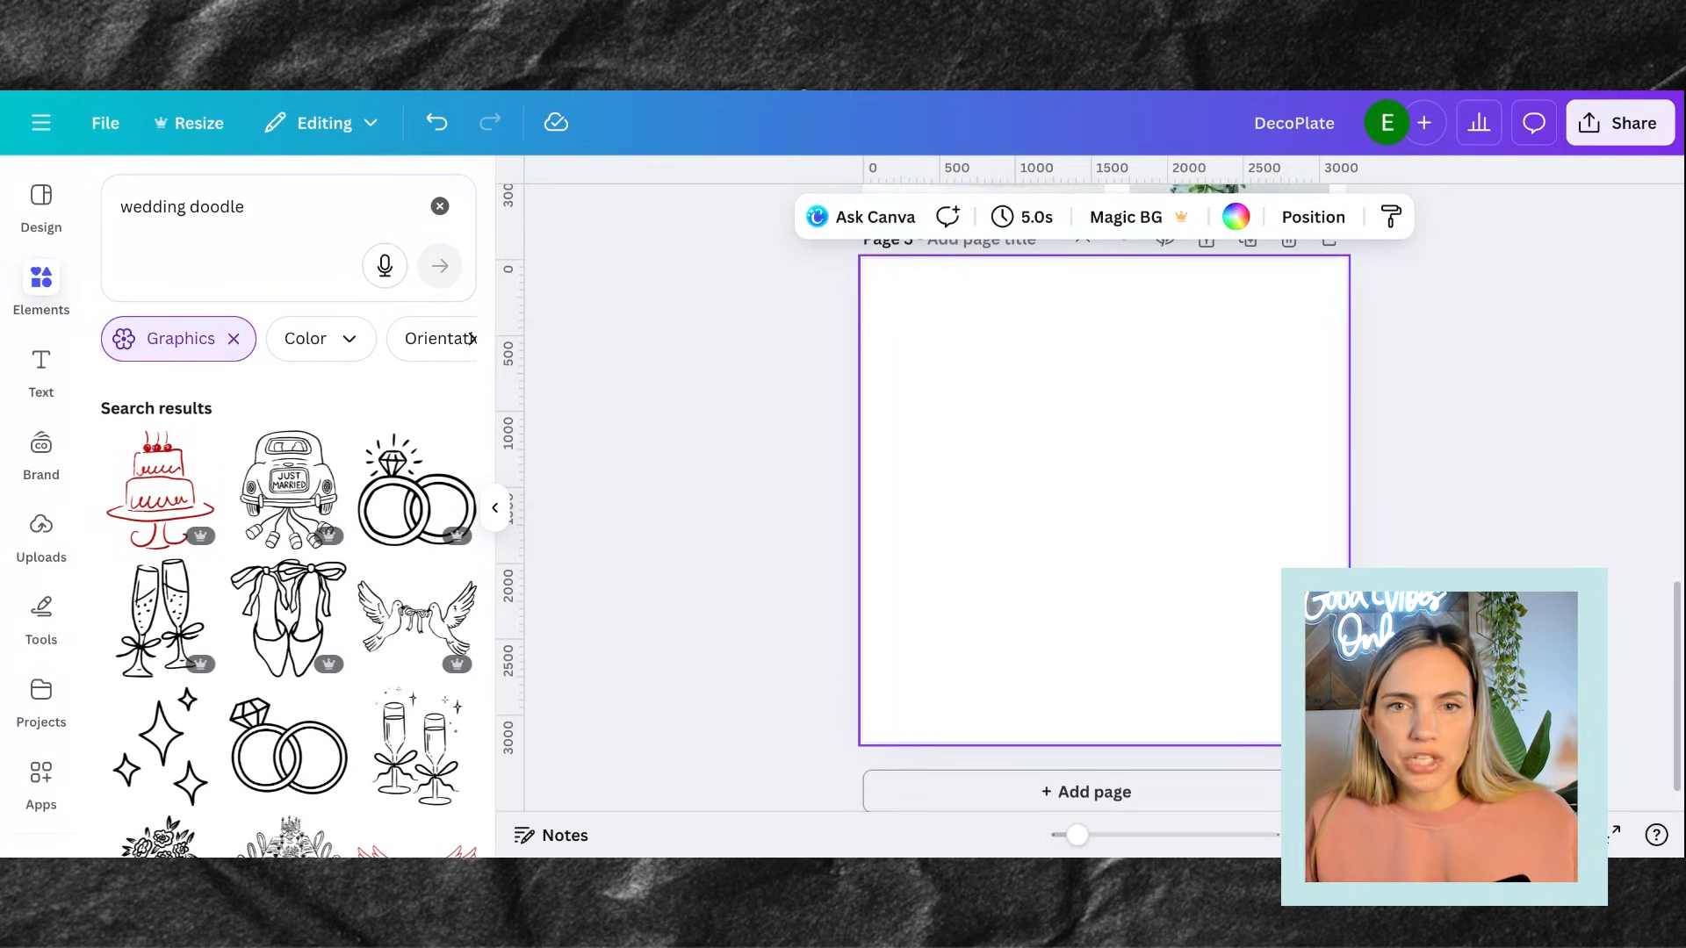
Browse the wedding doodle graphics and compare them with the style of the reference products on page 2
scroll(290, 615, down, 1)
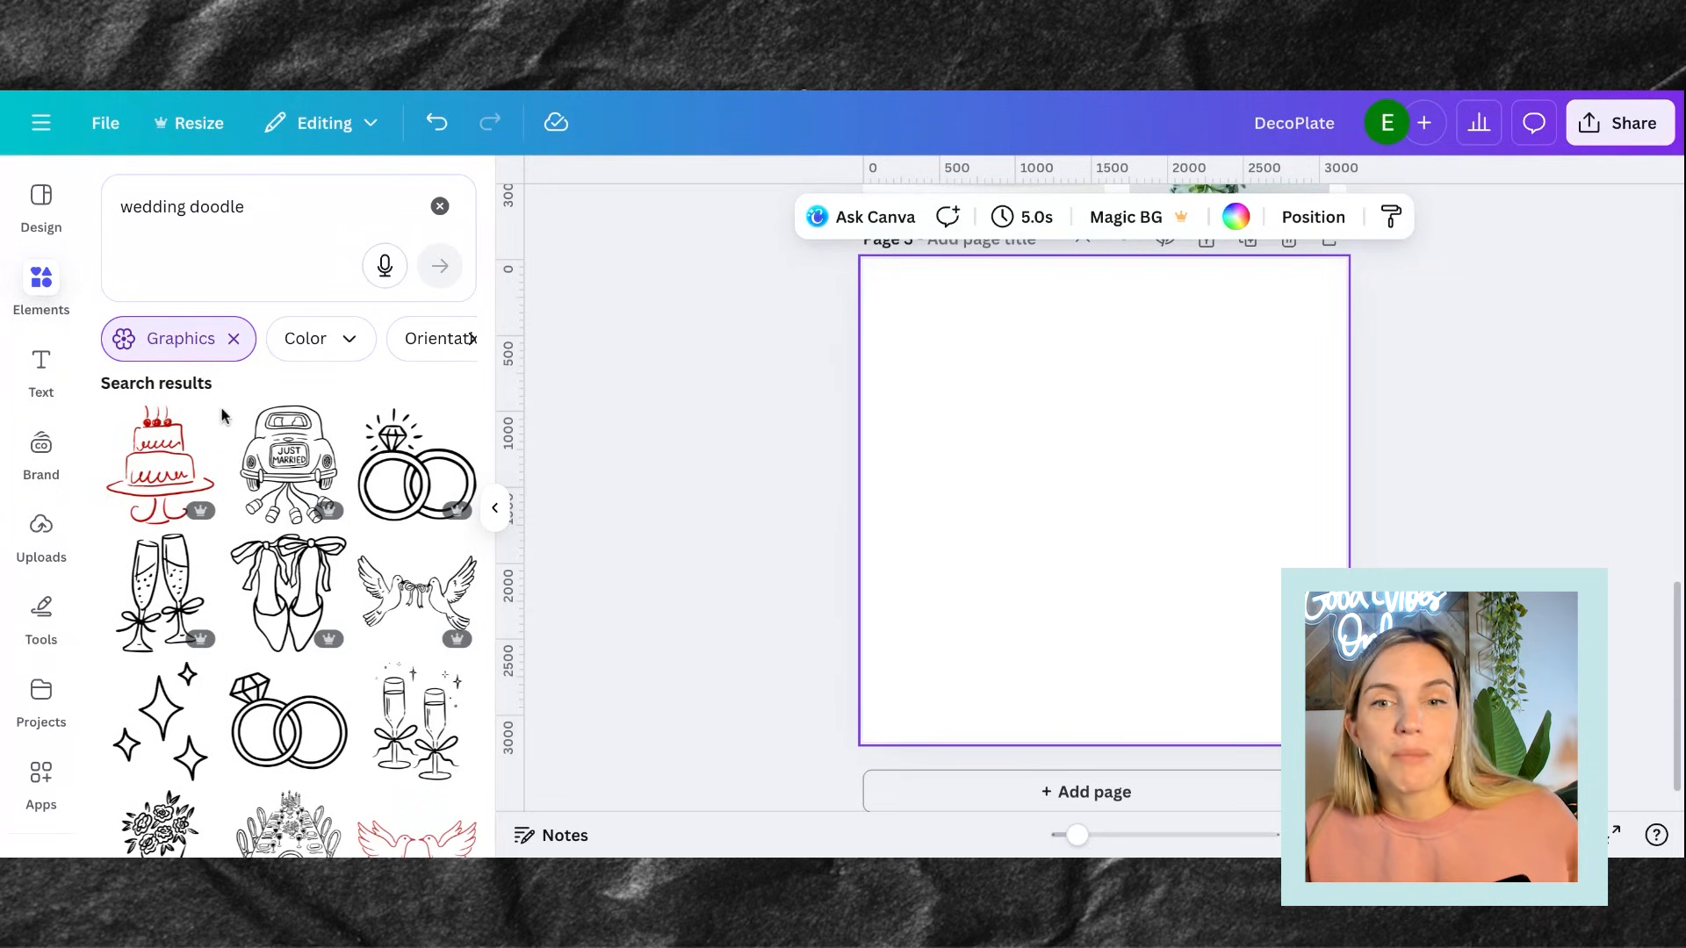
scroll(221, 415, down, 1)
scroll(221, 415, down, 1)
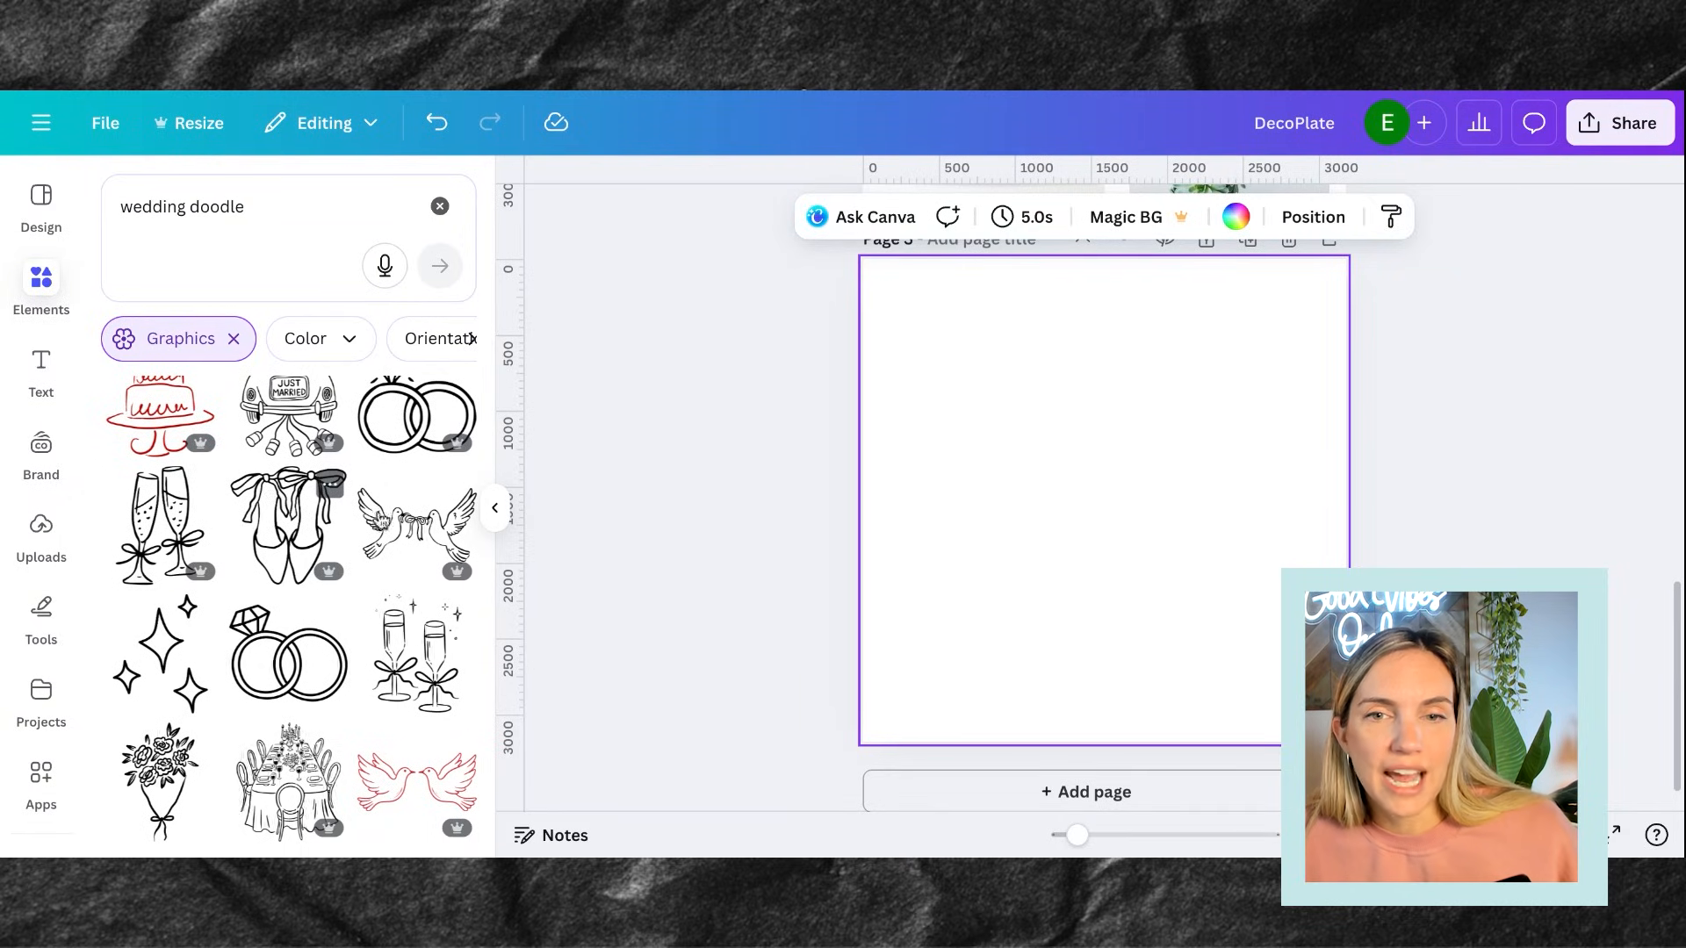
scroll(885, 465, up, 5)
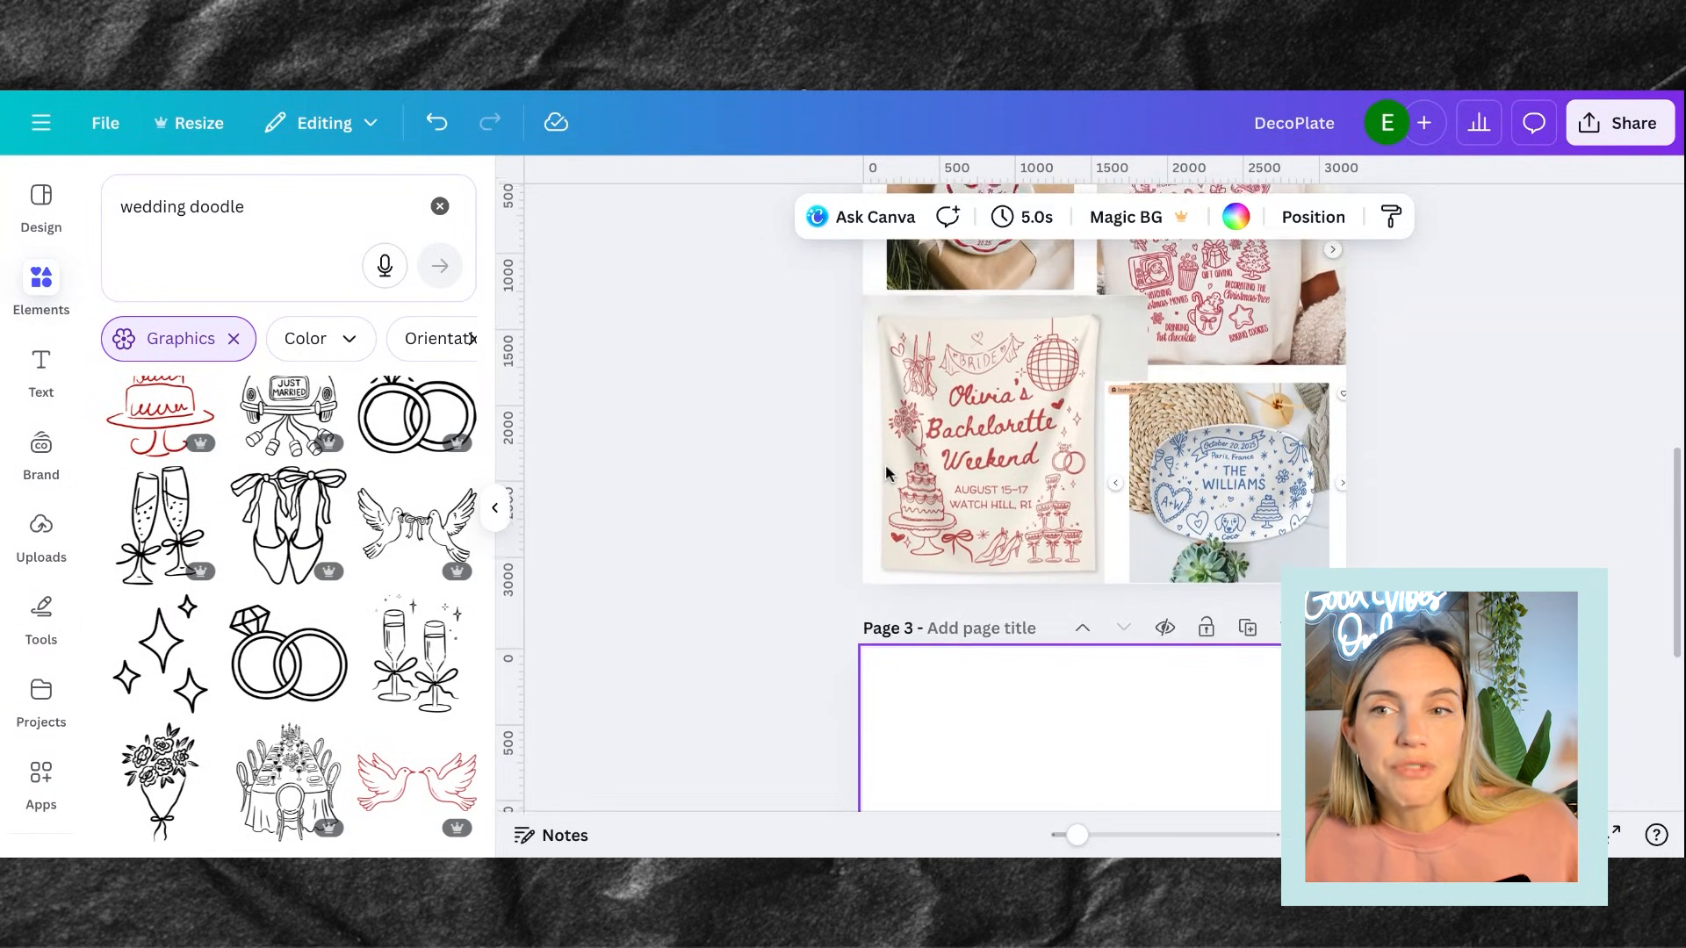
click(887, 474)
scroll(948, 404, up, 2)
click(1011, 318)
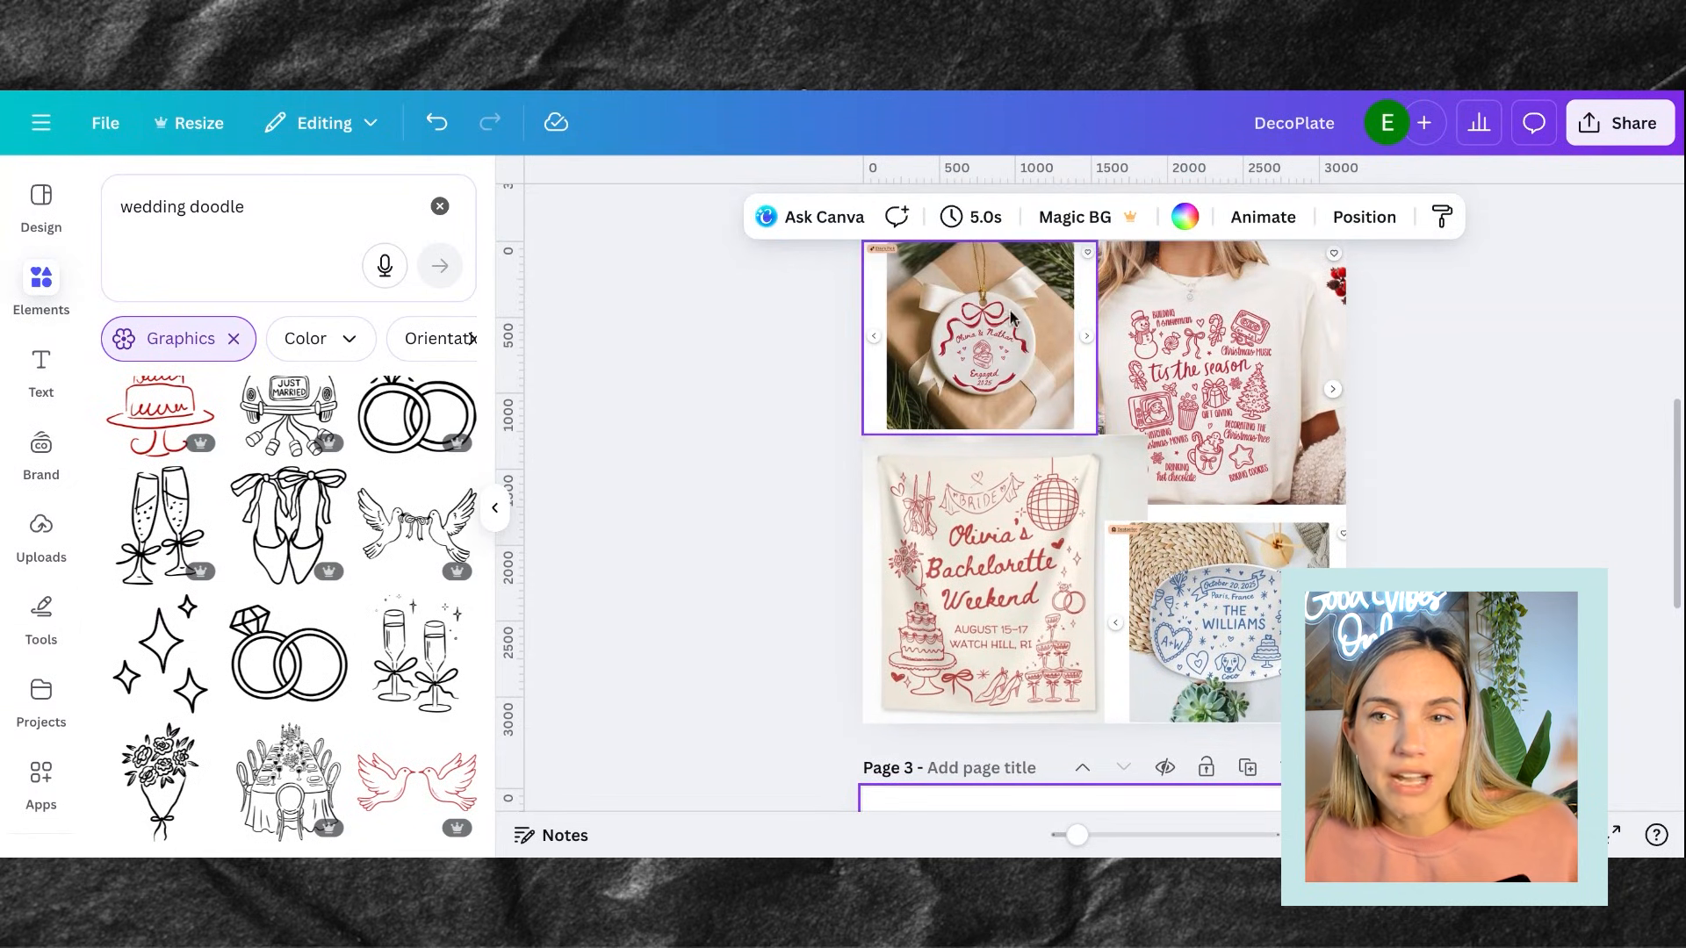
click(1234, 320)
click(1150, 619)
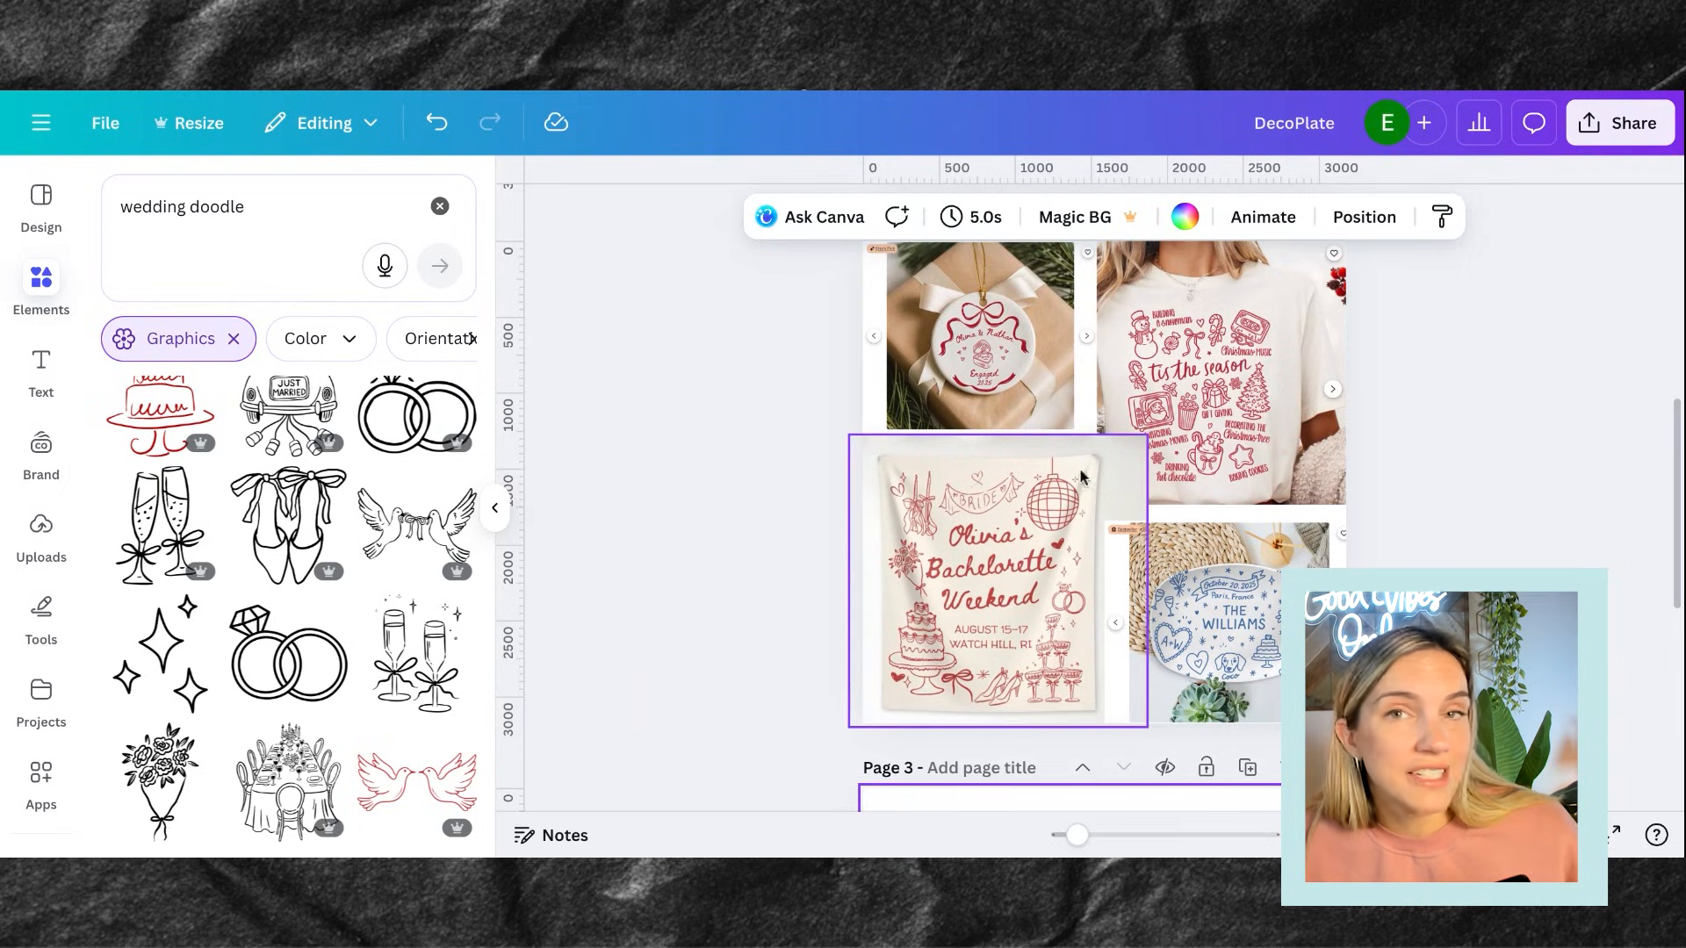
Add the wedding doodle of heels with bows to page 3 and place it small in the page's lower-left area
scroll(990, 408, down, 6)
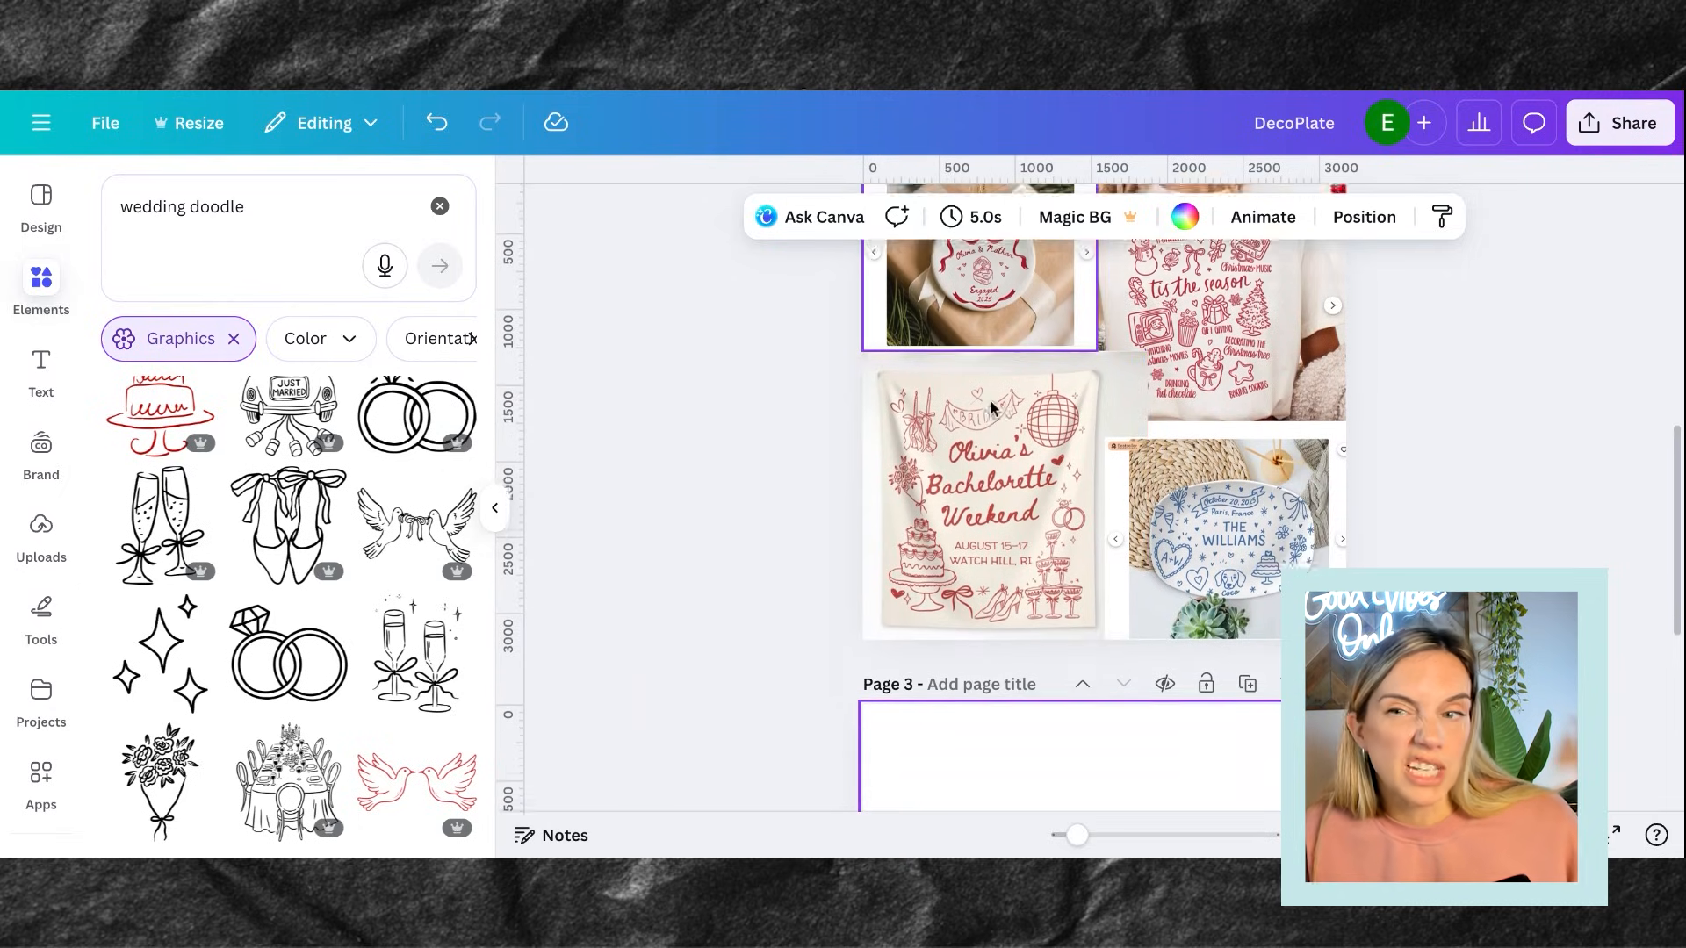
click(288, 525)
mouse_move(1198, 576)
mouse_down()
mouse_move(1123, 501)
mouse_move(1025, 586)
mouse_up()
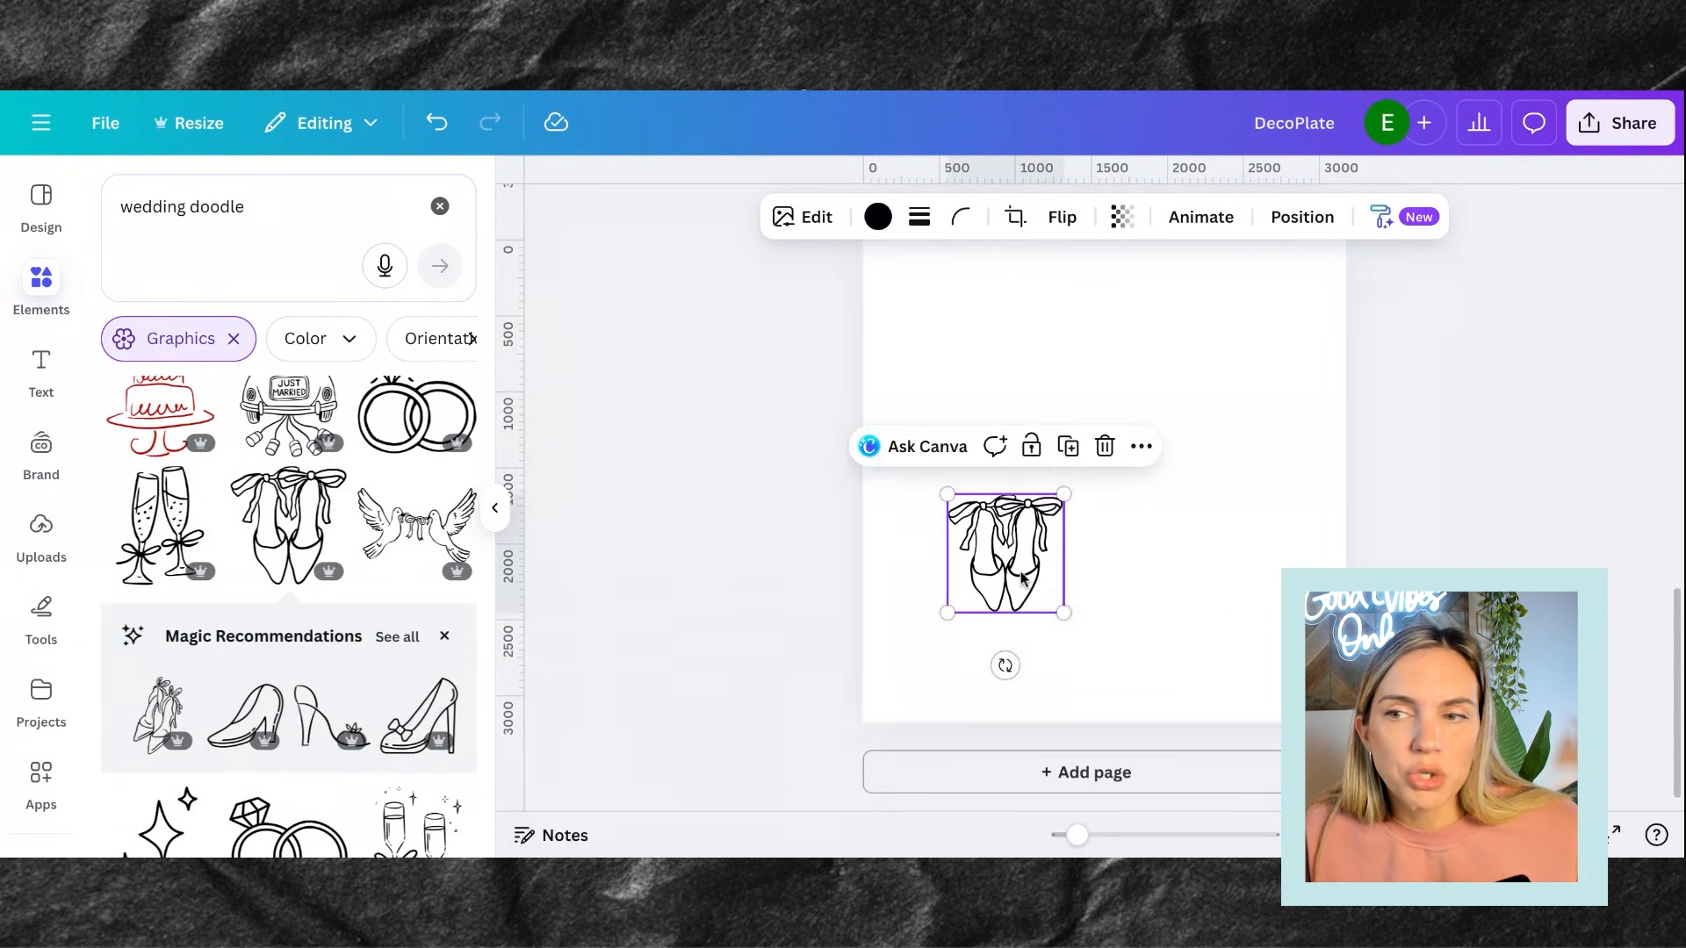
Add the doodle of a hand holding a wine glass, shrink it and place it in the upper-right area of page 3
scroll(342, 523, up, 1)
scroll(341, 523, down, 3)
scroll(341, 522, down, 2)
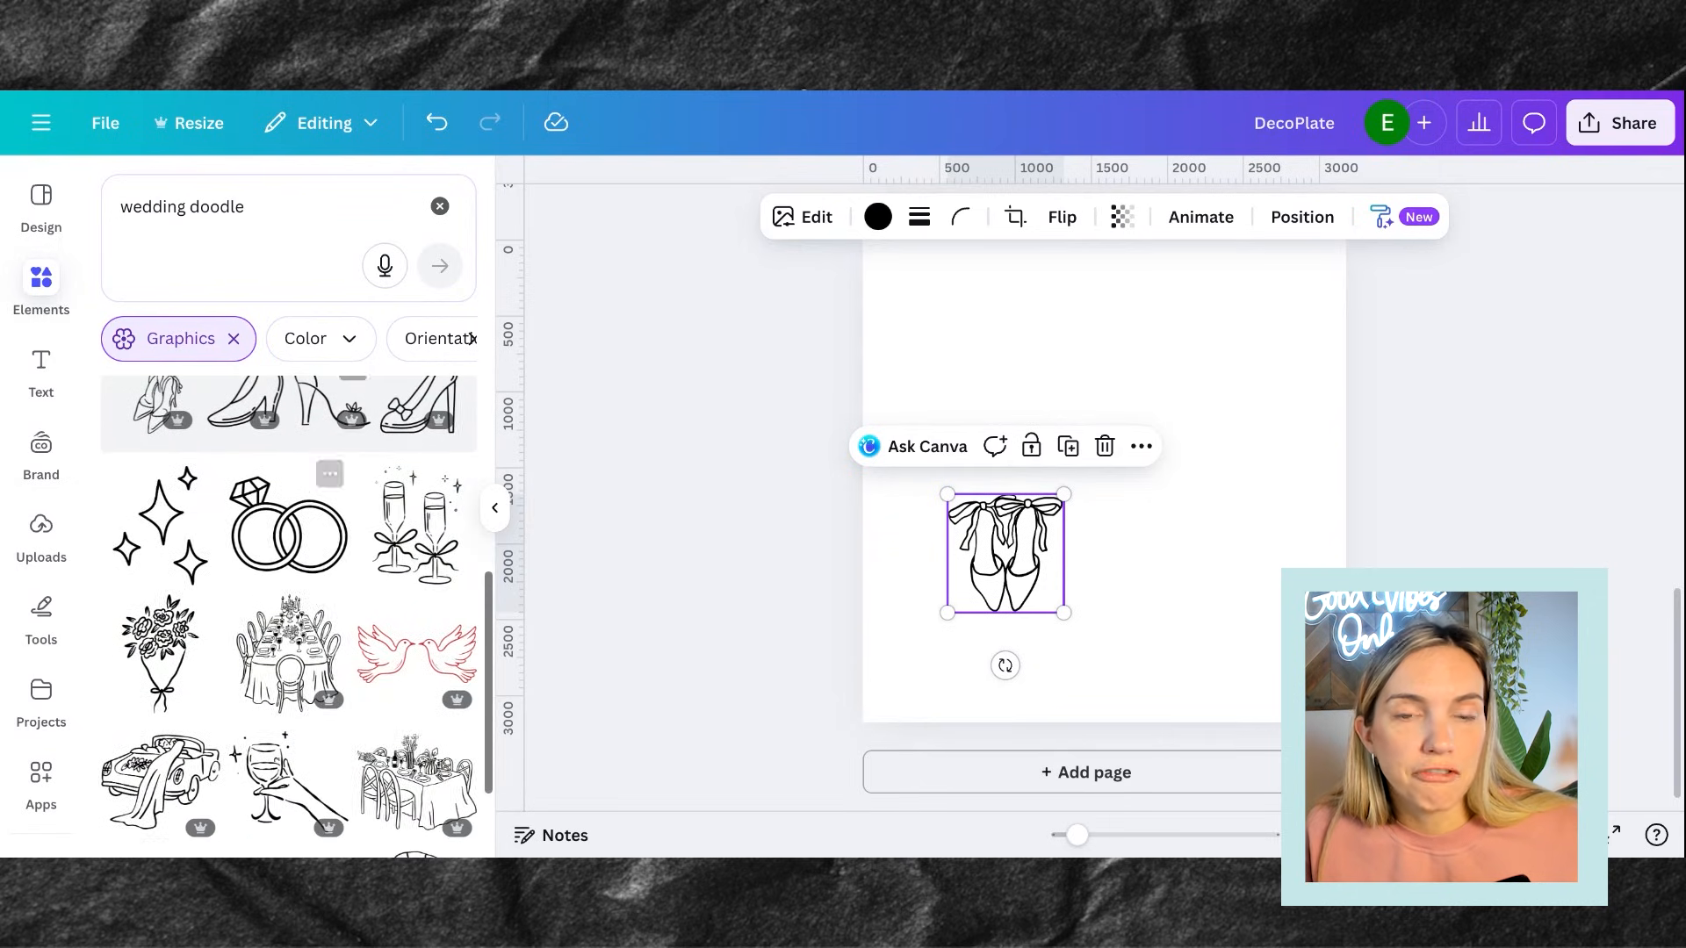
scroll(342, 522, down, 2)
scroll(342, 523, down, 1)
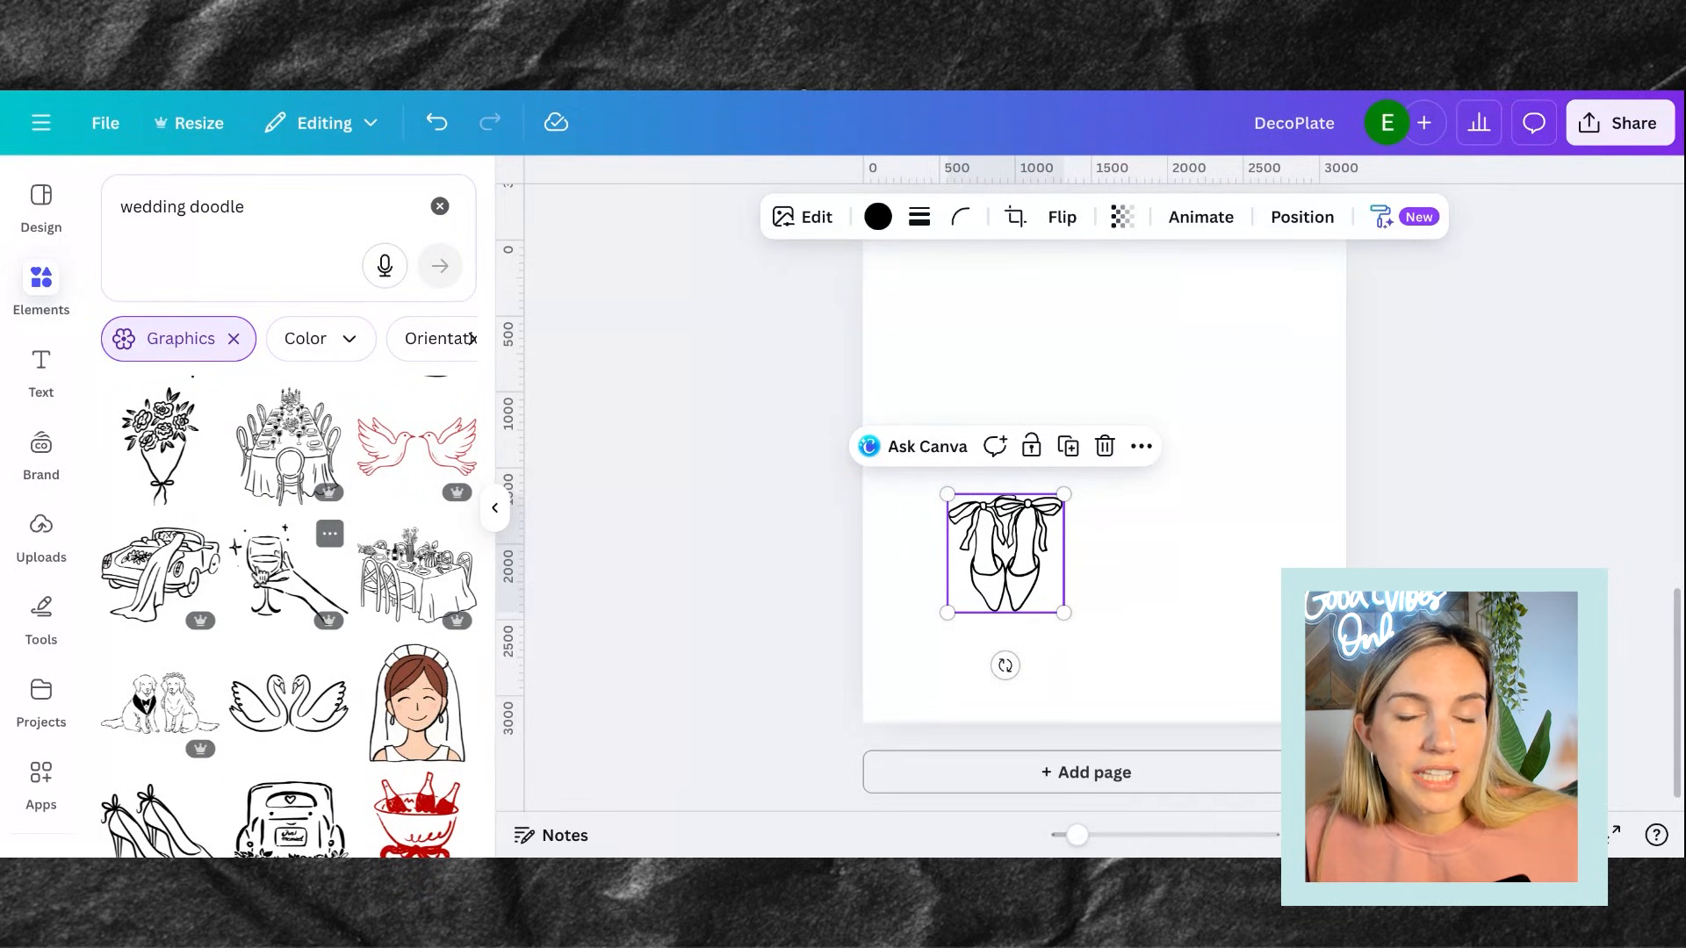
click(290, 575)
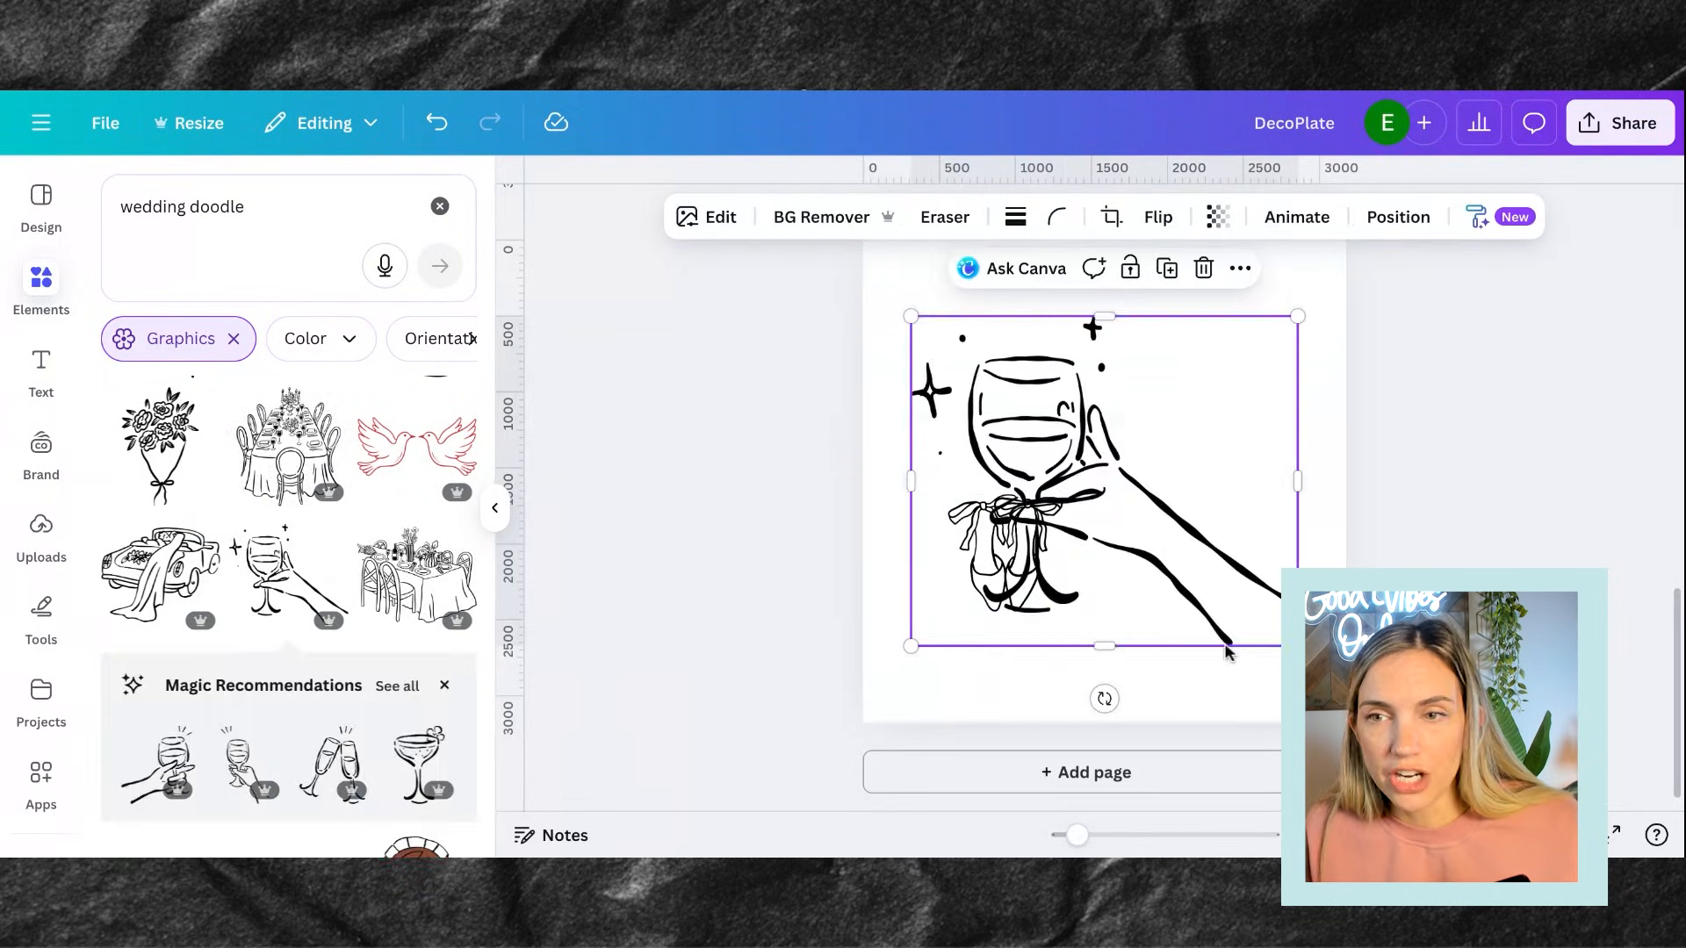
drag(1297, 646, 1038, 411)
drag(951, 370, 1186, 353)
Add the draped wedding car doodle, shrink it and place it above the heels on page 3
click(161, 575)
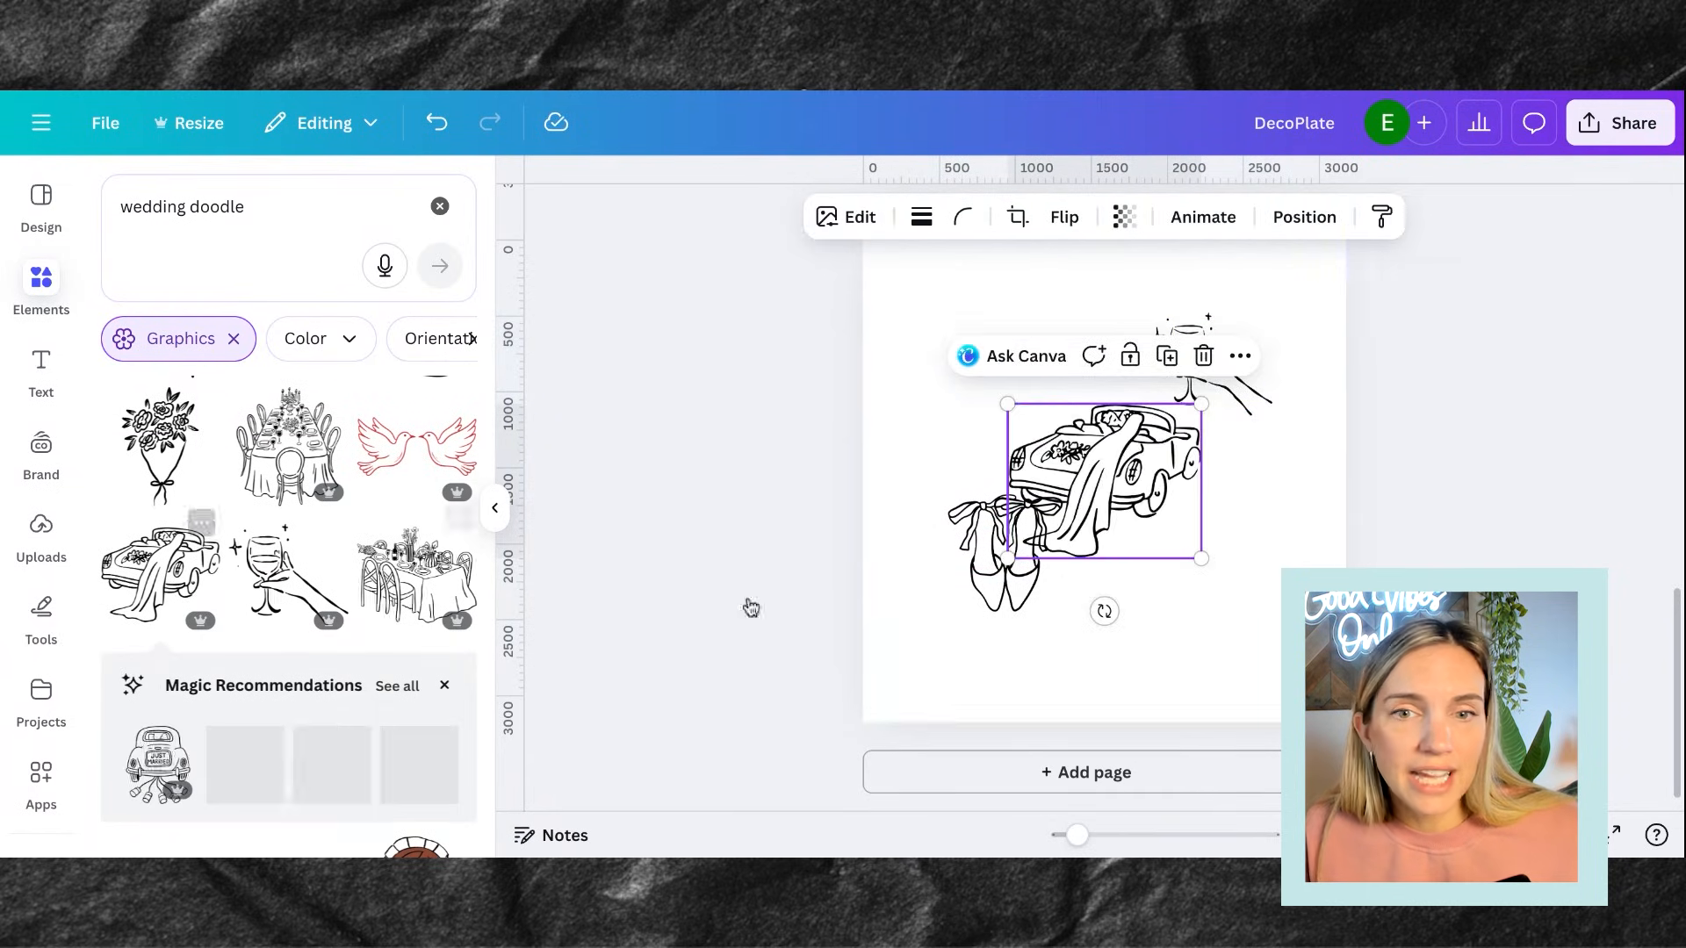
drag(1201, 558, 1081, 403)
scroll(370, 562, down, 4)
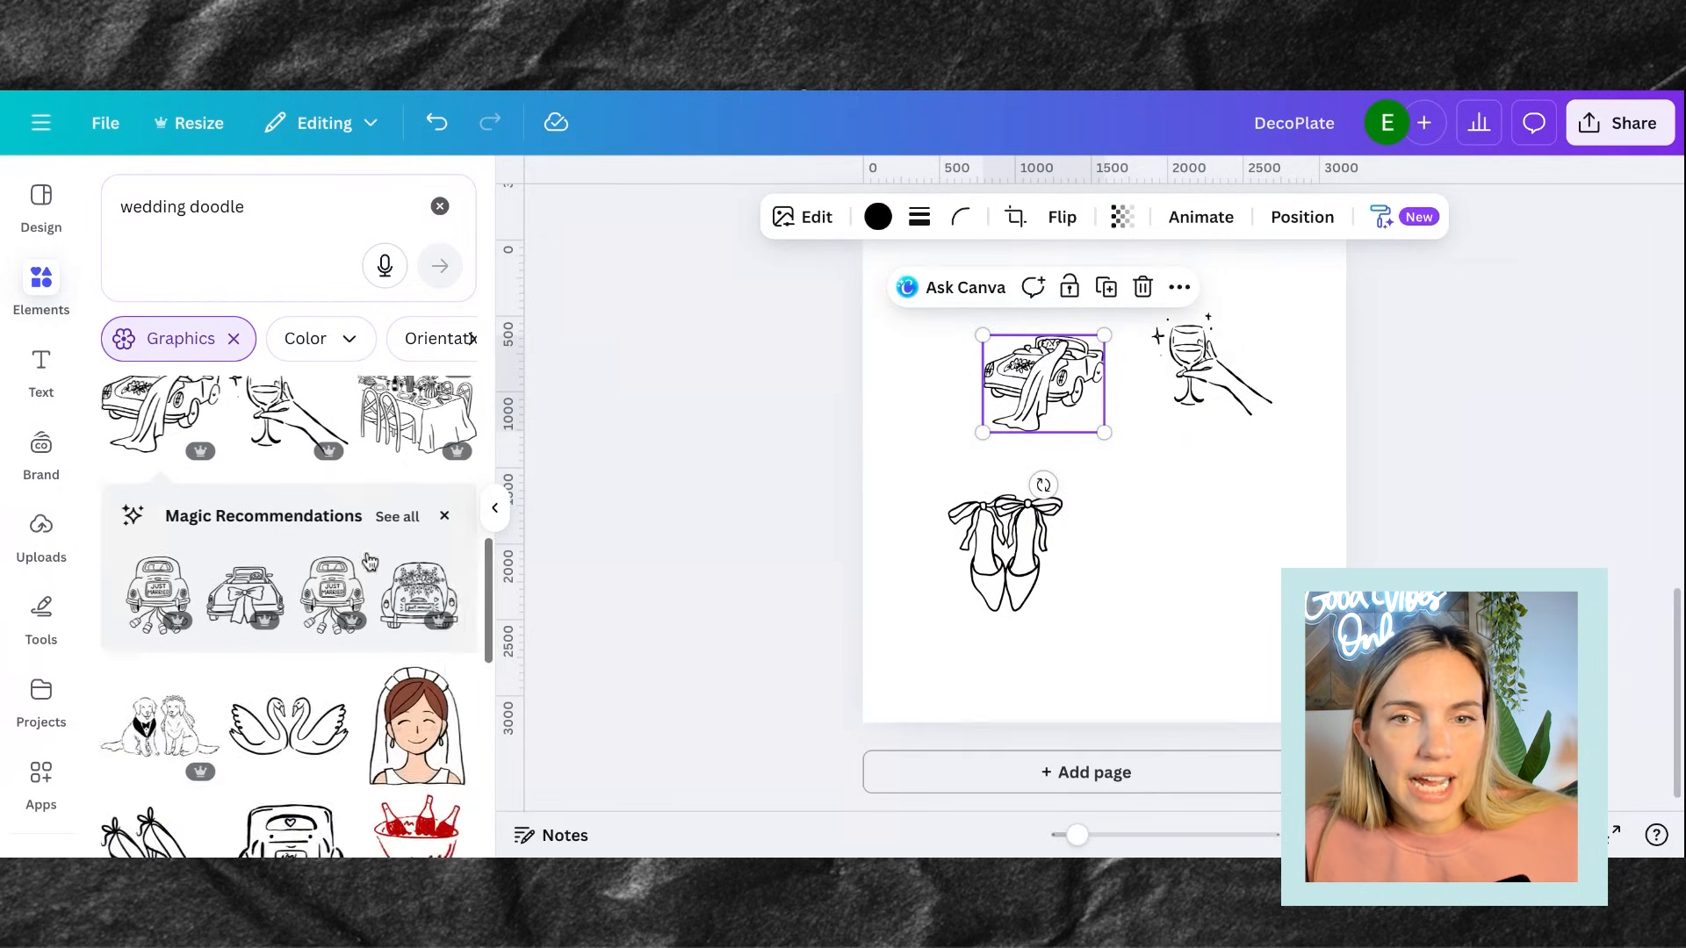
Add the doodle of interlocking 'love' wedding rings to page 3, shrink it and place it in the page's lower-right area beside the heels
scroll(370, 562, down, 4)
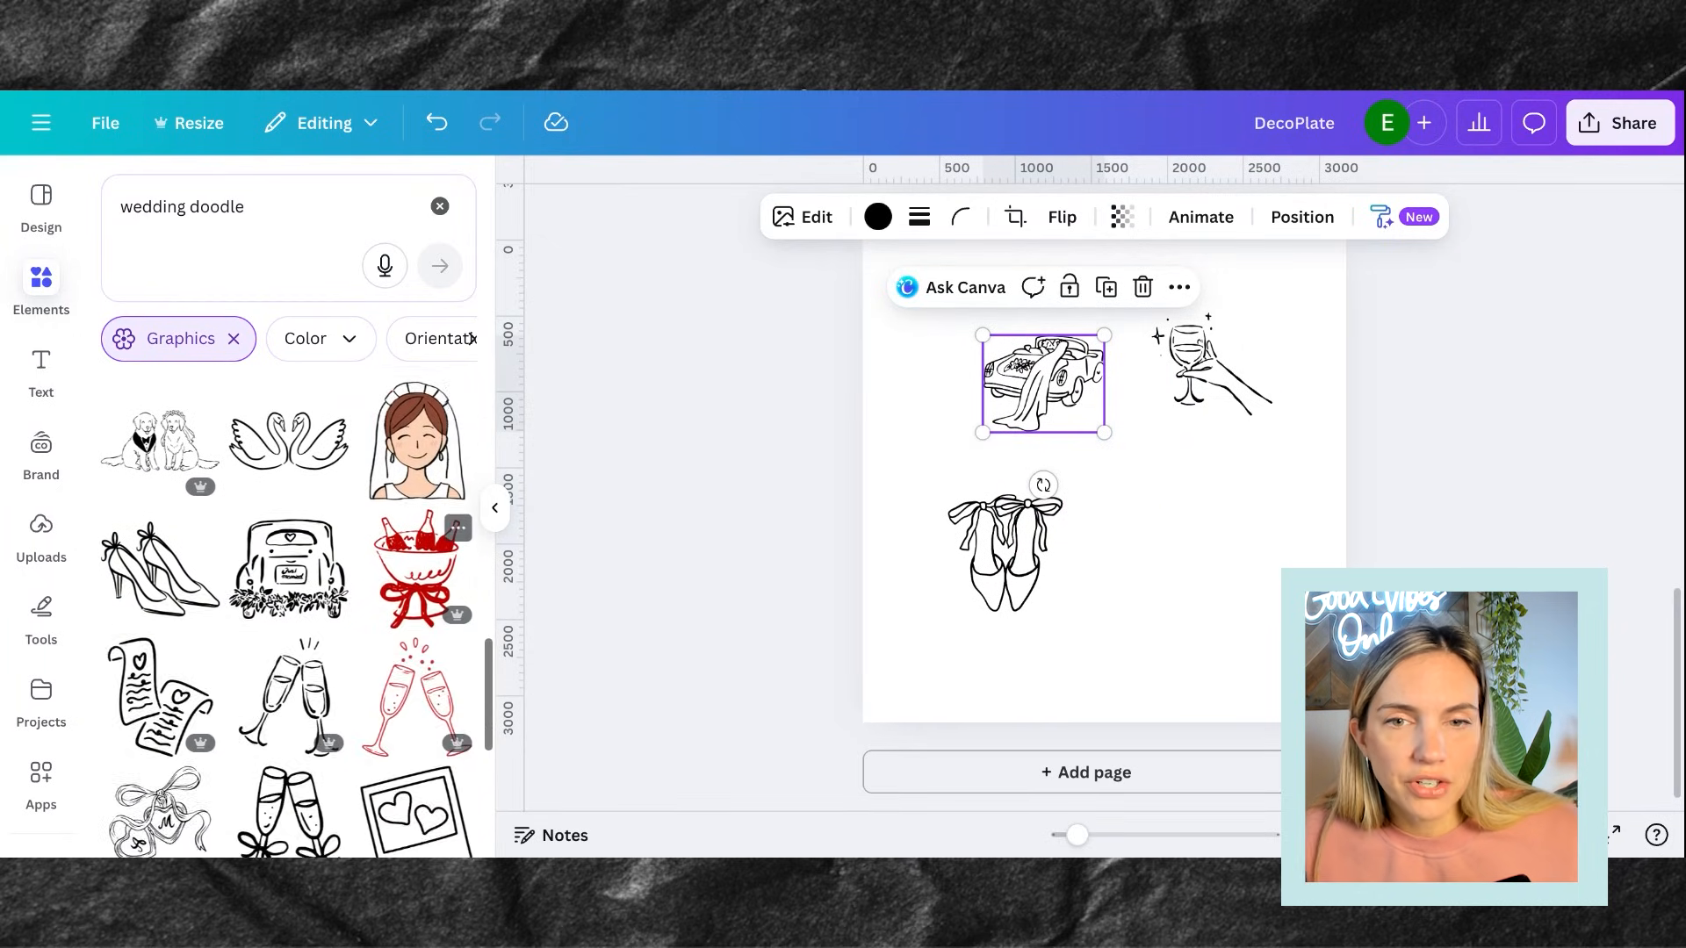
scroll(413, 492, down, 3)
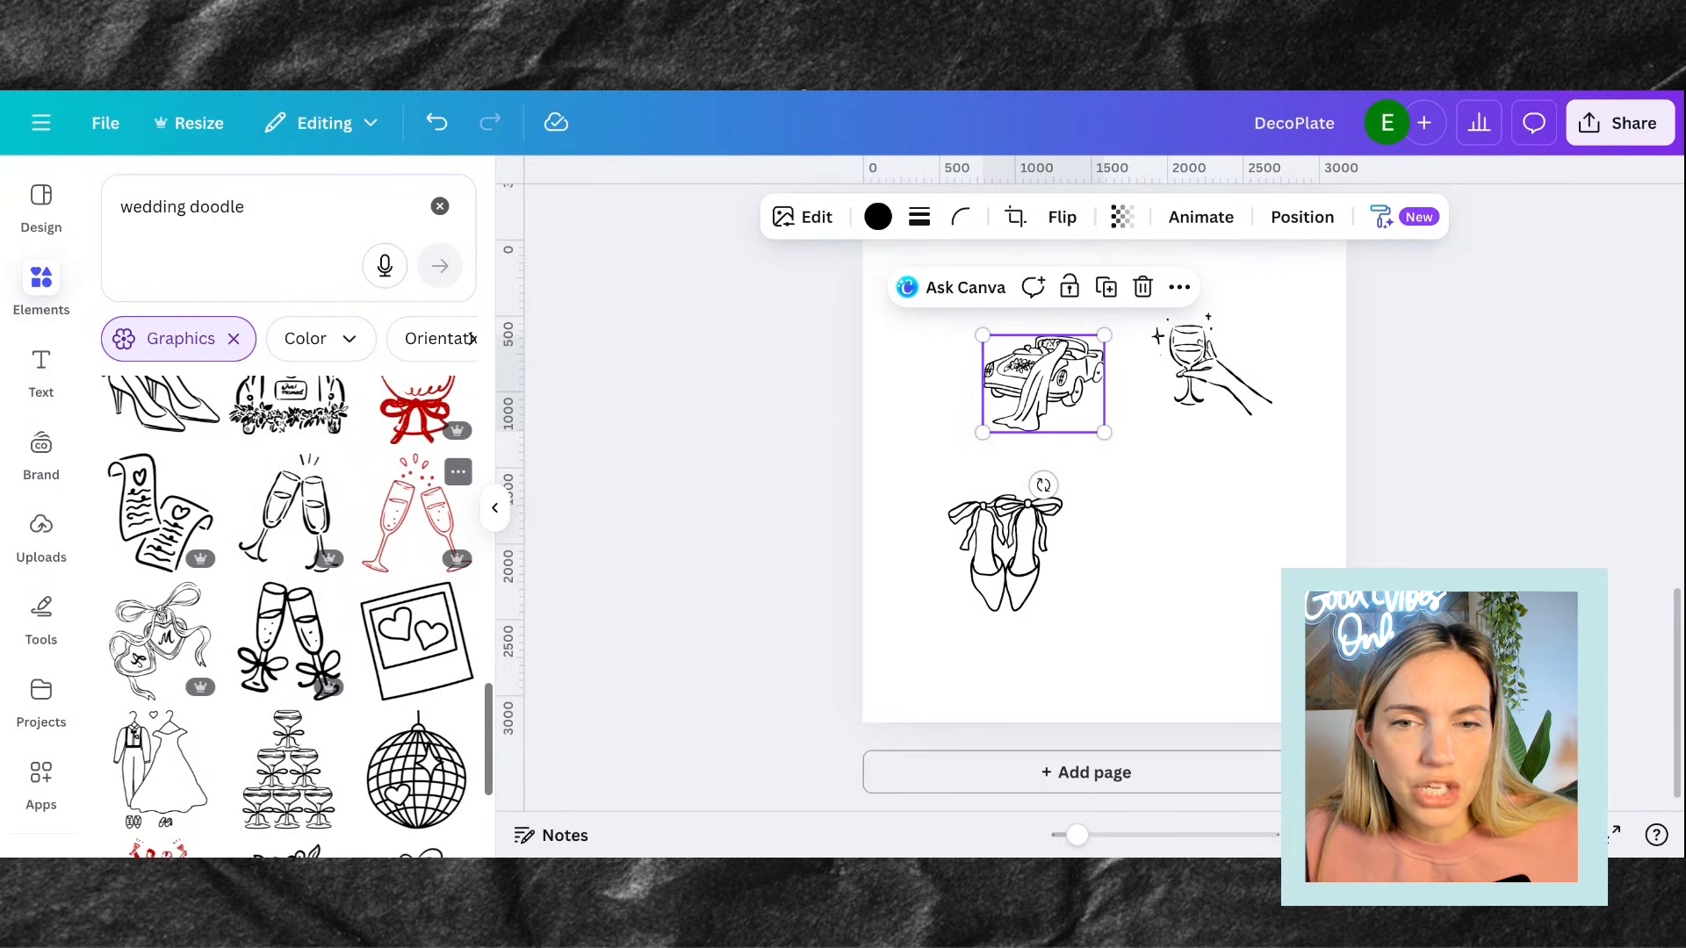
scroll(413, 491, down, 2)
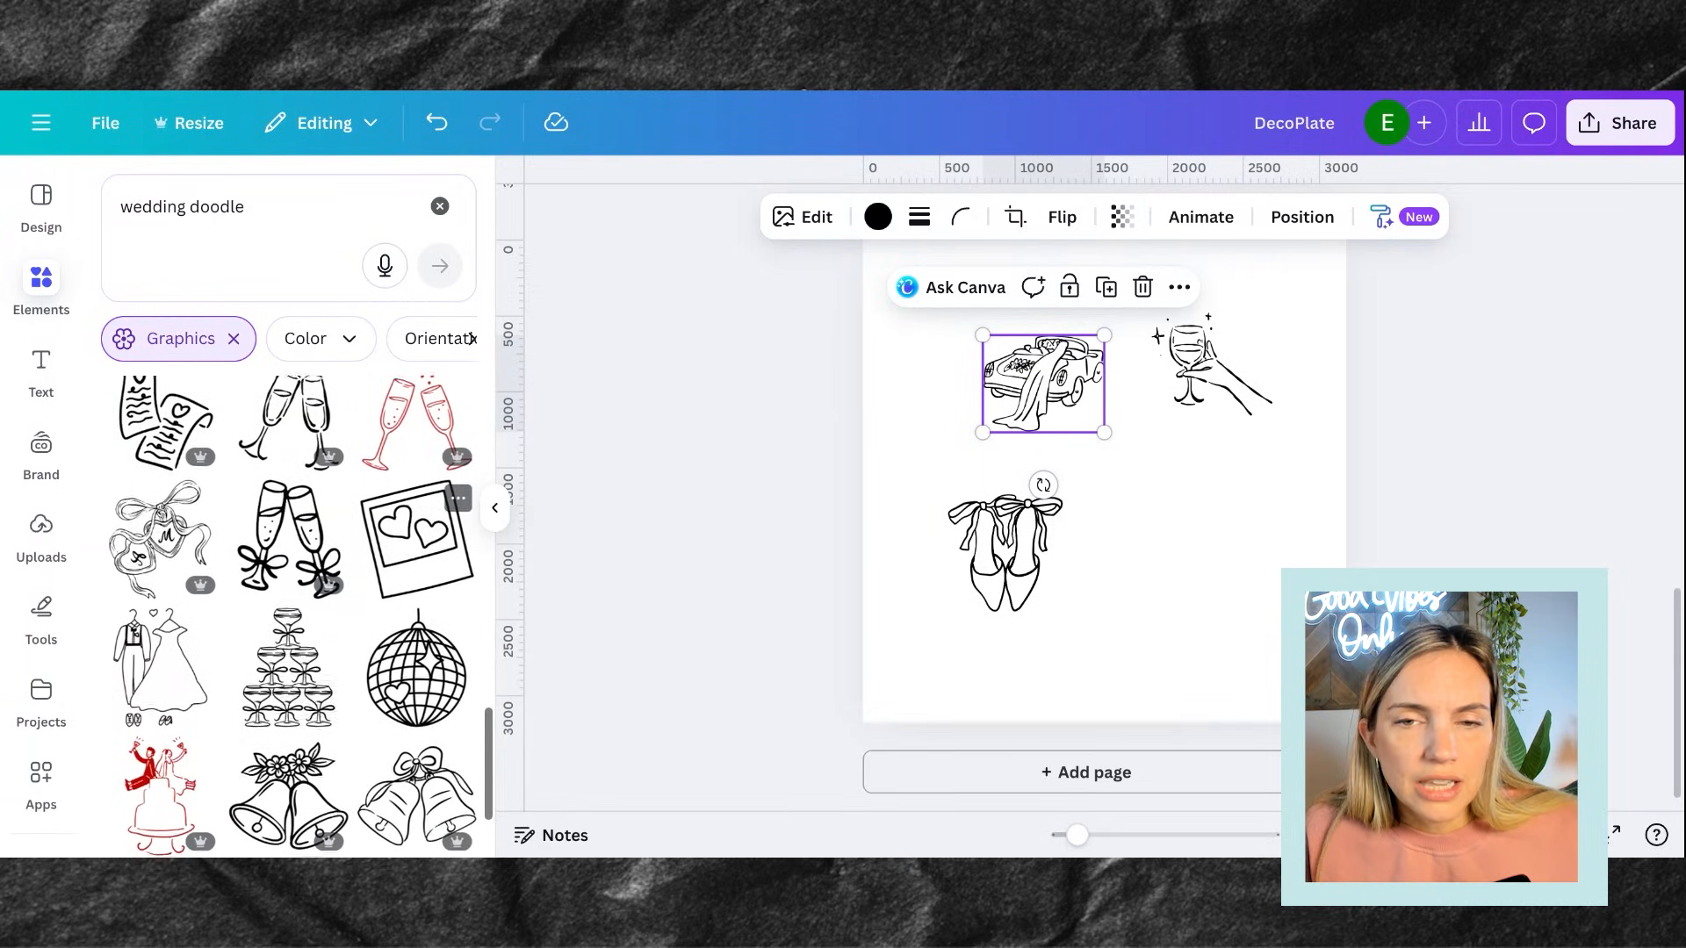
scroll(413, 500, down, 2)
scroll(413, 500, down, 3)
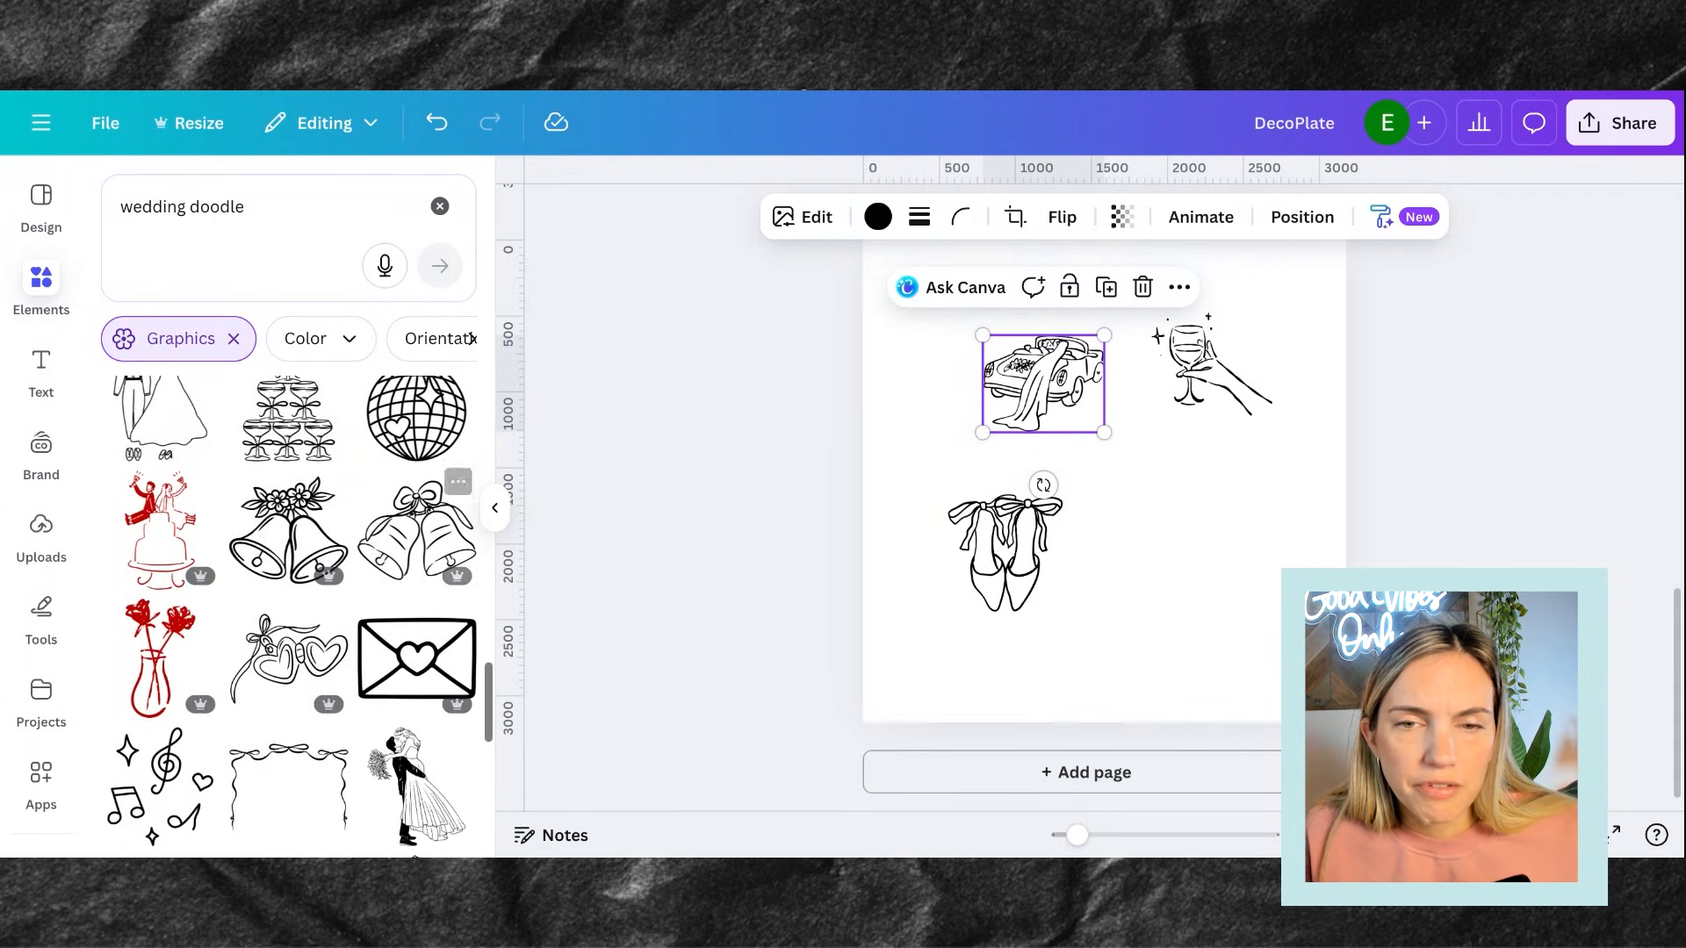
scroll(434, 526, down, 5)
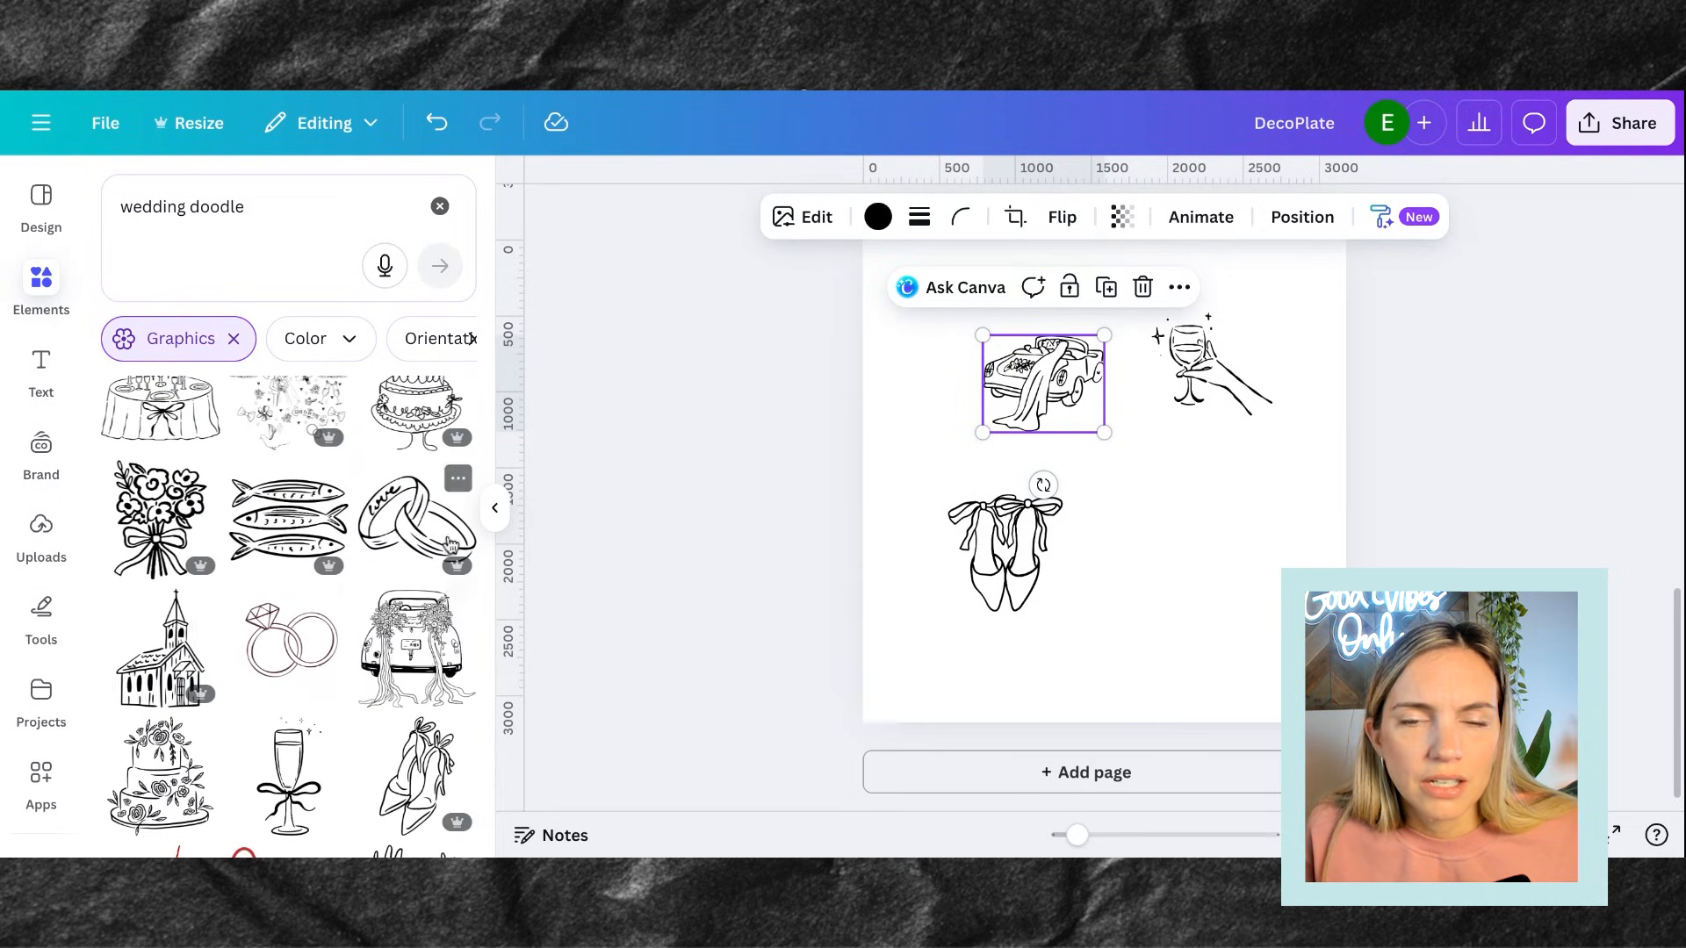
click(430, 527)
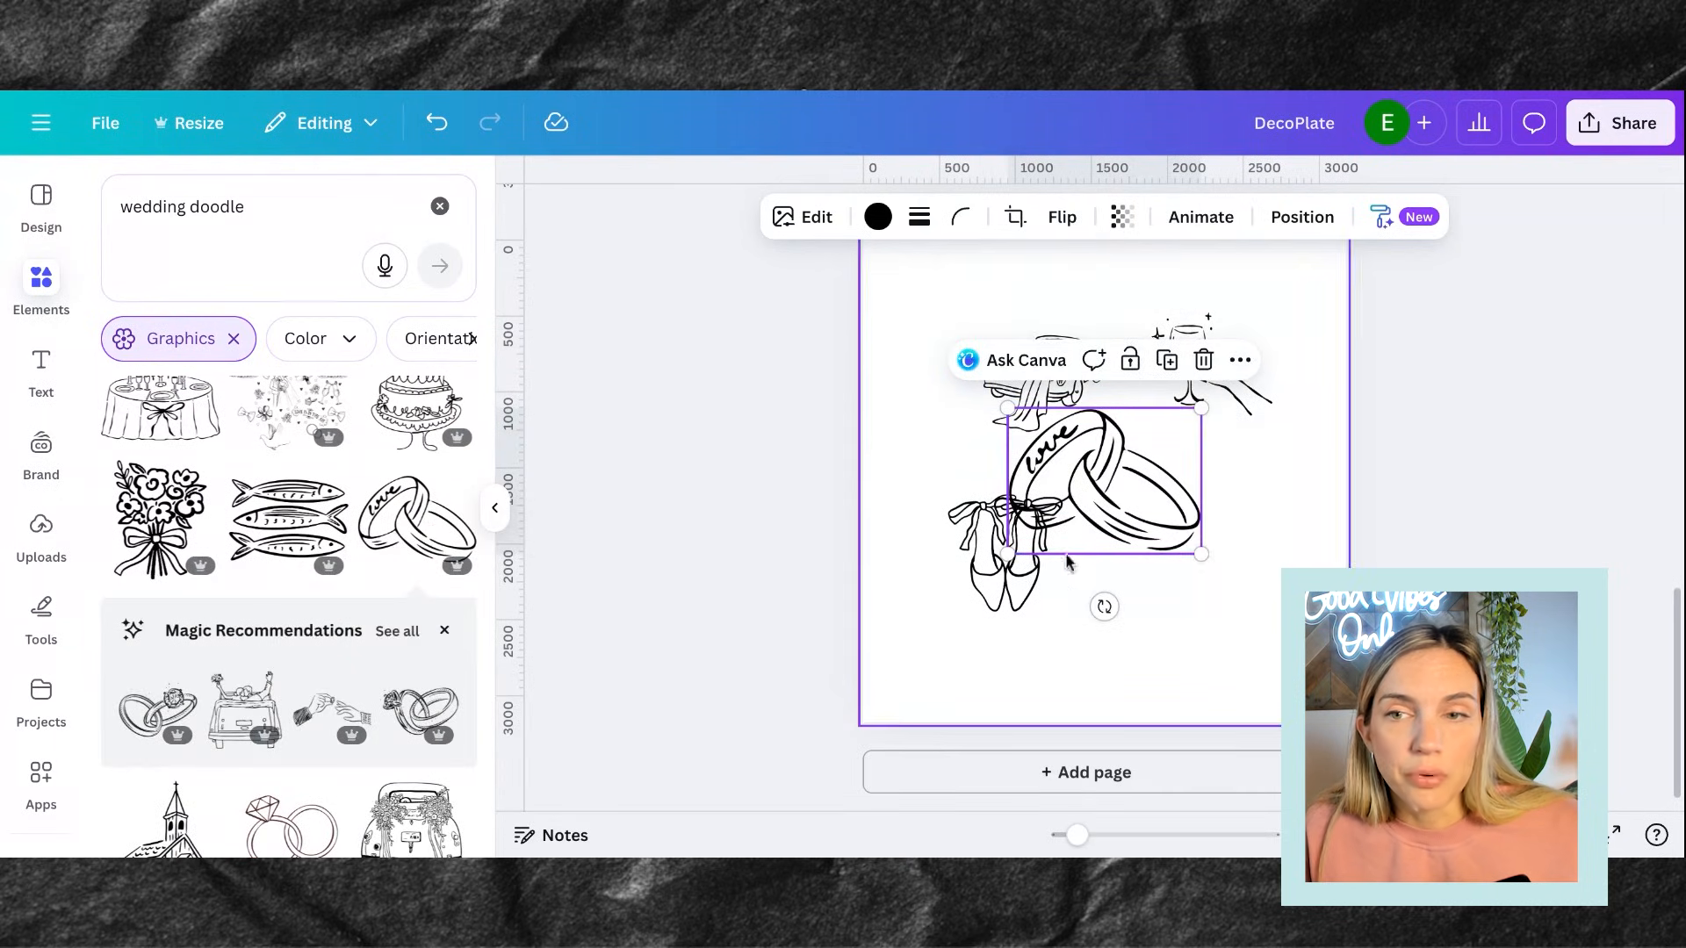
drag(1186, 555, 1234, 597)
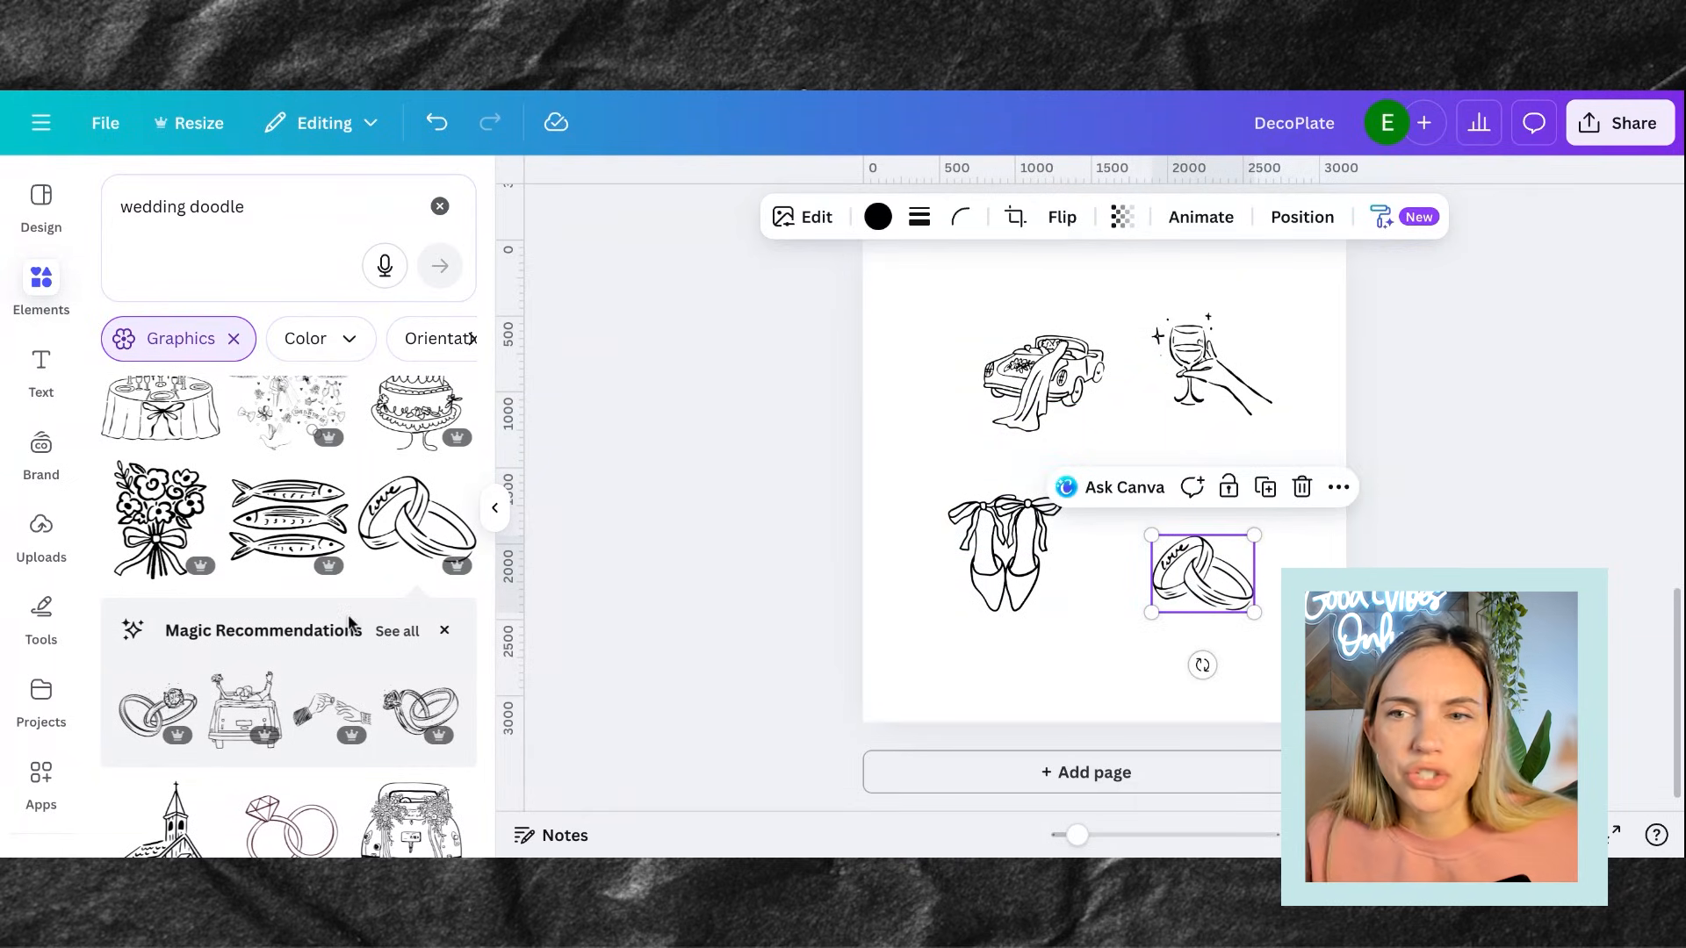
Add the black doodle of a flower-topped cake slice, shrink it and place it between the wine glass and the rings on page 3
scroll(279, 496, down, 3)
scroll(280, 496, down, 5)
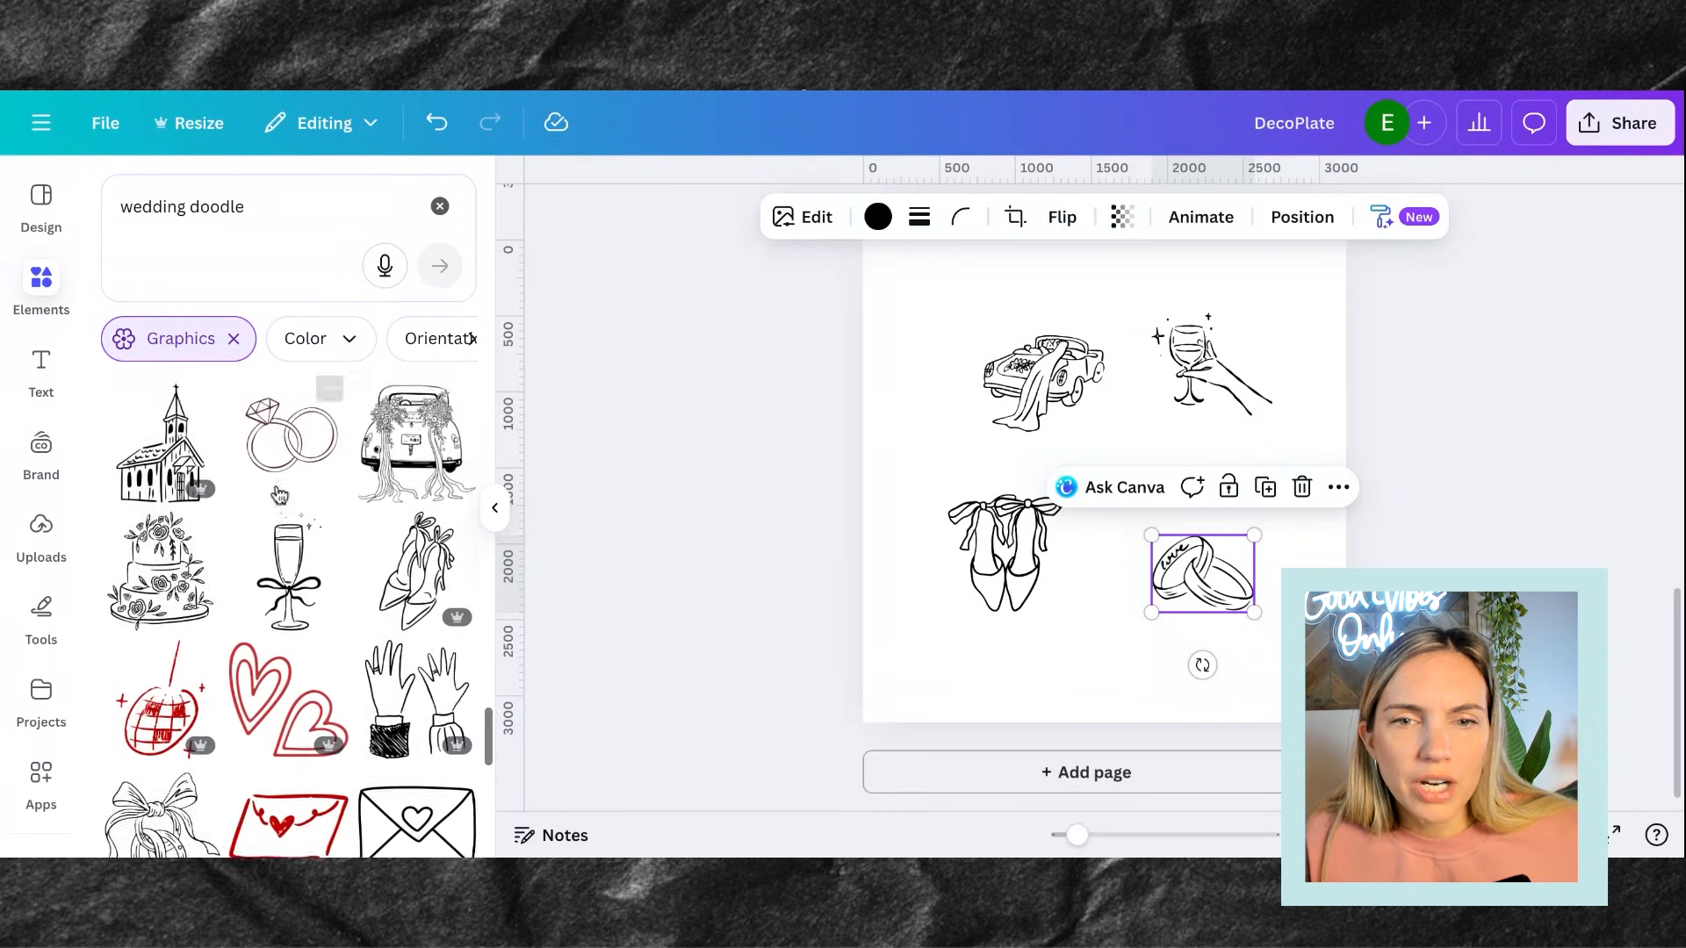
scroll(290, 615, down, 4)
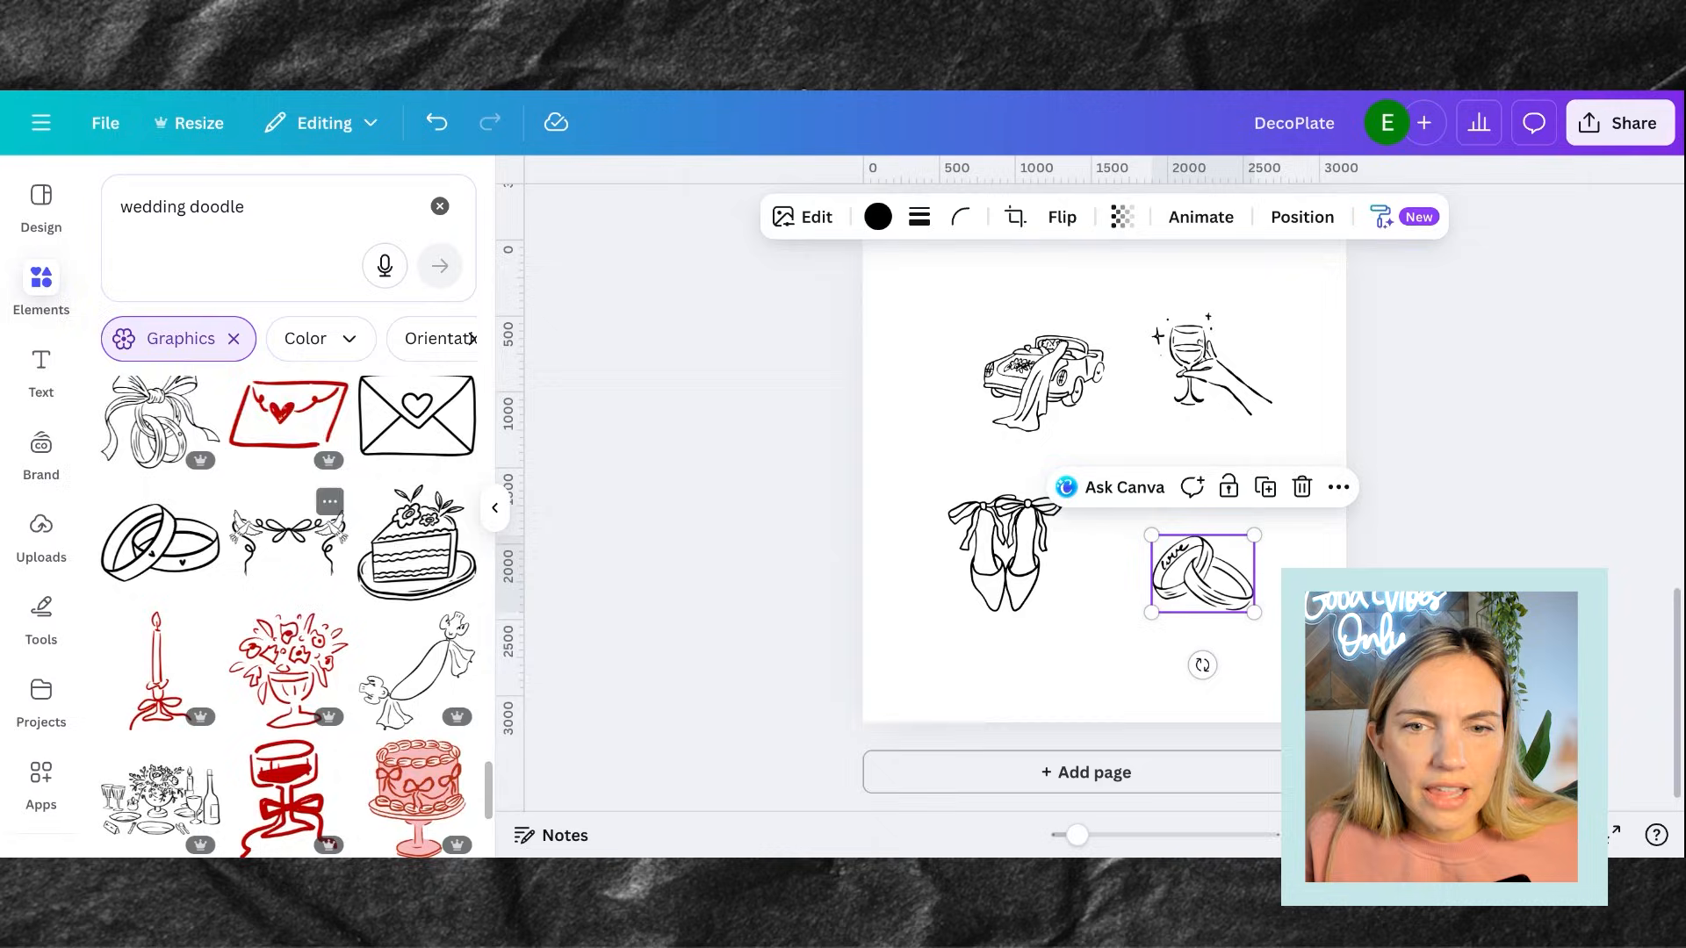
scroll(289, 545, down, 2)
scroll(290, 544, up, 2)
scroll(418, 536, up, 1)
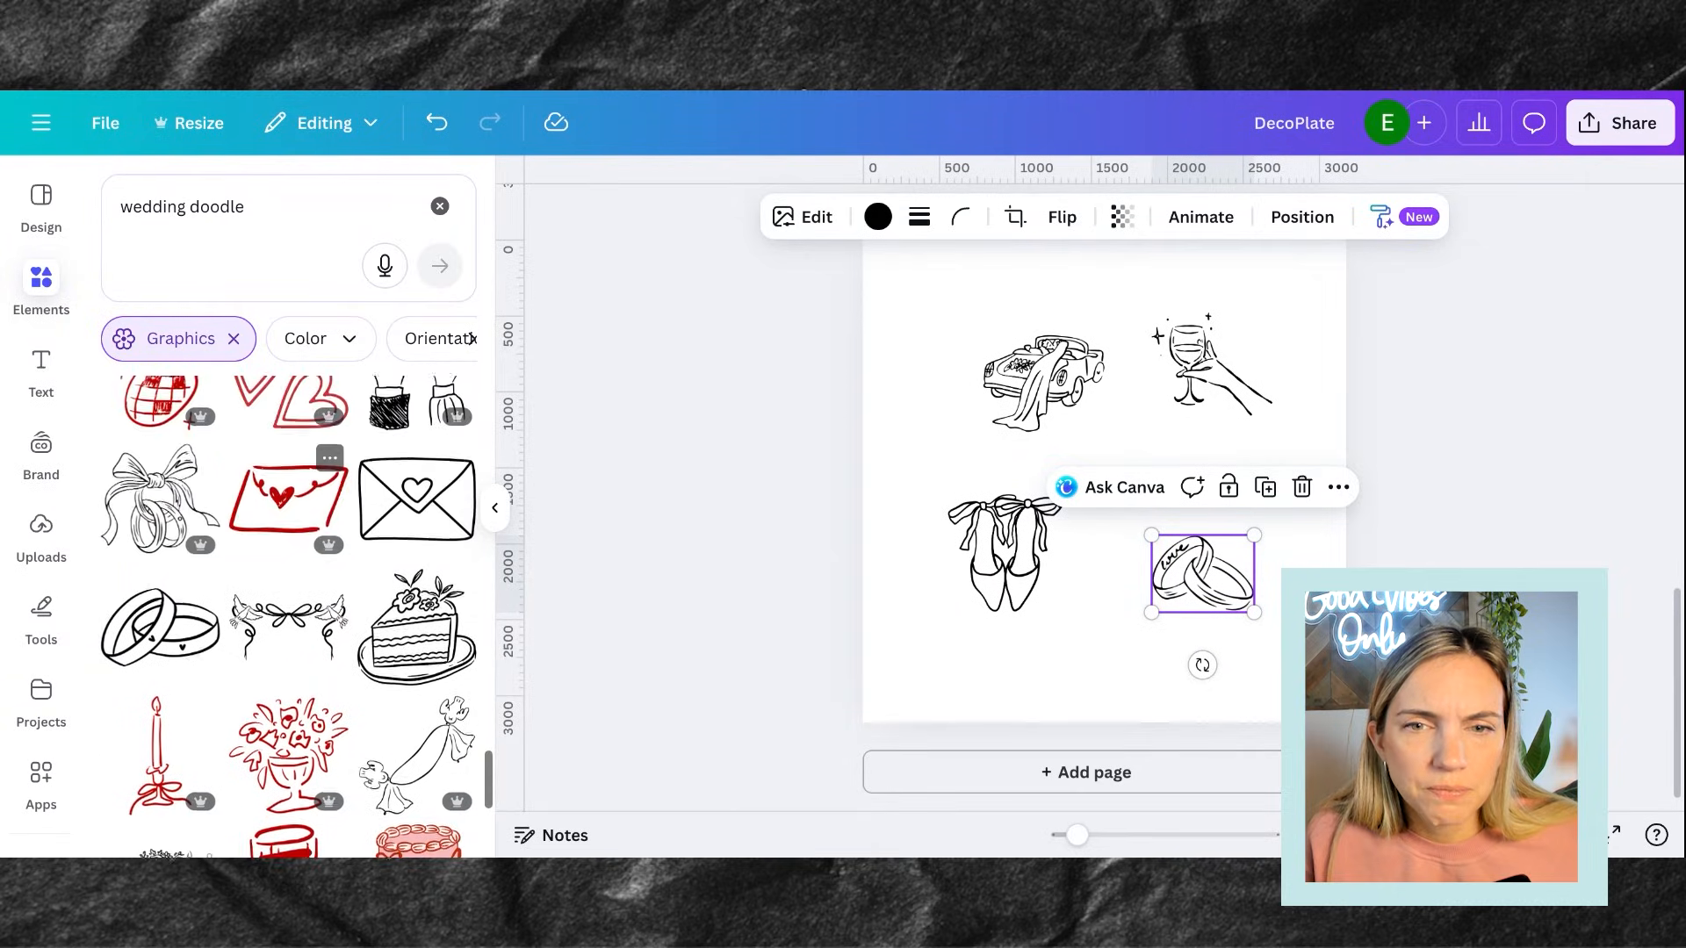
scroll(418, 535, down, 3)
click(418, 535)
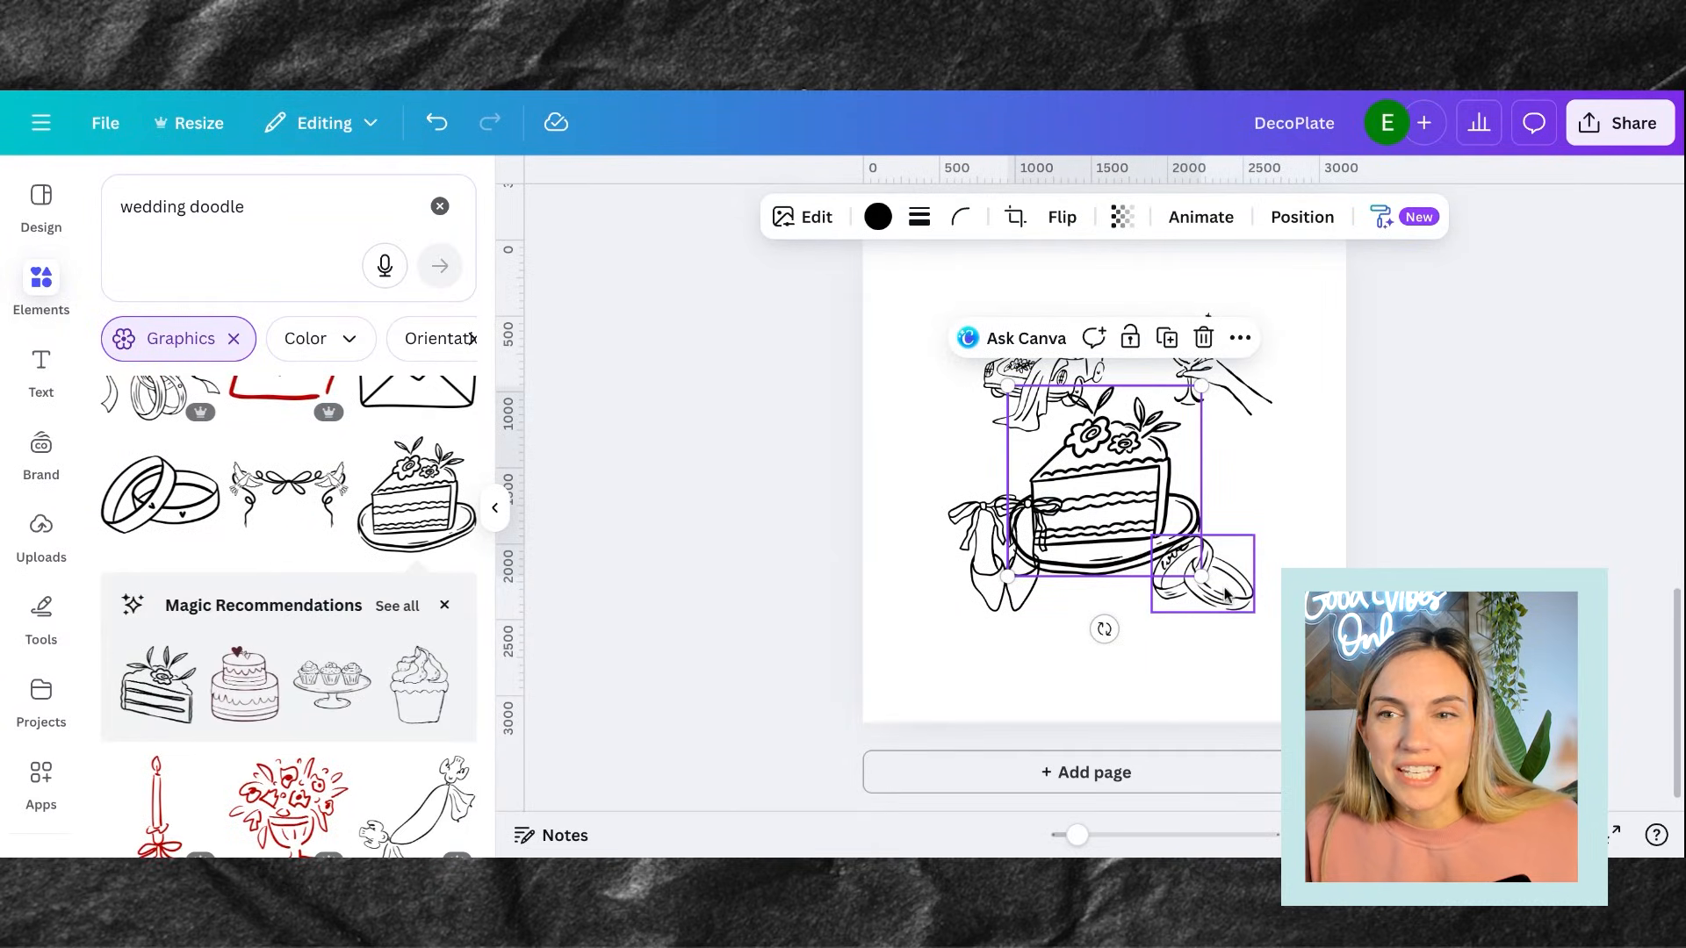
drag(1202, 610, 1124, 499)
drag(1075, 443, 1239, 468)
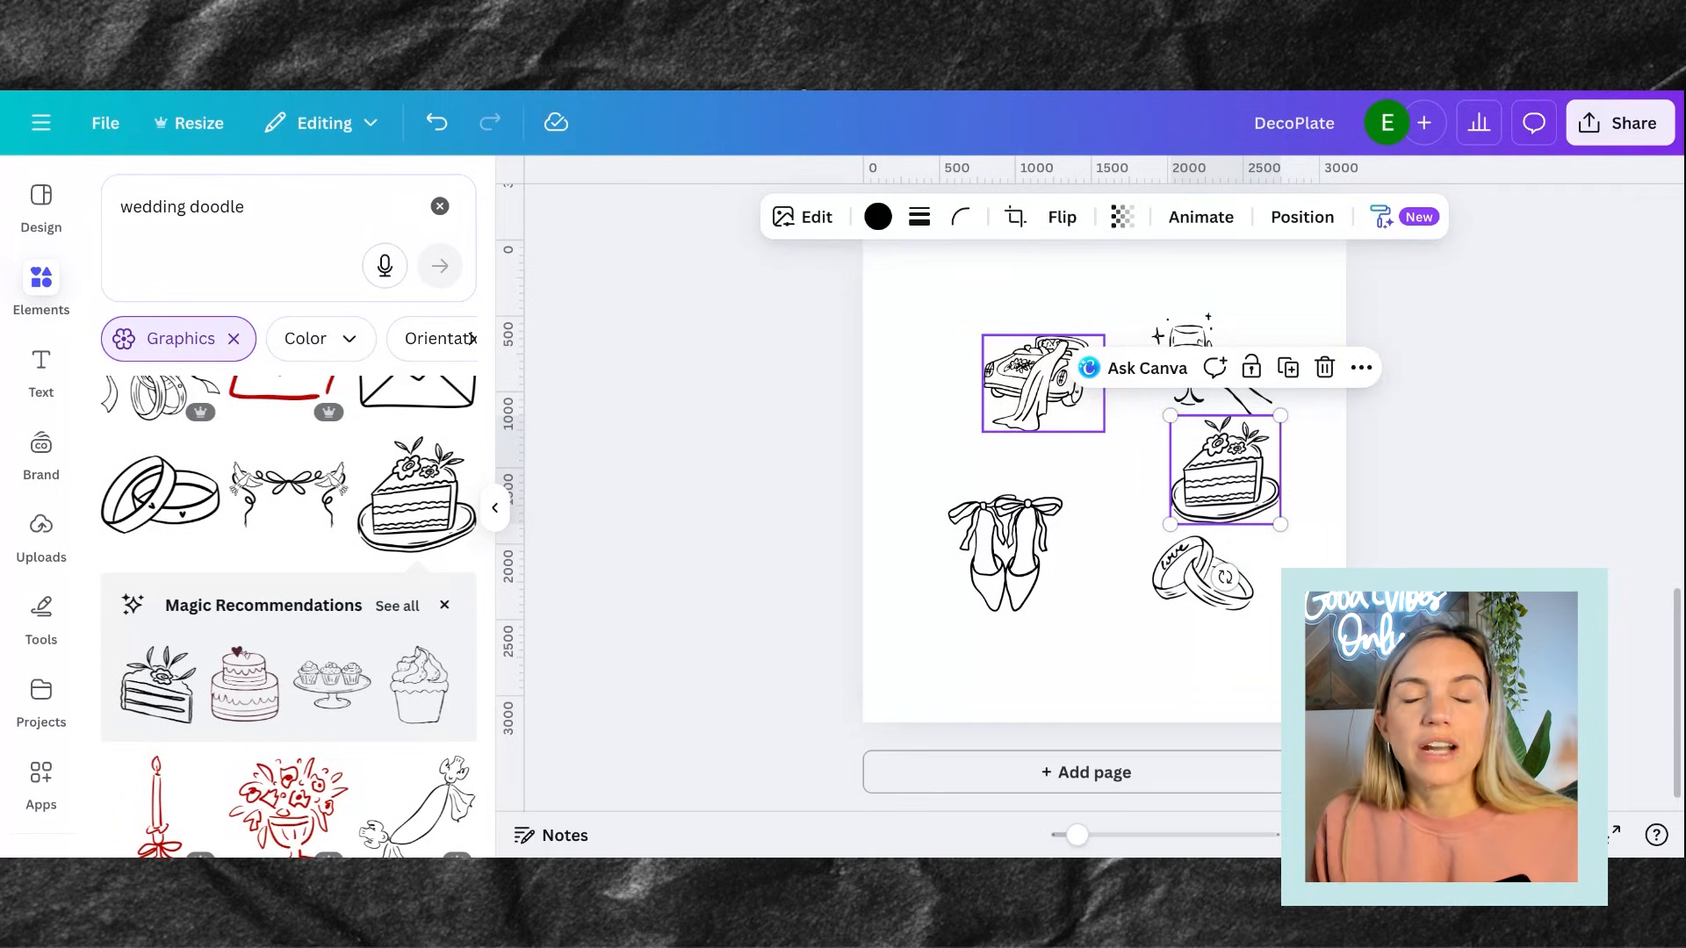
Spread the five doodles into a ring around the empty centre of page 3, with the wedding rings at the bottom middle
drag(1044, 382, 1002, 360)
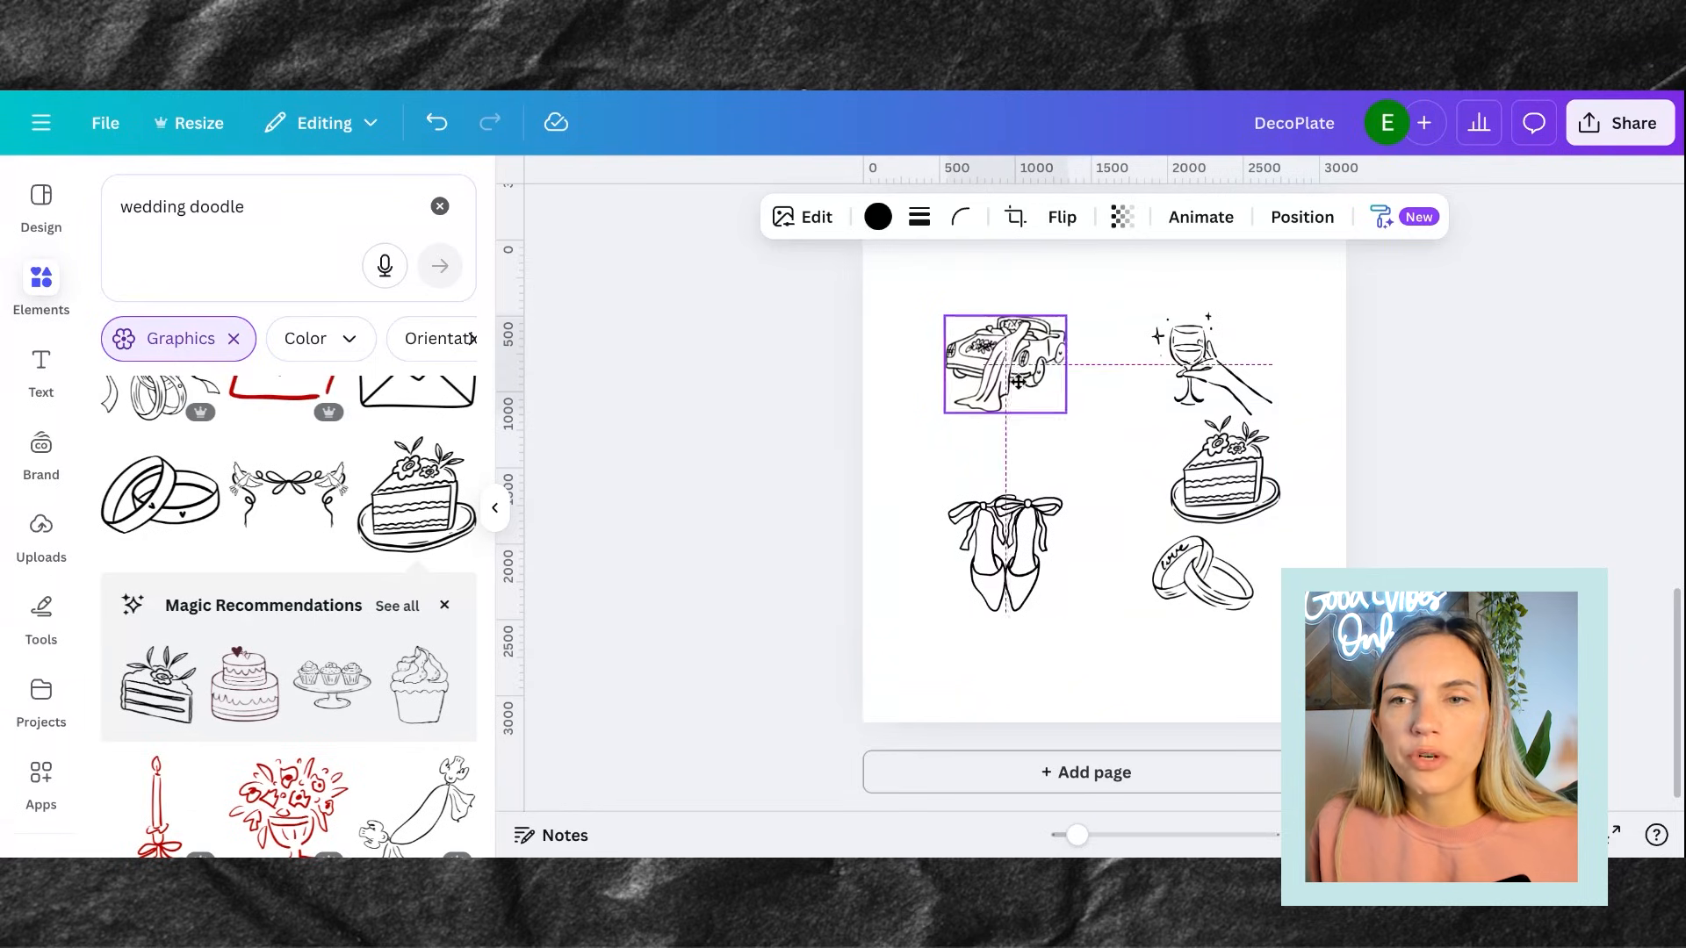
drag(986, 533, 950, 492)
drag(1204, 587, 1116, 639)
drag(1225, 474, 1244, 517)
drag(1248, 397, 1265, 392)
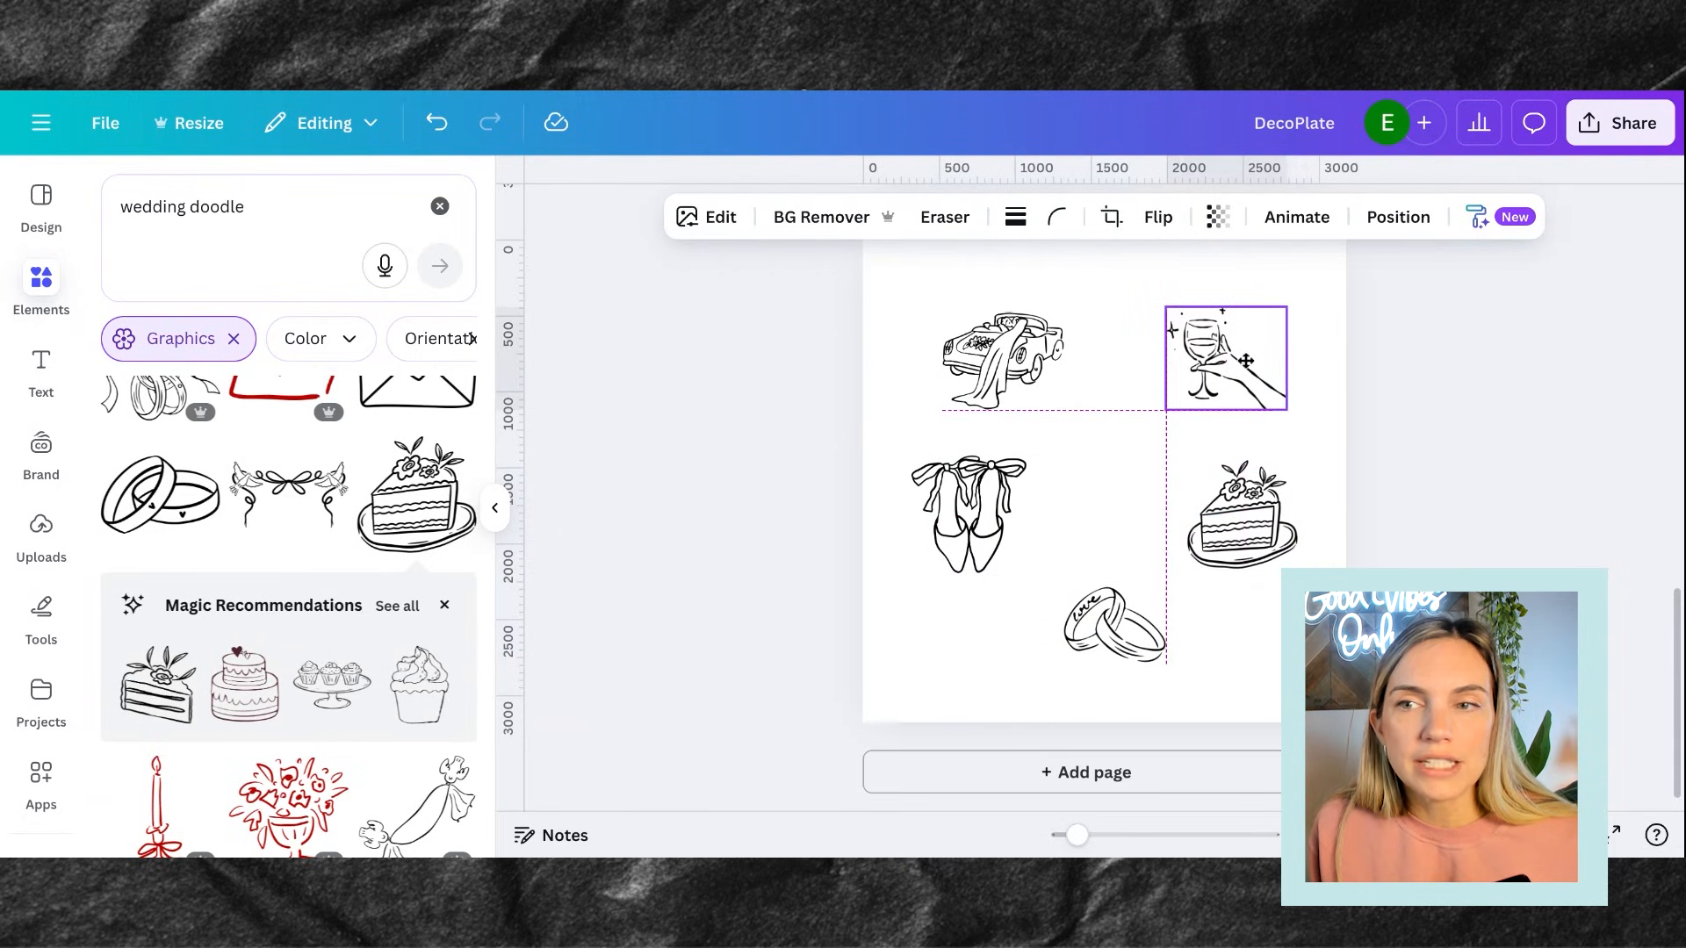
click(1133, 481)
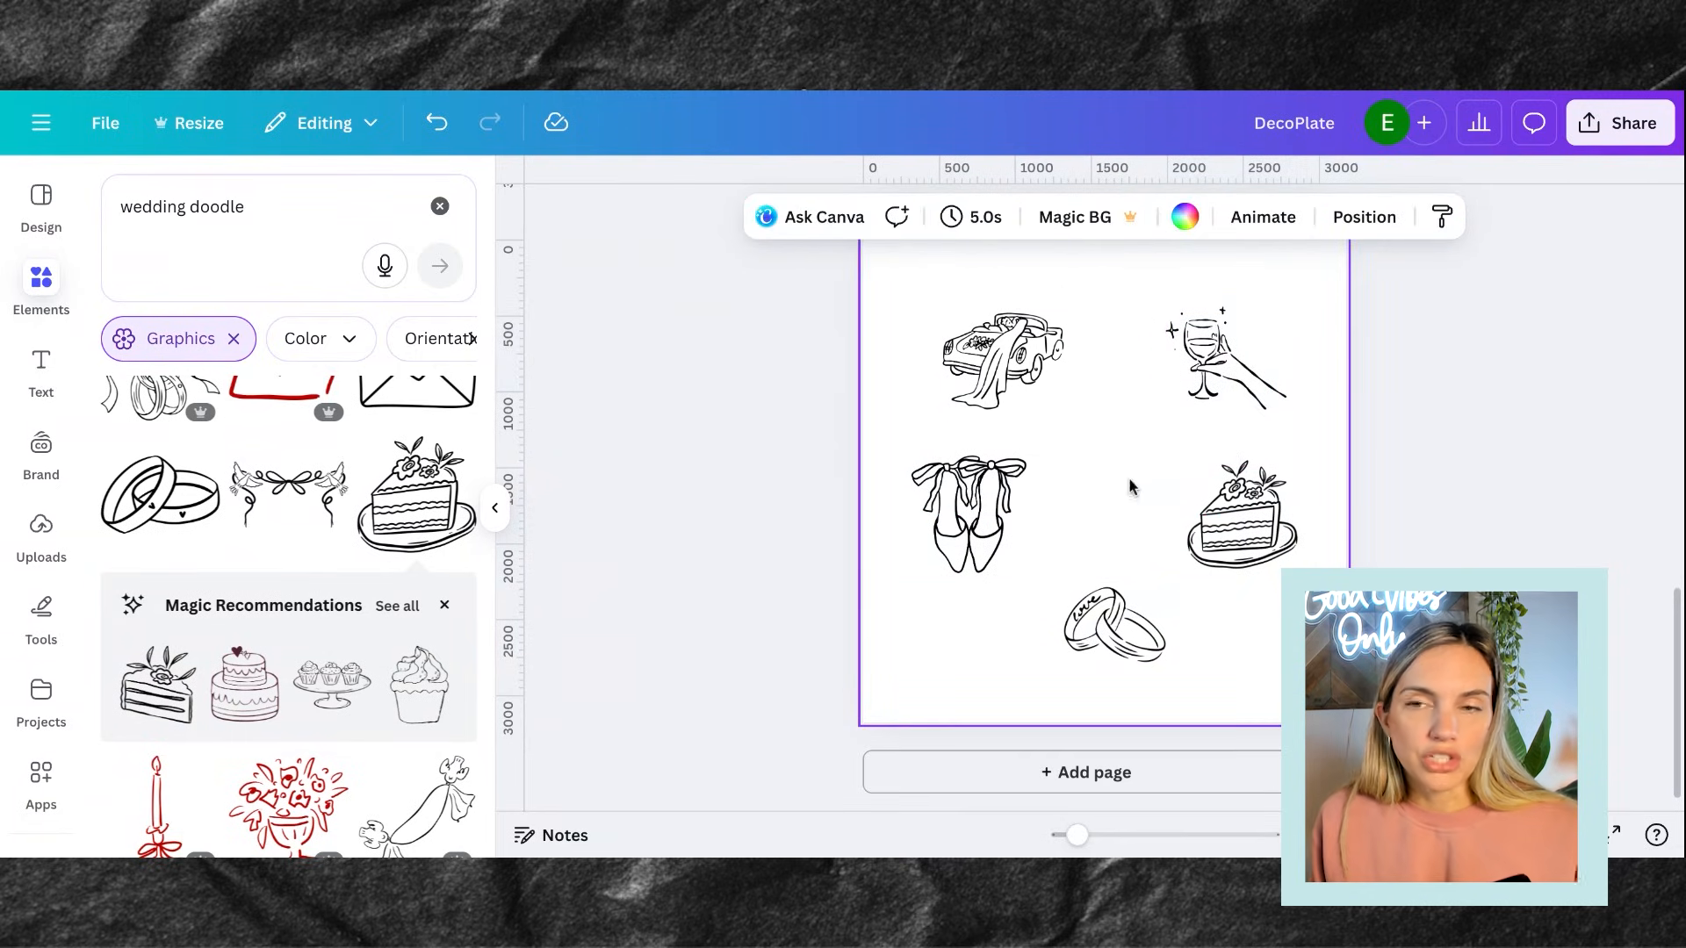
Nudge the wine glass and the draped wedding car slightly towards the centre of page 3 to balance the circle
click(1223, 387)
drag(1223, 386, 1210, 388)
click(1087, 418)
click(1048, 378)
drag(1048, 377, 1057, 372)
click(1089, 407)
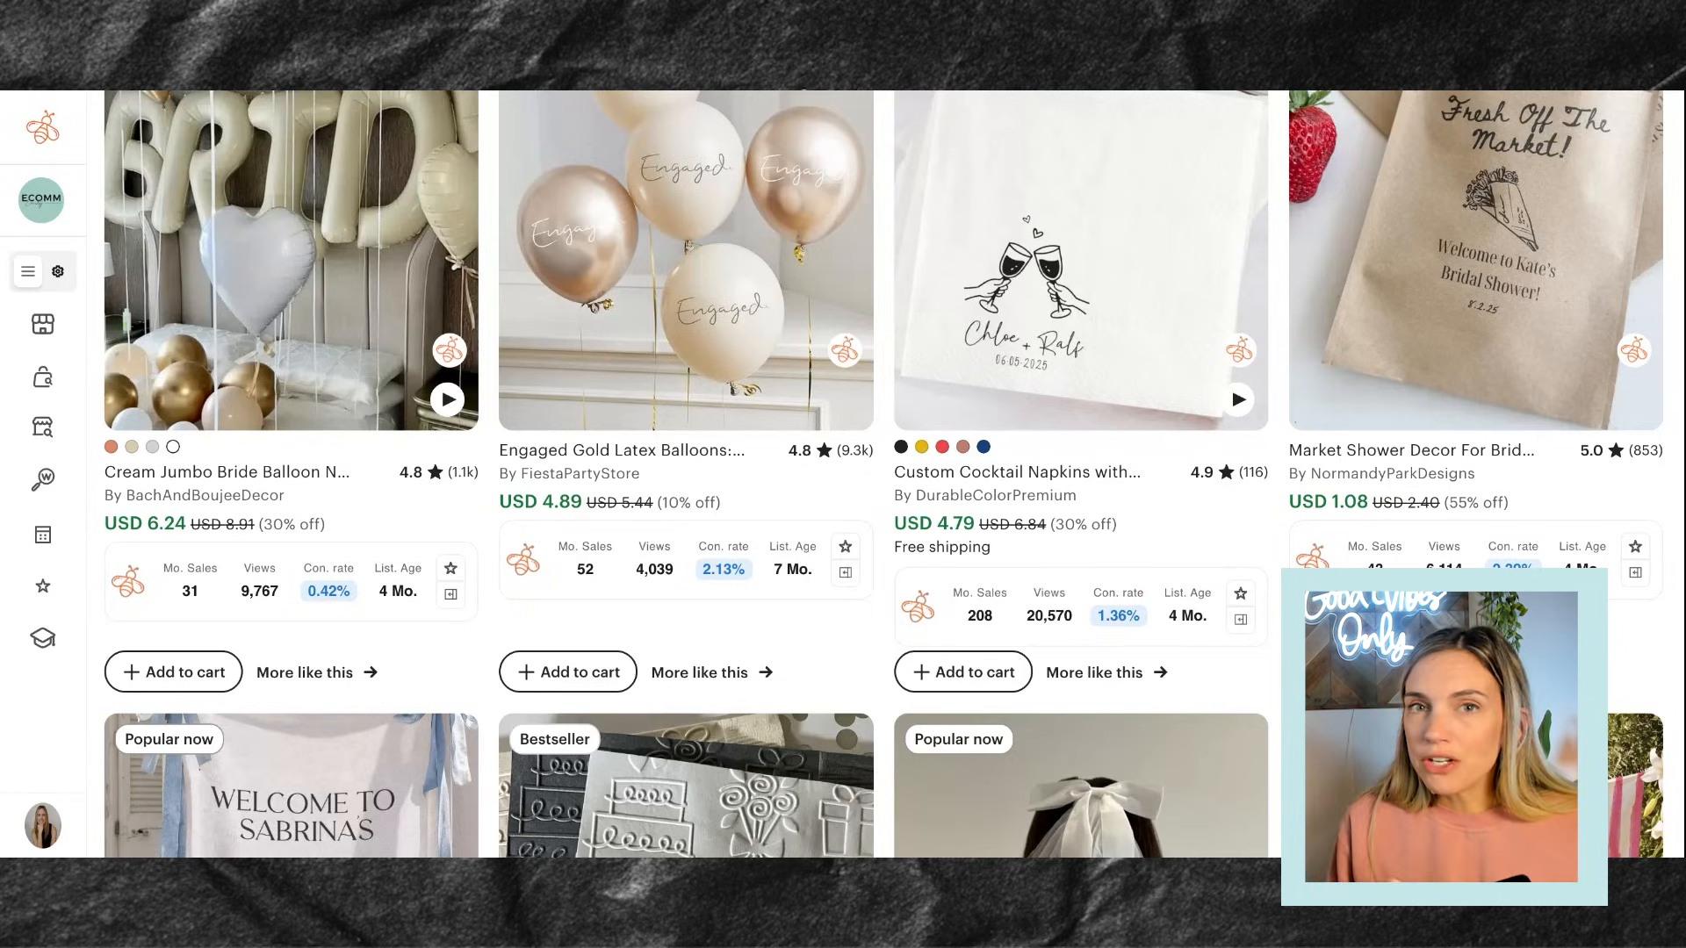
Switch to the Etsy results and examine the bridal shower and wedding decoration listings for product ideas, personalization styles and sales figures
scroll(1080, 570, down, 4)
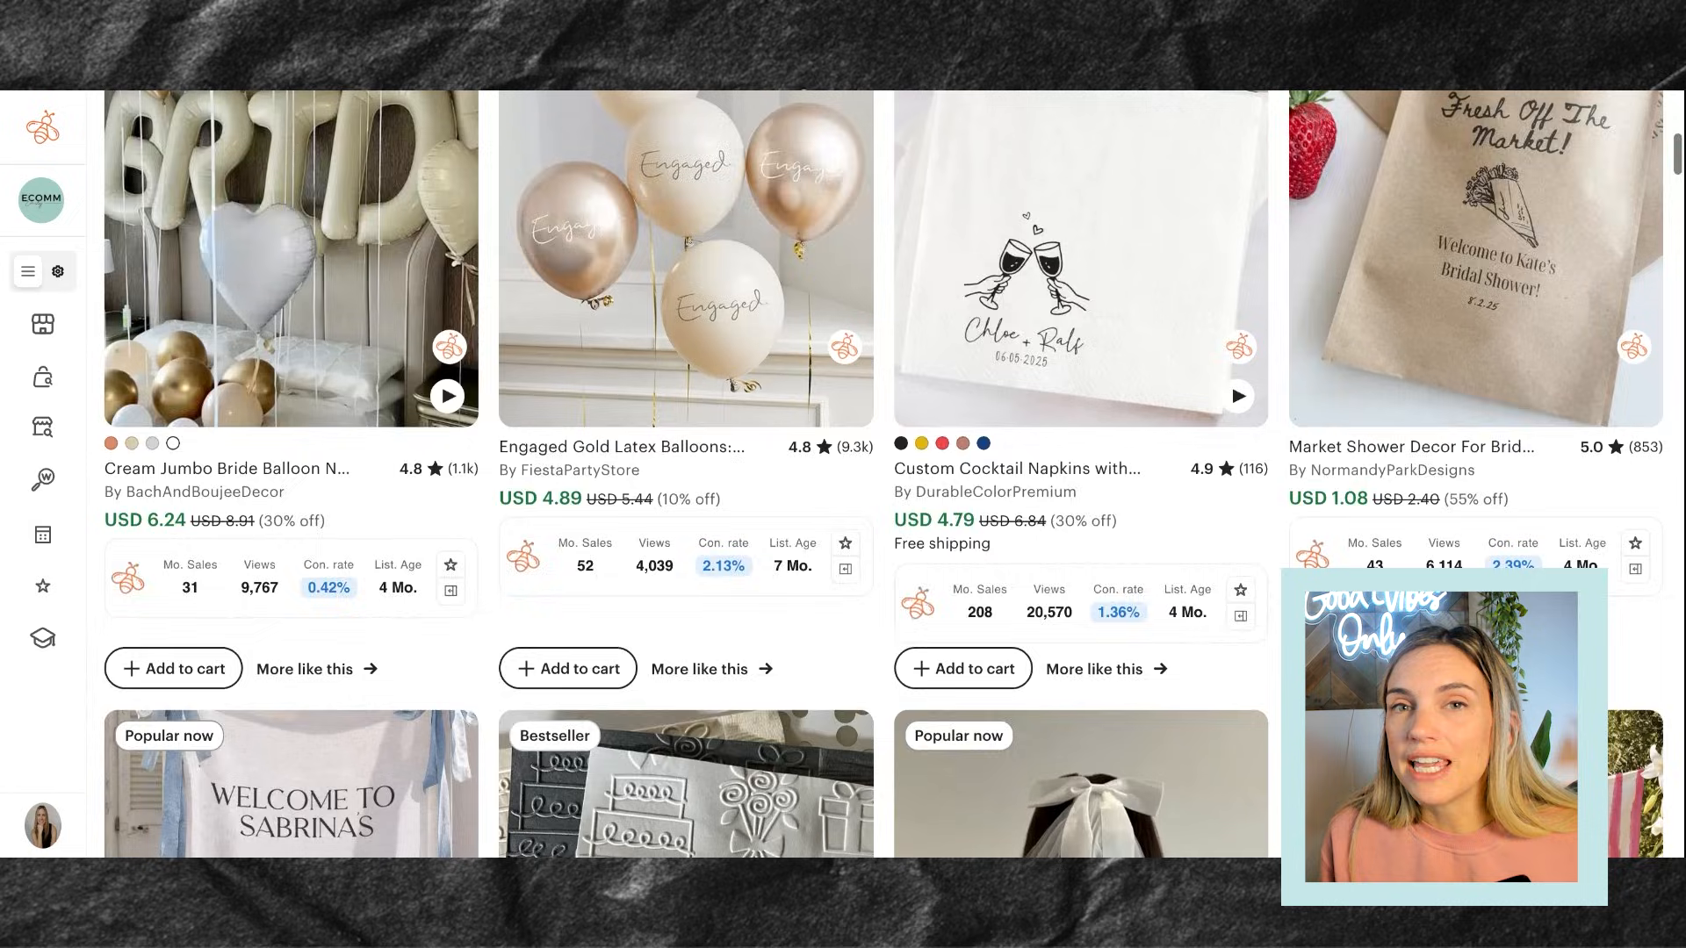
scroll(901, 645, down, 1)
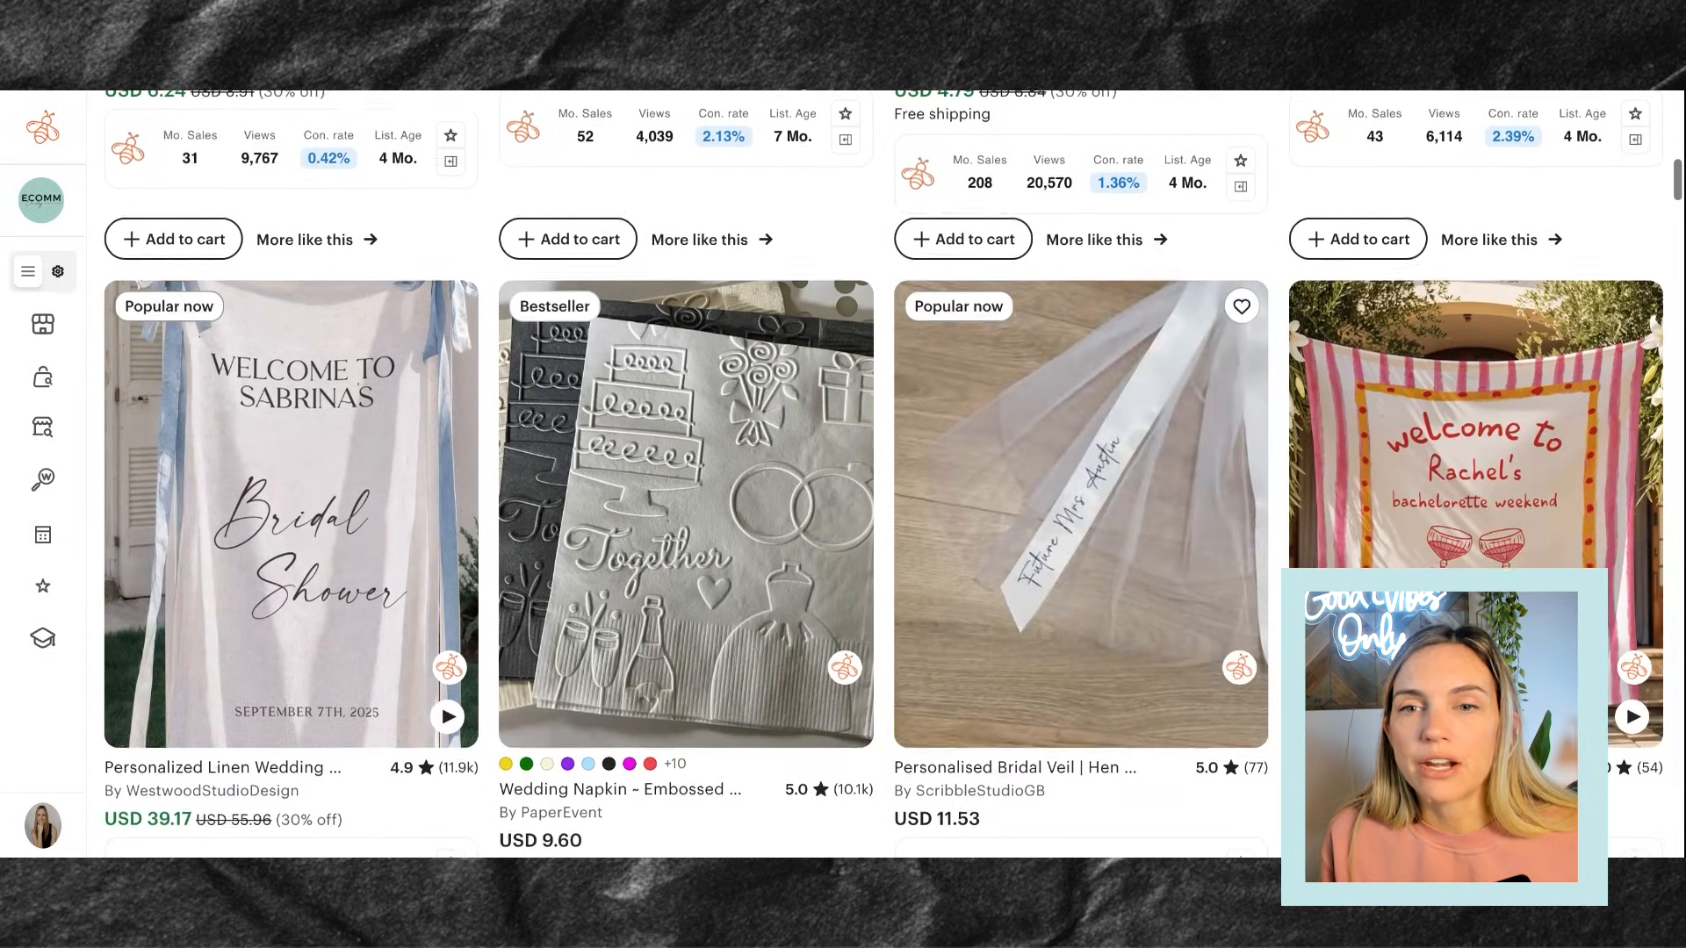
scroll(902, 645, down, 1)
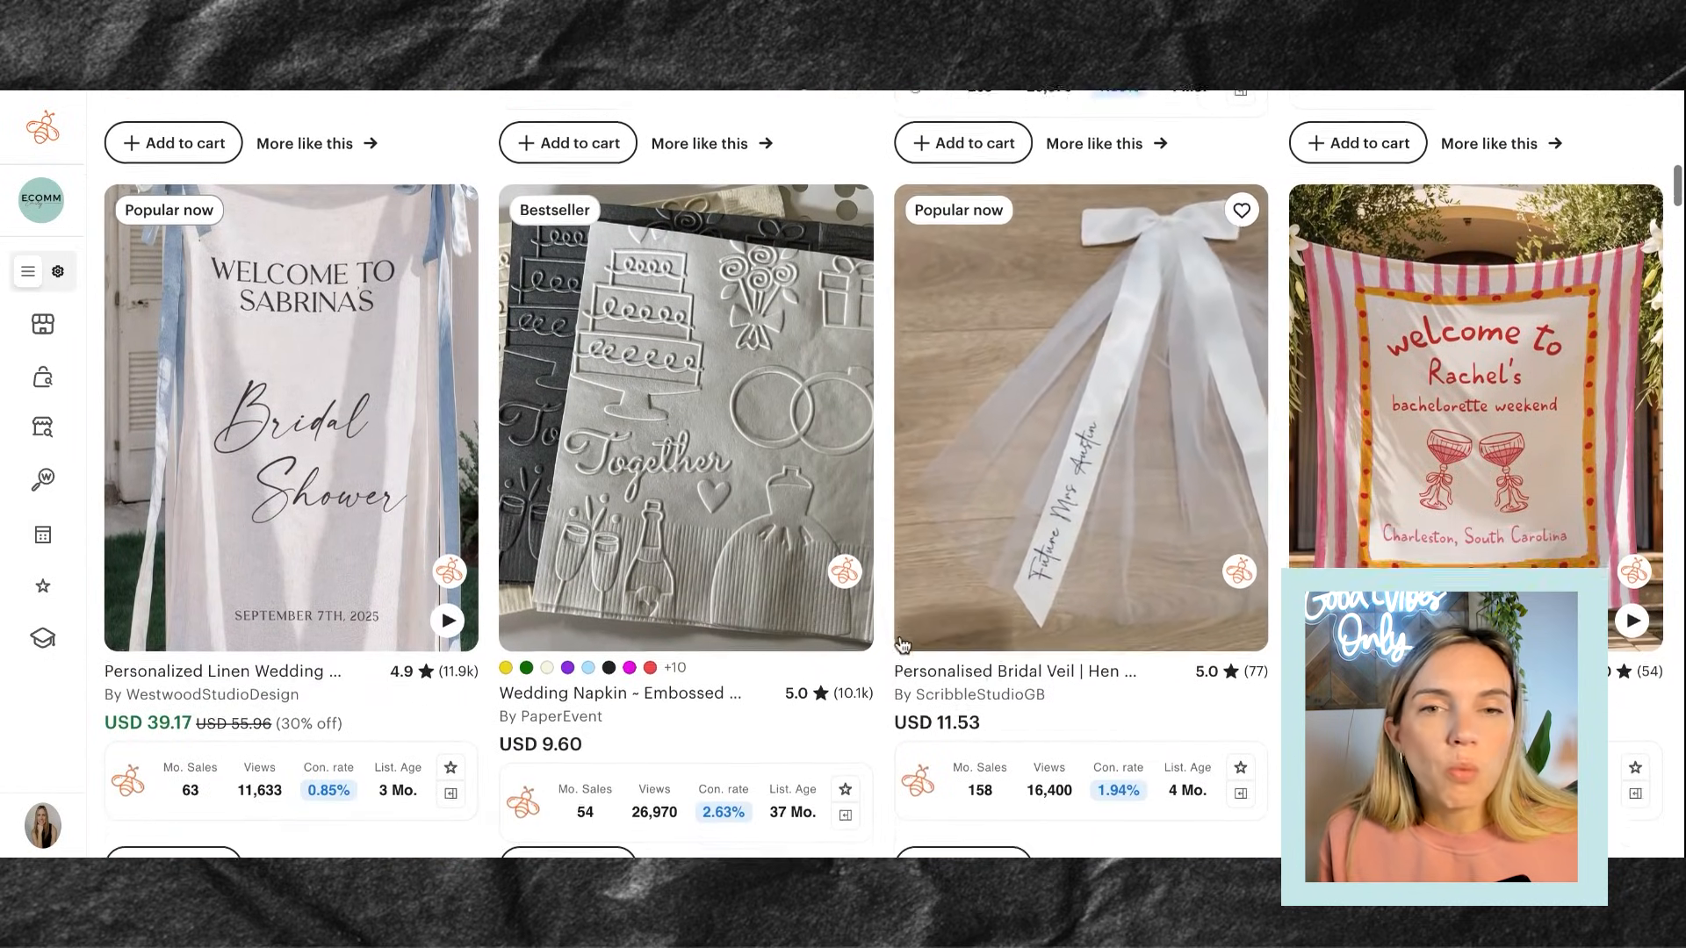
scroll(966, 625, down, 3)
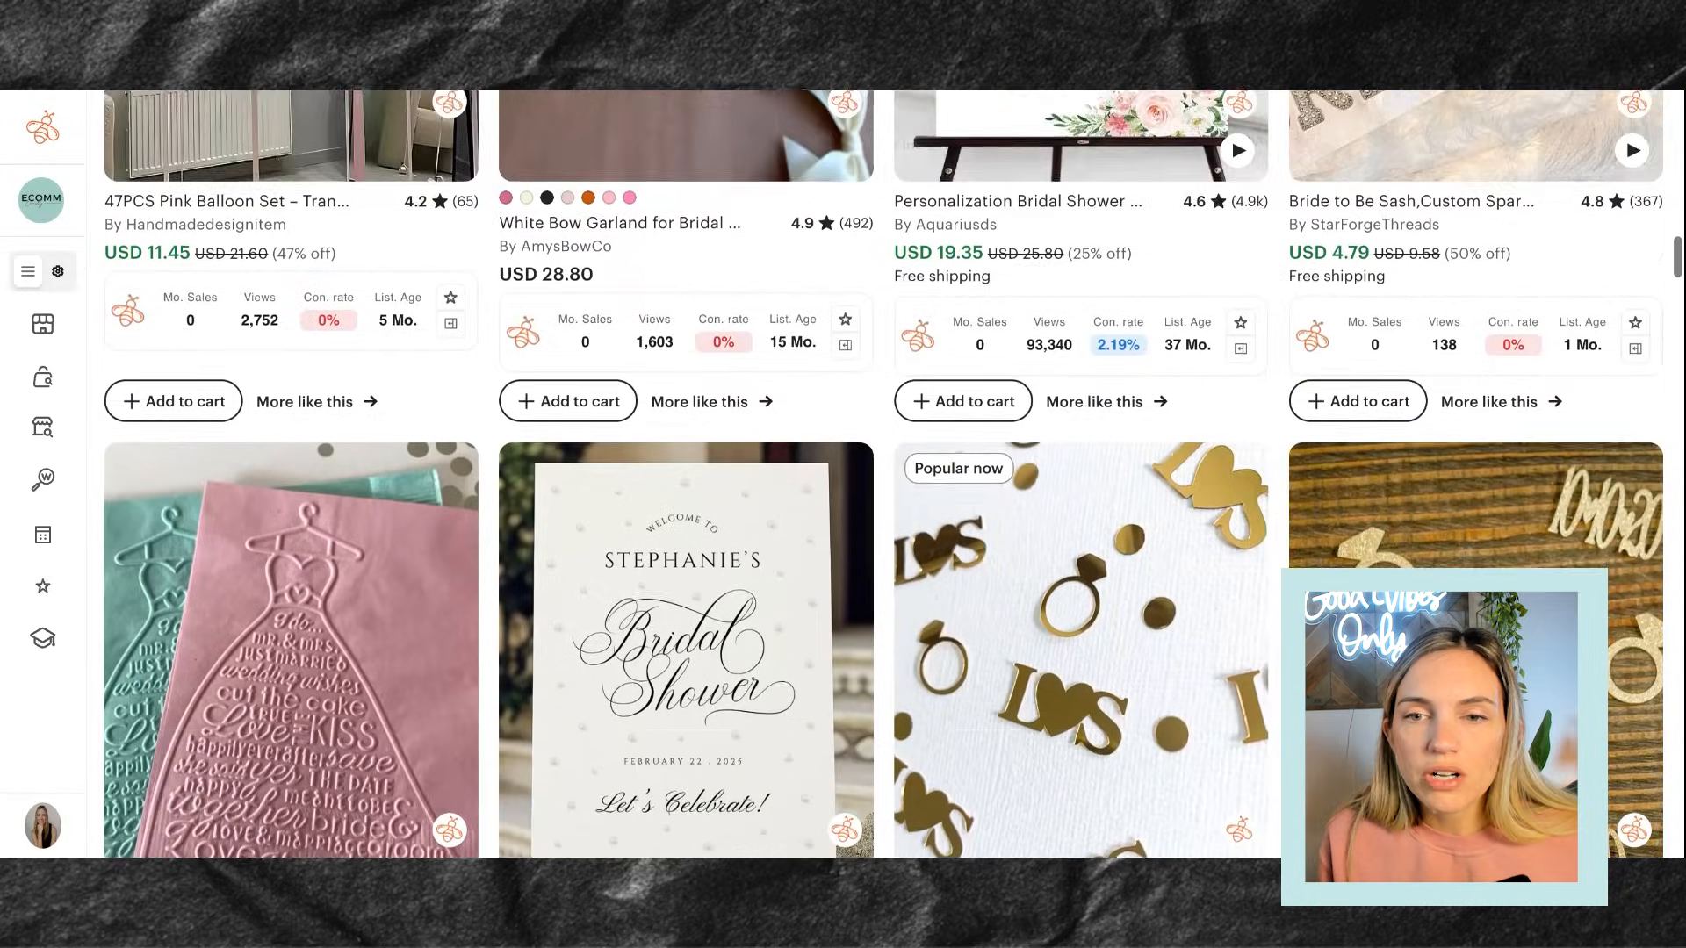
scroll(878, 474, down, 2)
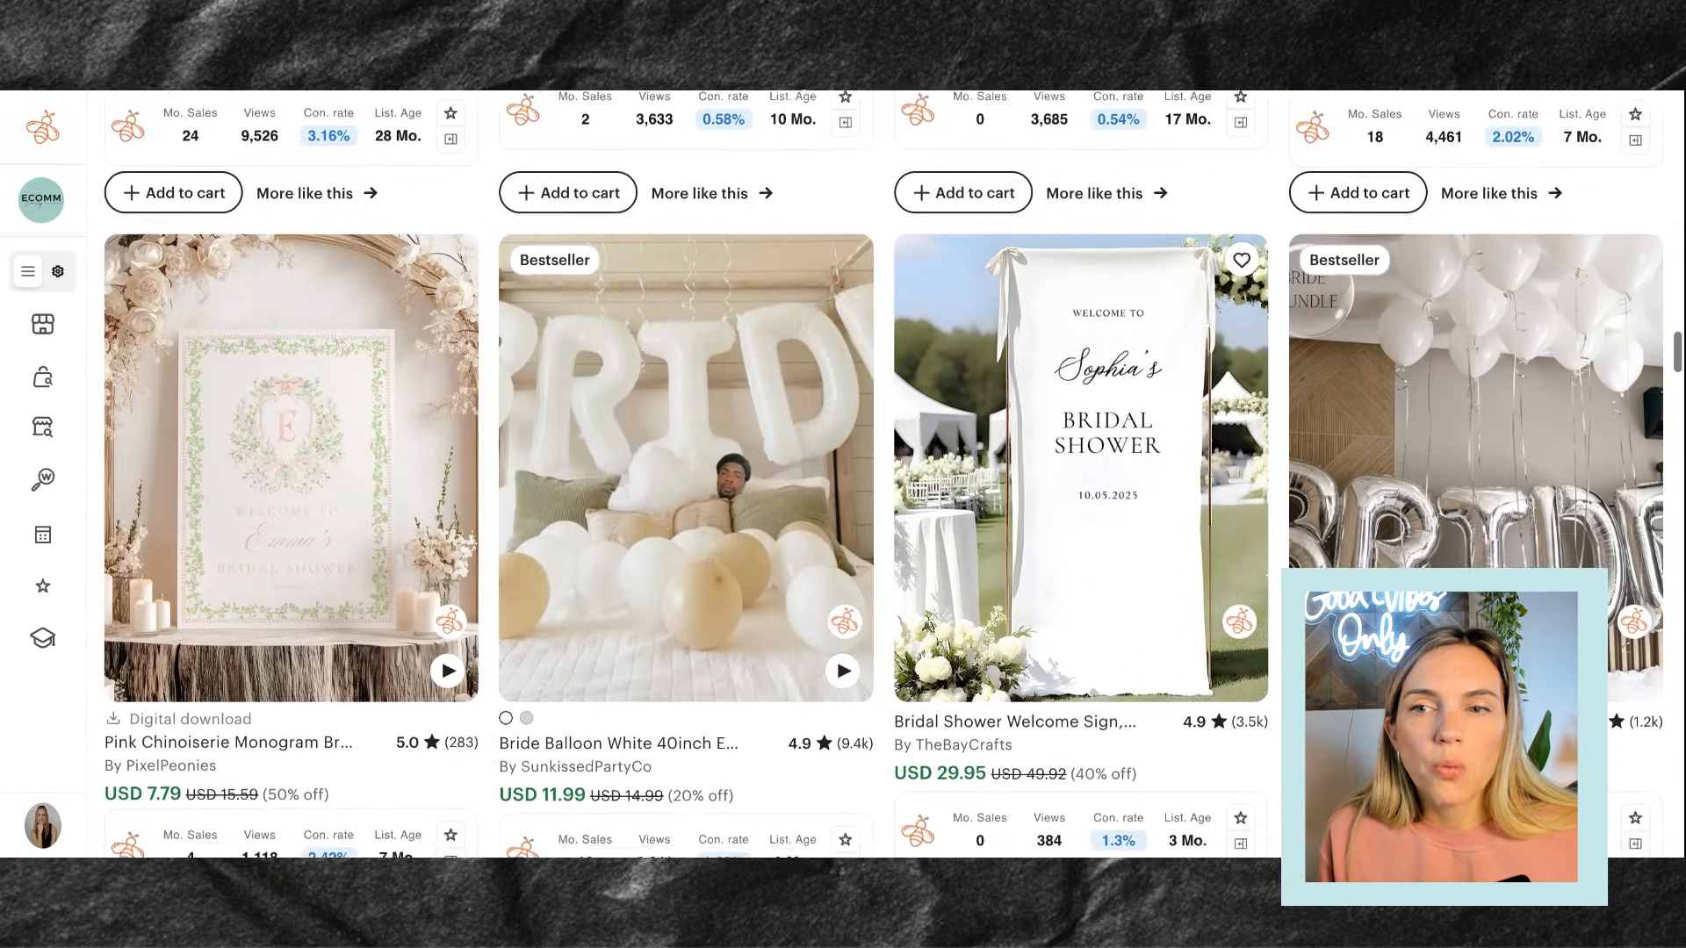
scroll(885, 474, down, 1)
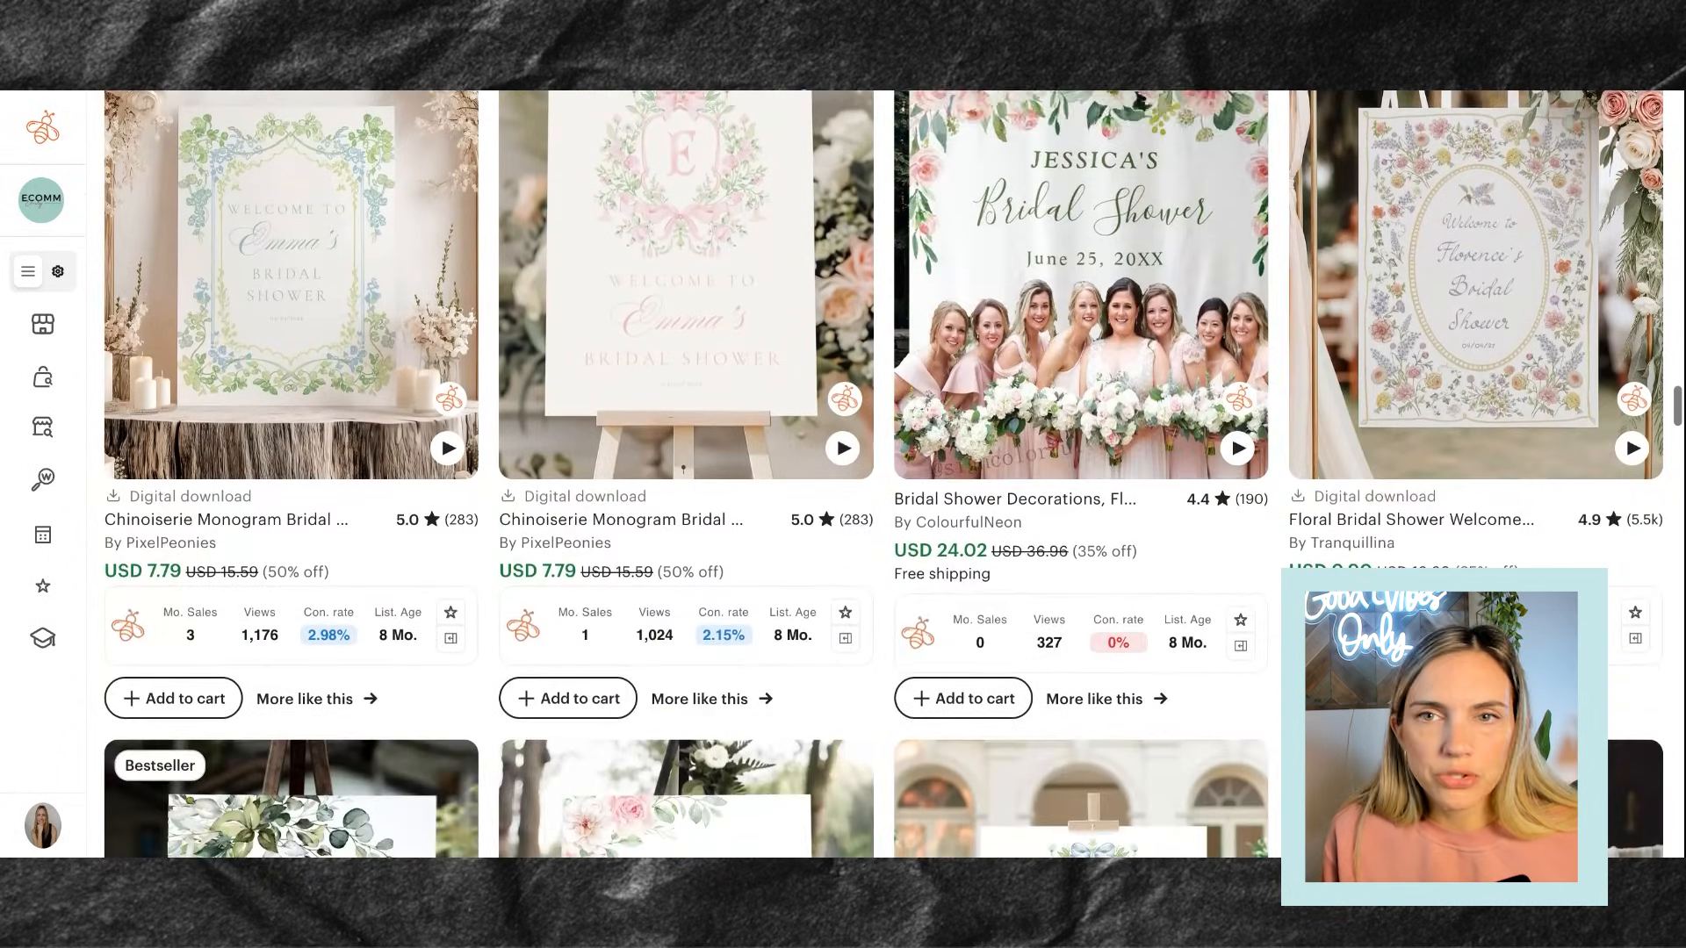
scroll(1193, 659, down, 4)
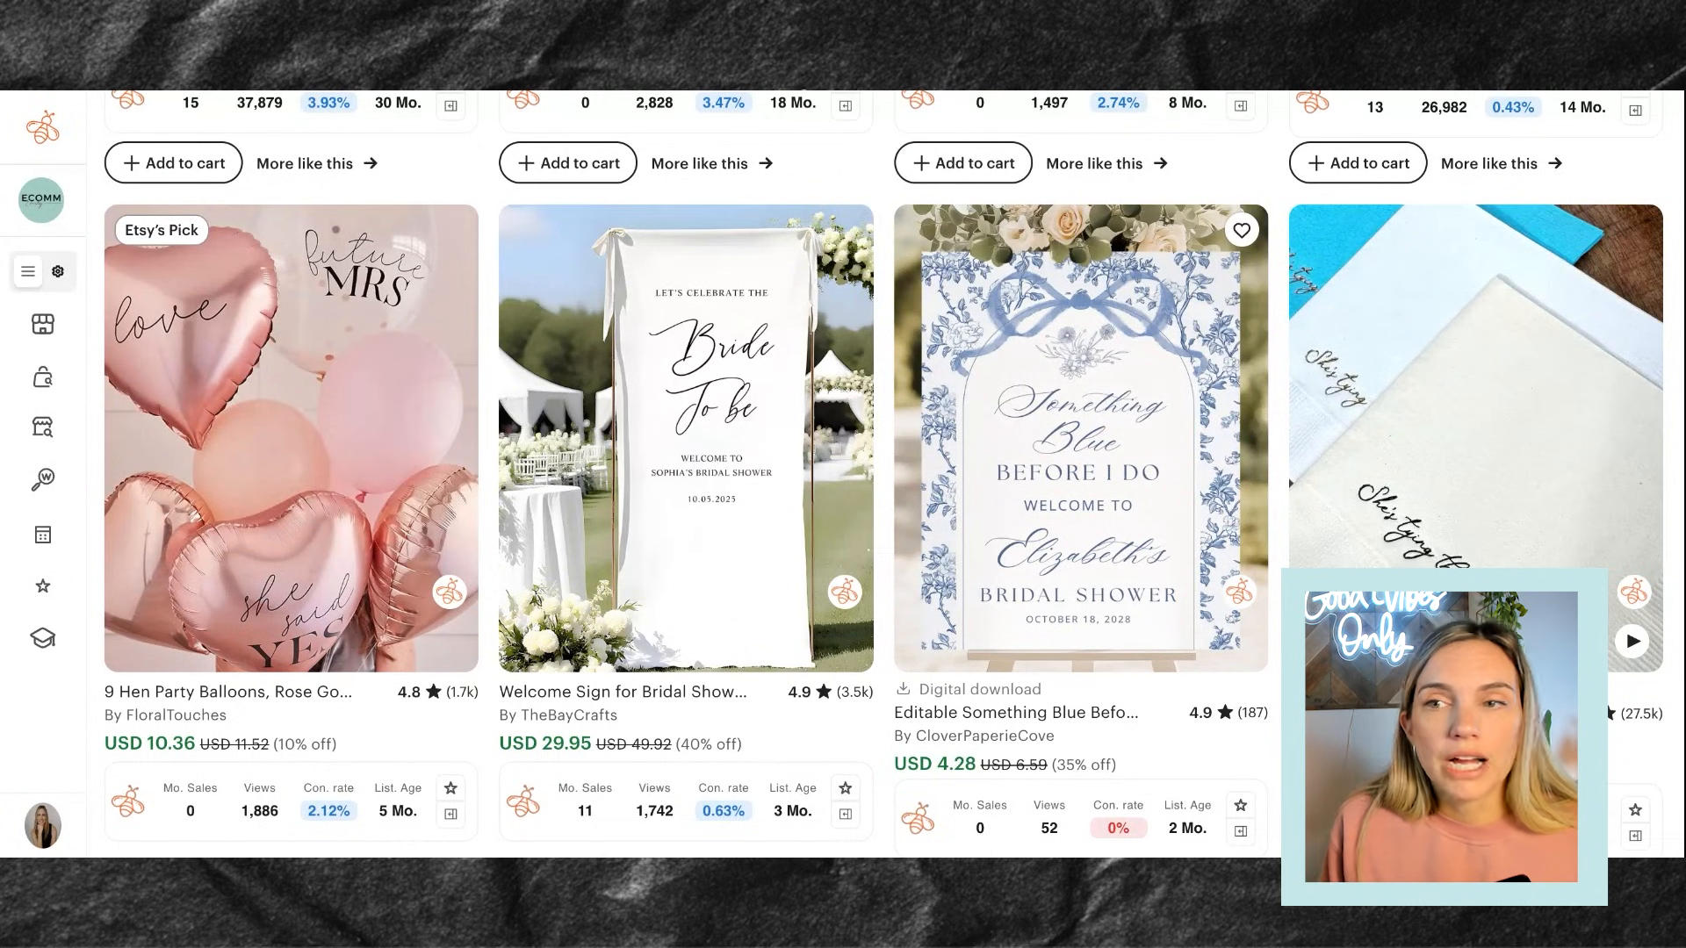
scroll(878, 475, down, 4)
scroll(878, 474, down, 2)
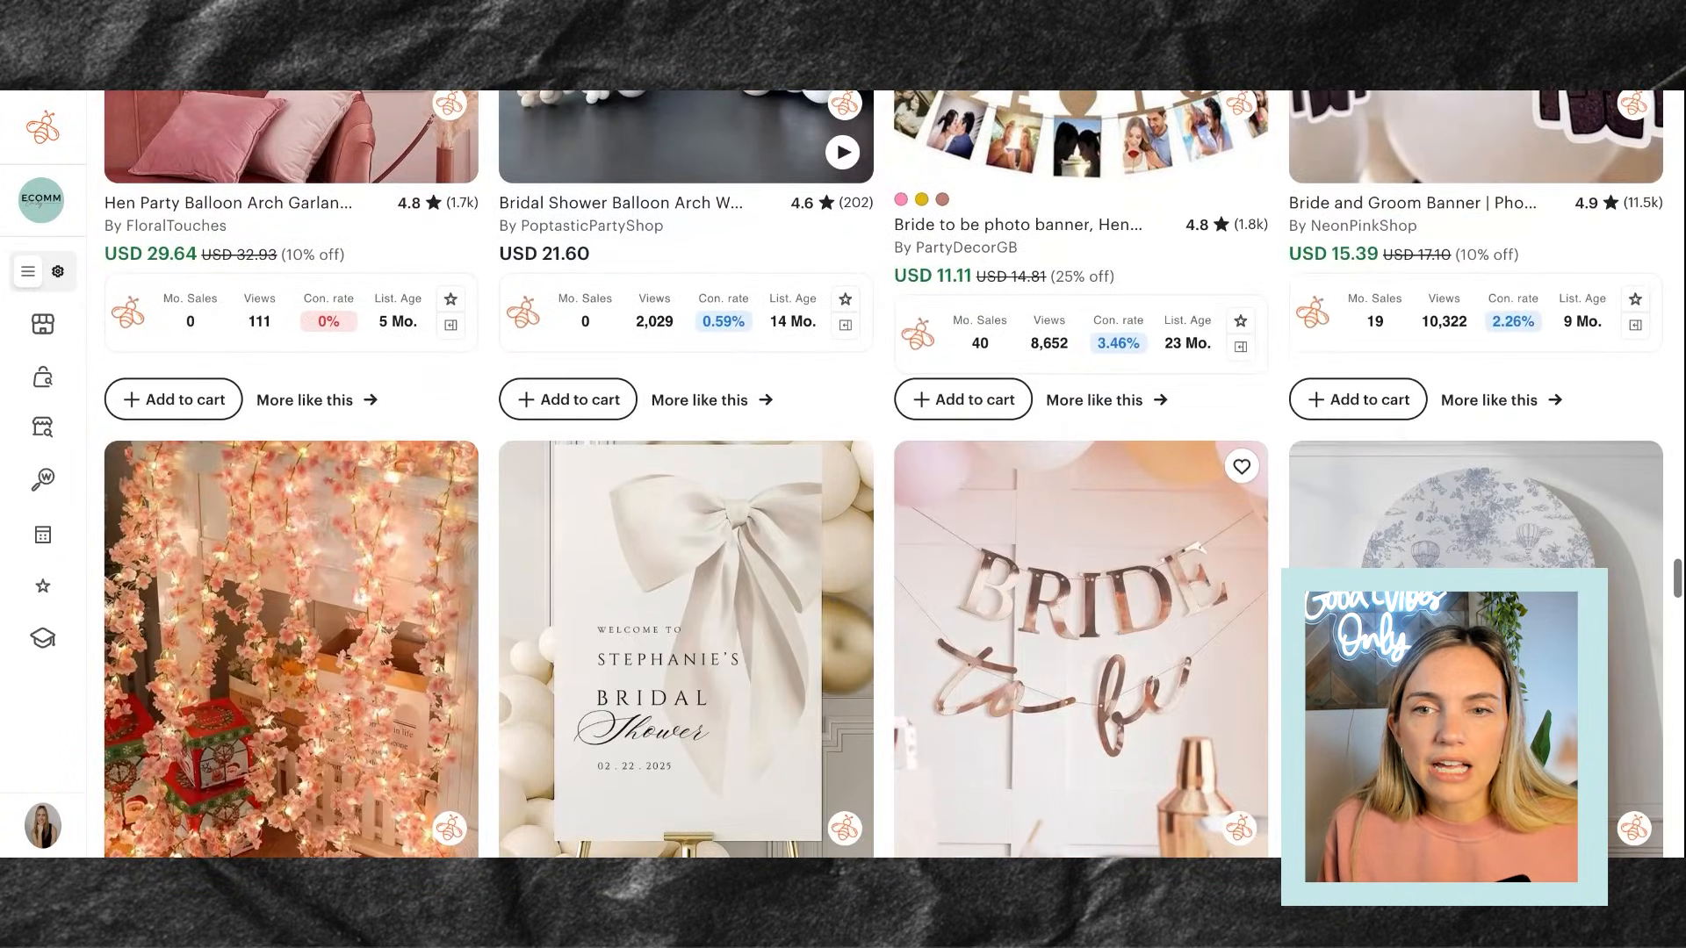
scroll(878, 474, down, 6)
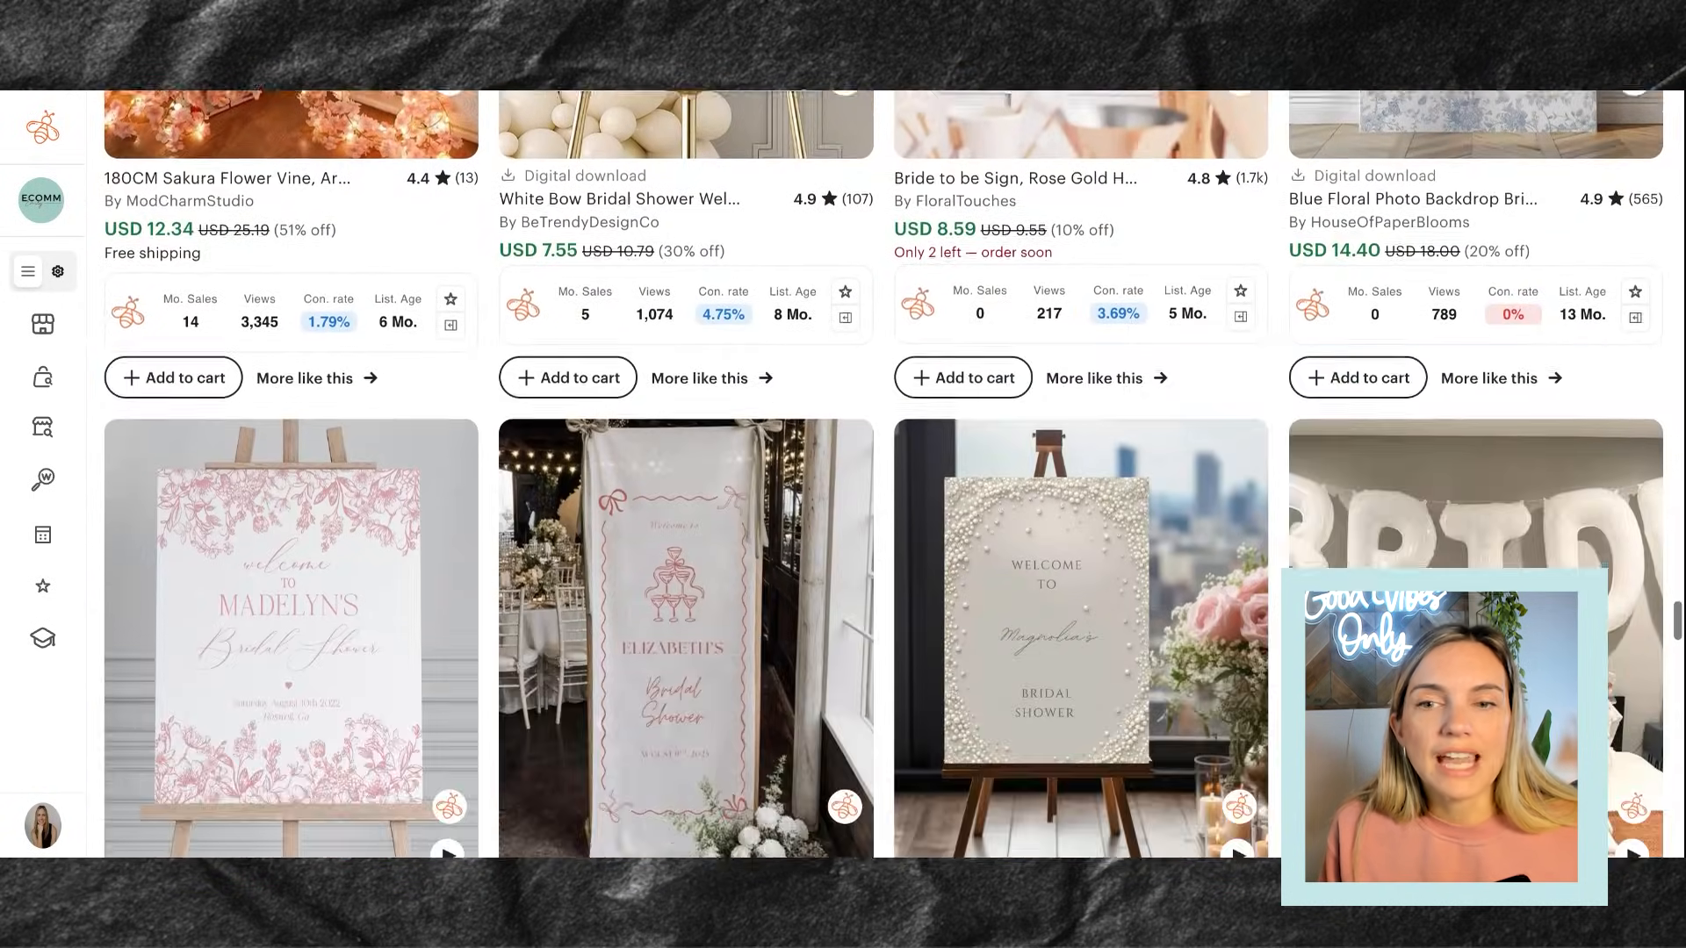
scroll(878, 474, down, 7)
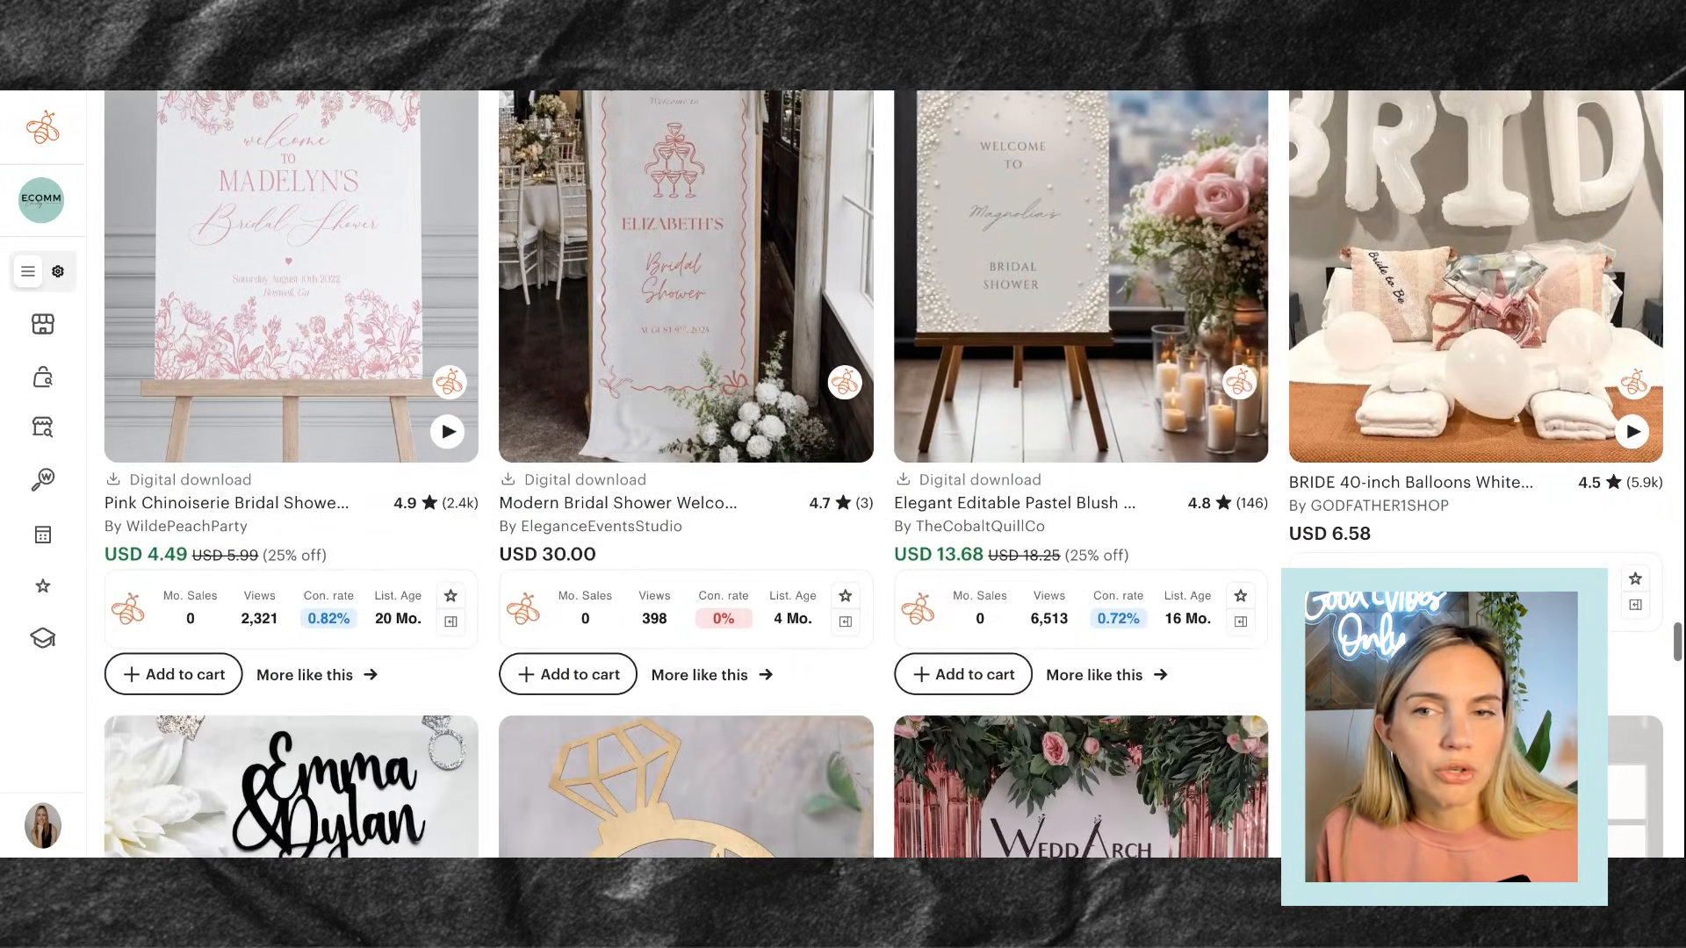
scroll(1080, 527, down, 3)
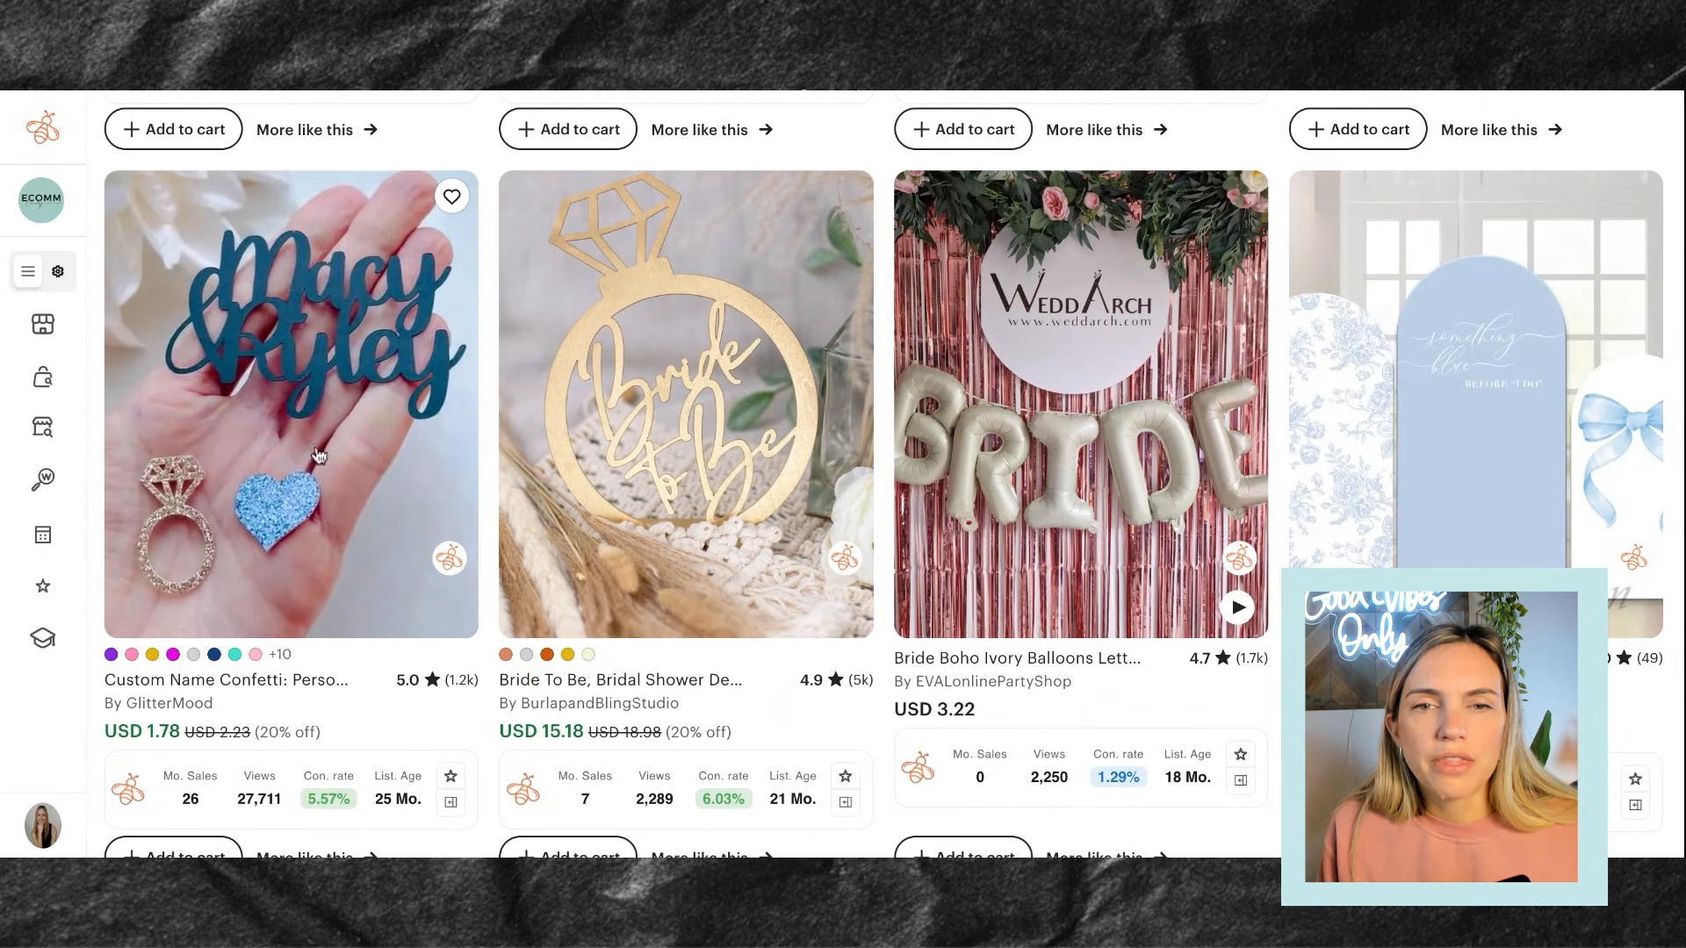
scroll(325, 568, down, 5)
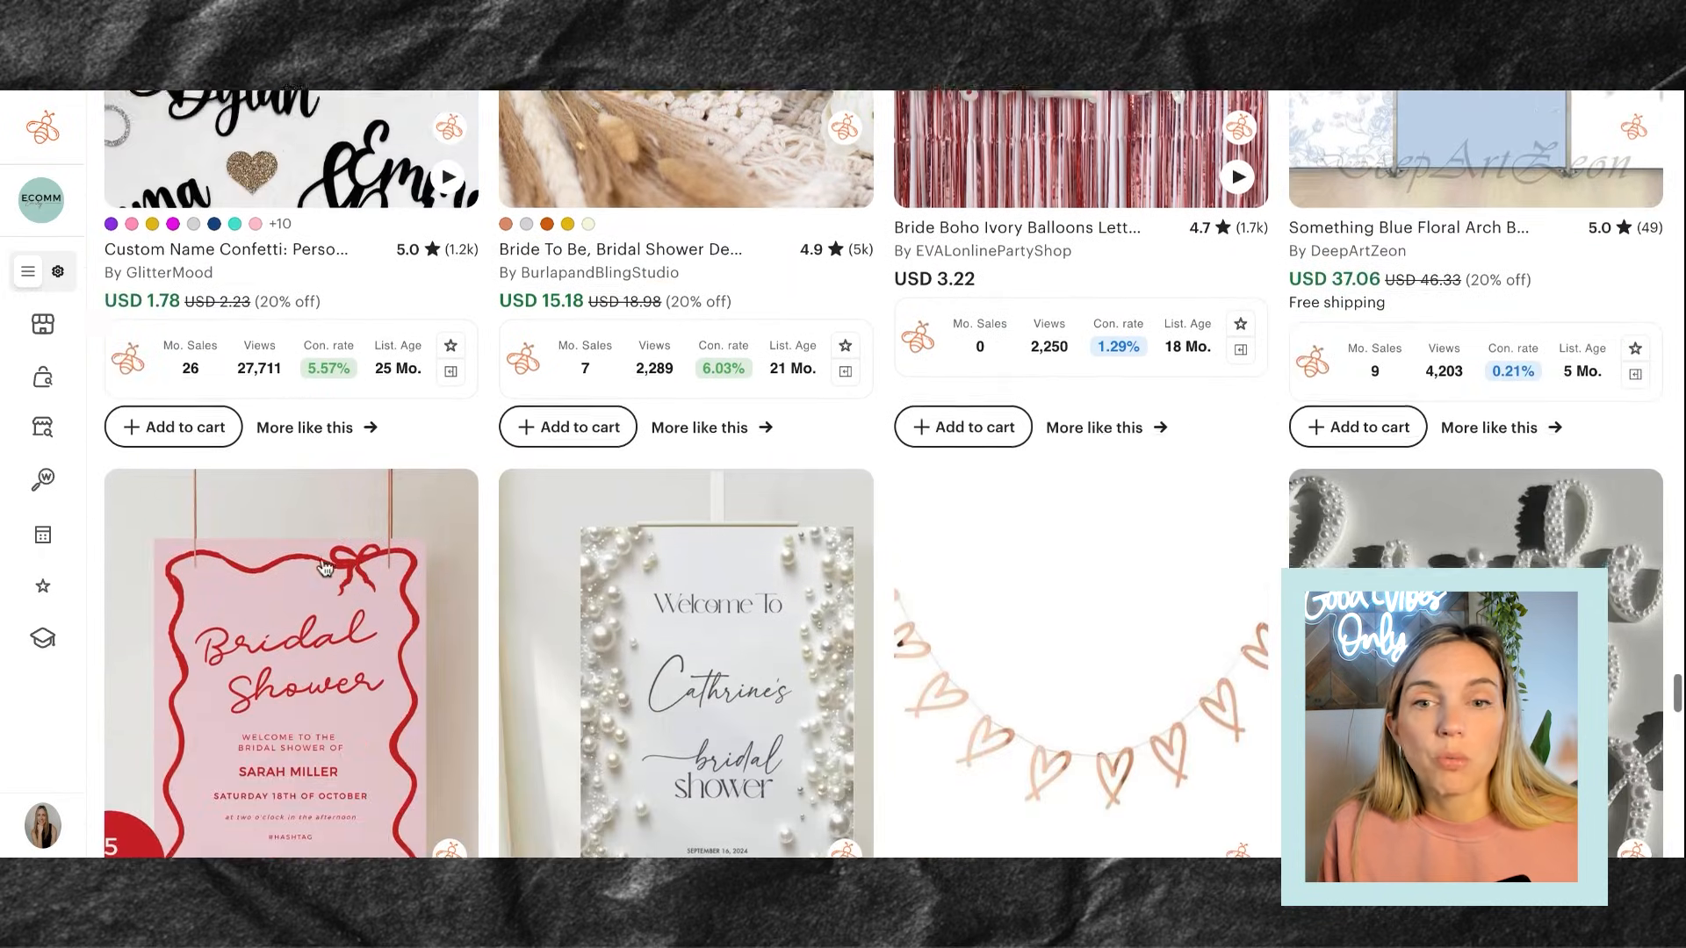
scroll(838, 556, down, 6)
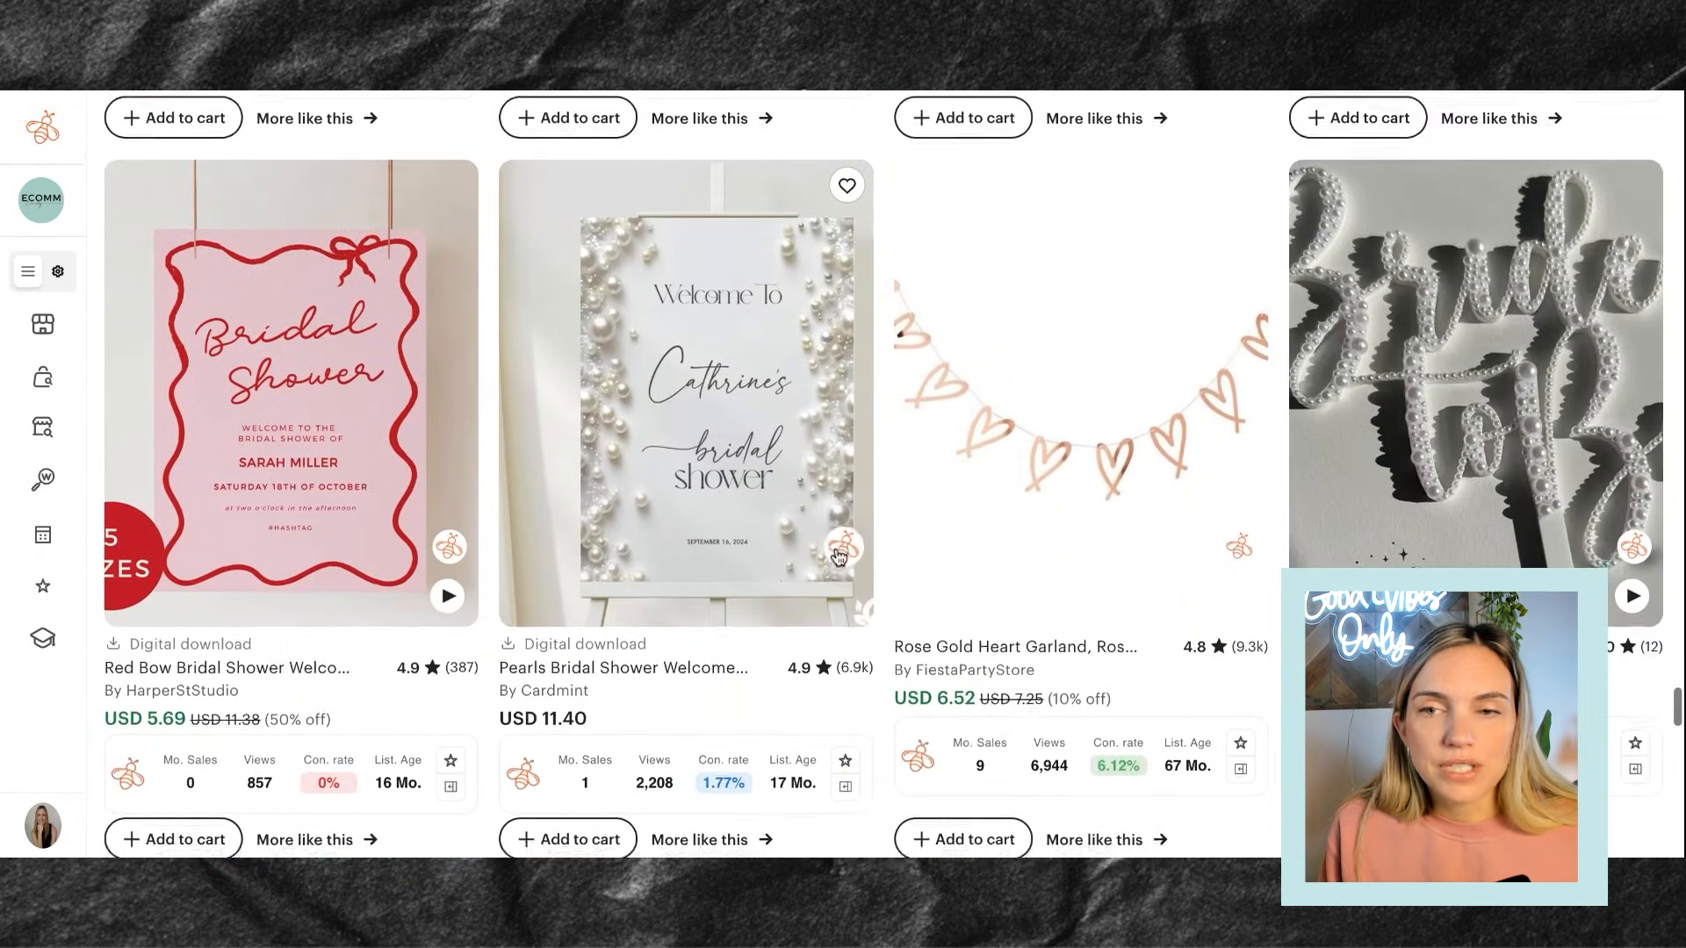
scroll(839, 556, down, 5)
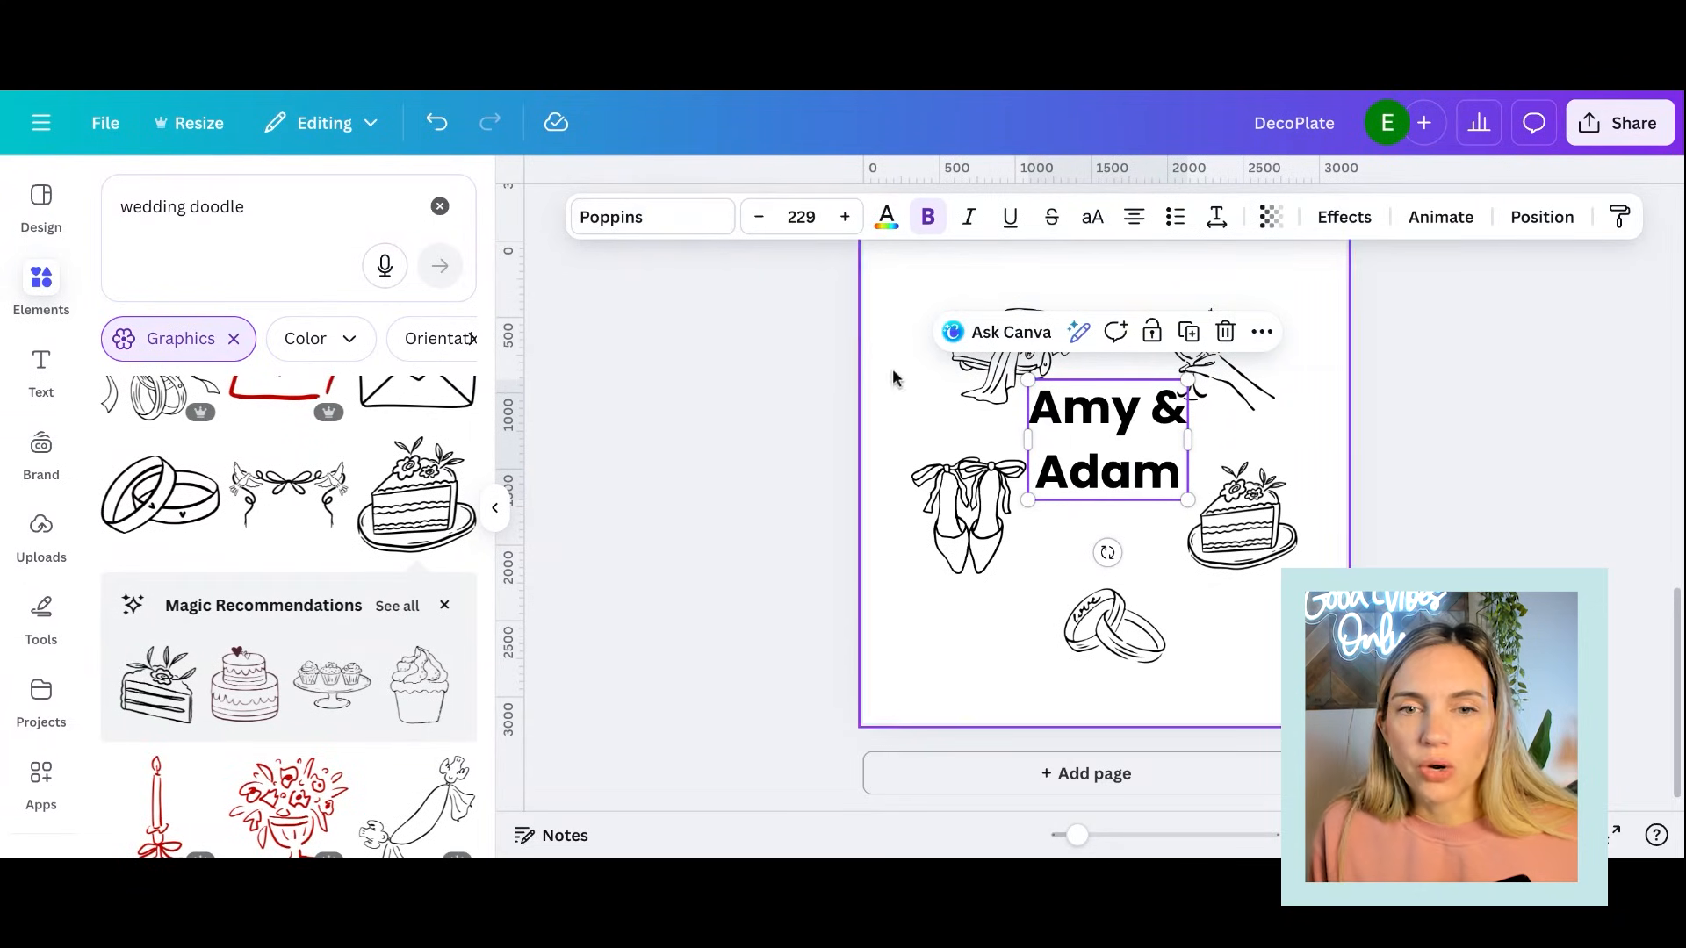
Set the couple's names in the centre of page 3 to the Beth Ellen handwriting font and compare it with page 2's reference lettering
click(655, 221)
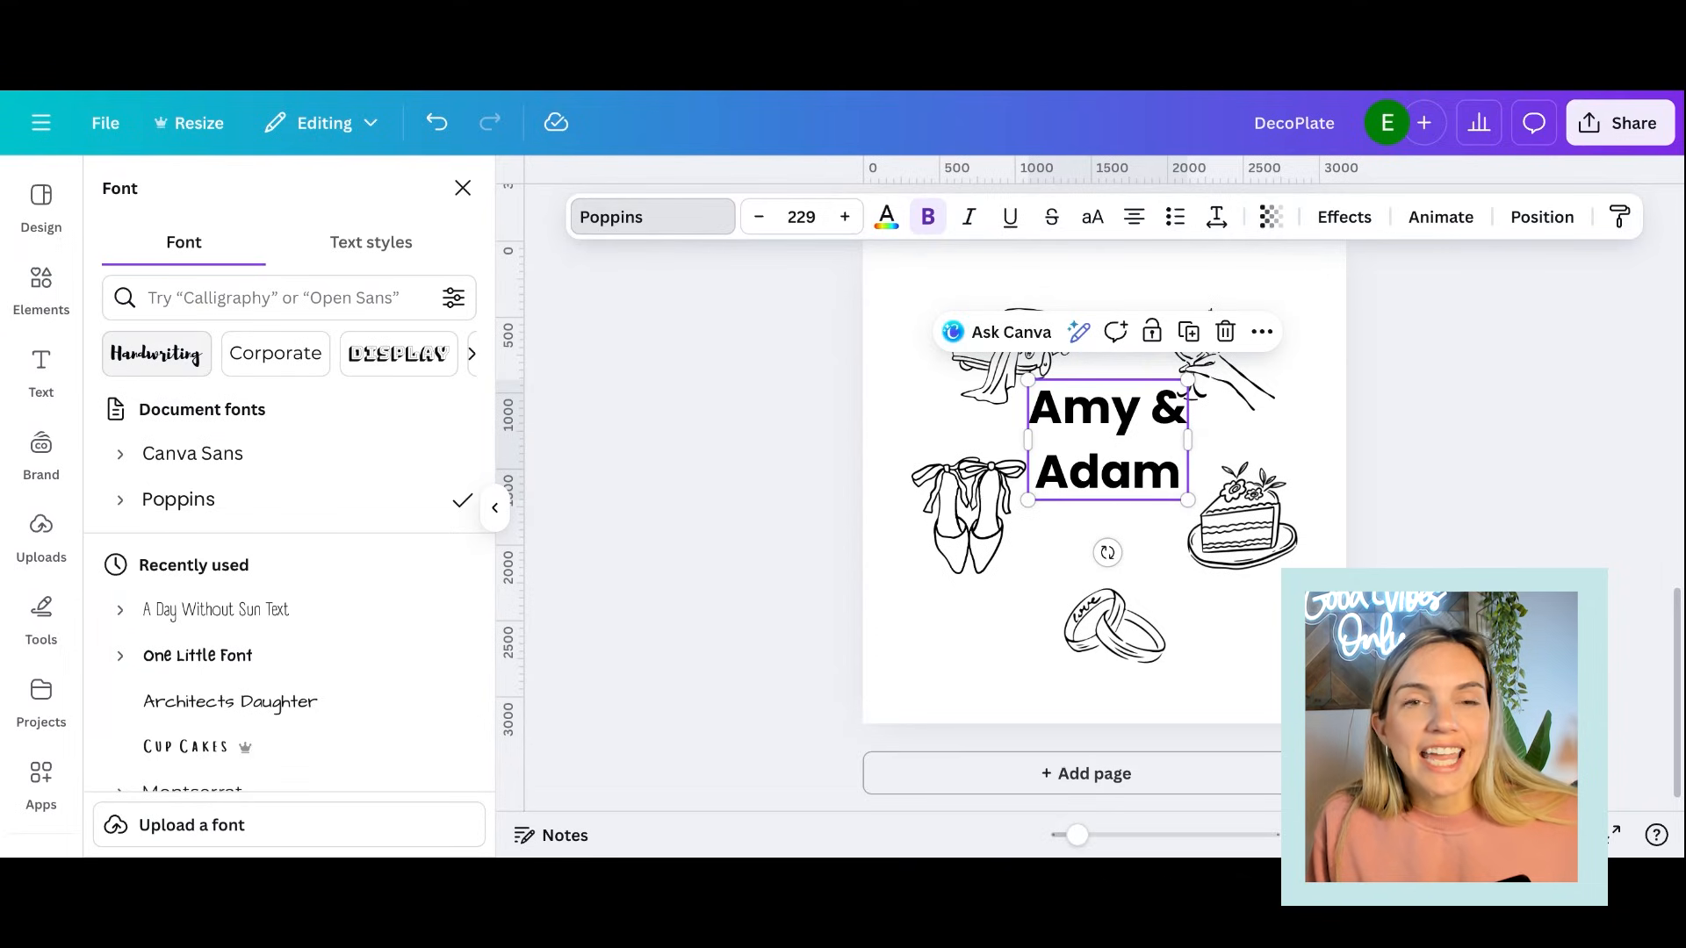
click(156, 353)
scroll(340, 497, down, 2)
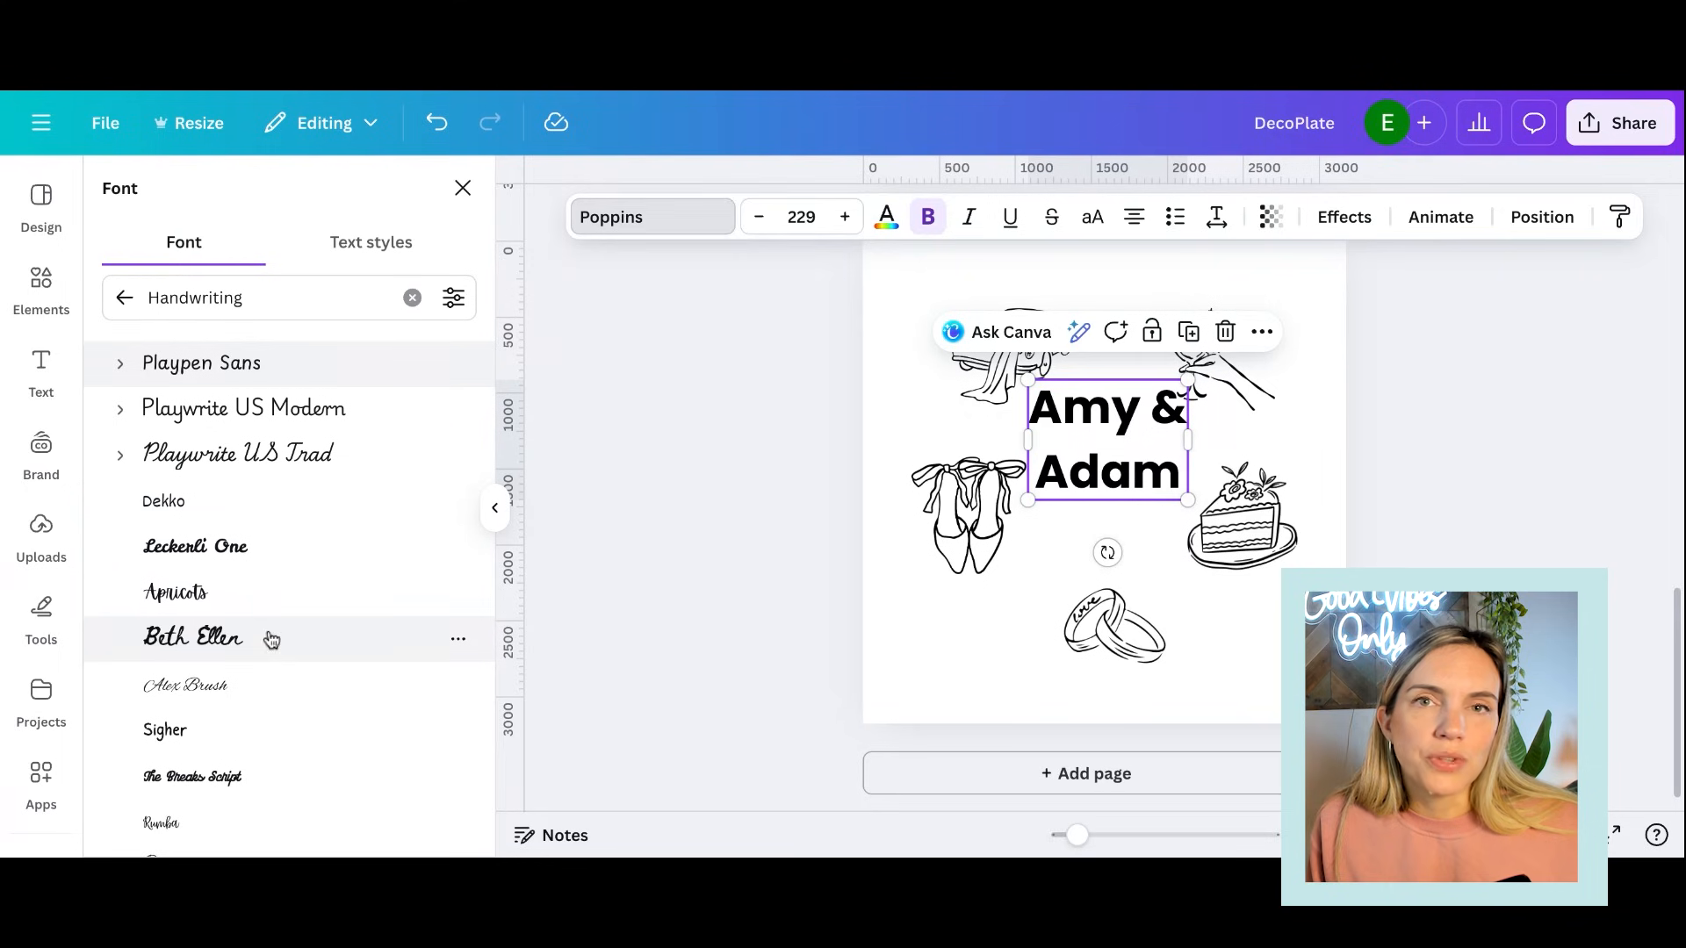
click(194, 637)
scroll(877, 527, up, 5)
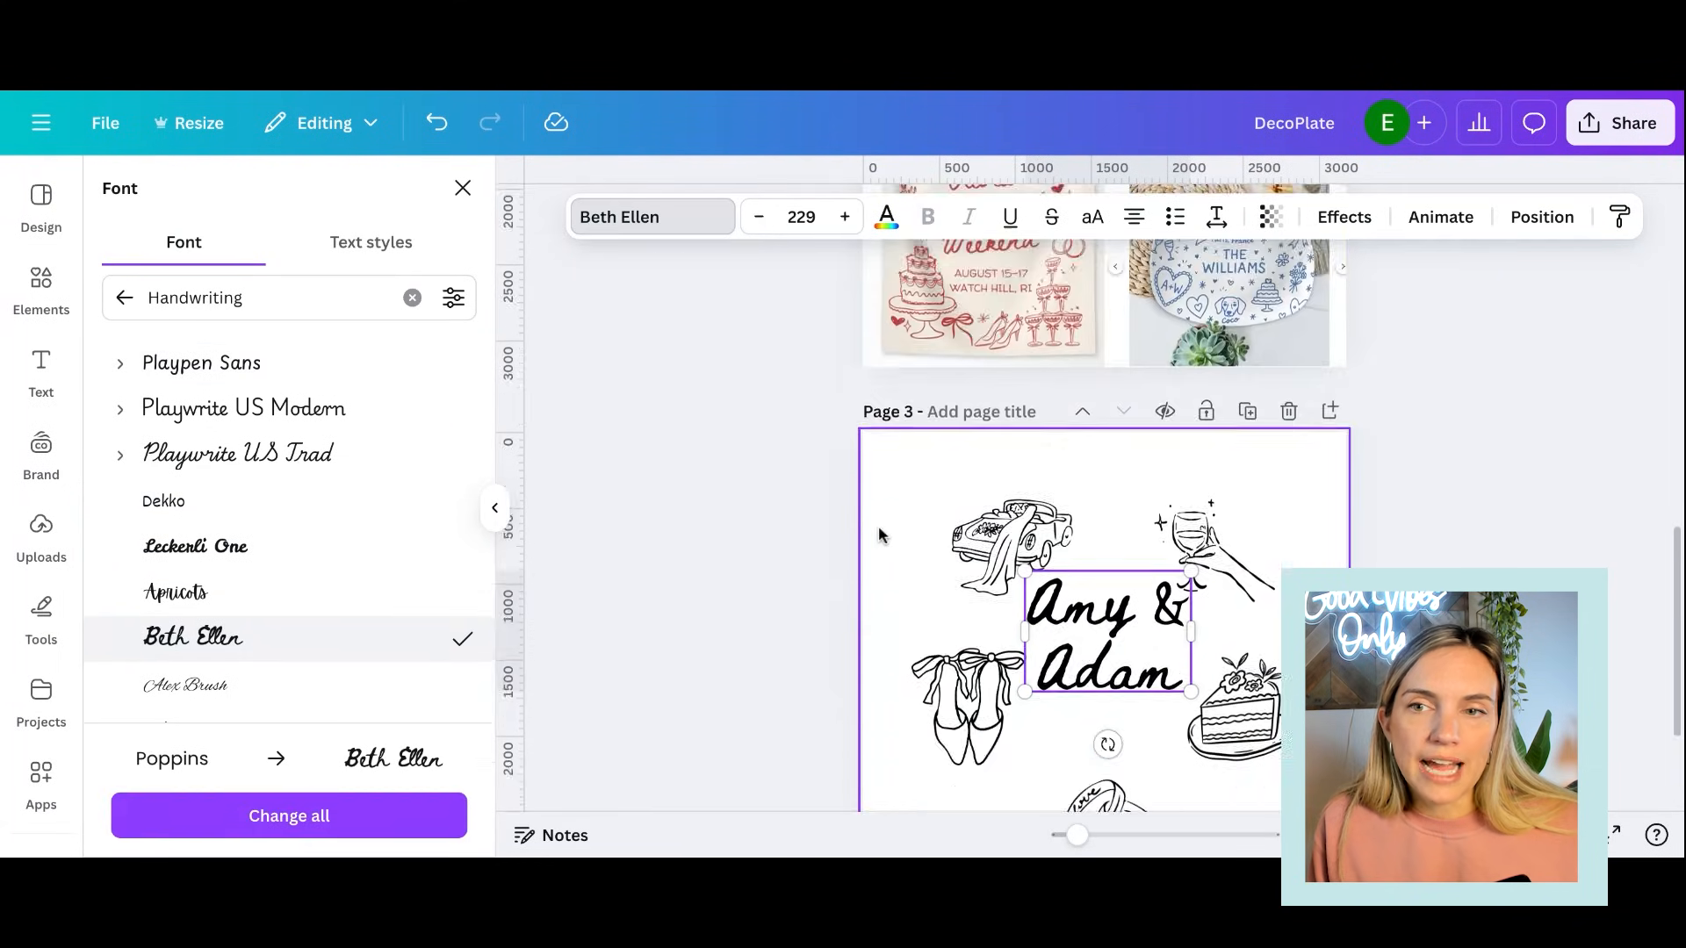
scroll(1120, 492, up, 3)
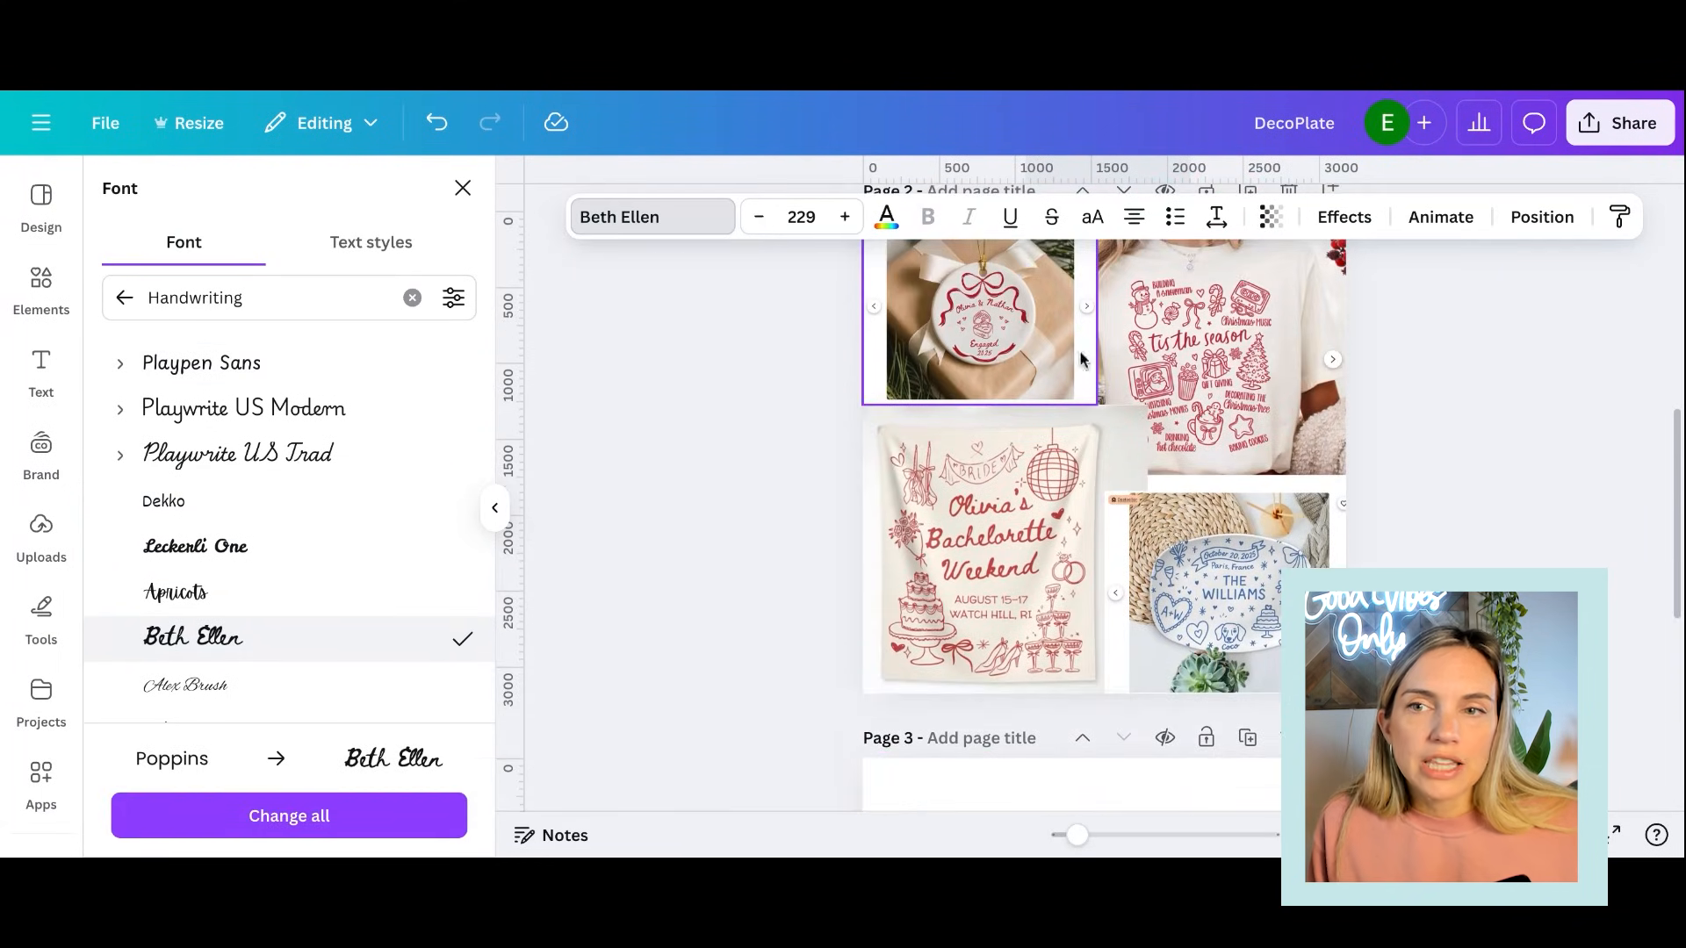
scroll(1141, 457, down, 10)
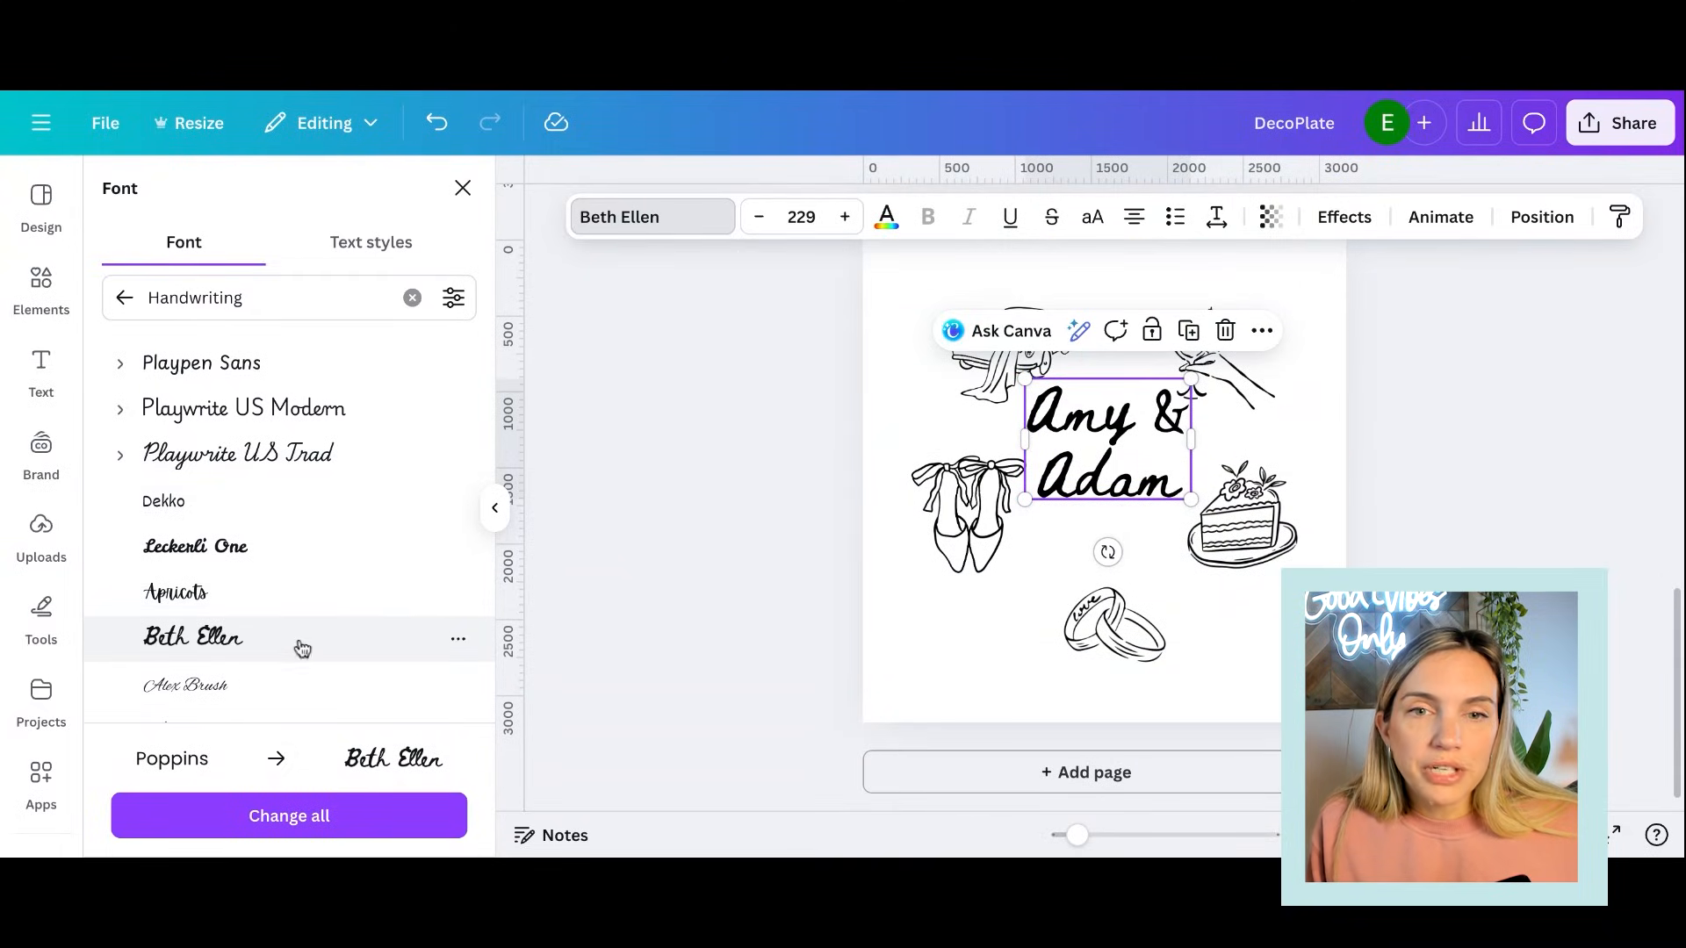
Try the Homemade Apple handwriting font on the couple's names and shift the text slightly down
scroll(273, 590, down, 1)
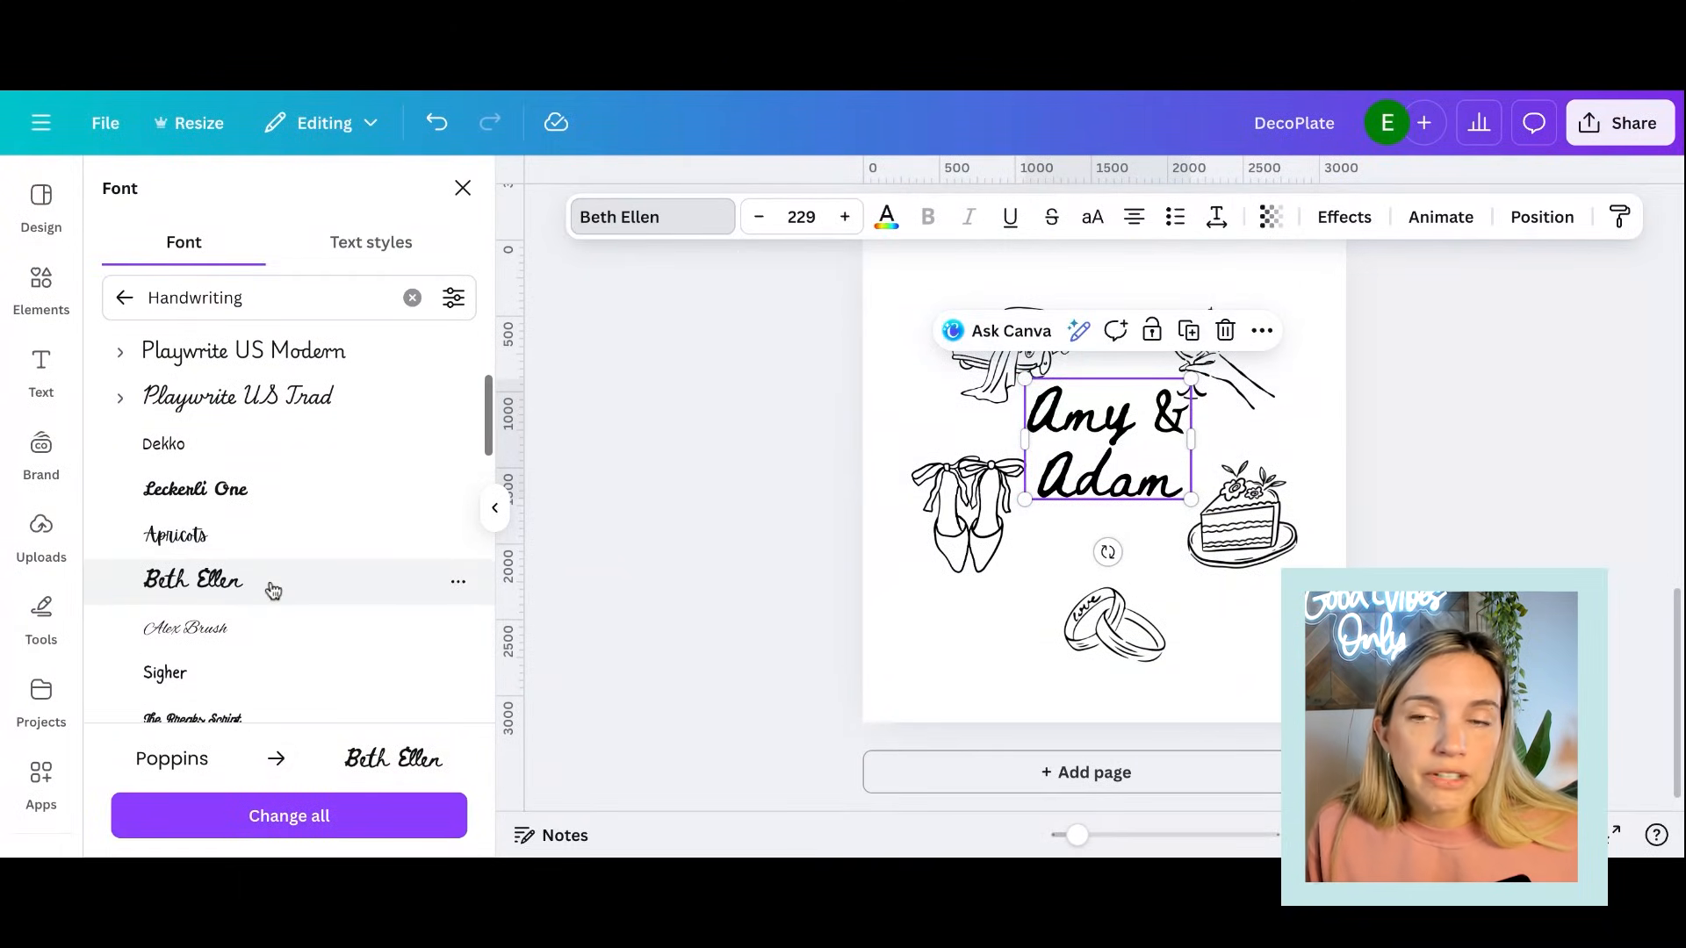
scroll(321, 459, down, 3)
scroll(321, 459, down, 5)
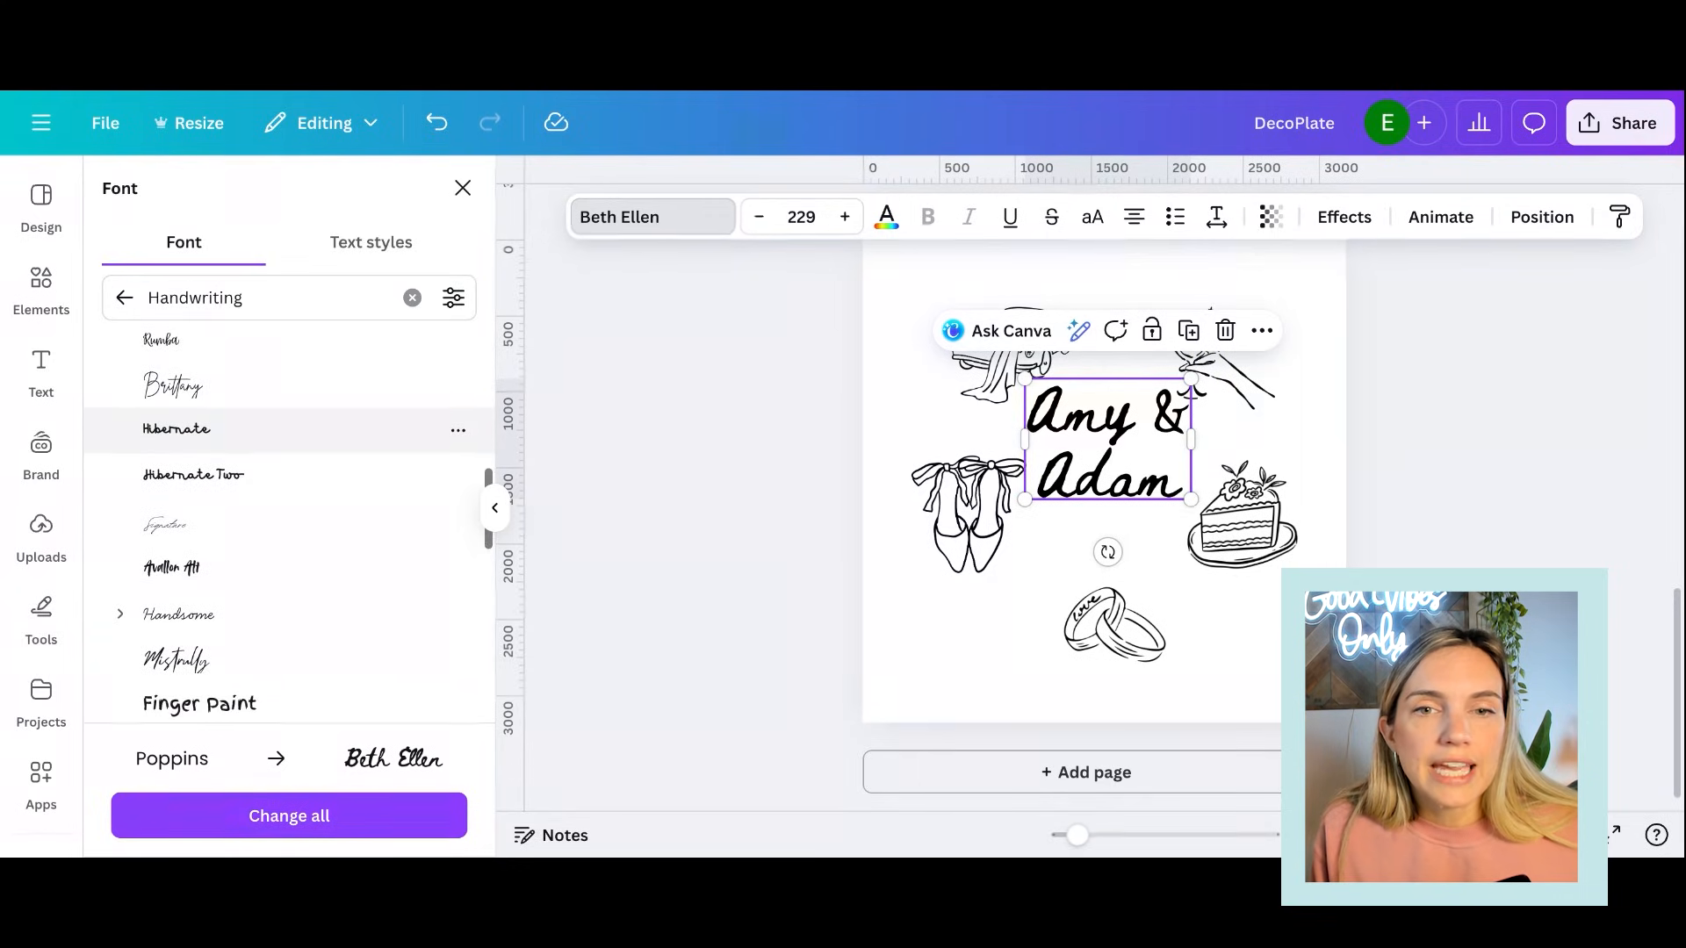
click(321, 432)
scroll(321, 430, down, 4)
click(320, 399)
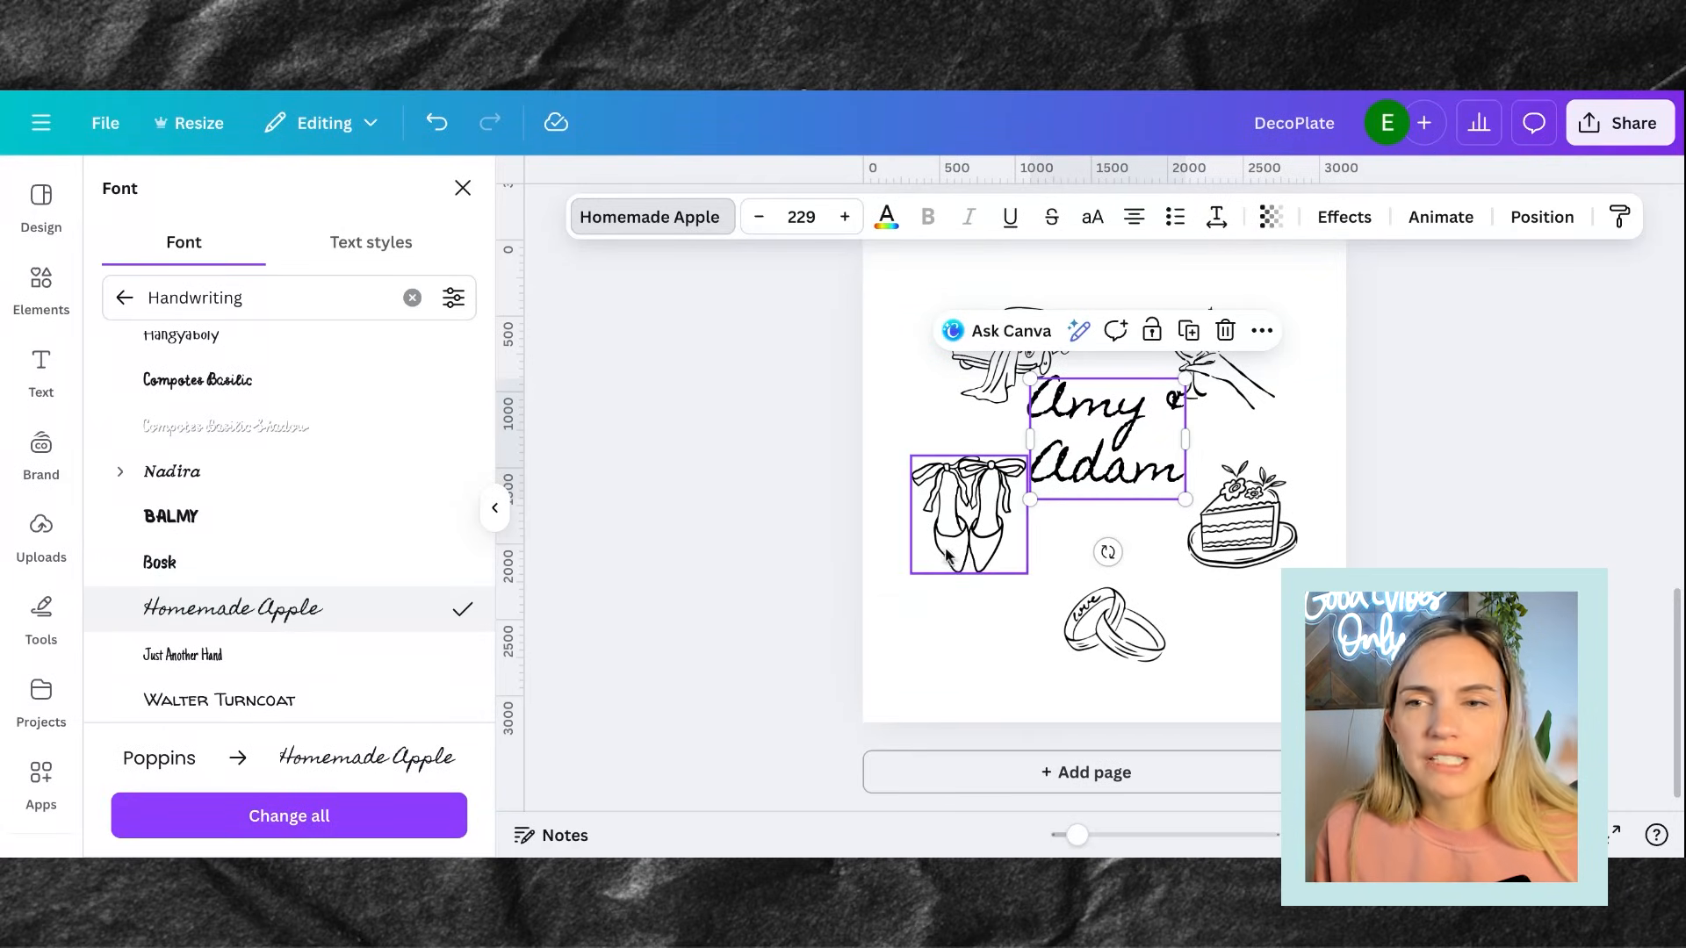
click(1095, 575)
click(1095, 436)
drag(1095, 436, 1097, 453)
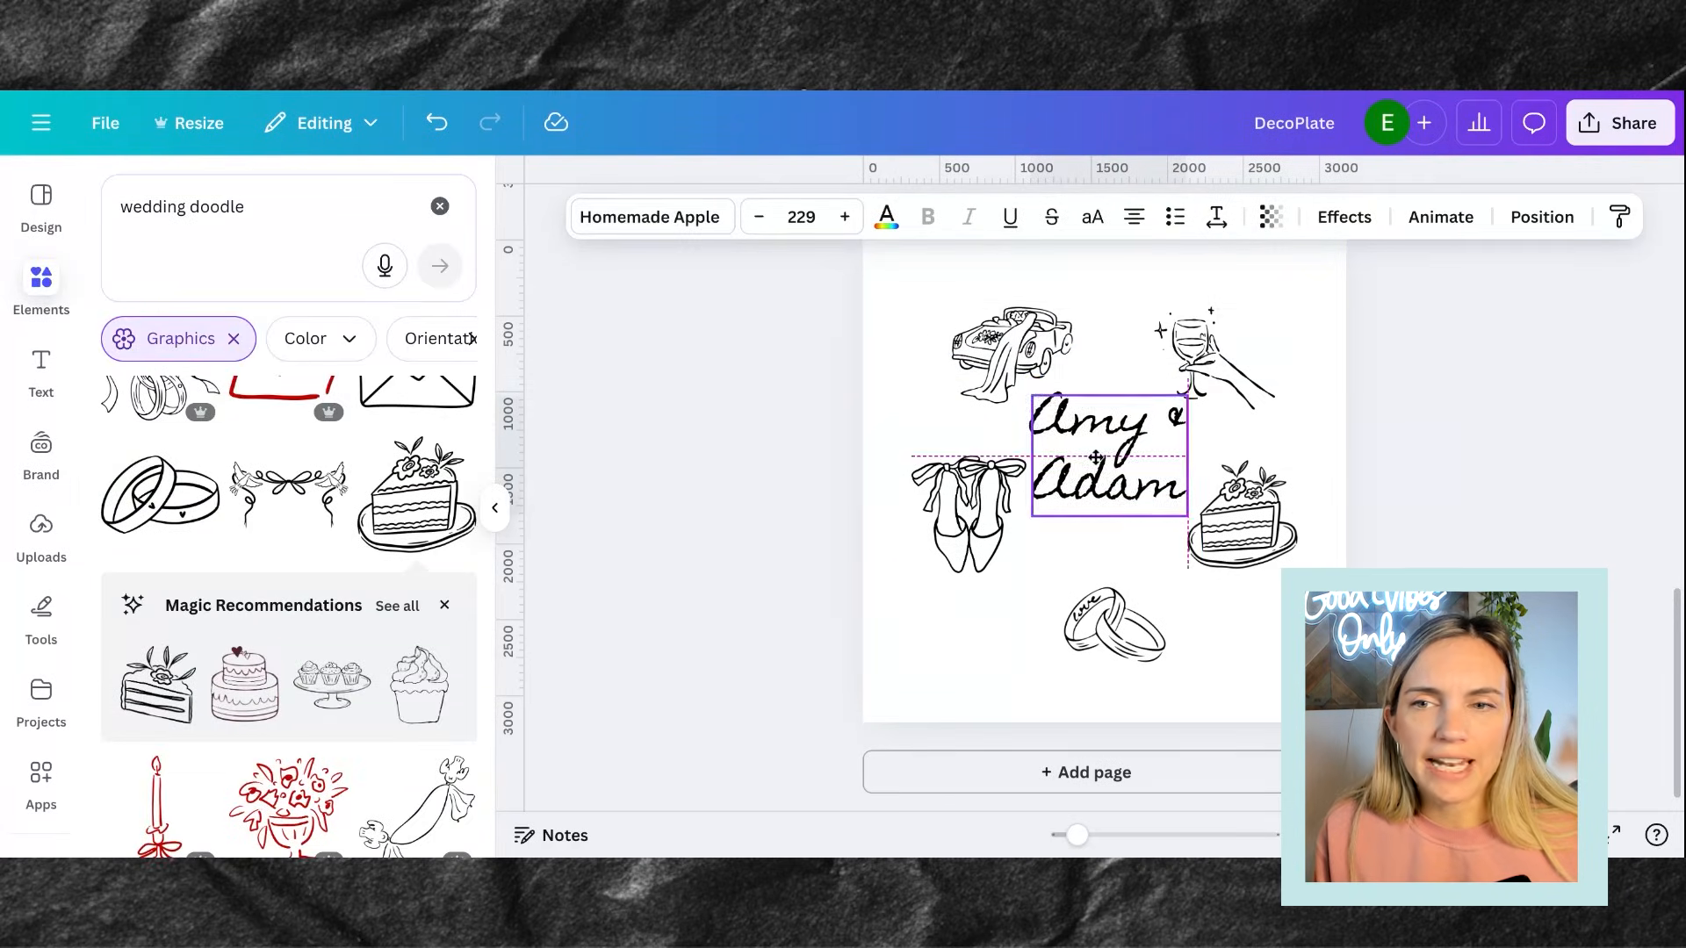
Set the couple's names on page 3 back to the Beth Ellen font
click(681, 220)
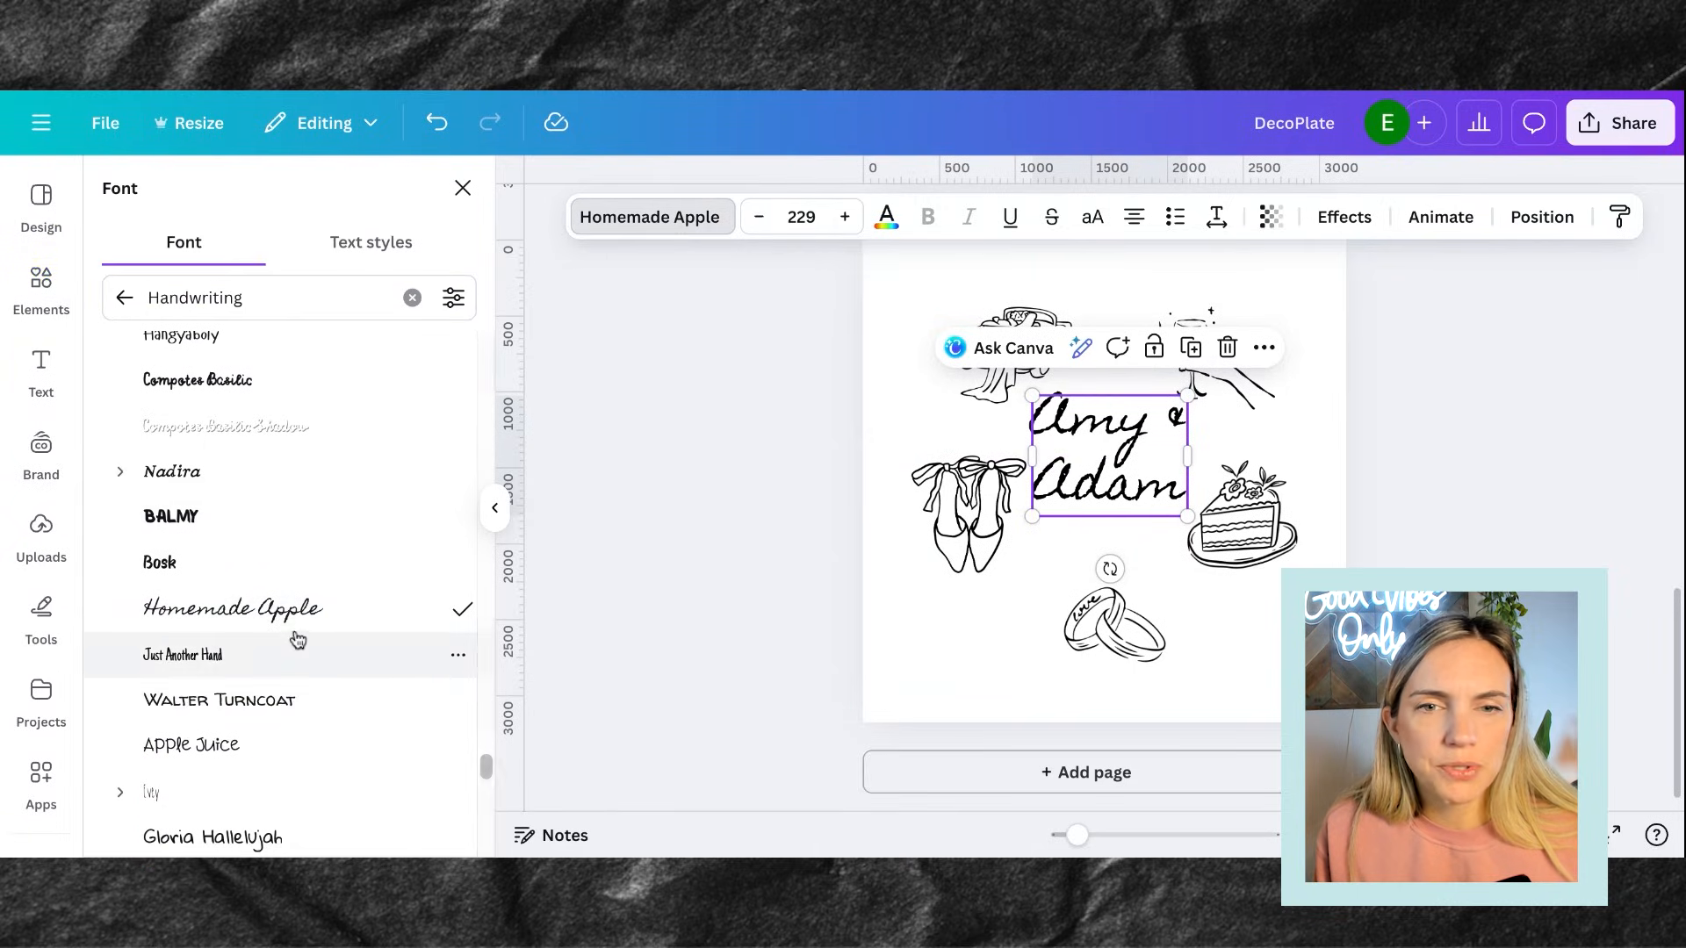
scroll(444, 471, up, 10)
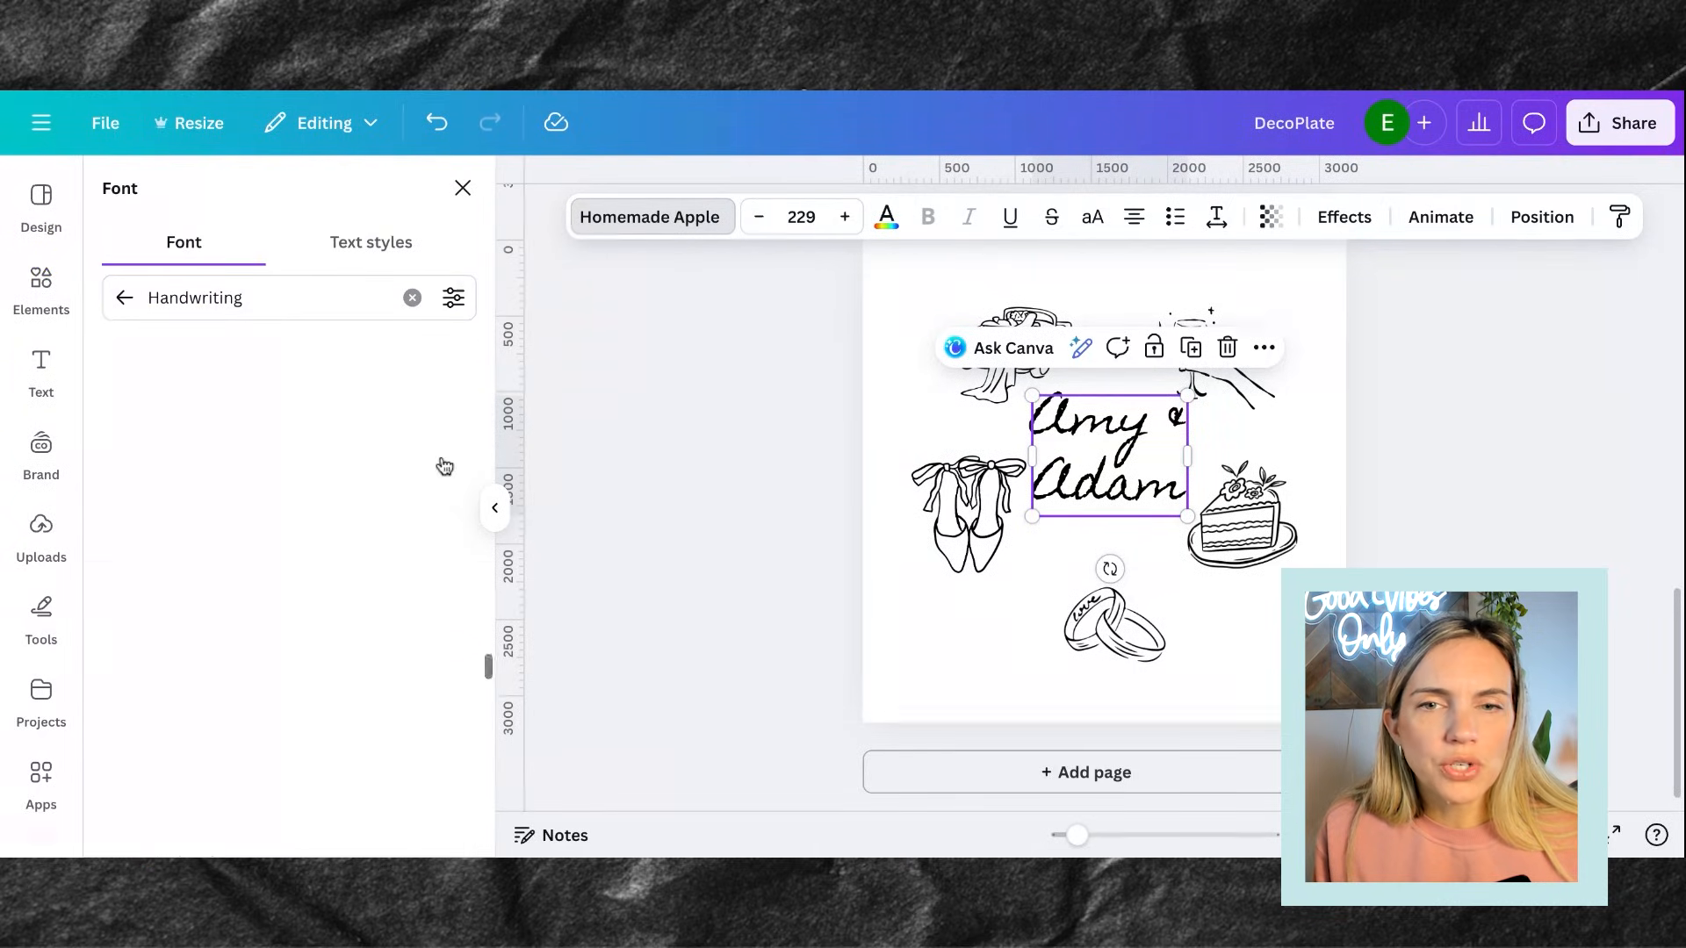
scroll(445, 465, down, 2)
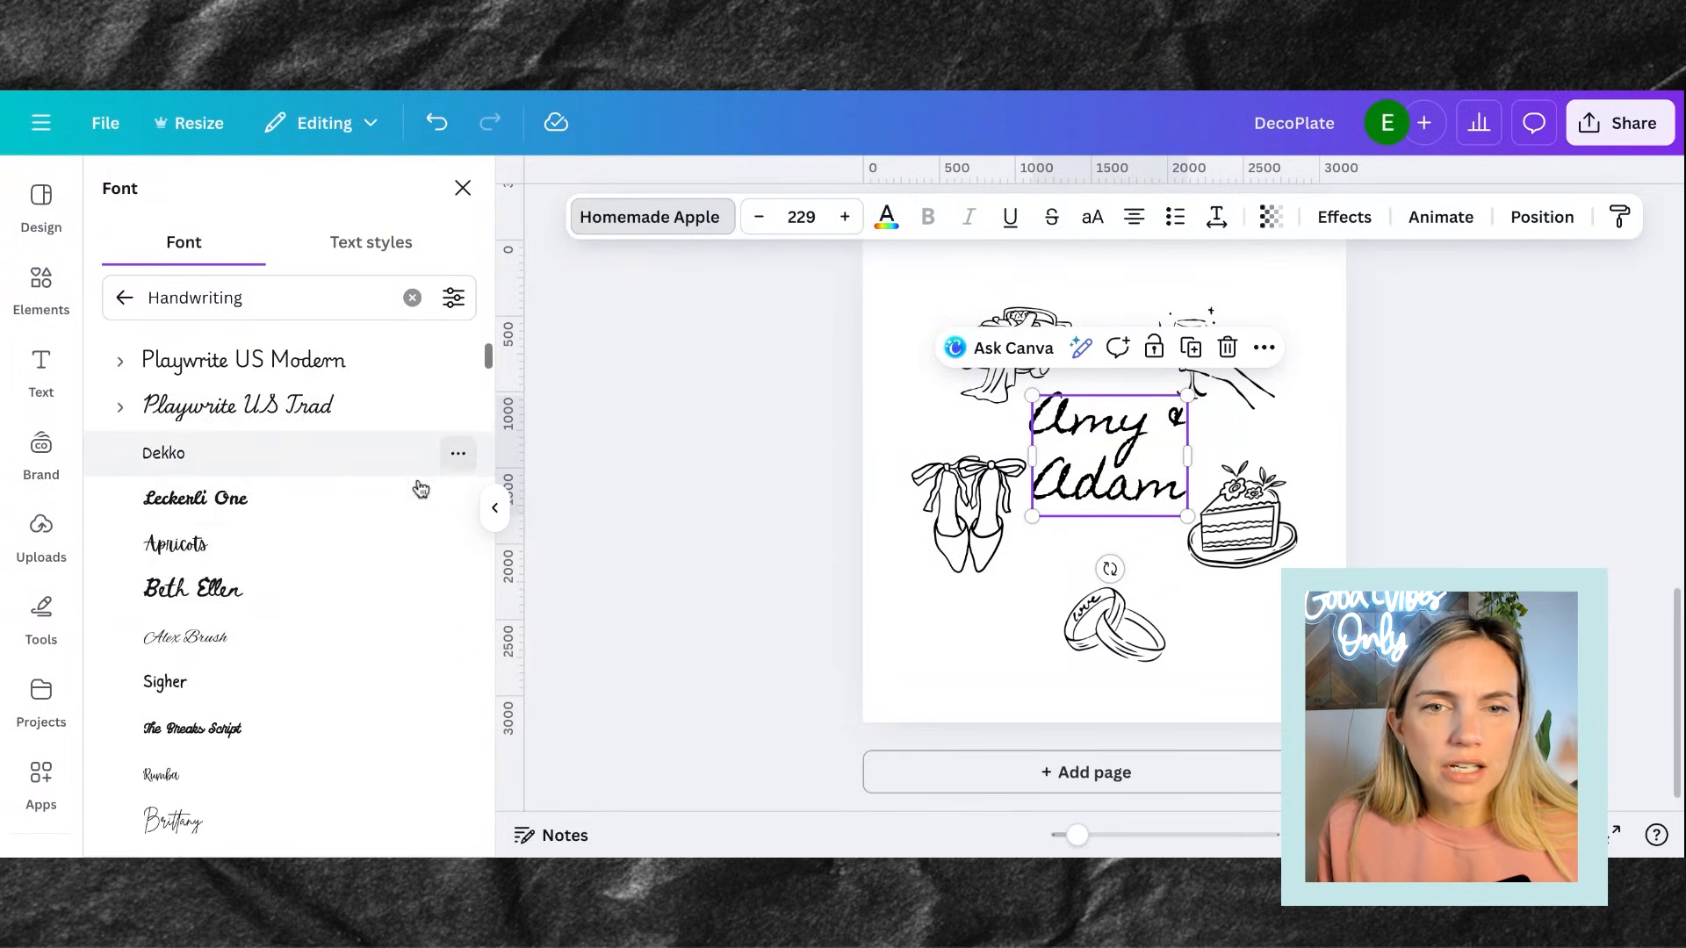
click(343, 590)
Tilt the couple's names slightly counterclockwise, recentre them within the doodles and shift the wine glass up and outward to make room
drag(1125, 481, 1124, 475)
drag(1110, 565, 1126, 568)
drag(1142, 491, 1136, 474)
drag(1216, 399, 1236, 380)
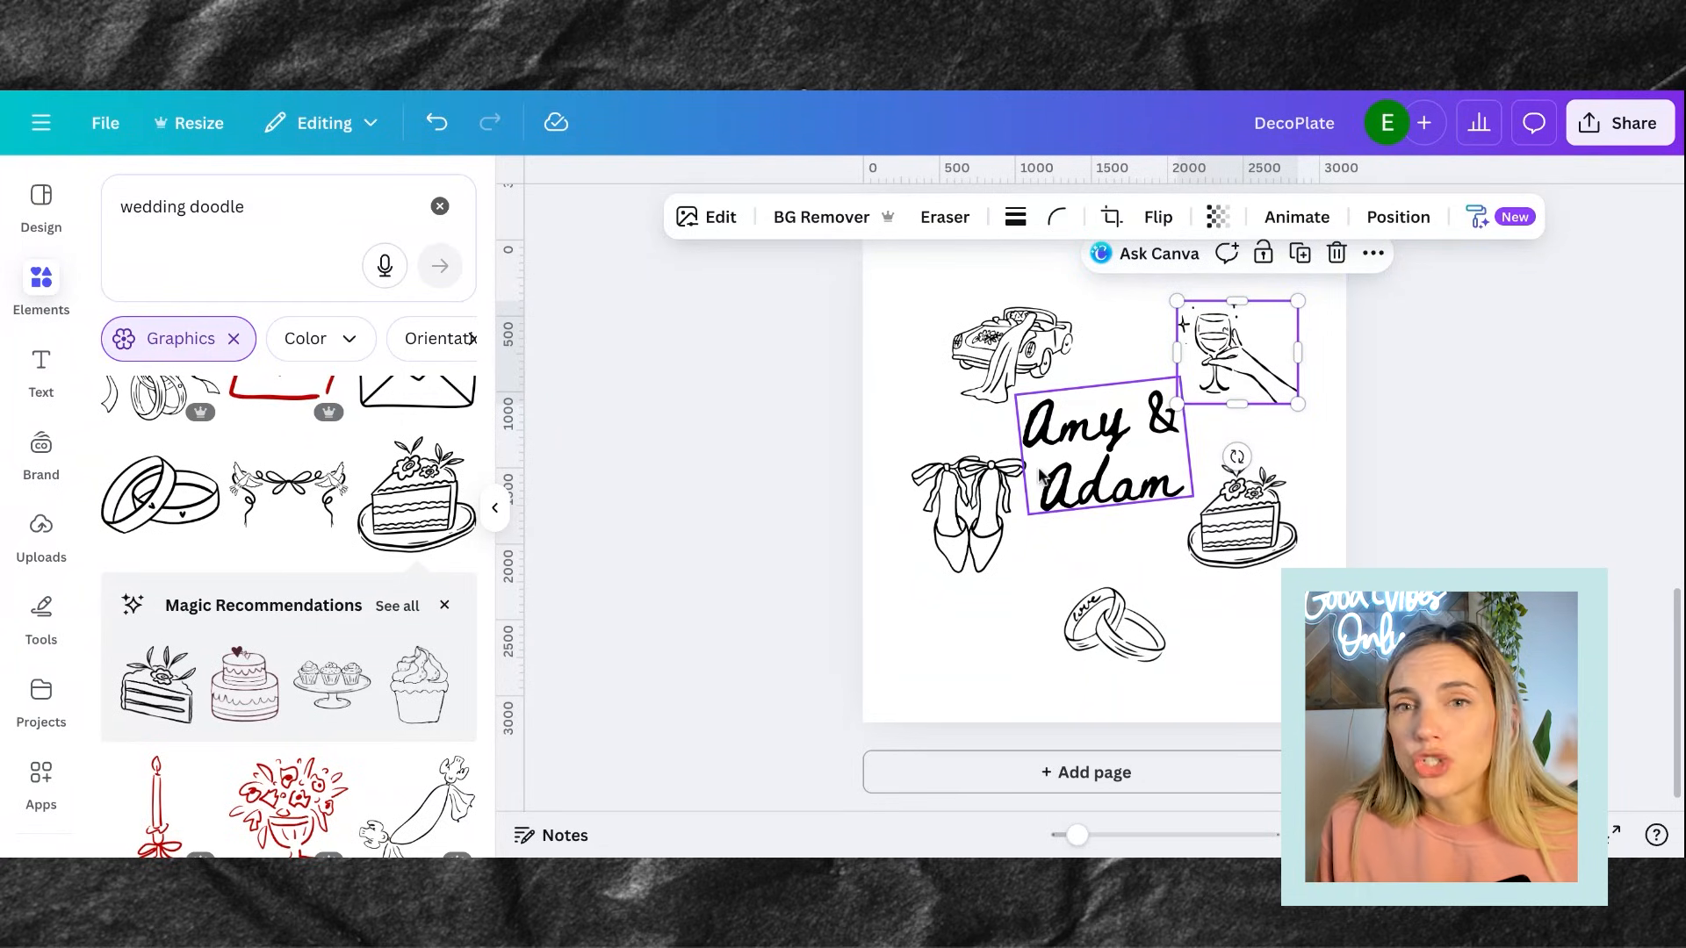
click(1098, 549)
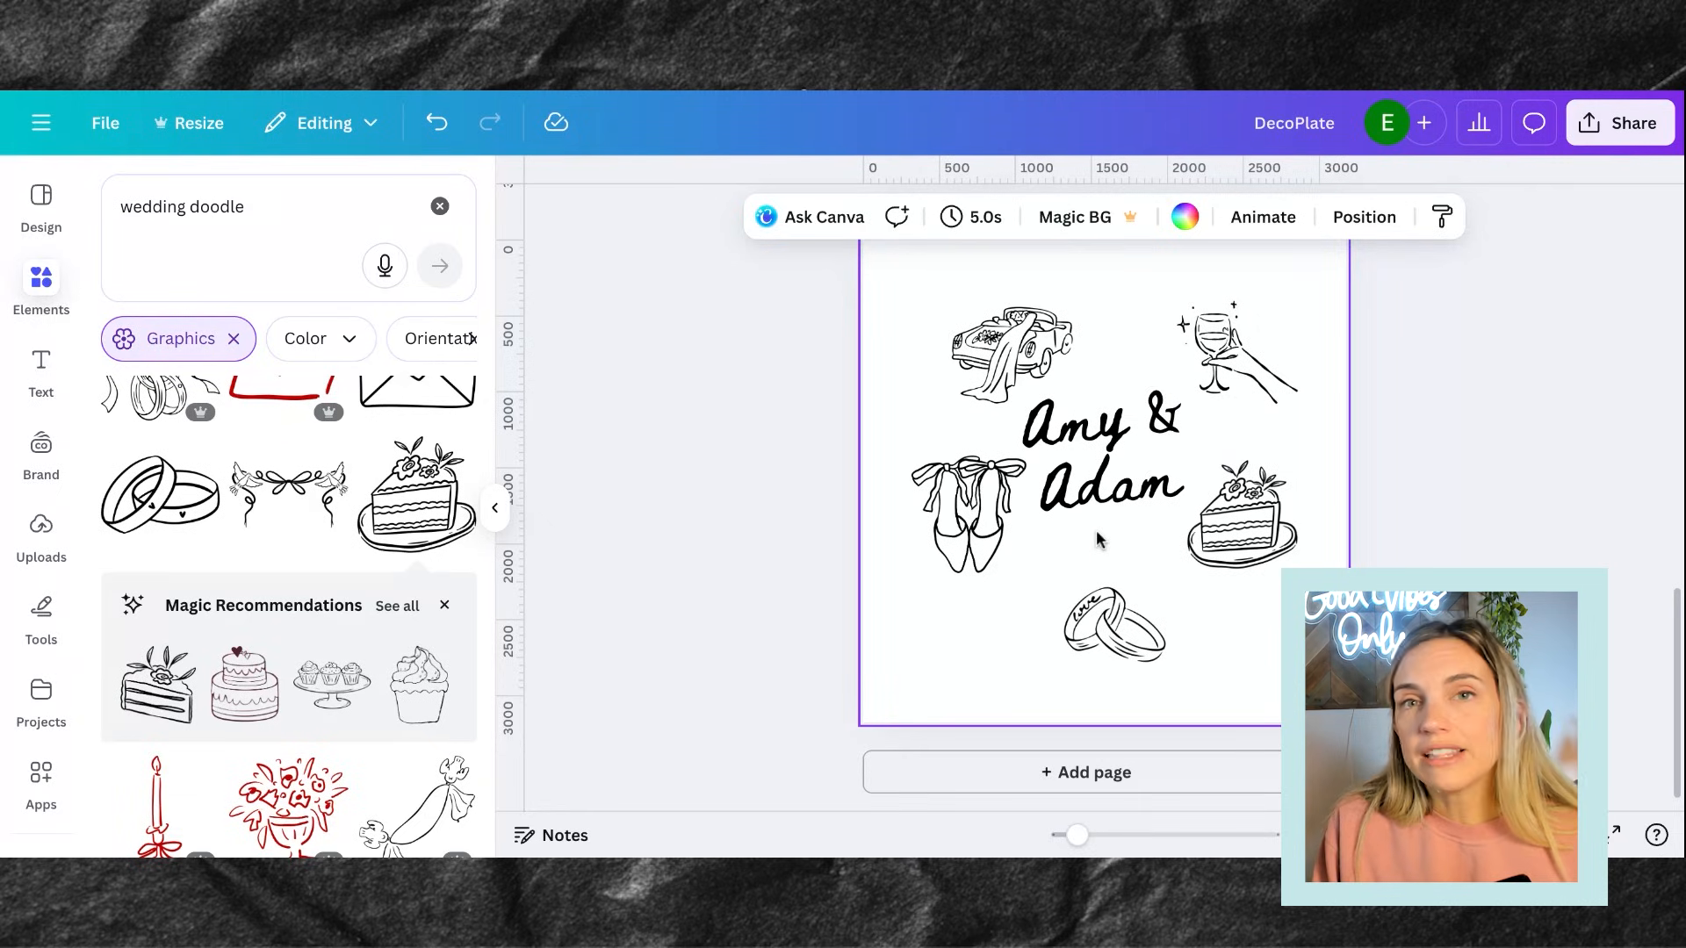
Add a text box reading "June 25, 2025" between the names and the wedding rings, enlarged to font size 103
key(t)
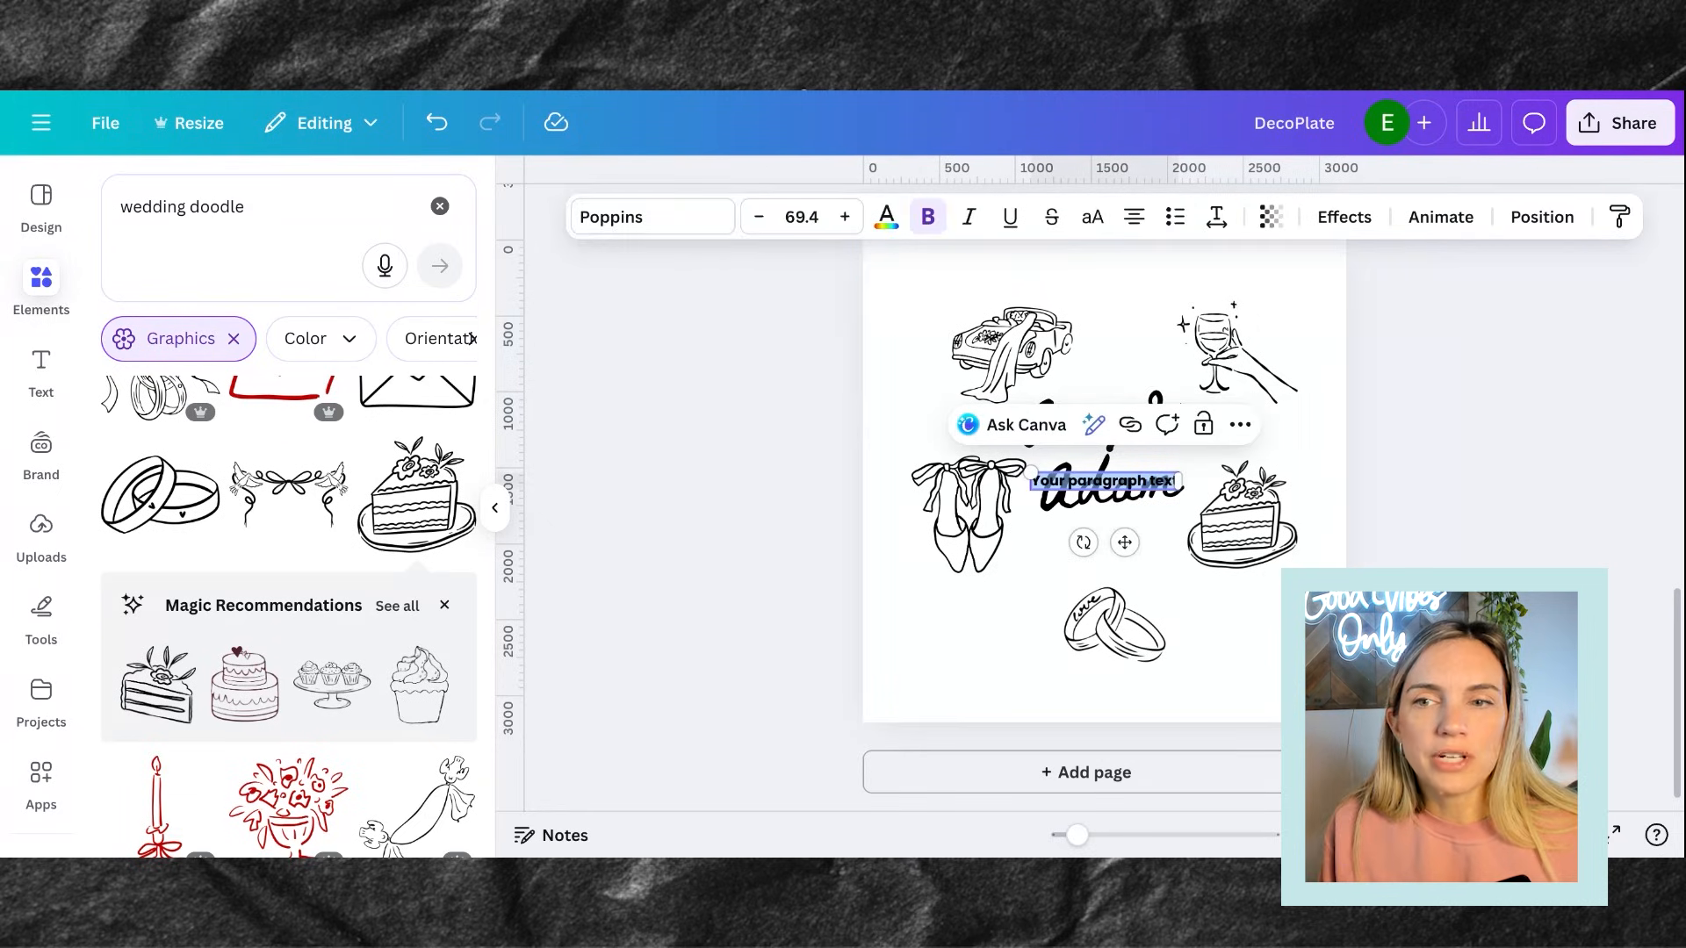
drag(1126, 543, 1137, 605)
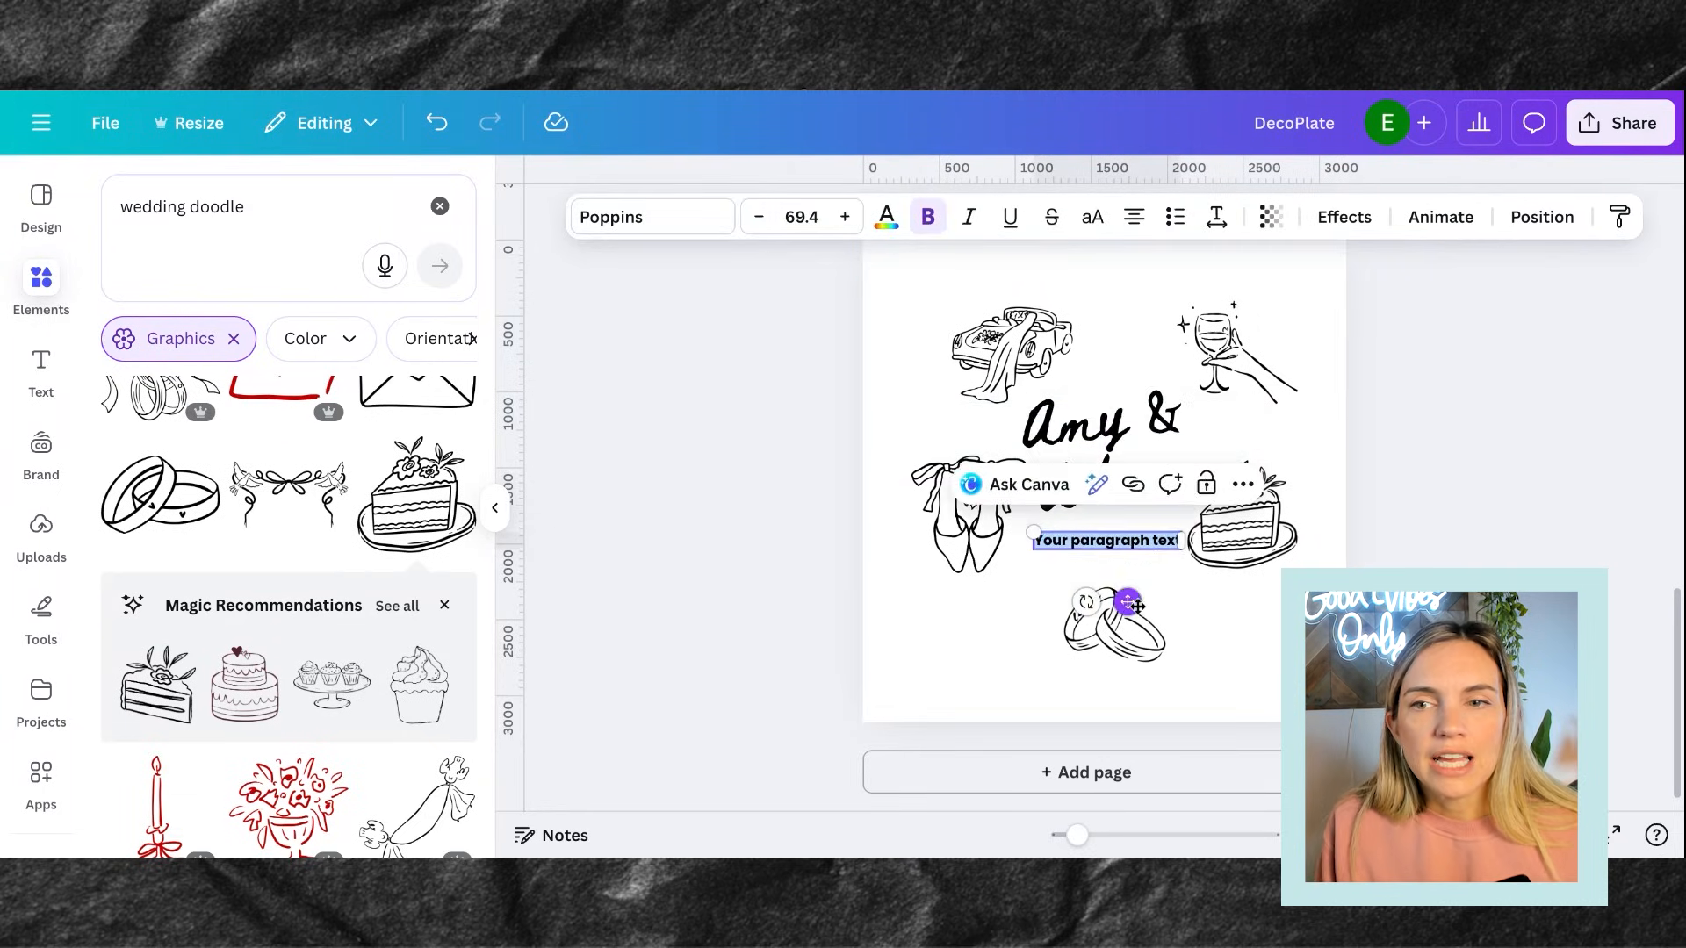
triple_click(1126, 541)
text(June 25, 2025)
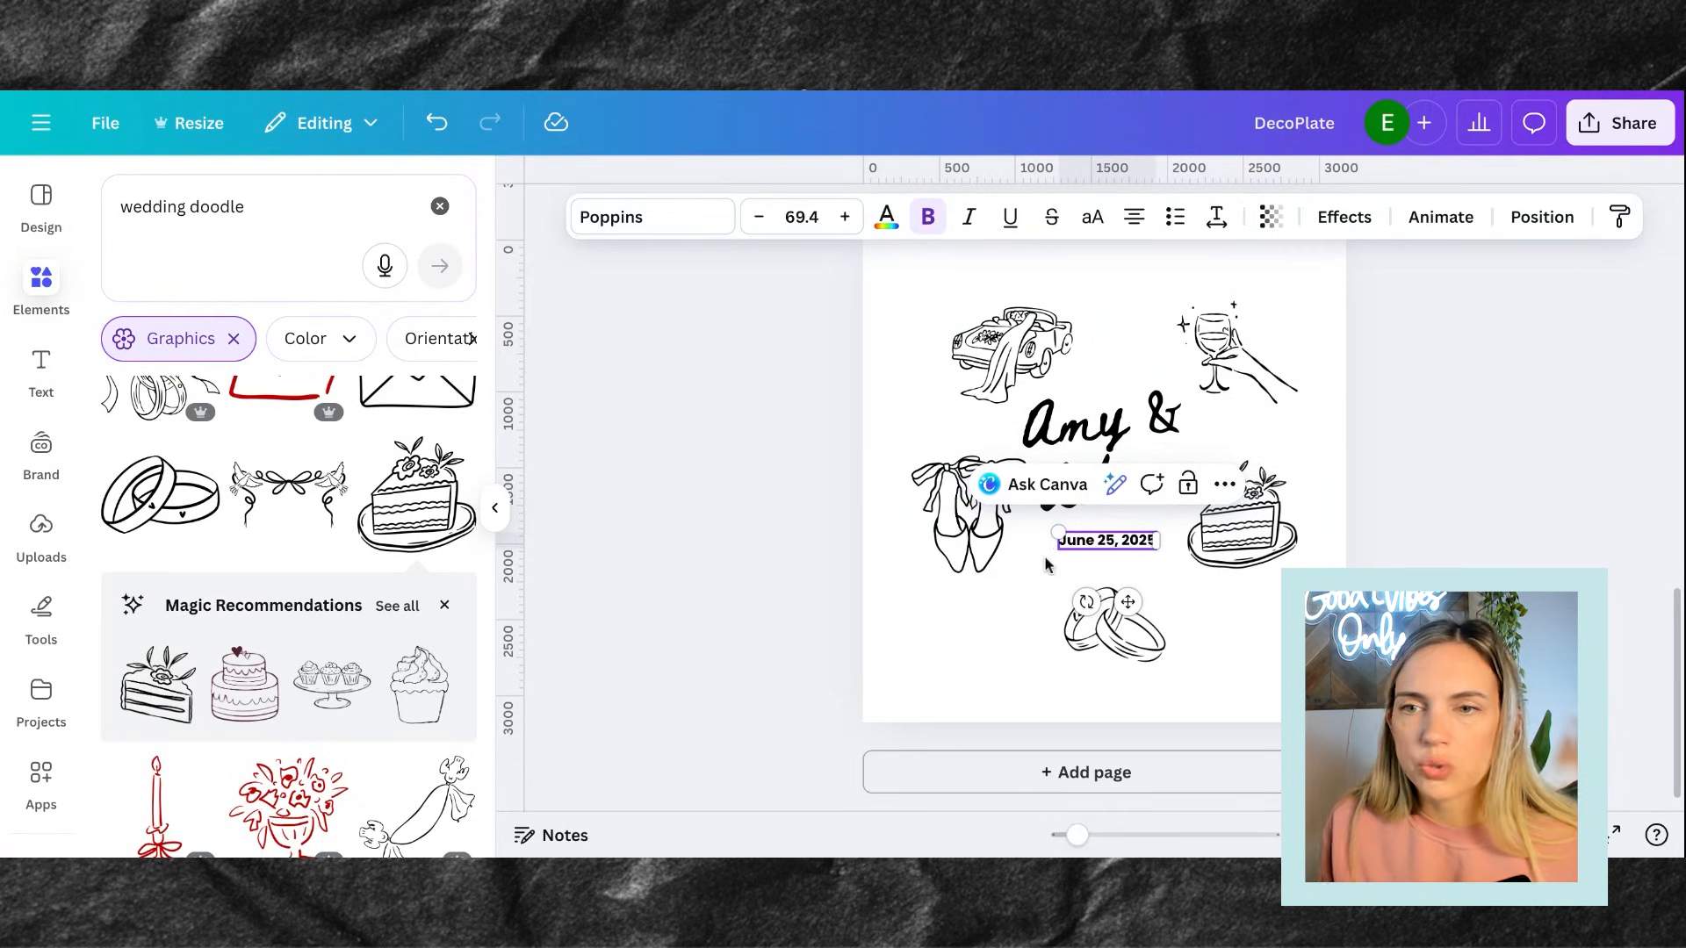
drag(1075, 531, 1010, 524)
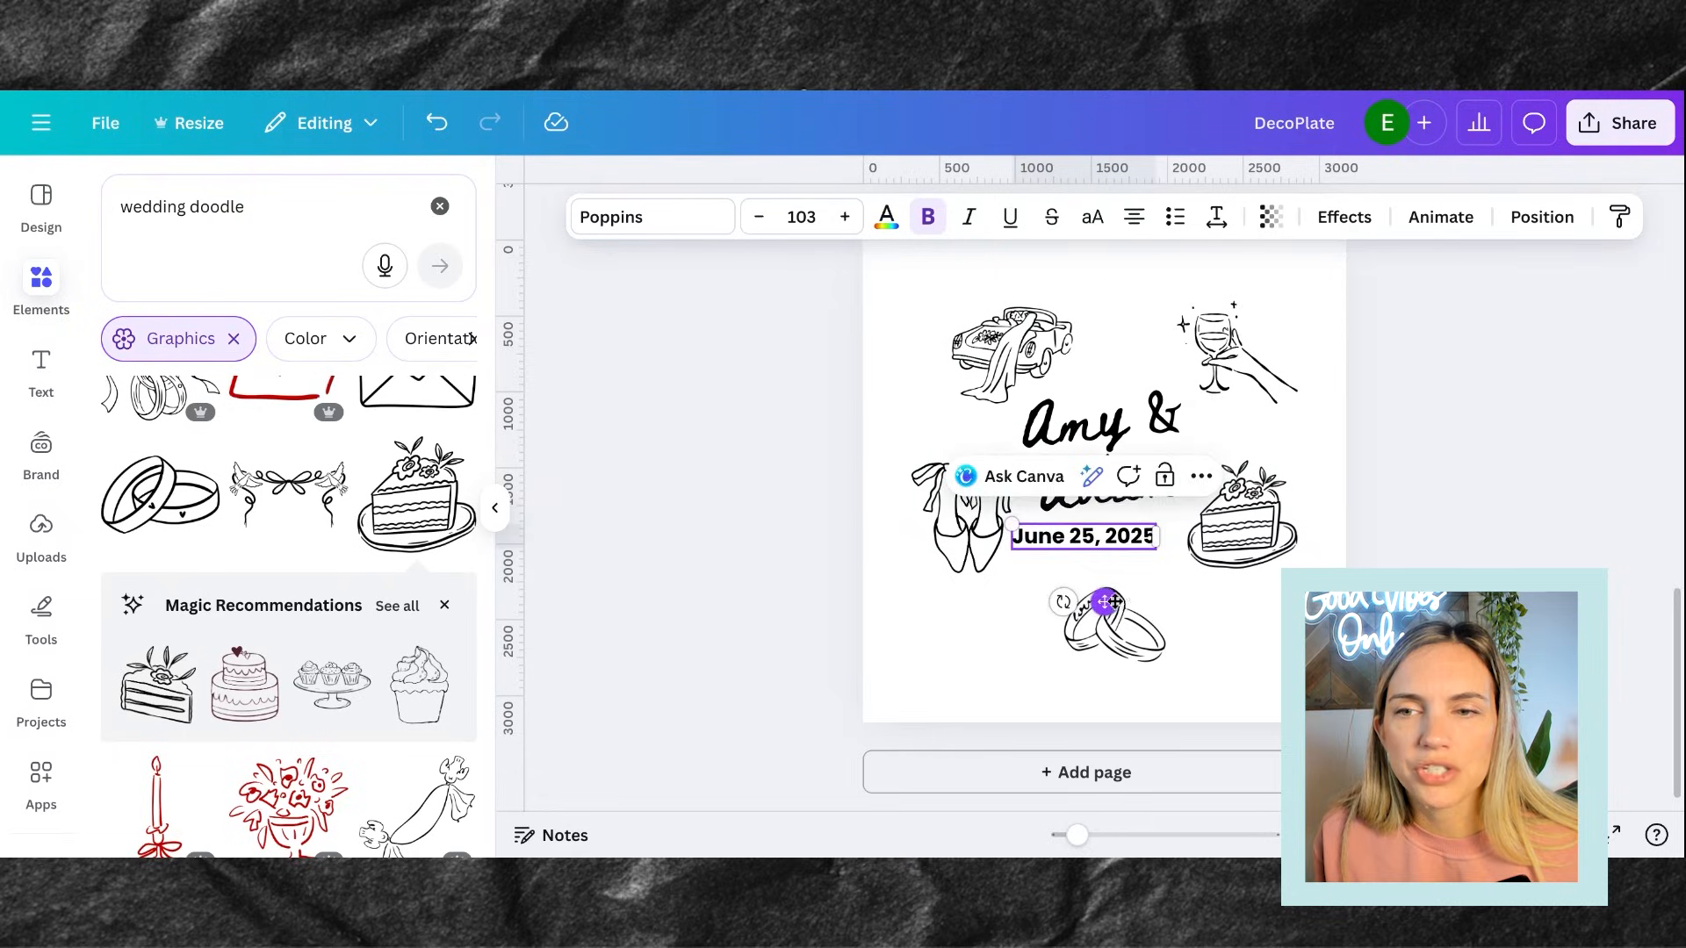
drag(1111, 602, 1127, 612)
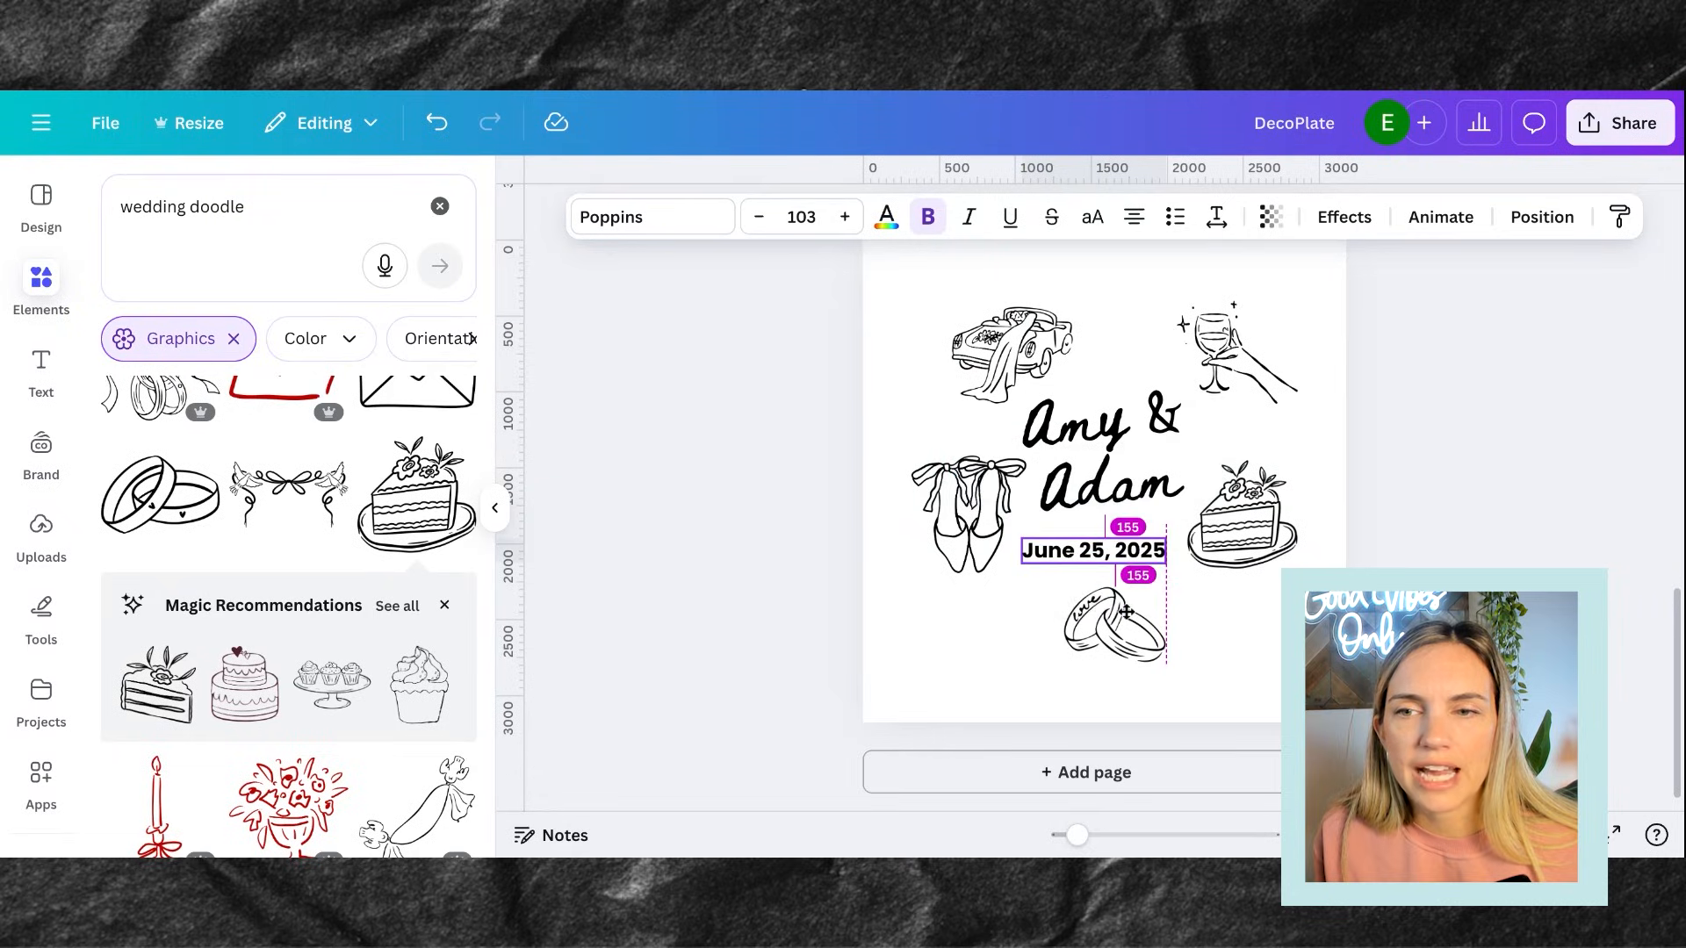
Try the Beth Ellen and FF Providence Sans handwriting fonts on the wedding date
click(661, 230)
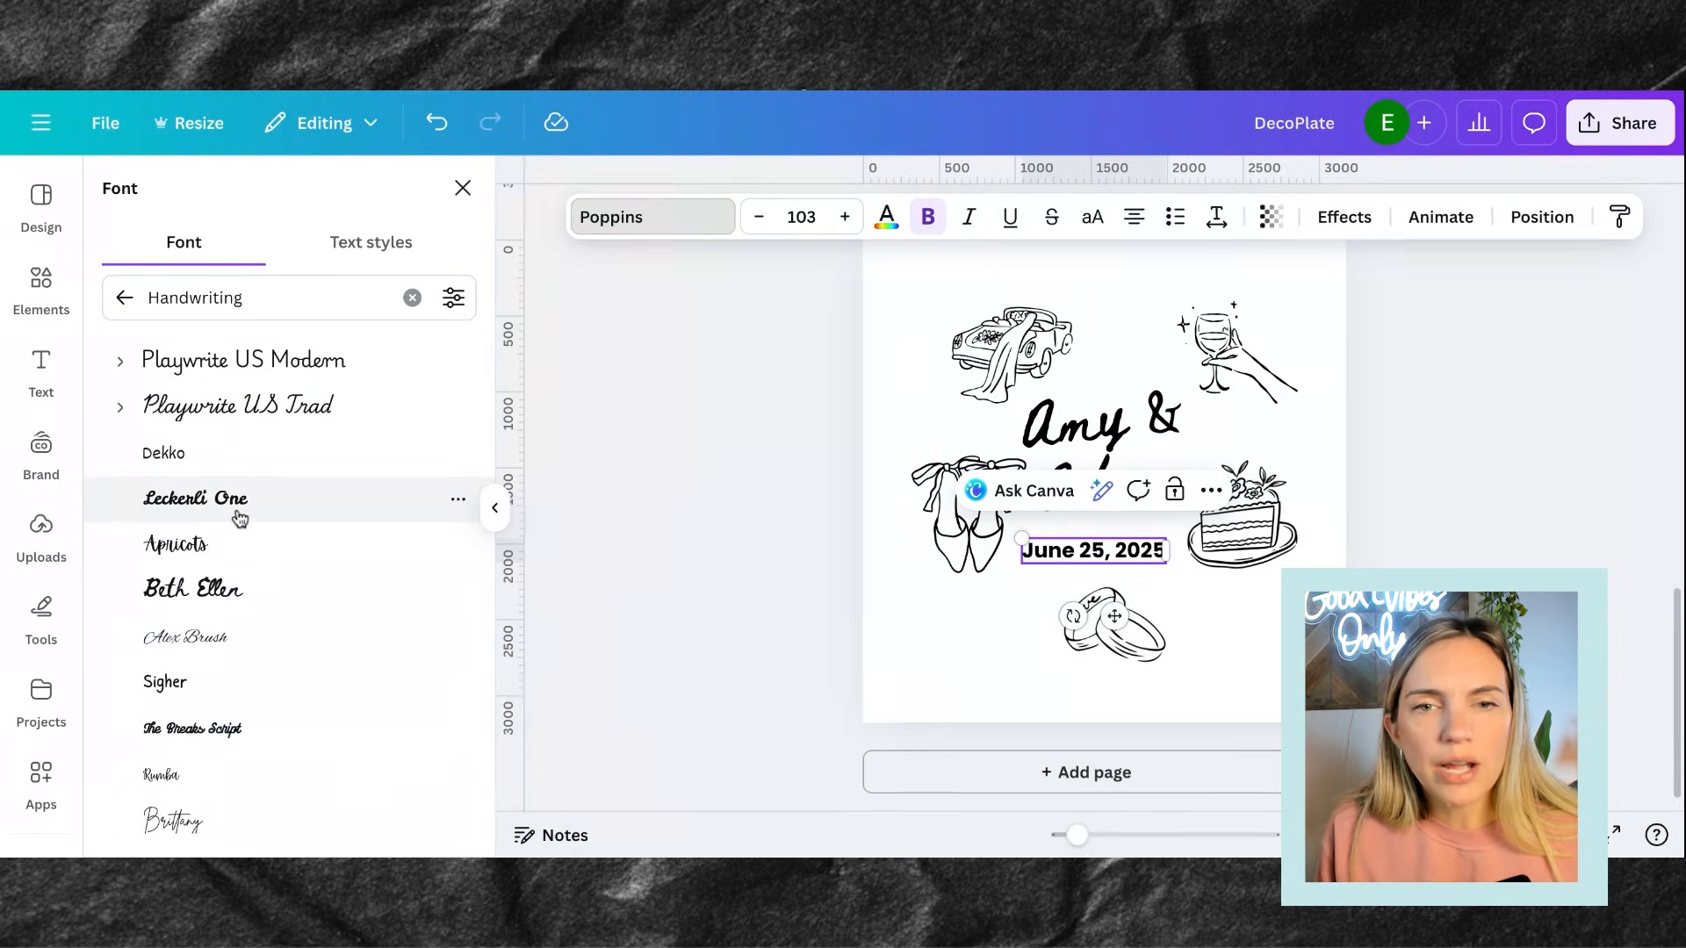
click(289, 590)
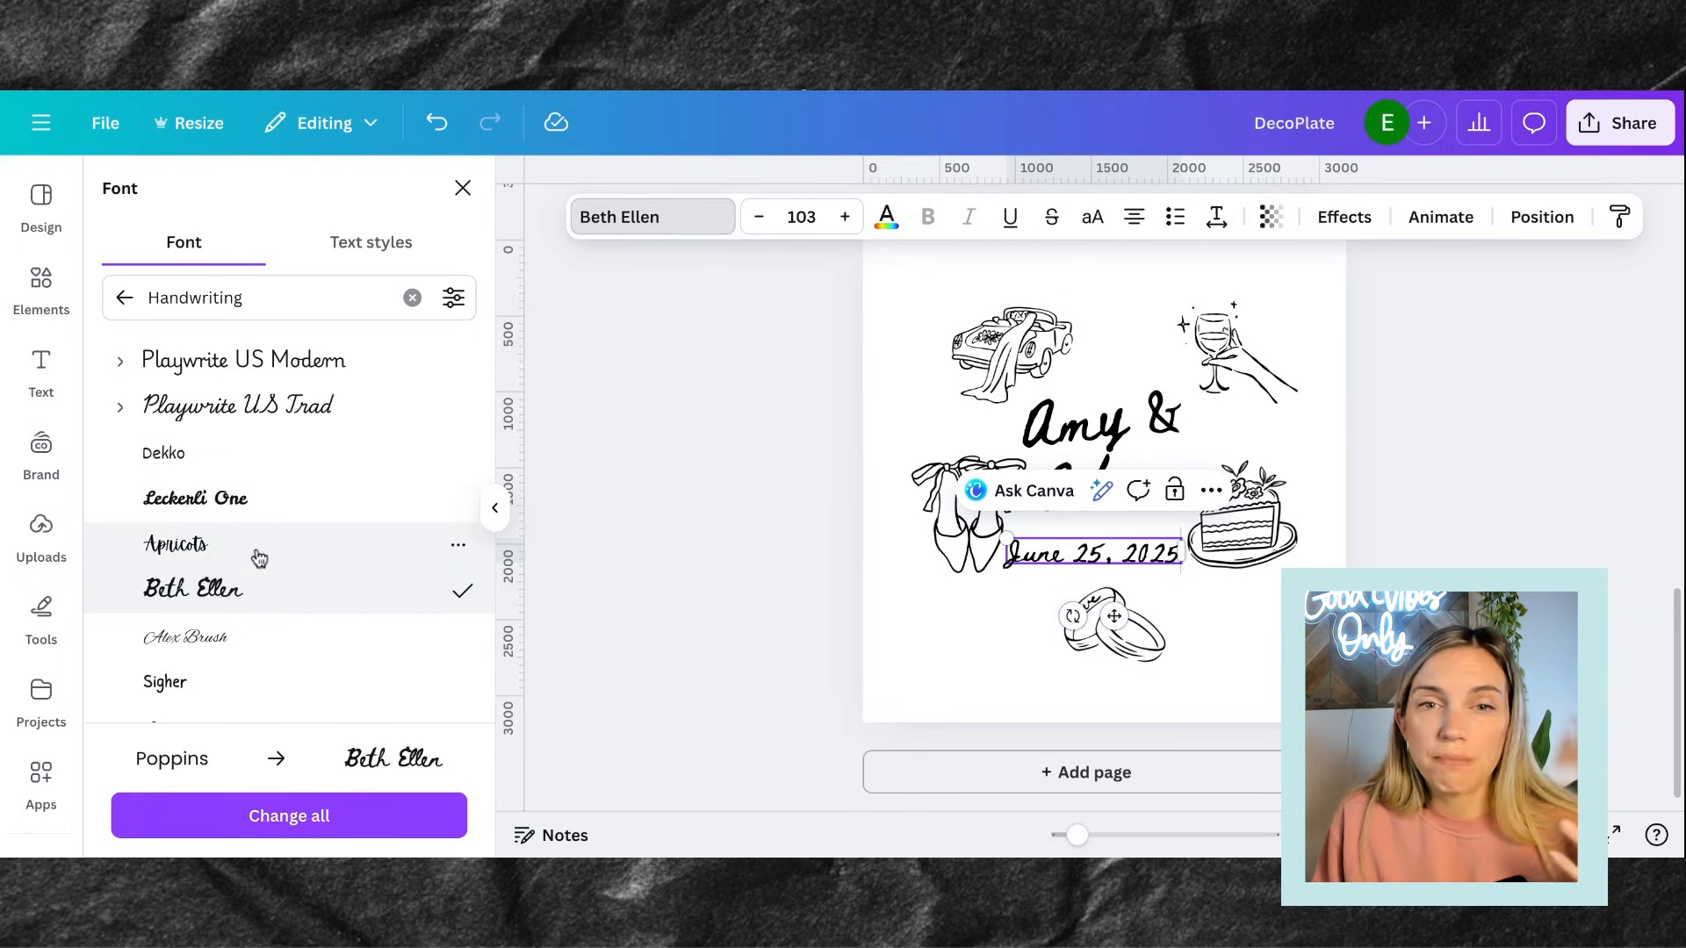
scroll(264, 562, down, 4)
scroll(259, 559, down, 5)
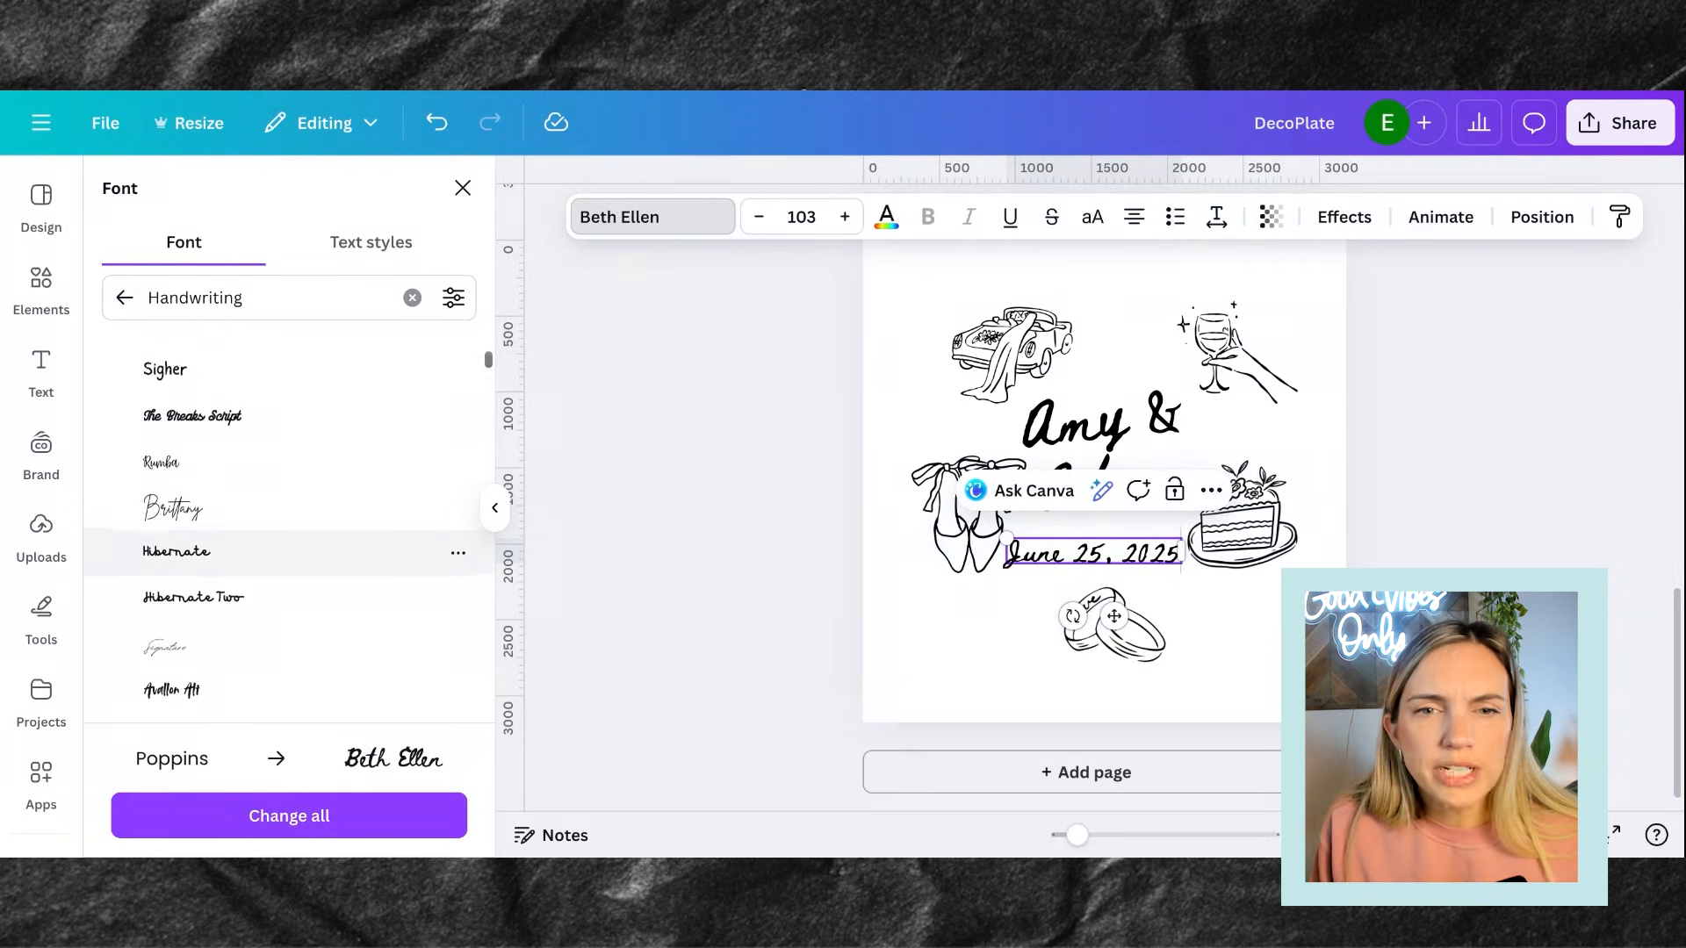
scroll(263, 537, down, 3)
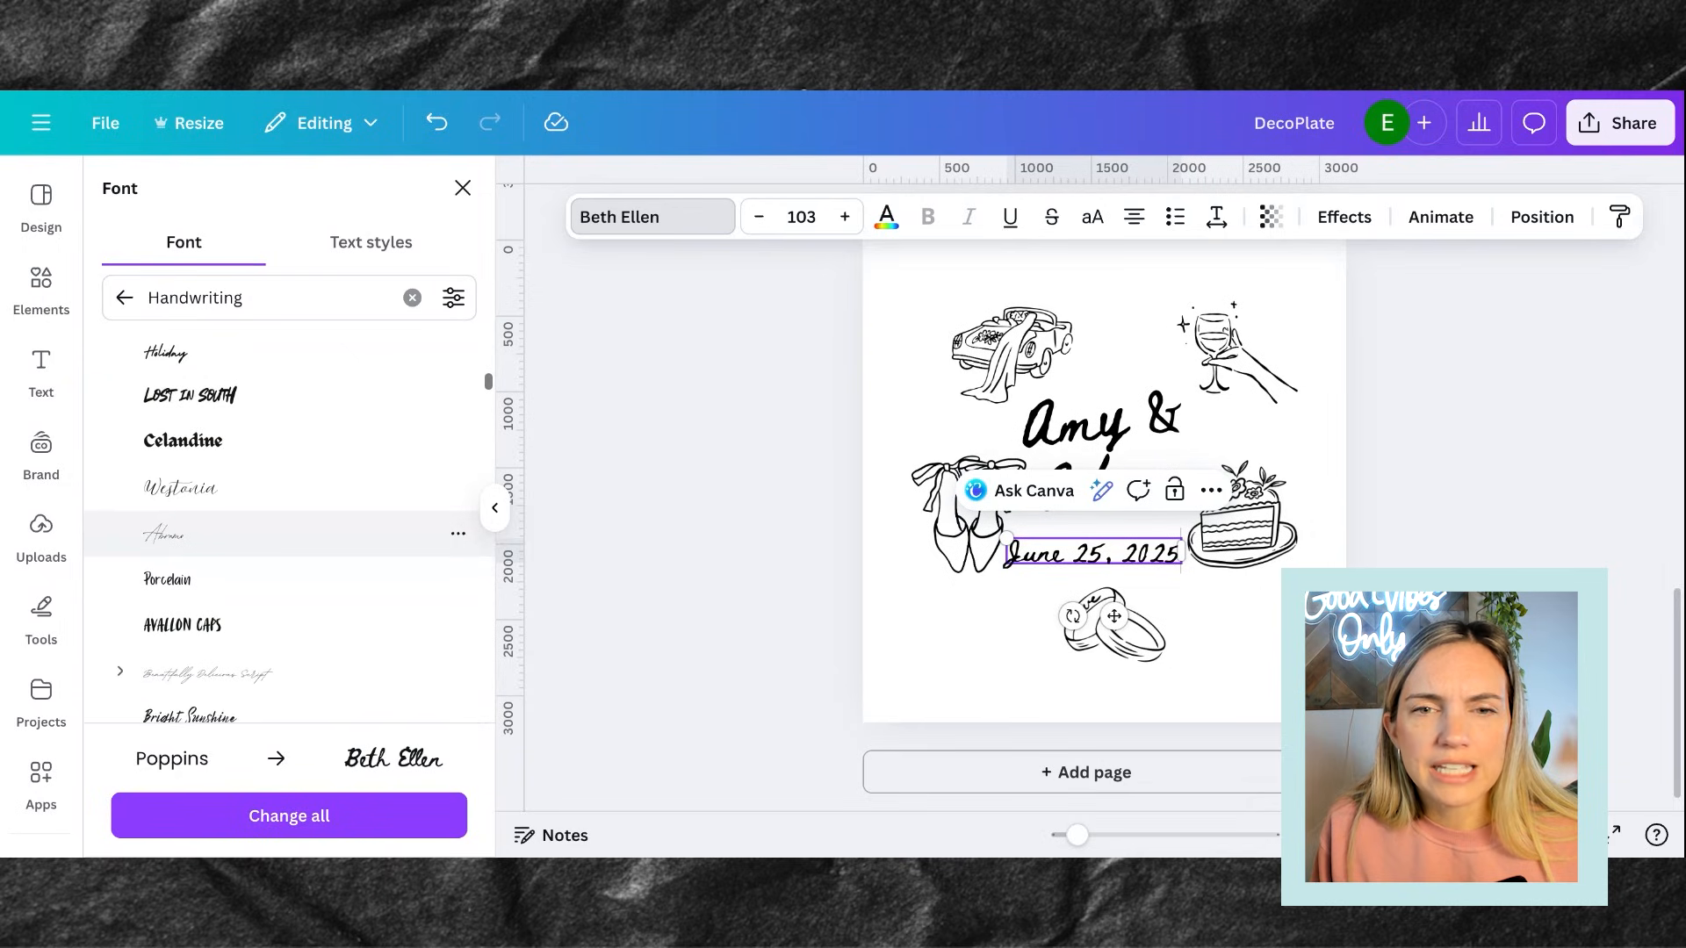
scroll(263, 538, down, 2)
scroll(263, 548, down, 4)
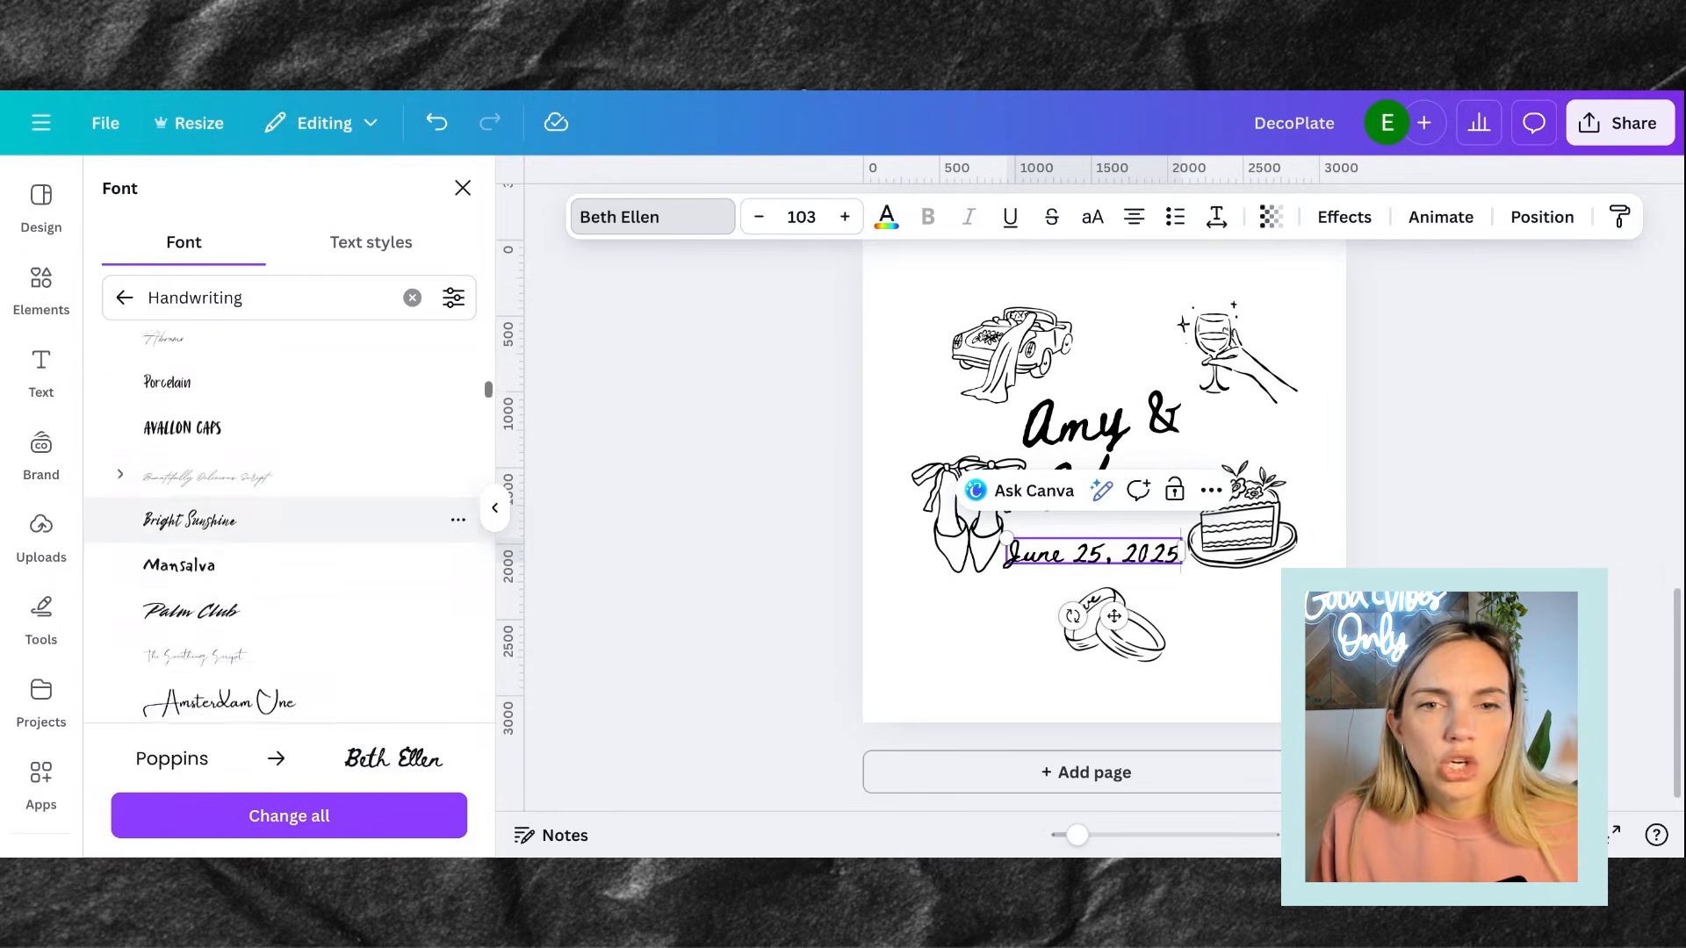
scroll(263, 549, down, 2)
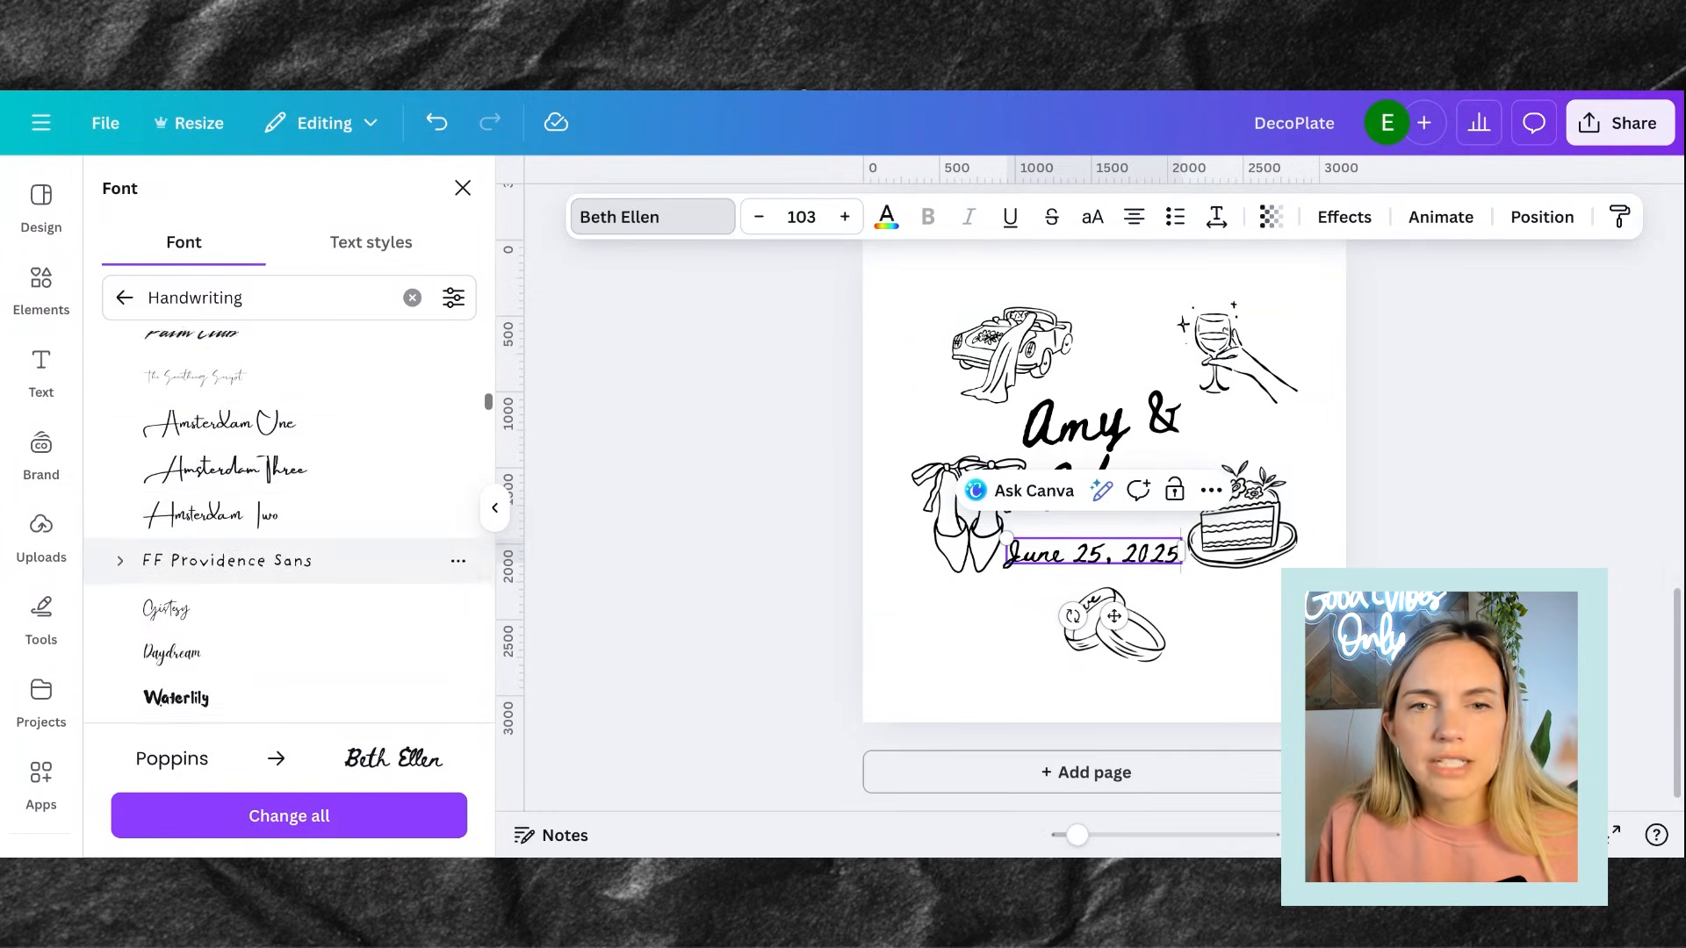
click(228, 545)
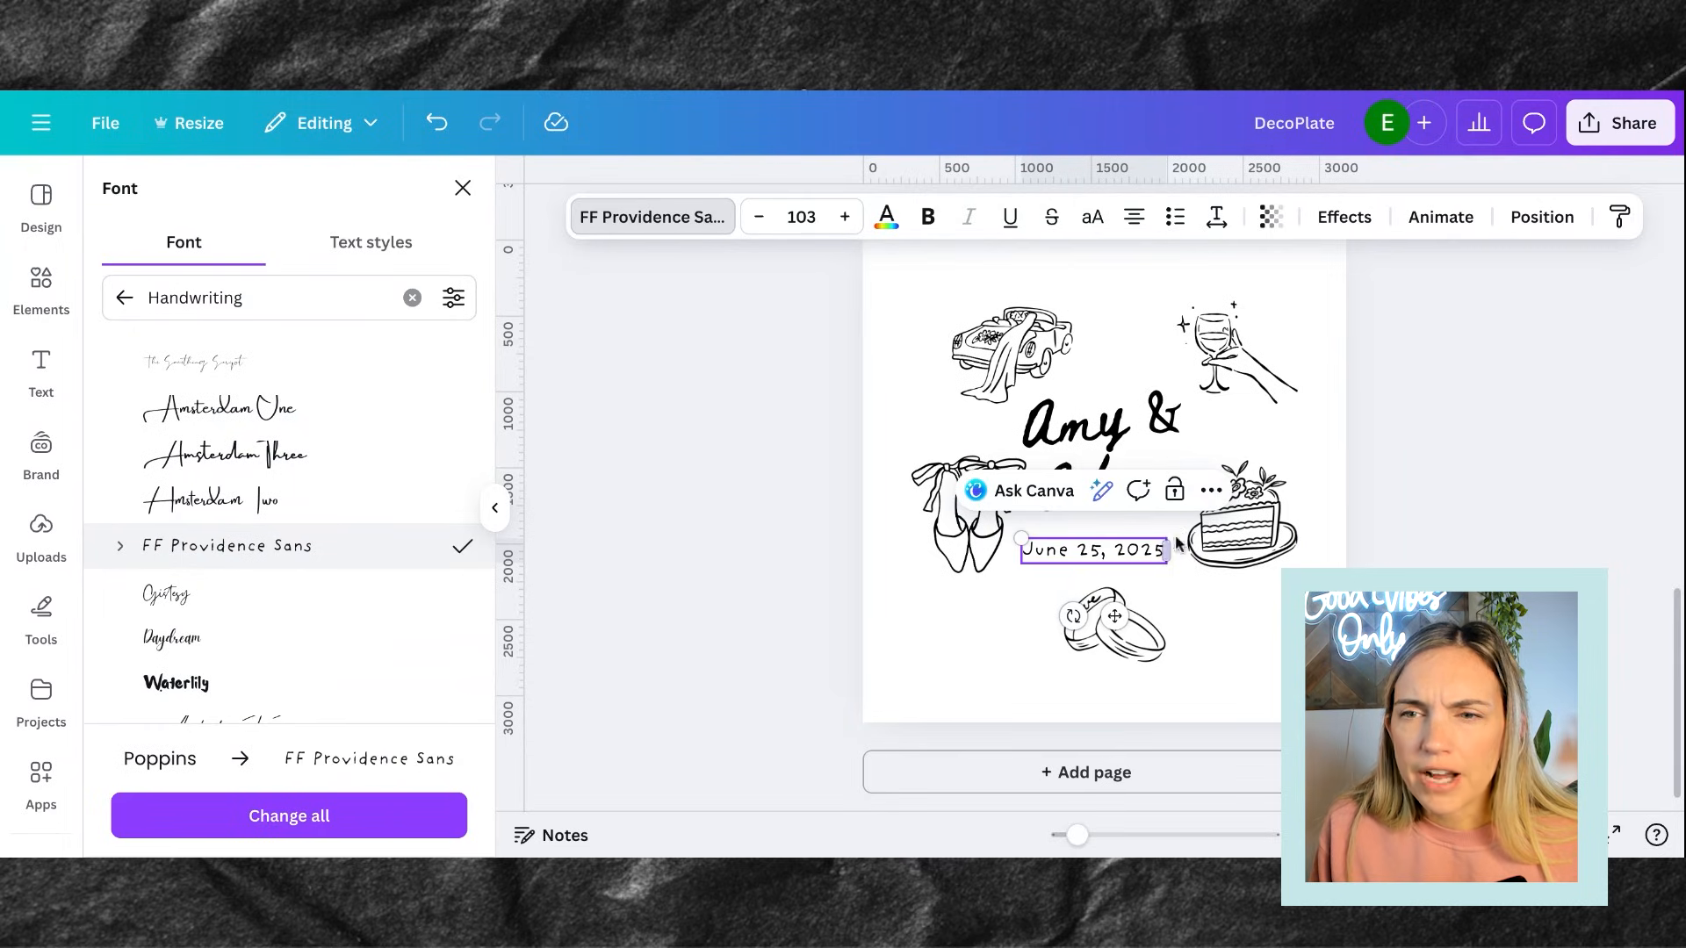
Enlarge the wedding date to font size 122 and set it in the Cup Cakes font
mouse_move(1174, 538)
mouse_down()
mouse_move(1196, 532)
mouse_move(1160, 560)
mouse_up()
click(1166, 571)
click(673, 219)
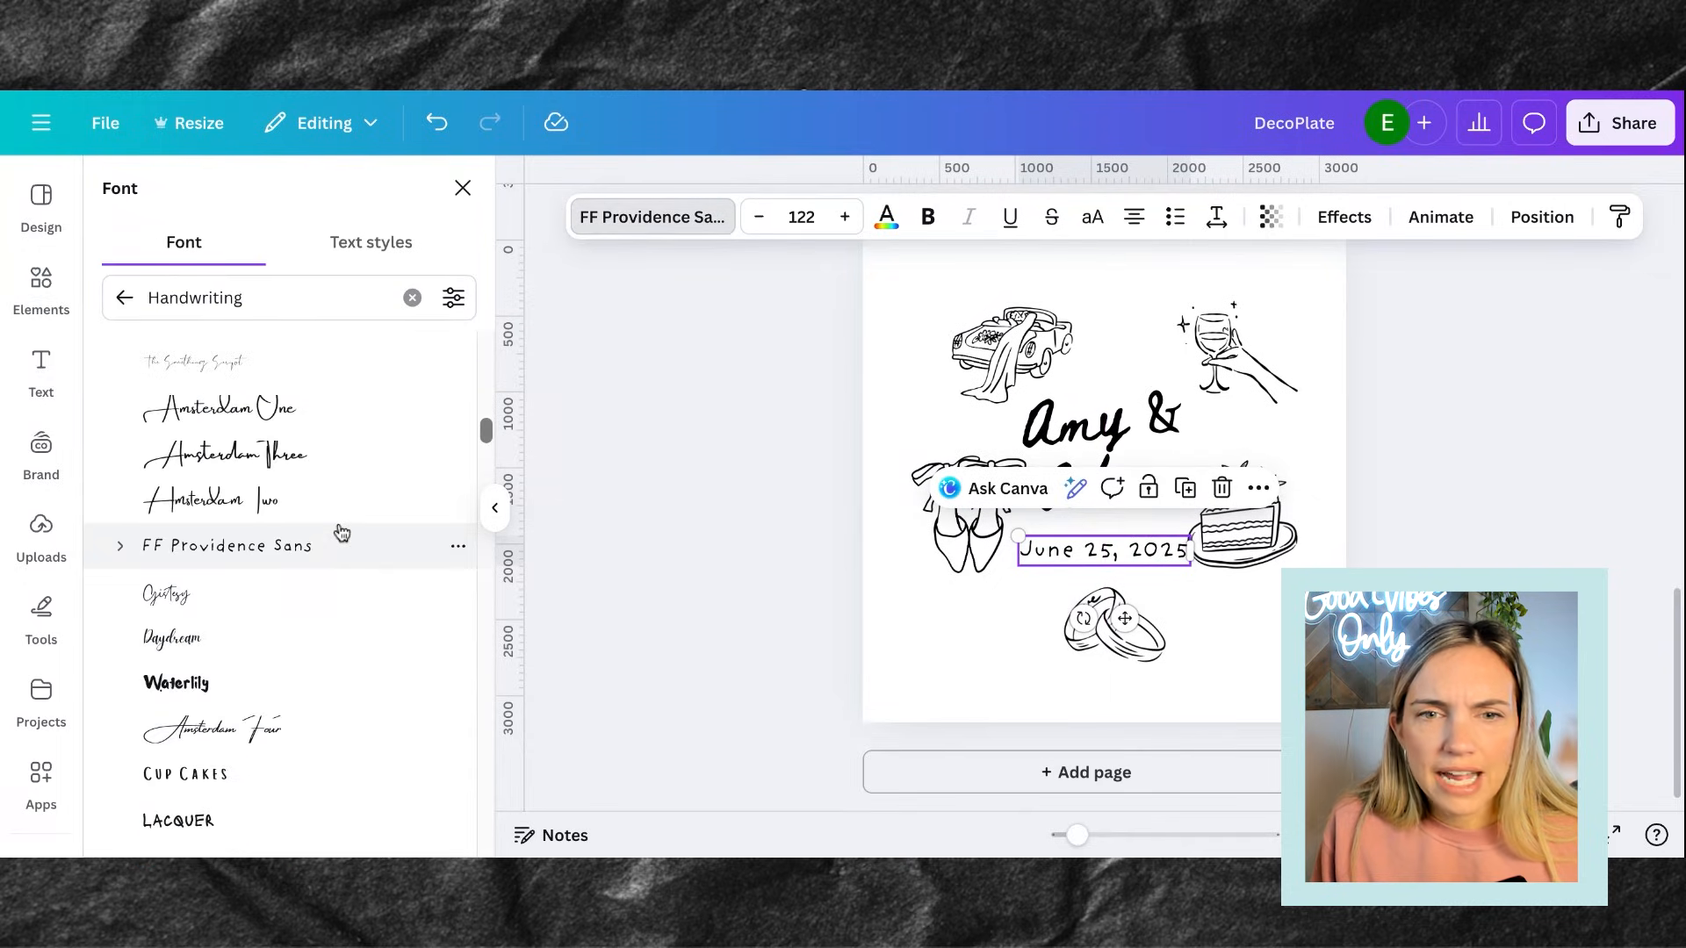
scroll(339, 531, down, 2)
scroll(342, 533, down, 3)
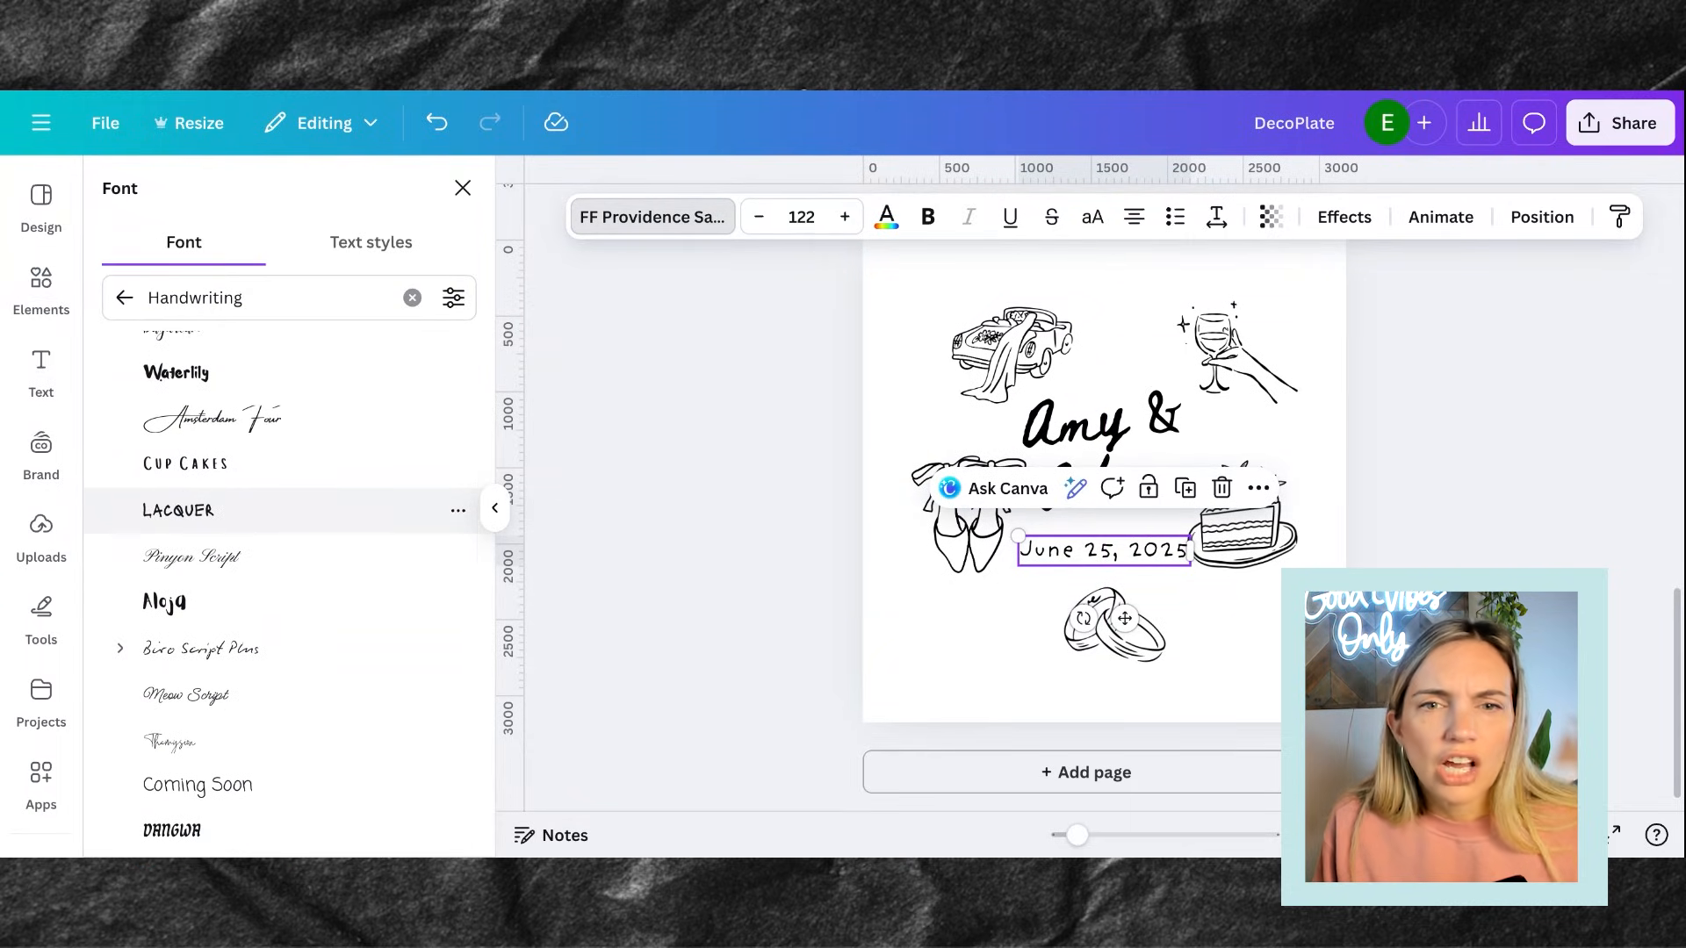
click(324, 481)
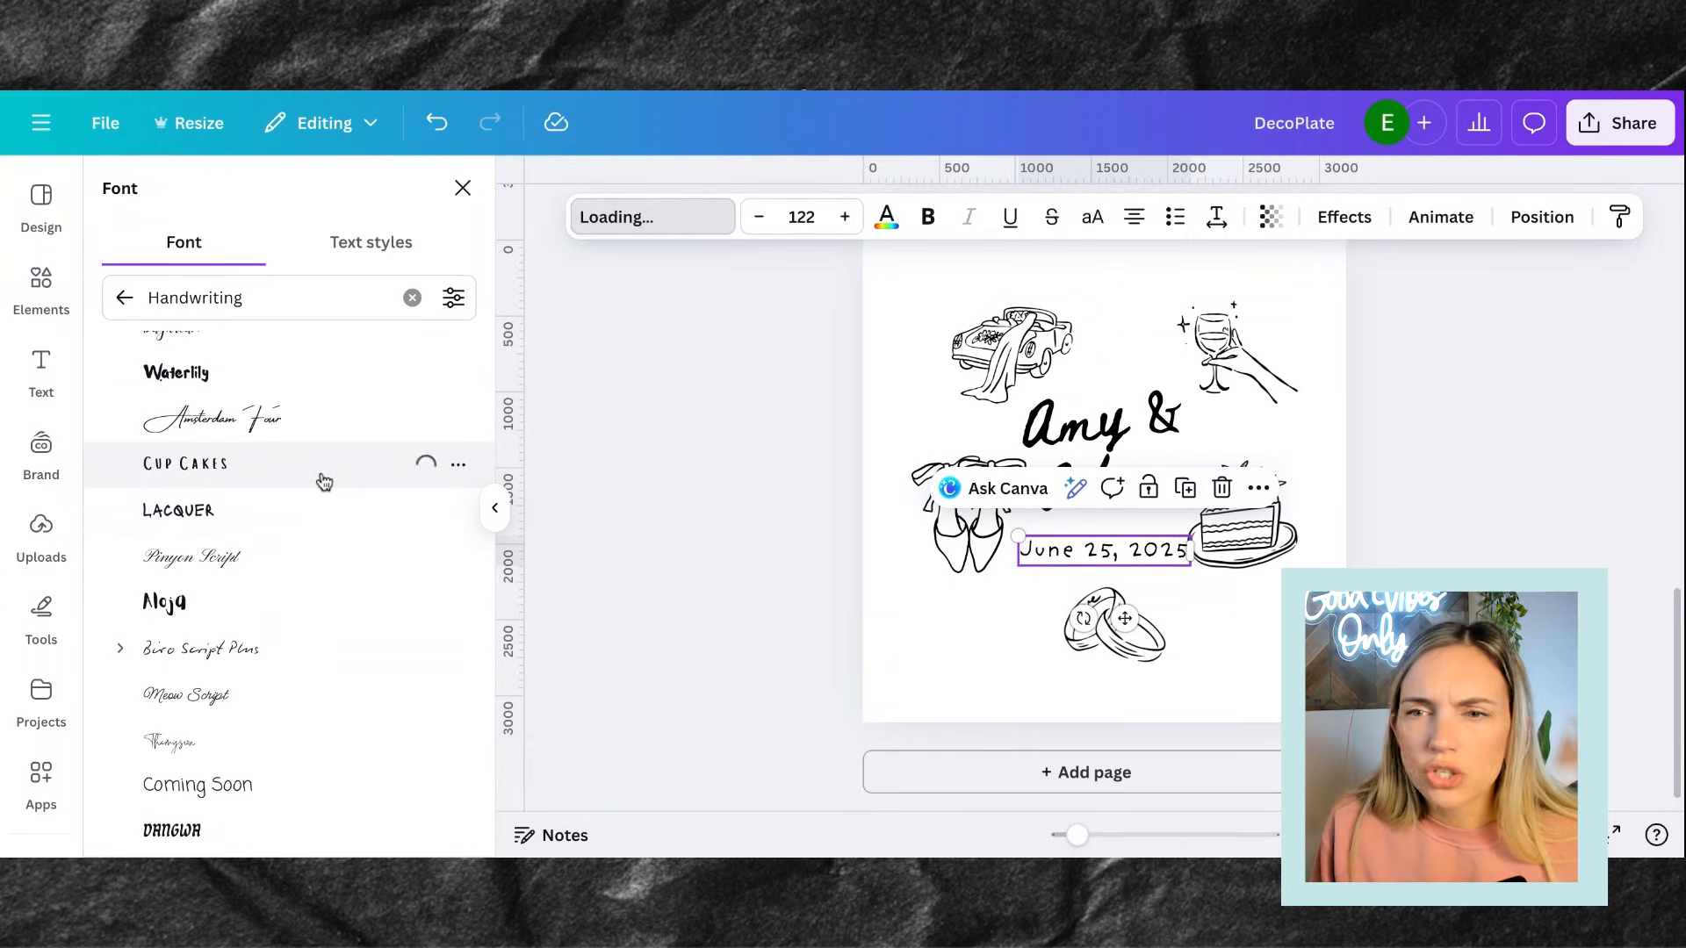
click(246, 520)
click(245, 474)
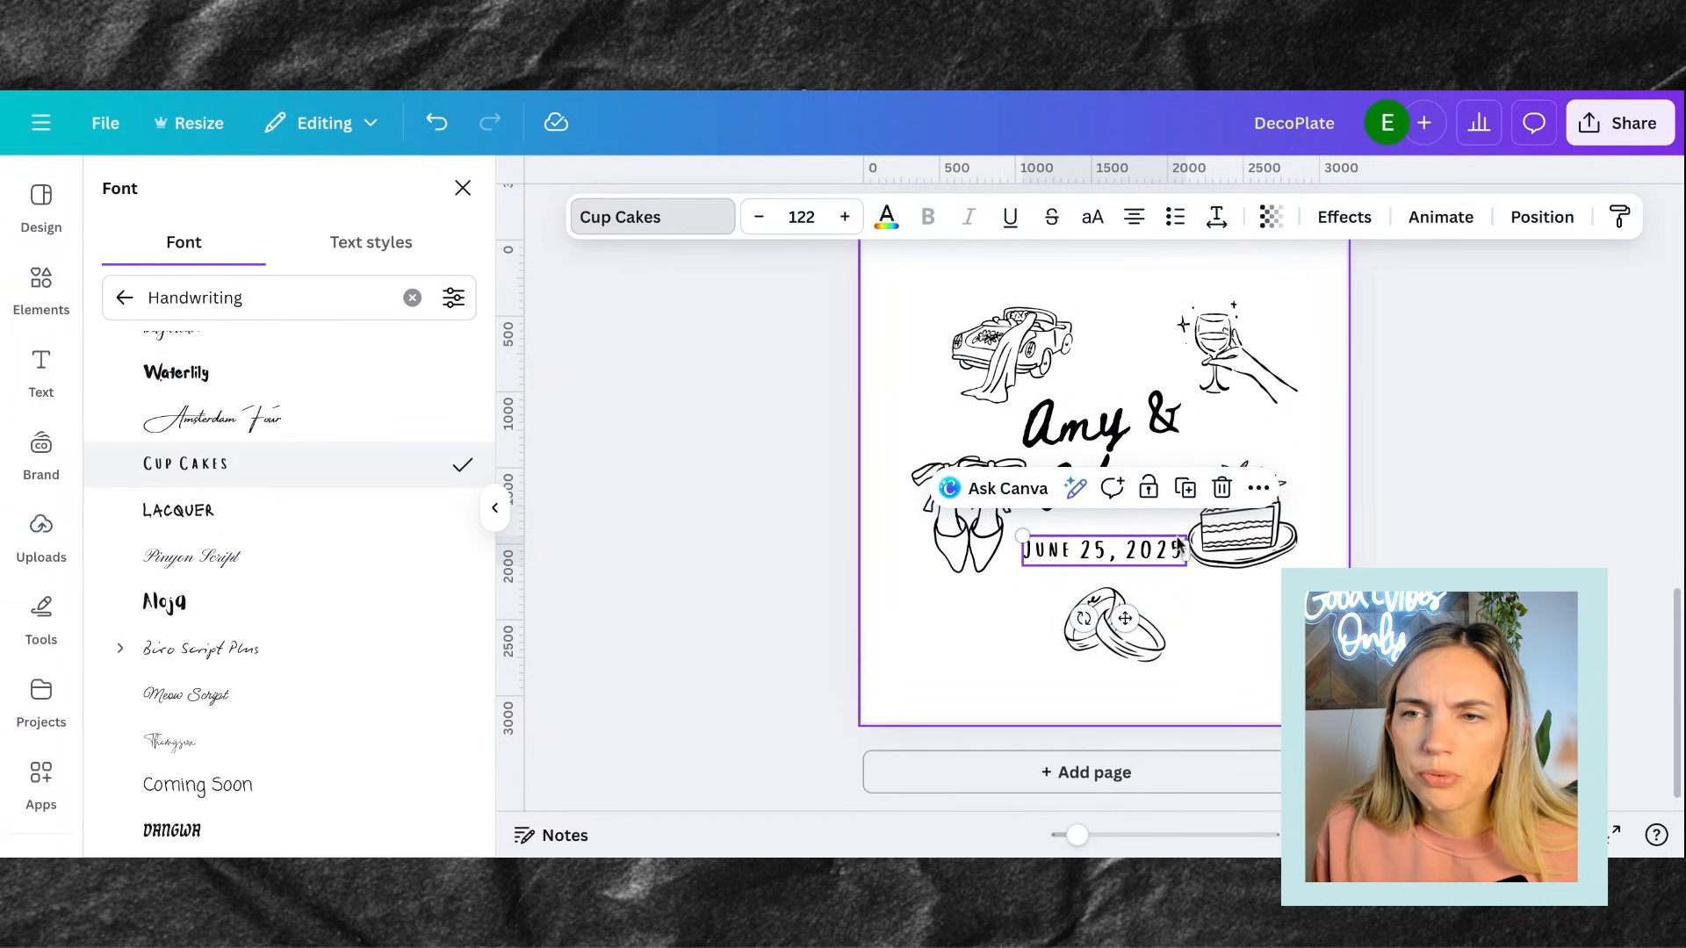
Tighten the wedding date's letter spacing to -57
click(1156, 583)
click(1121, 561)
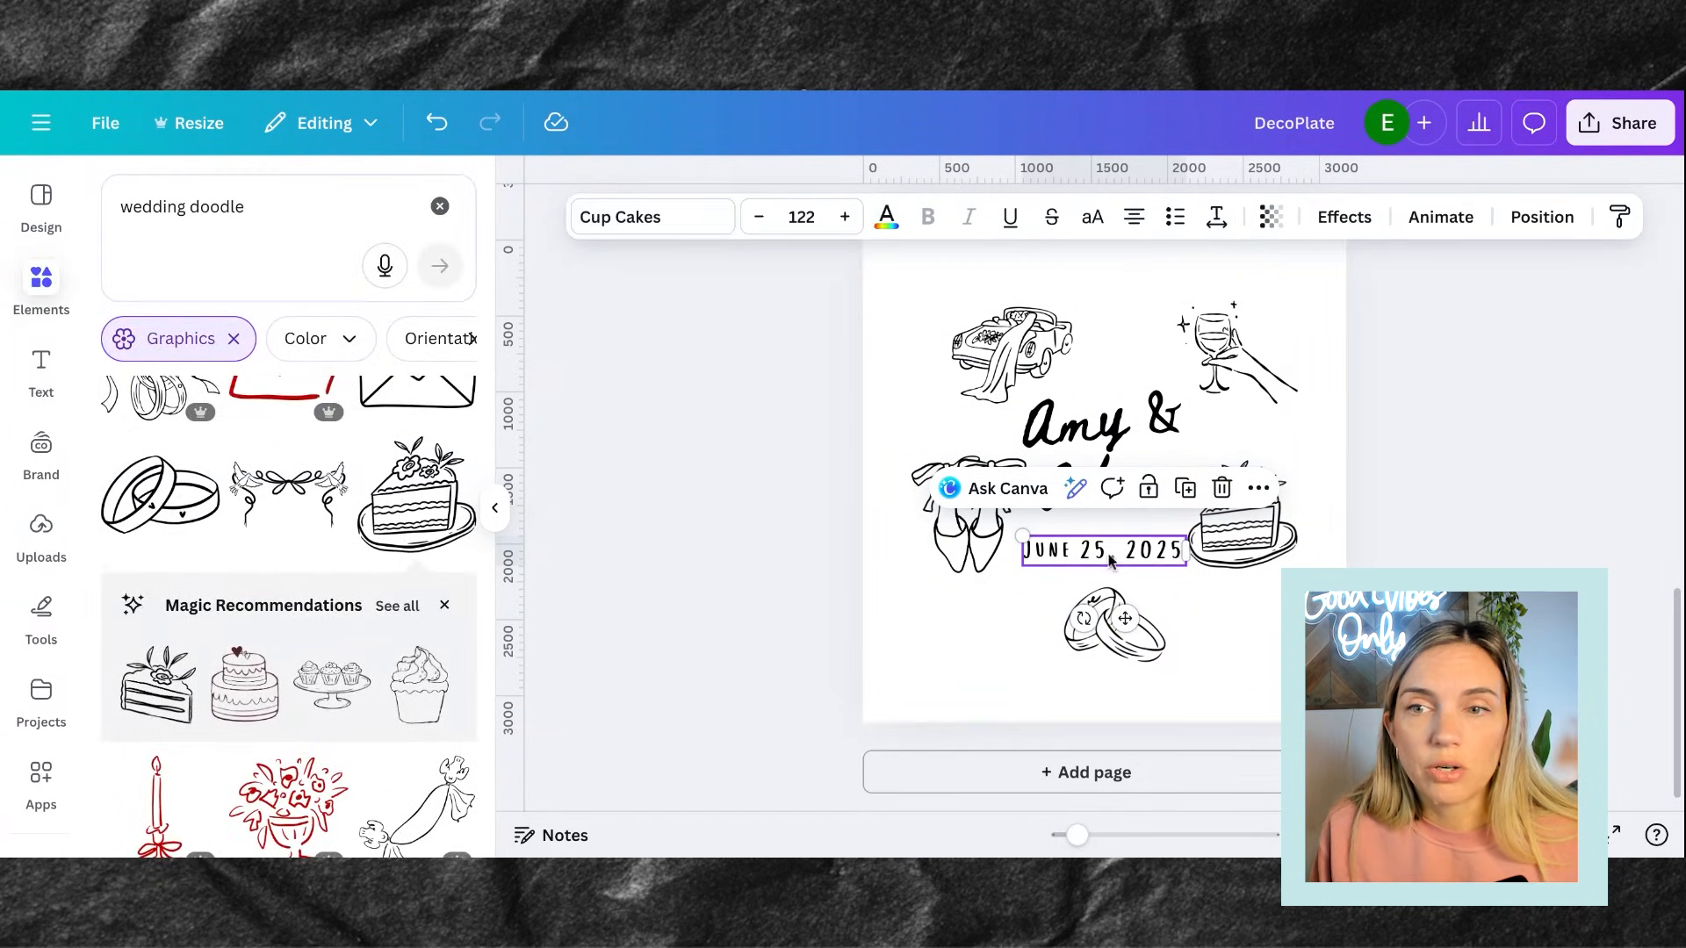
click(1217, 218)
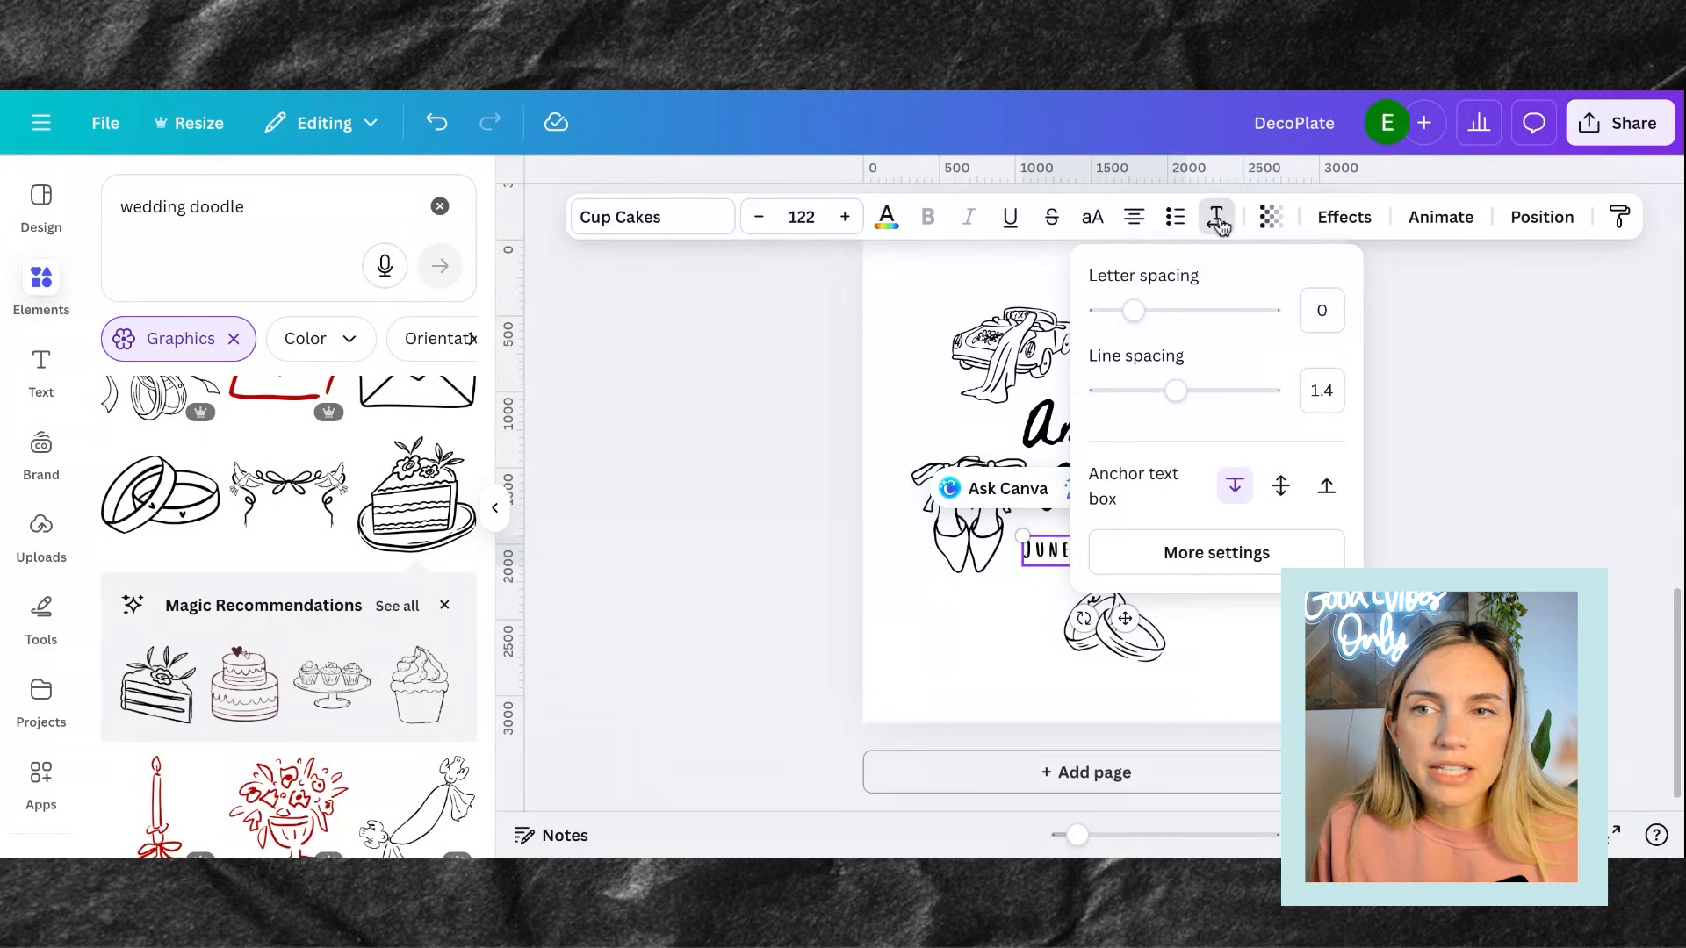
drag(1133, 320, 1125, 323)
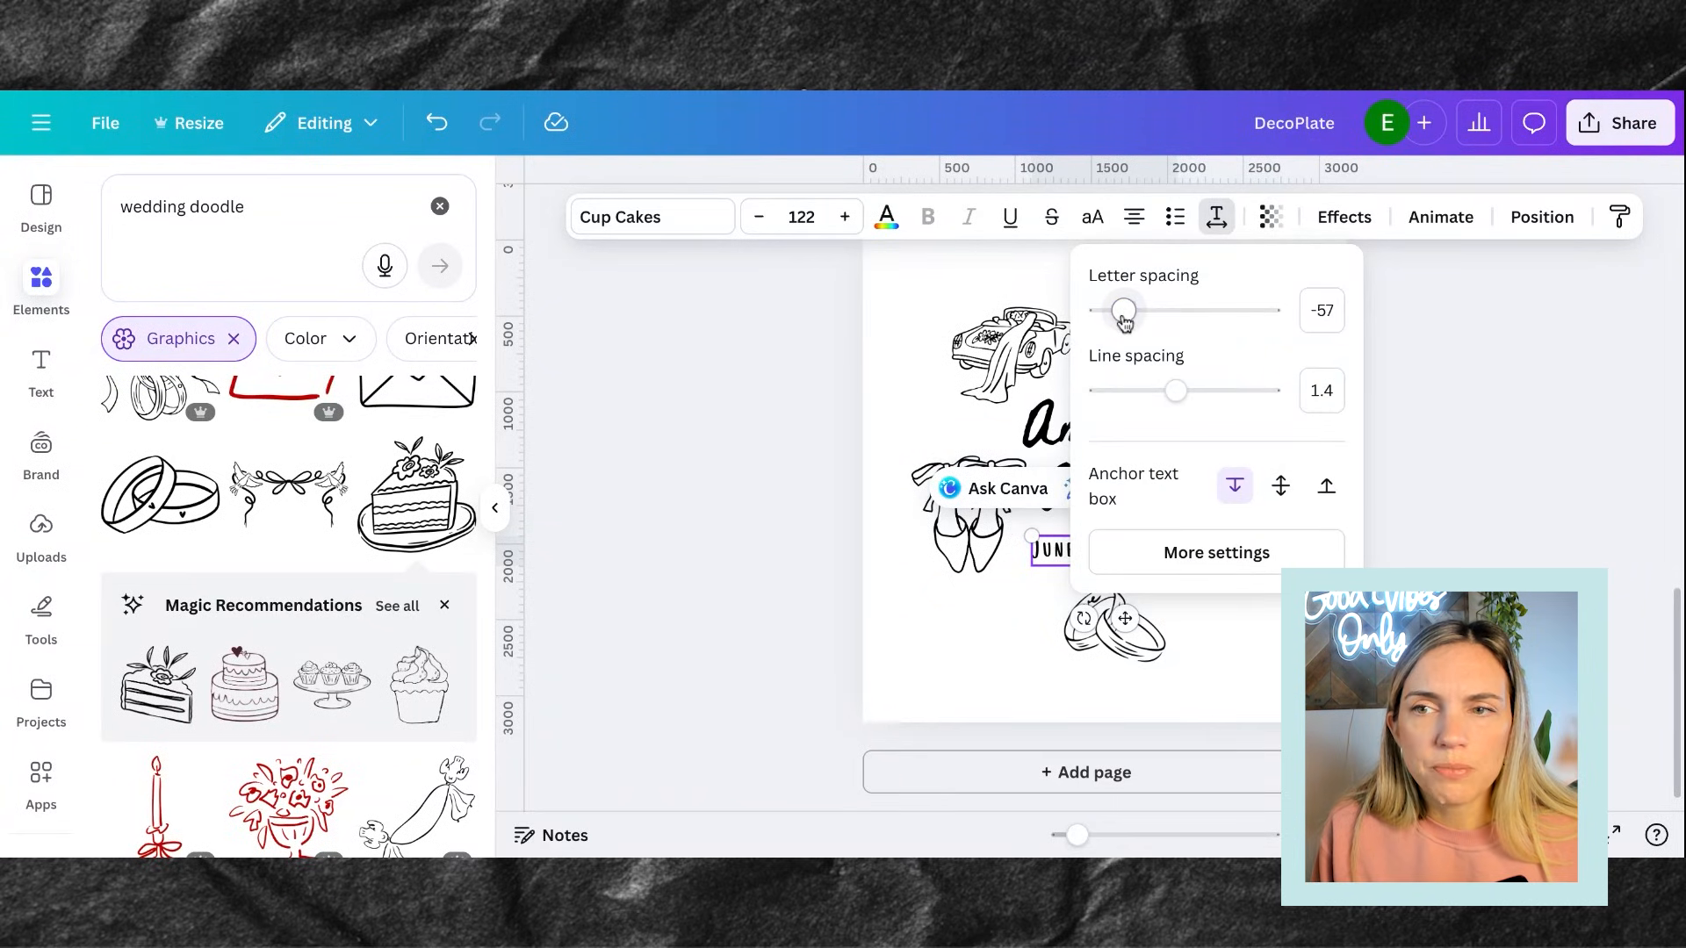
Enlarge the wedding date to font size 136, make it all uppercase and centre it horizontally on the page below the names
click(1001, 562)
click(1141, 555)
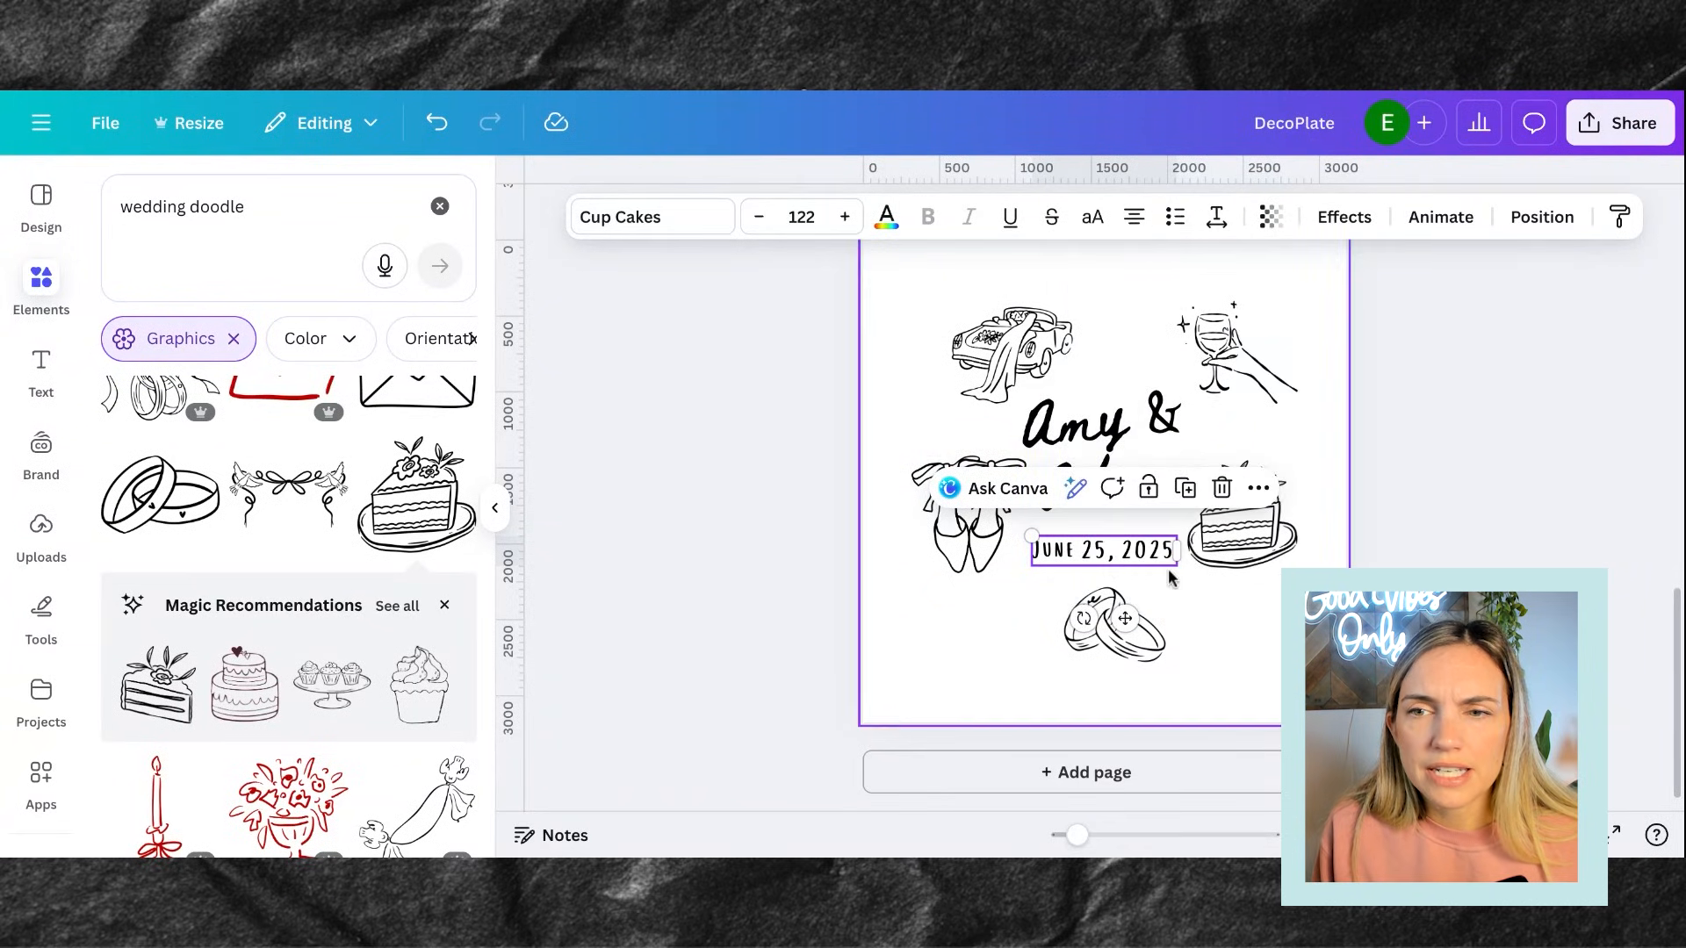
drag(1177, 568, 1108, 558)
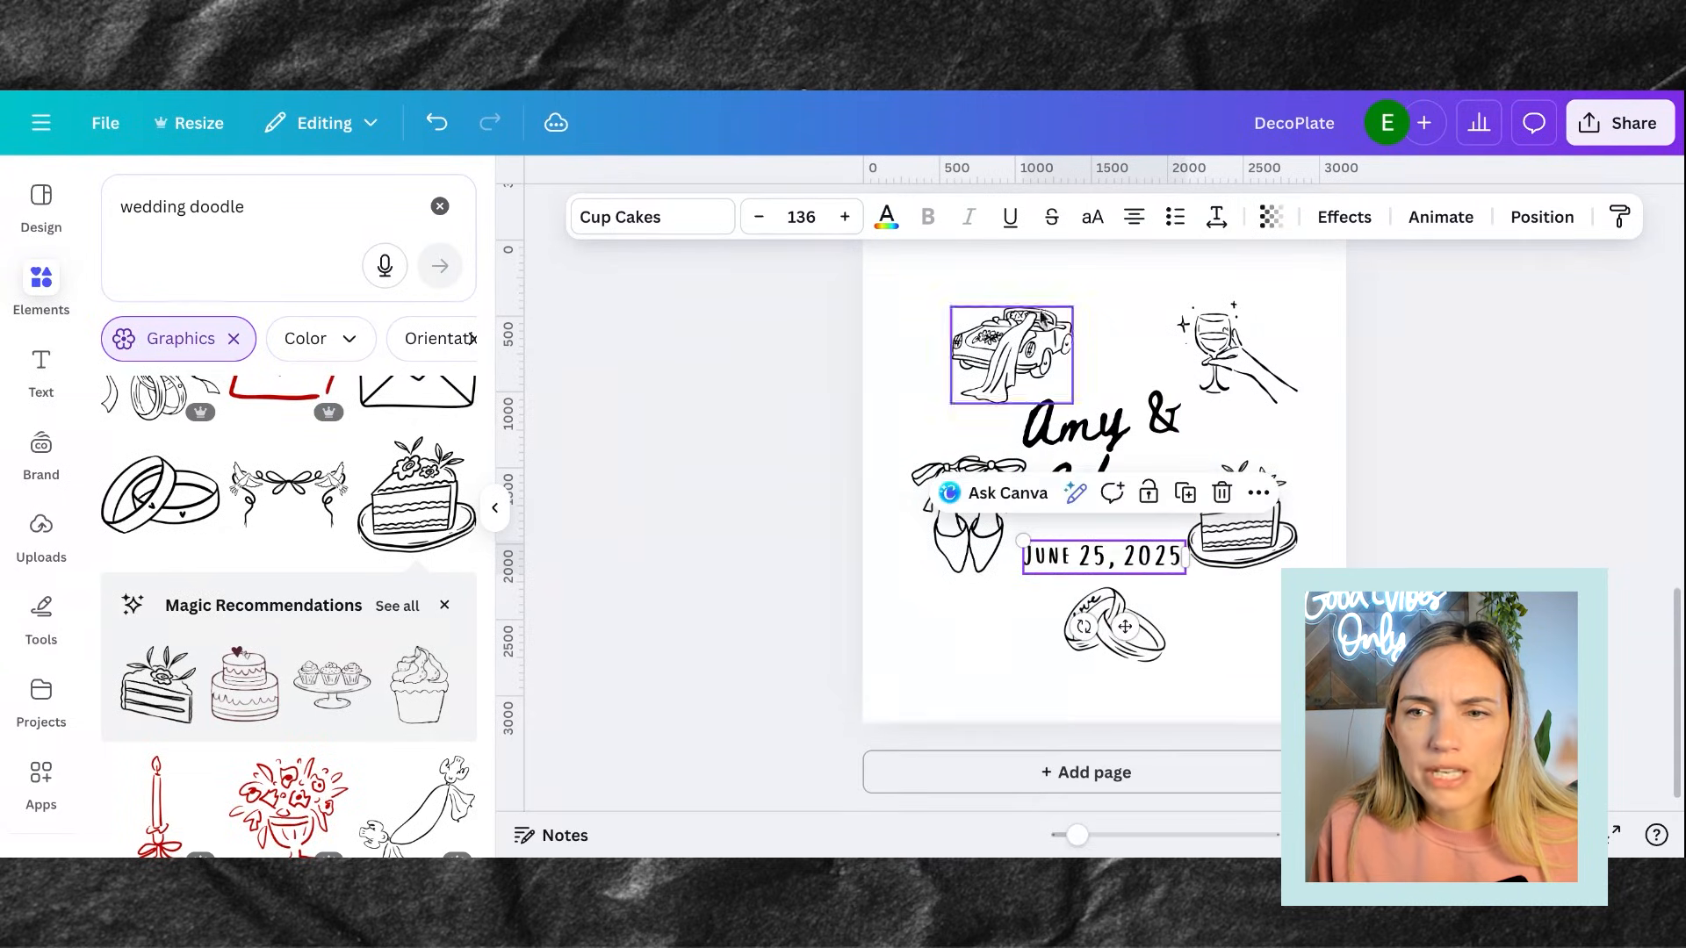
click(1094, 221)
drag(1099, 563, 1098, 557)
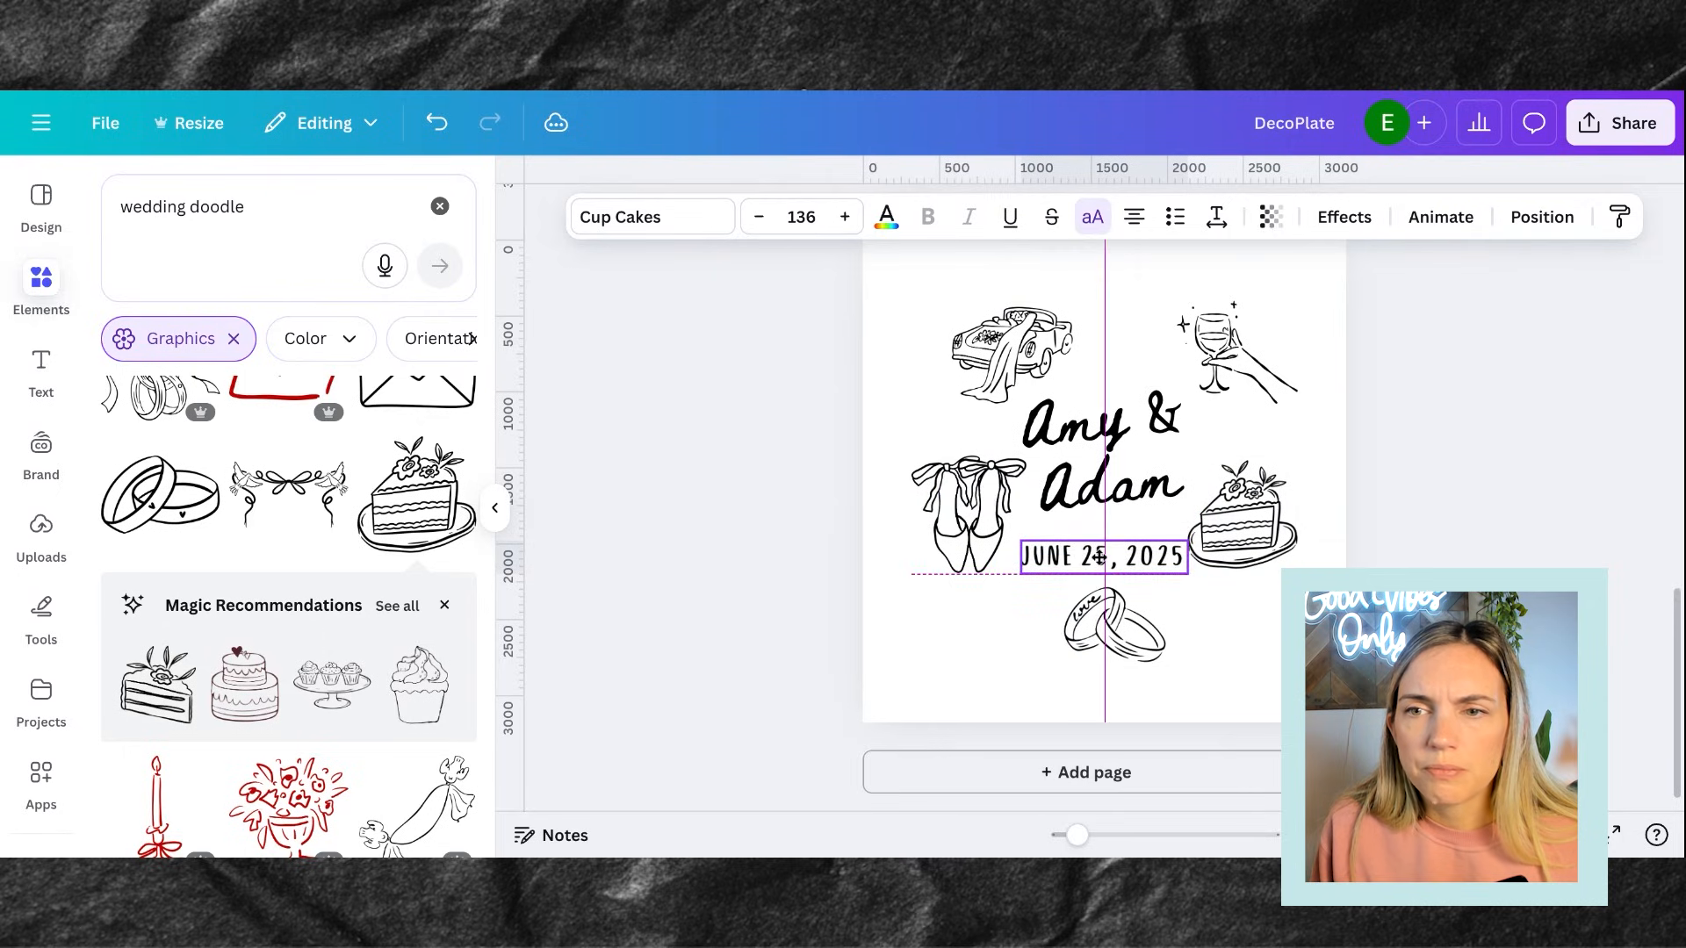
Nudge the cake slice slightly up and the wedding rings slightly up and left to balance the layout around the date
click(1281, 521)
drag(1280, 521, 1280, 509)
drag(1129, 636, 1126, 634)
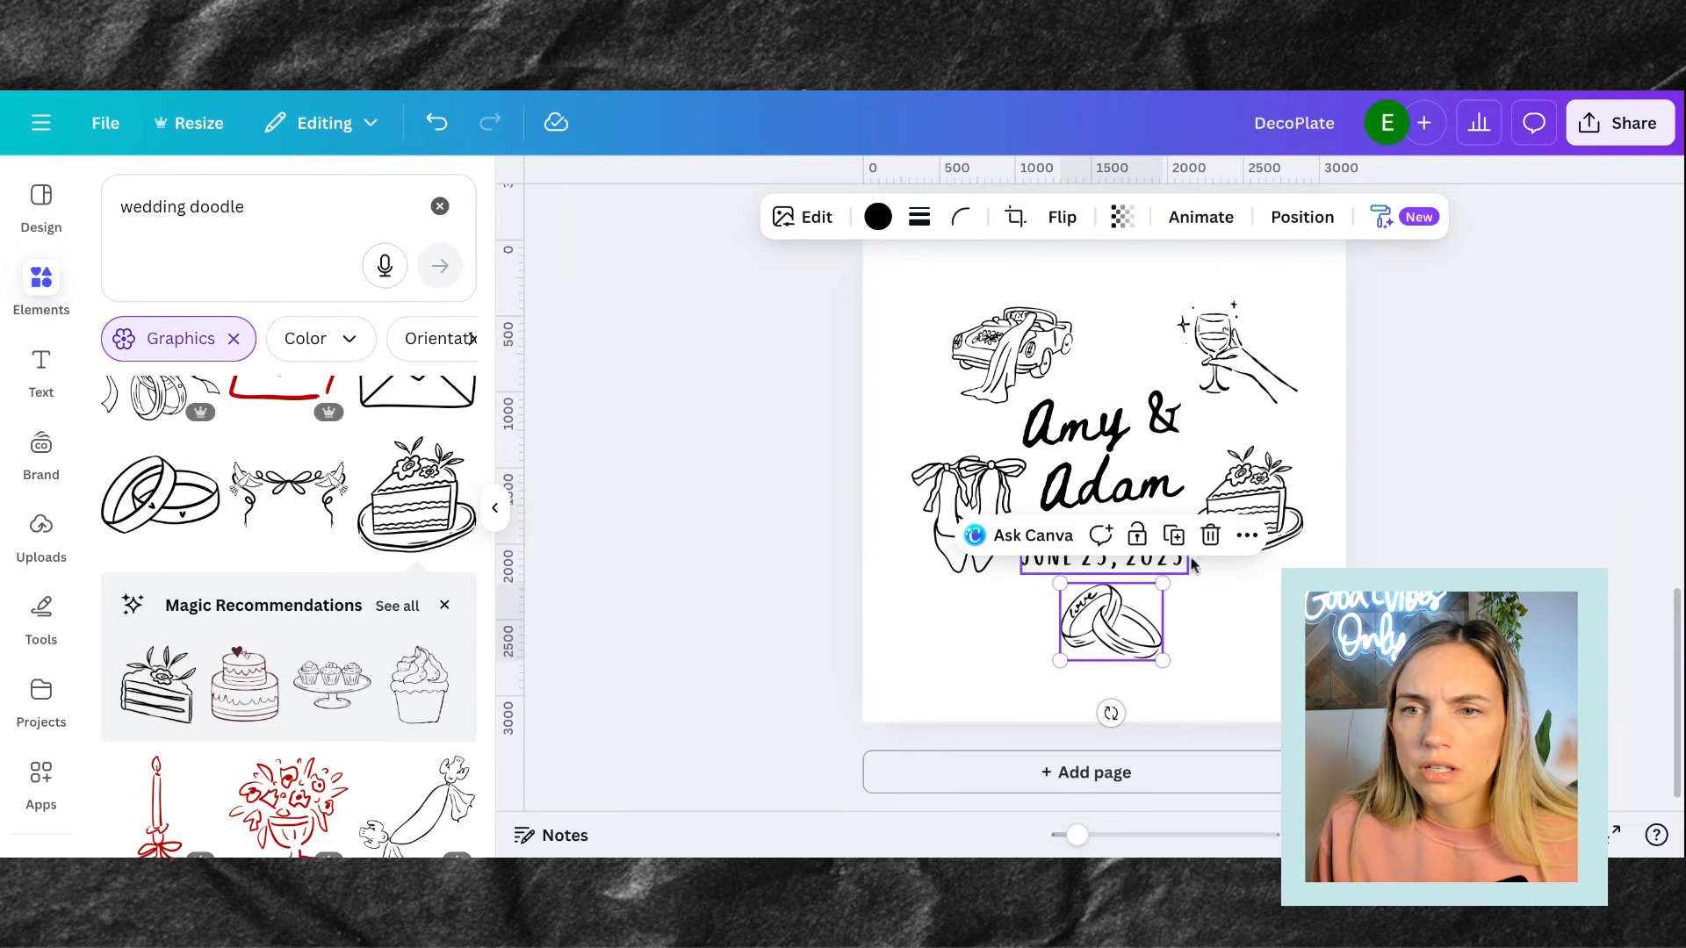
click(1241, 643)
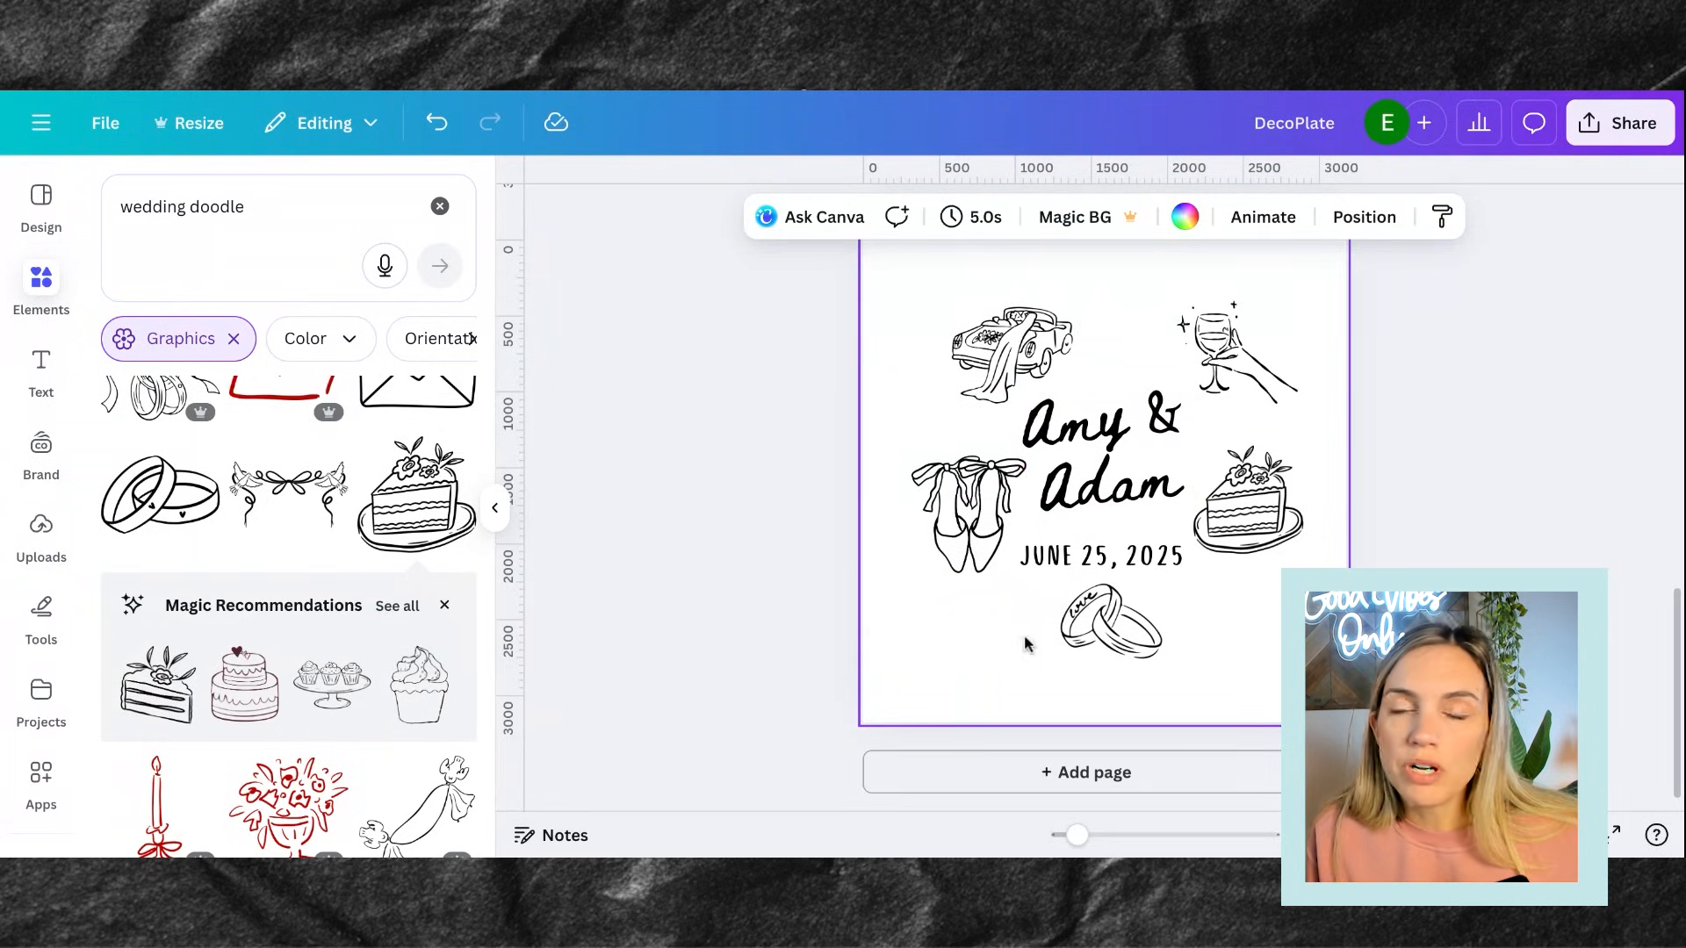
Rotate the bow shoes doodle counterclockwise, shift it slightly and scale it down to clear the date
click(1008, 569)
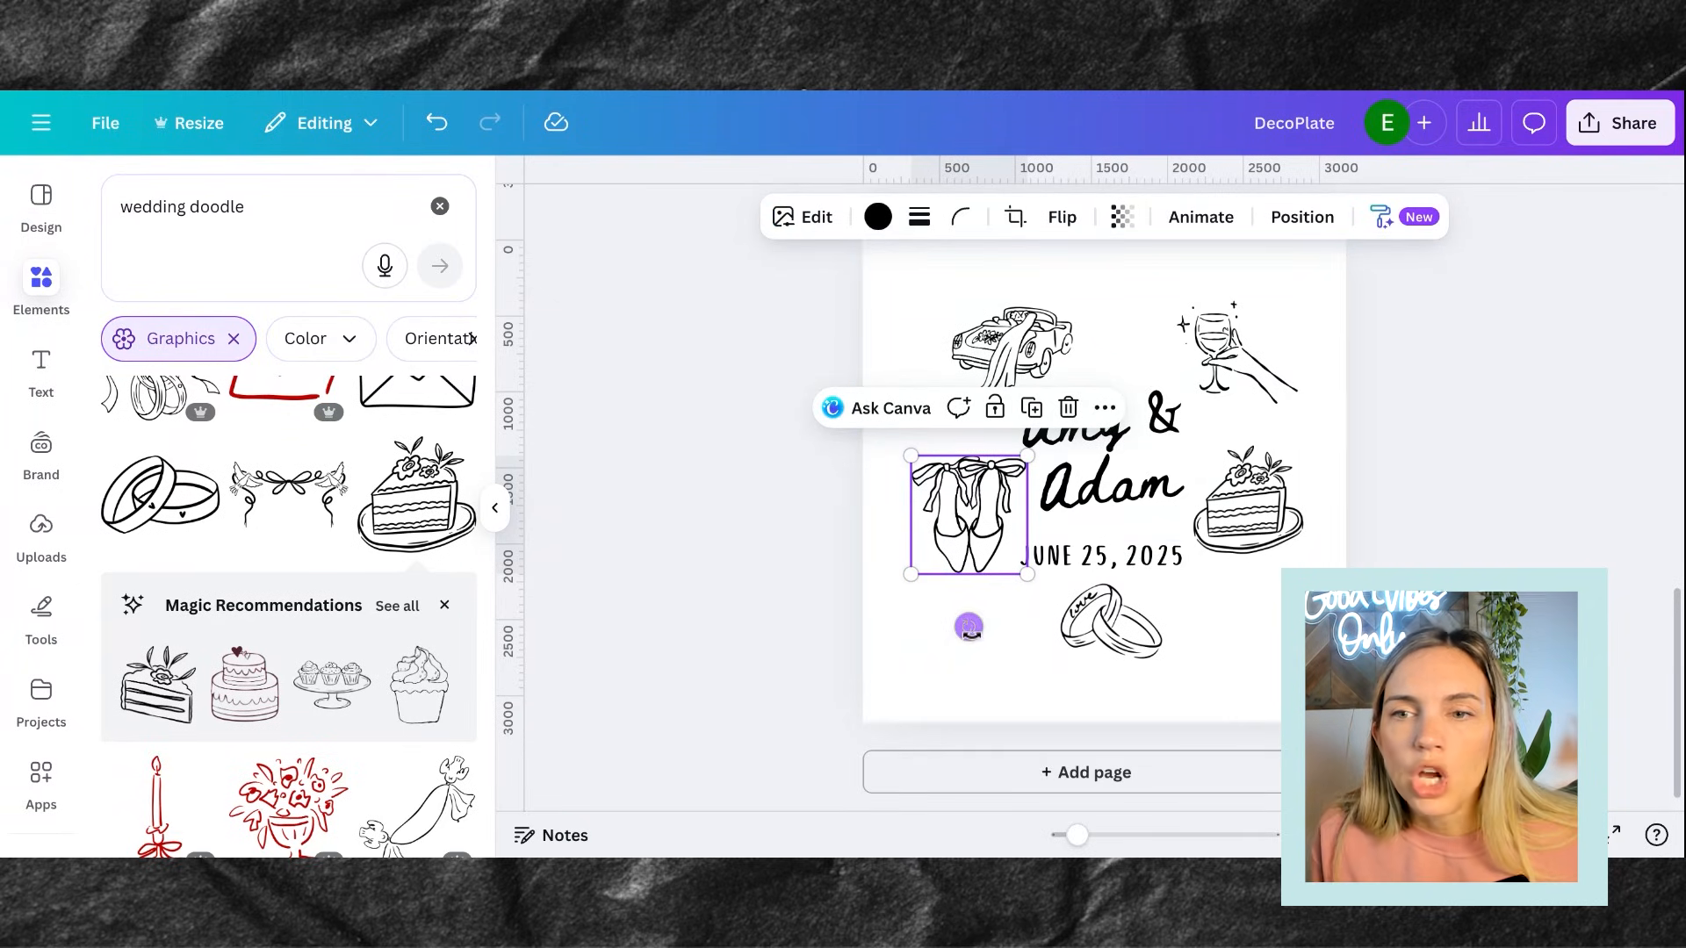
mouse_move(968, 627)
mouse_down()
mouse_move(1019, 659)
mouse_move(996, 626)
mouse_up()
drag(1003, 536, 1005, 546)
drag(930, 596, 938, 582)
Tilt the draped wedding car and the wine glass doodles slightly clockwise
click(1009, 347)
drag(1012, 450, 1001, 452)
click(1234, 351)
drag(1236, 448, 1216, 447)
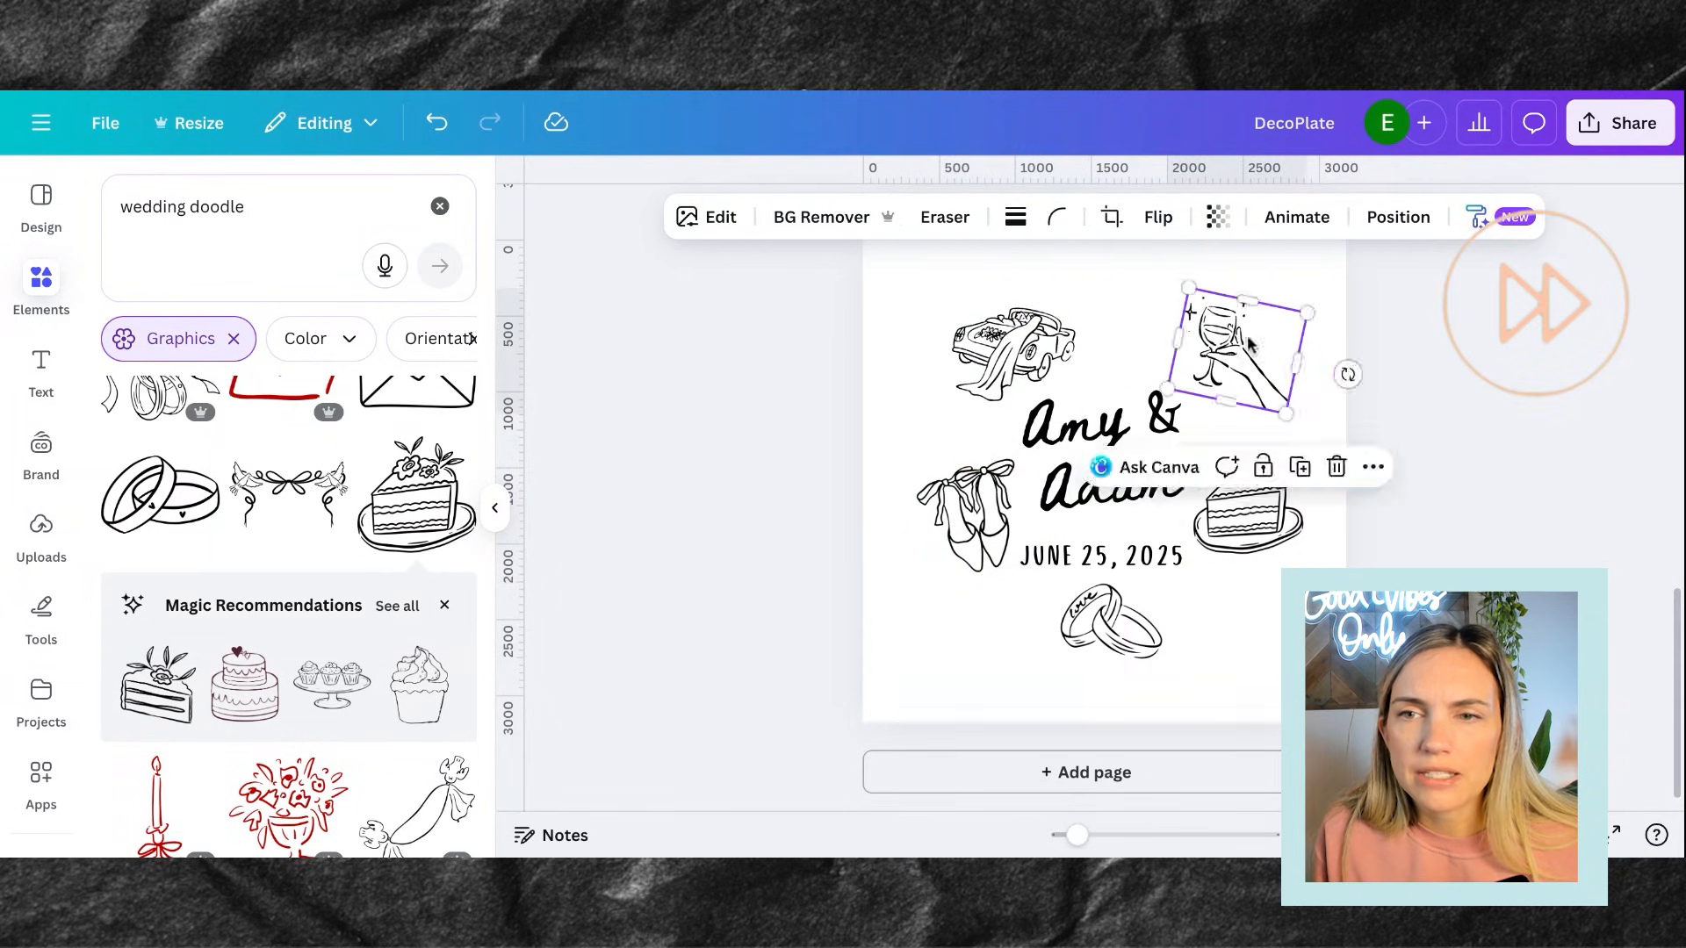
Shift the wedding rings slightly left, and spread the draped car and the wine glass doodles further apart above the names
drag(1236, 351, 1232, 355)
click(1249, 512)
drag(1247, 583, 1156, 654)
mouse_move(1127, 632)
mouse_down()
mouse_move(1142, 639)
mouse_move(1119, 634)
mouse_up()
click(1272, 635)
drag(1230, 364, 1225, 370)
drag(1053, 359, 1032, 364)
drag(1226, 369, 1242, 375)
click(1010, 364)
Move the bow shoes and the cake slice down beside the date and scale the shoes down slightly
drag(962, 552, 959, 606)
drag(1248, 507, 1248, 584)
drag(1238, 562, 1242, 572)
click(966, 571)
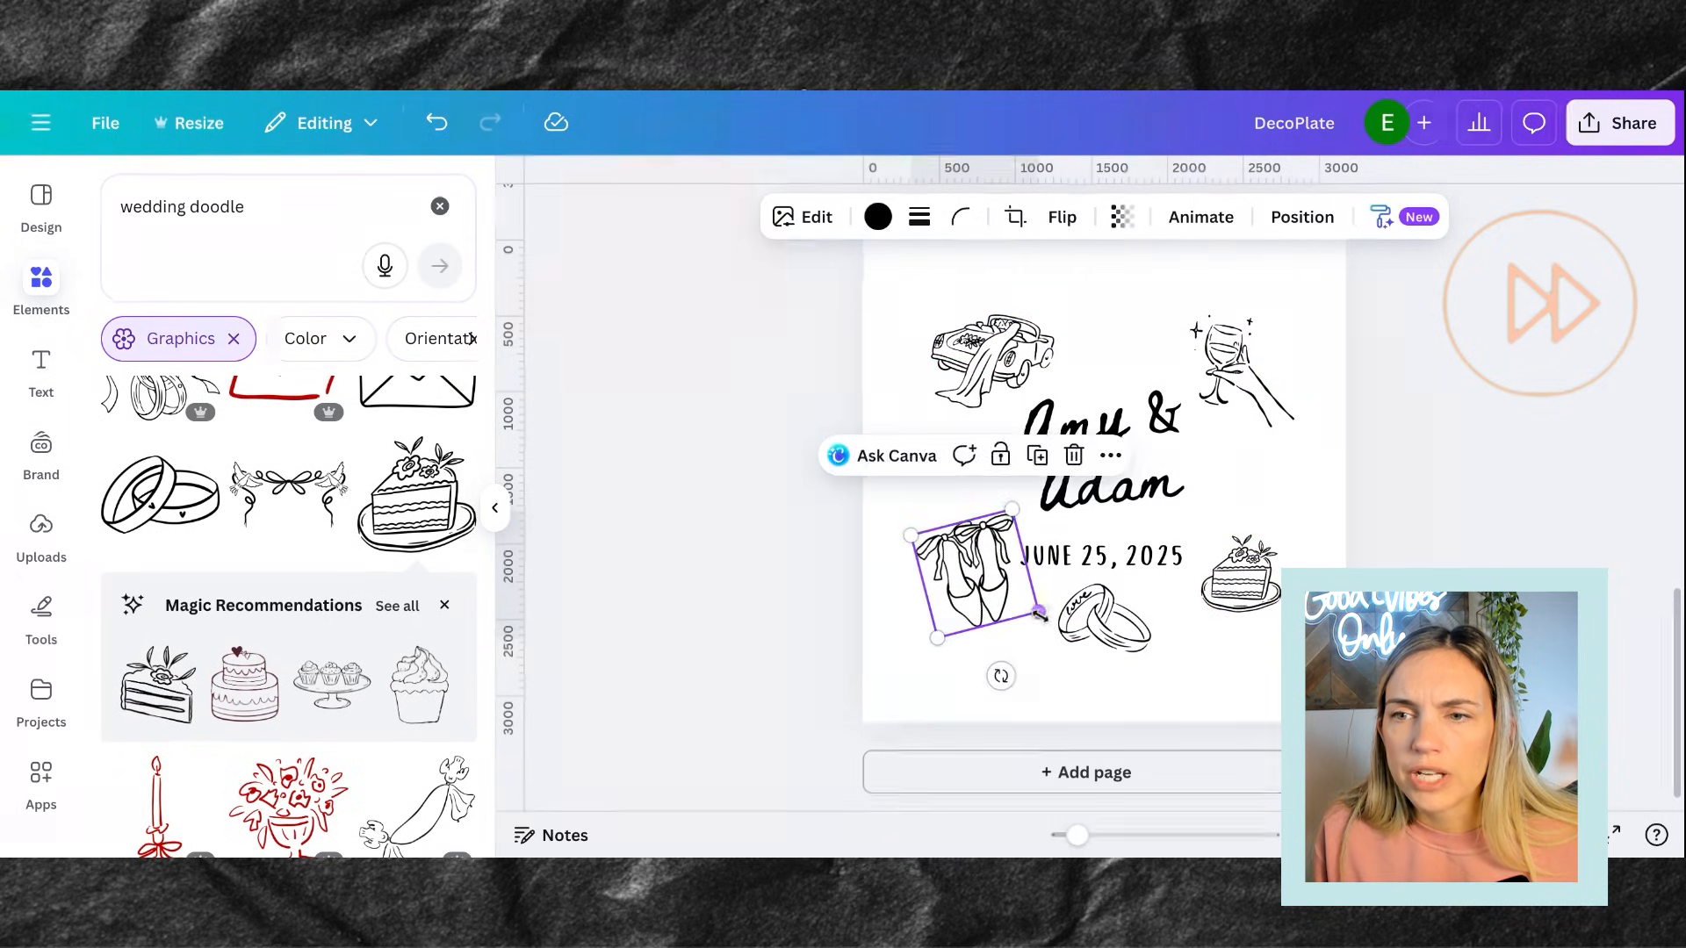
drag(1027, 615, 1018, 608)
Move the draped car and the wine glass slightly down, closer to the couple's names
click(993, 360)
drag(992, 360, 992, 375)
click(1258, 378)
drag(1258, 378, 1259, 403)
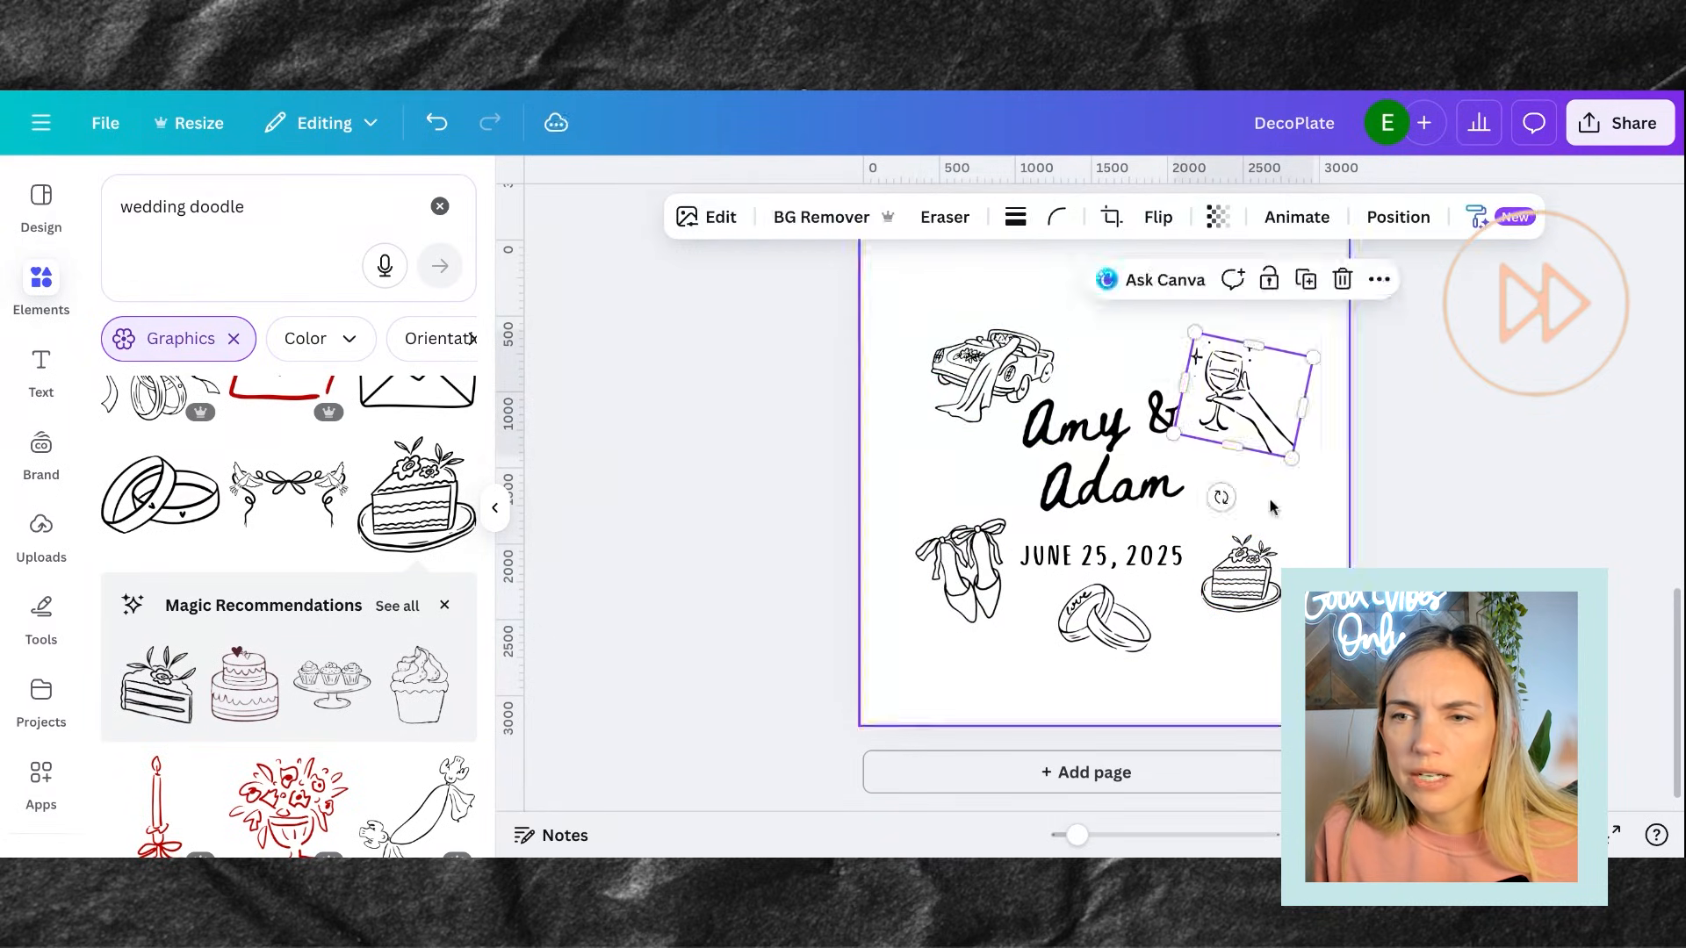
click(1272, 503)
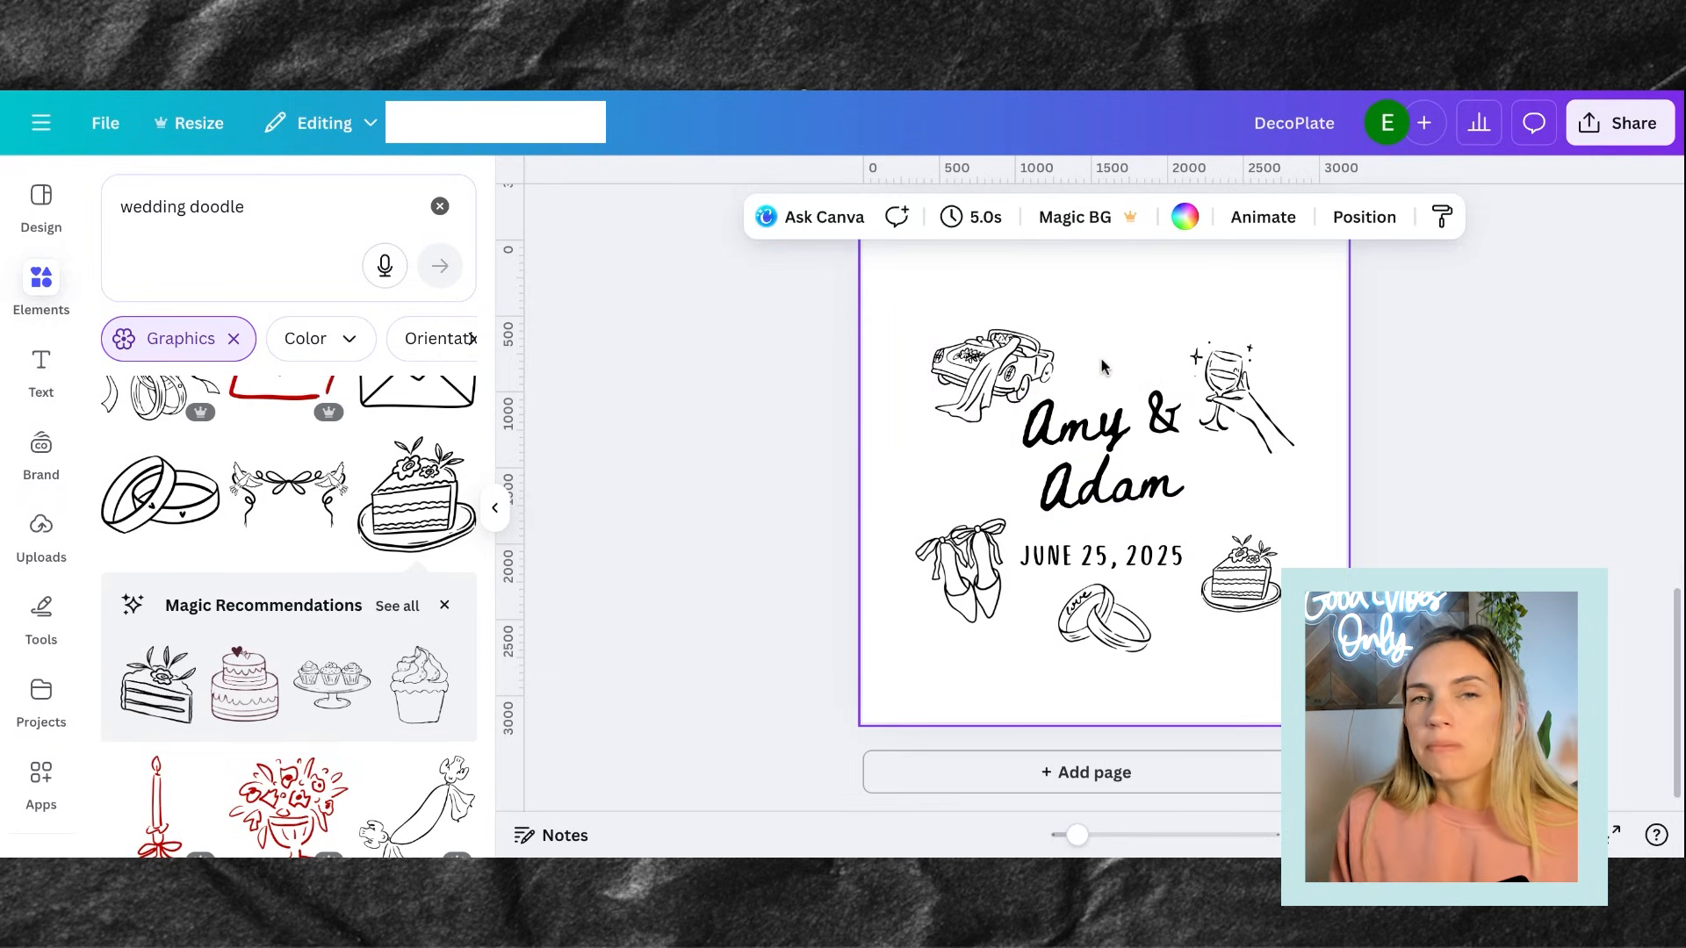
Tilt the bow shoes doodle slightly counterclockwise and nudge the cake slice slightly up on the plate page
scroll(1104, 365, up, 5)
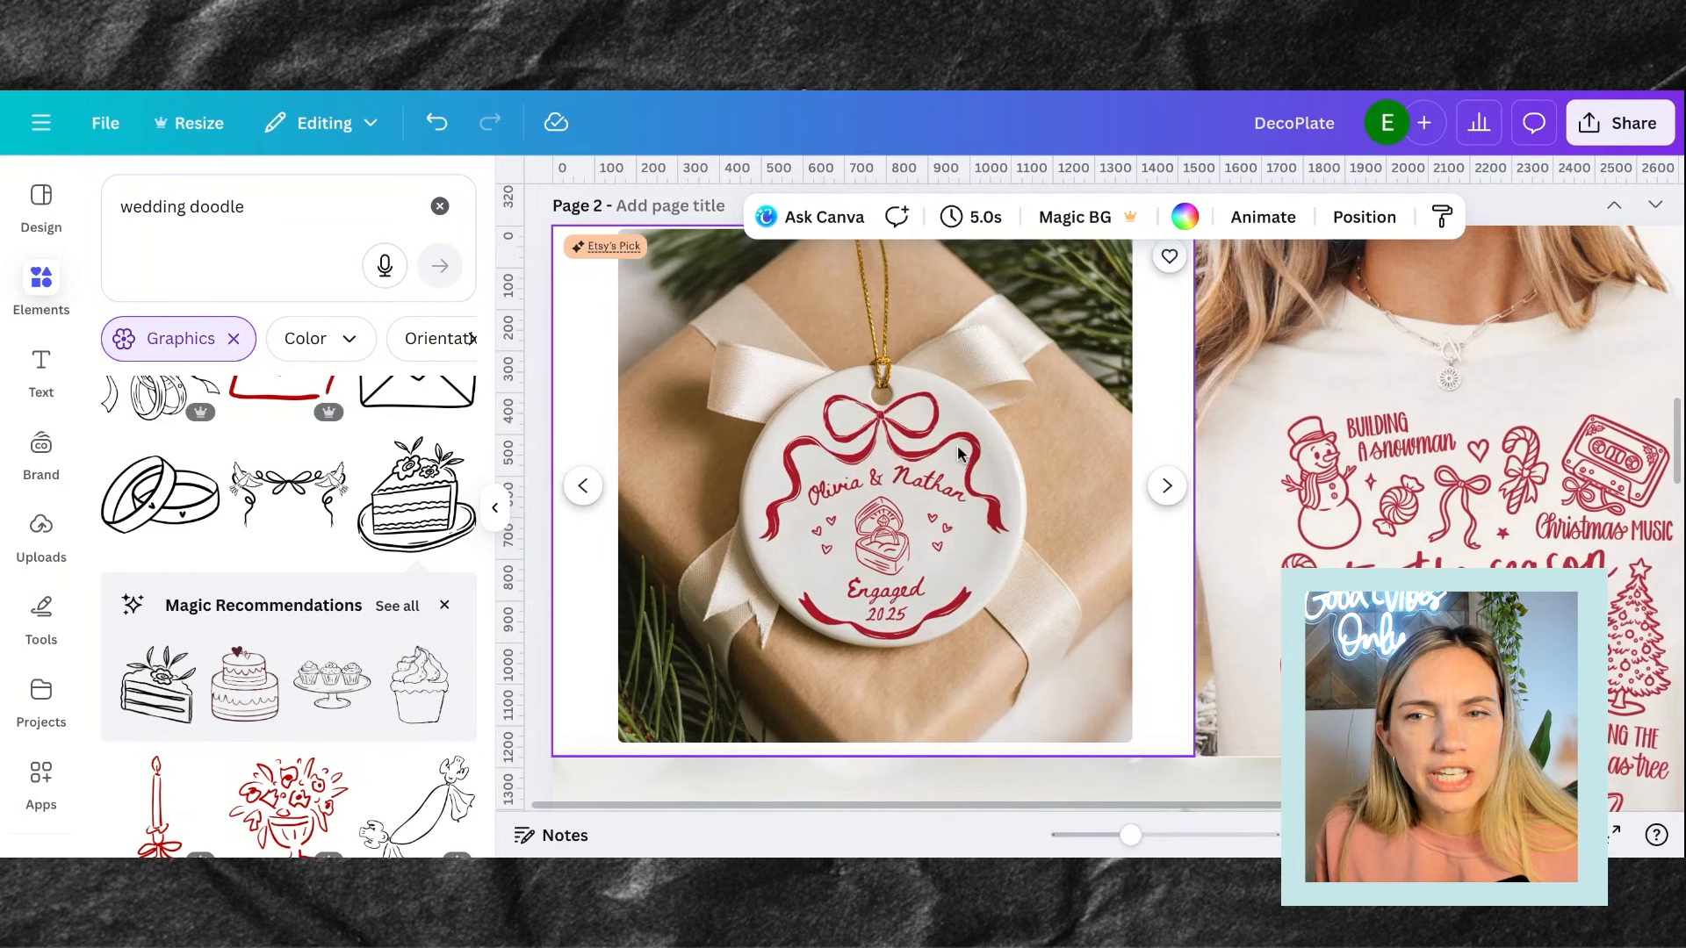
scroll(958, 452, down, 3)
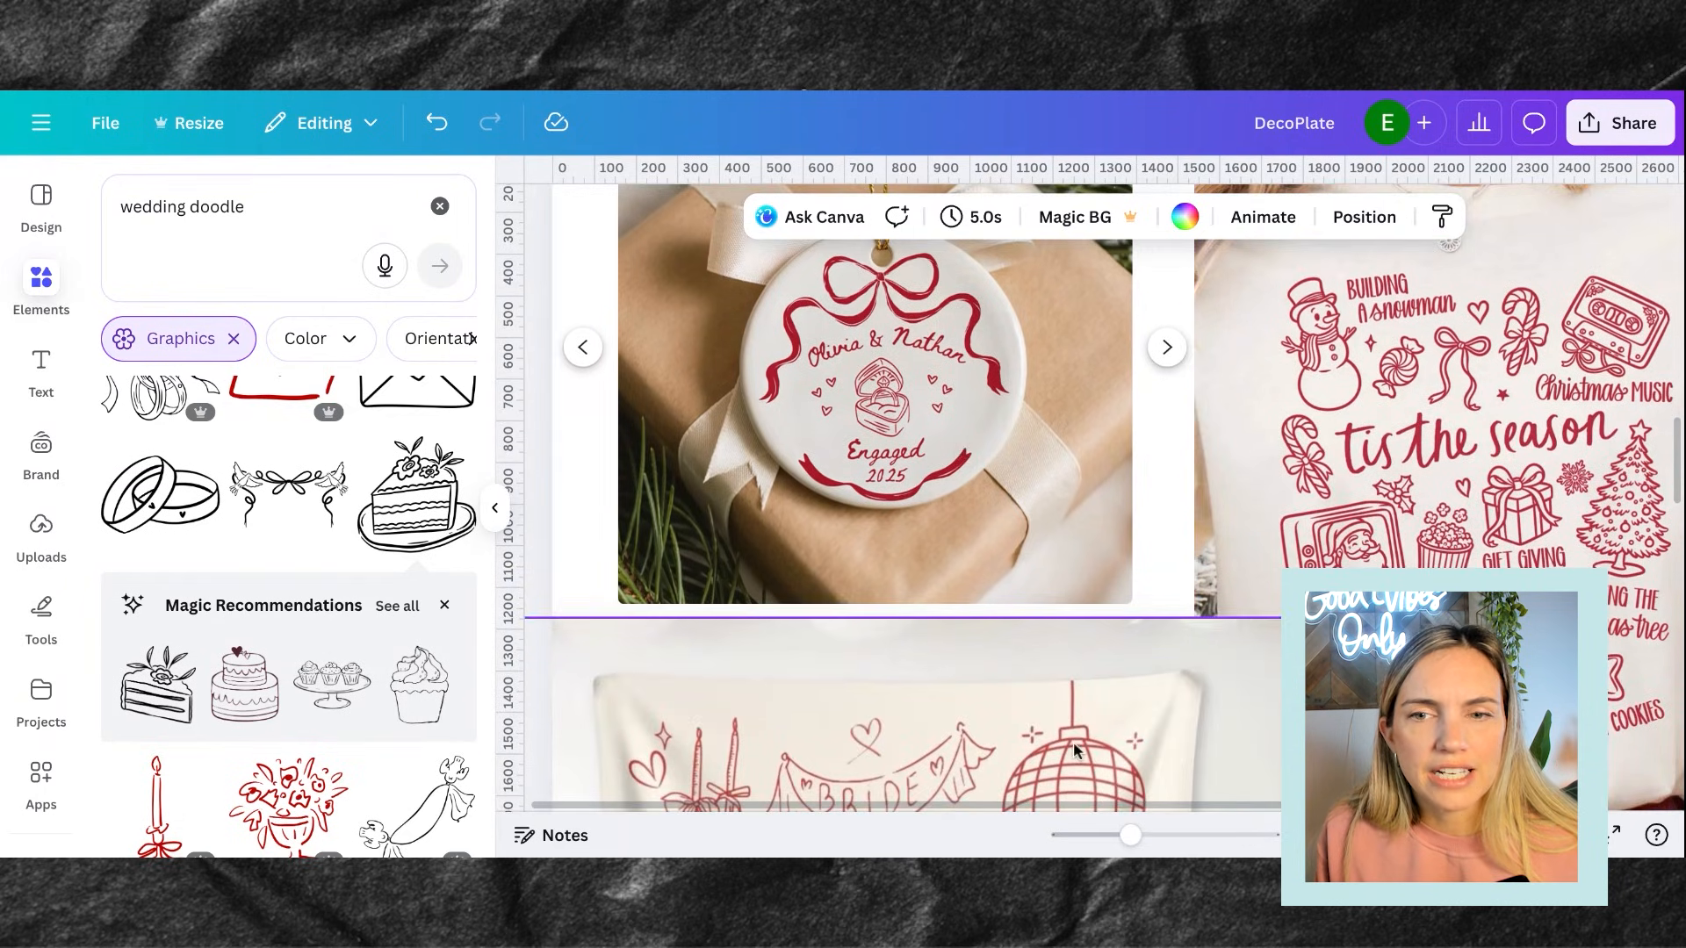
drag(1131, 835, 1064, 843)
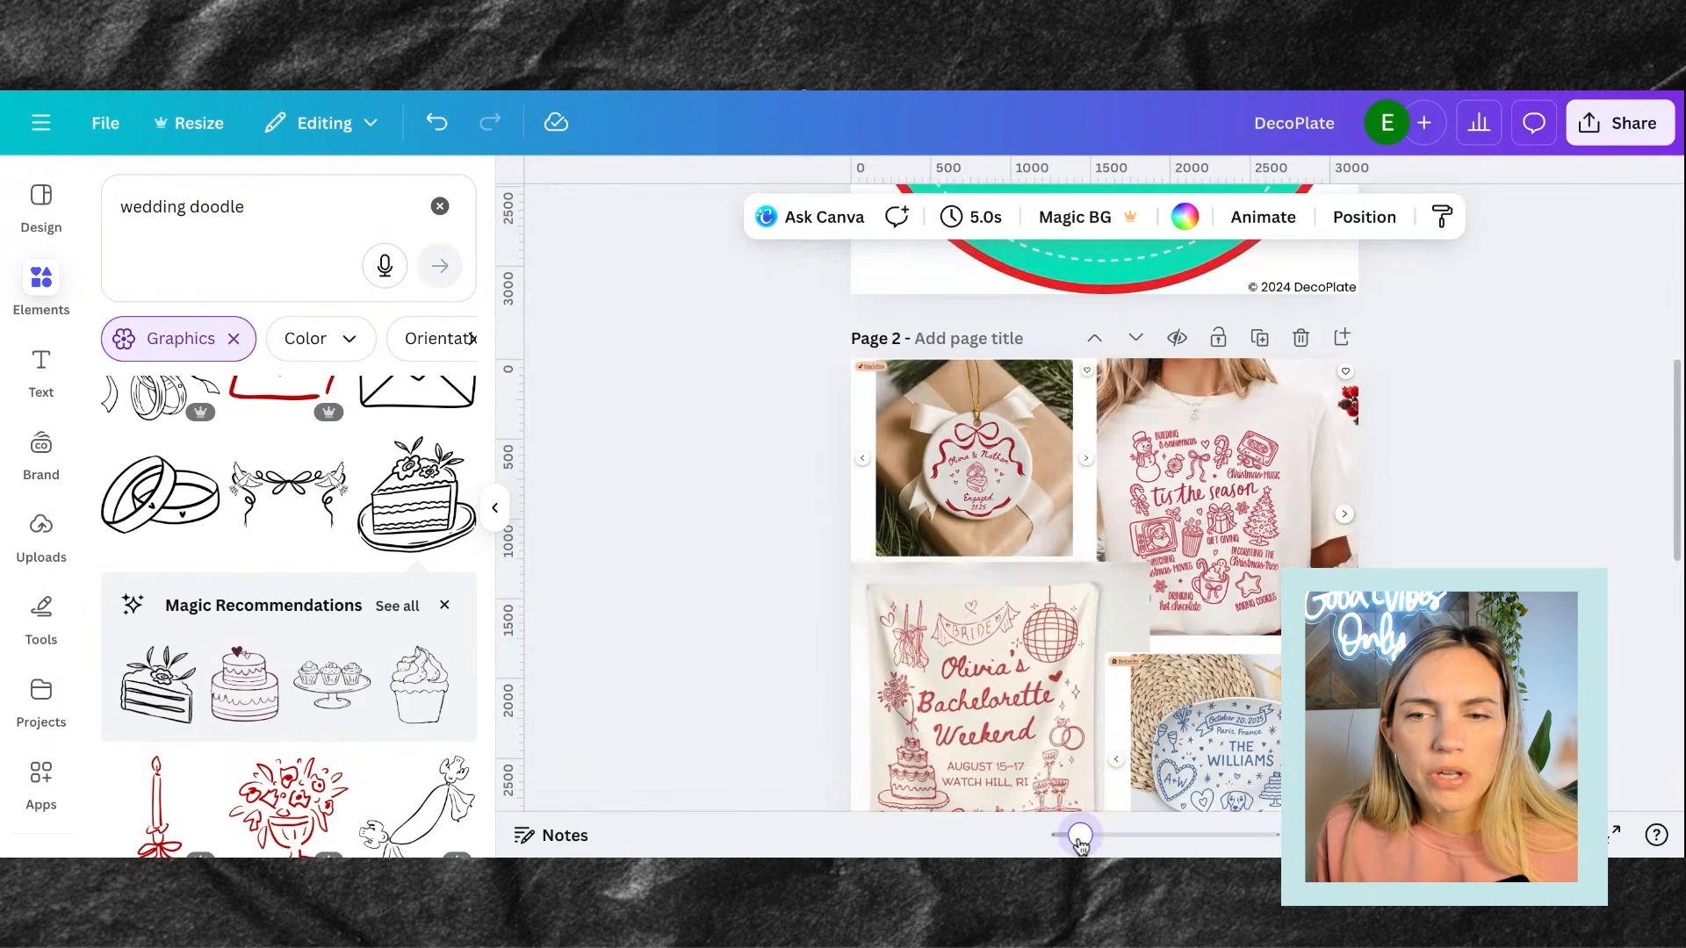
scroll(1086, 584, down, 6)
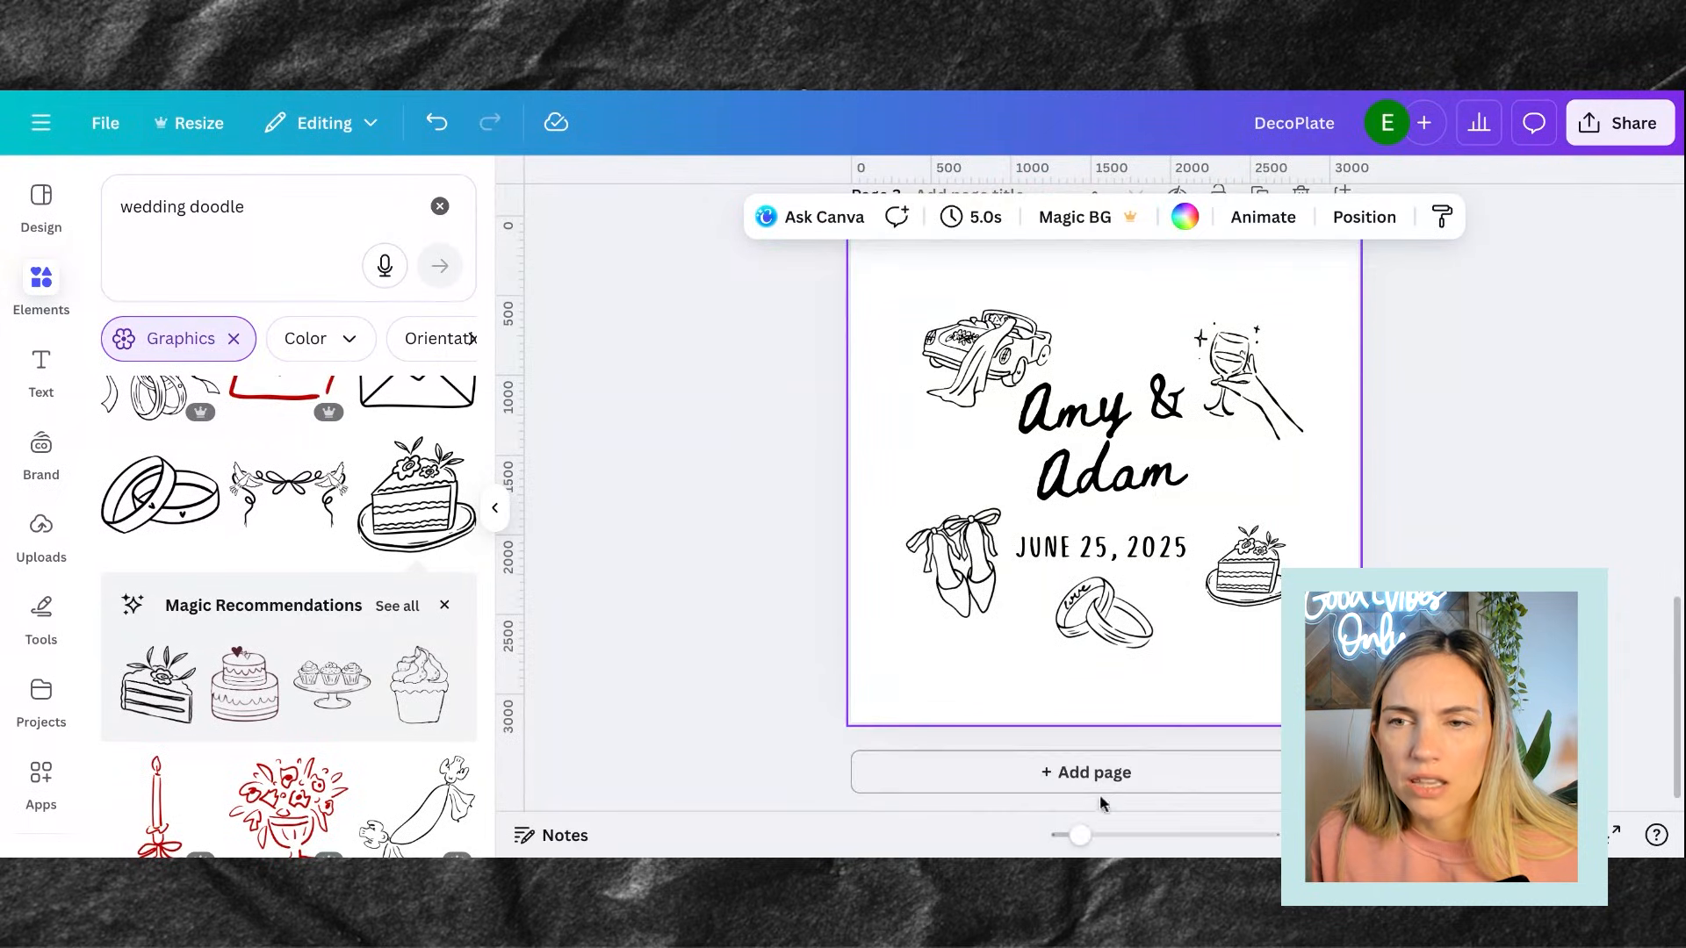
drag(1080, 835, 1091, 835)
click(918, 579)
drag(928, 696, 960, 684)
drag(1250, 575, 1251, 556)
click(1261, 681)
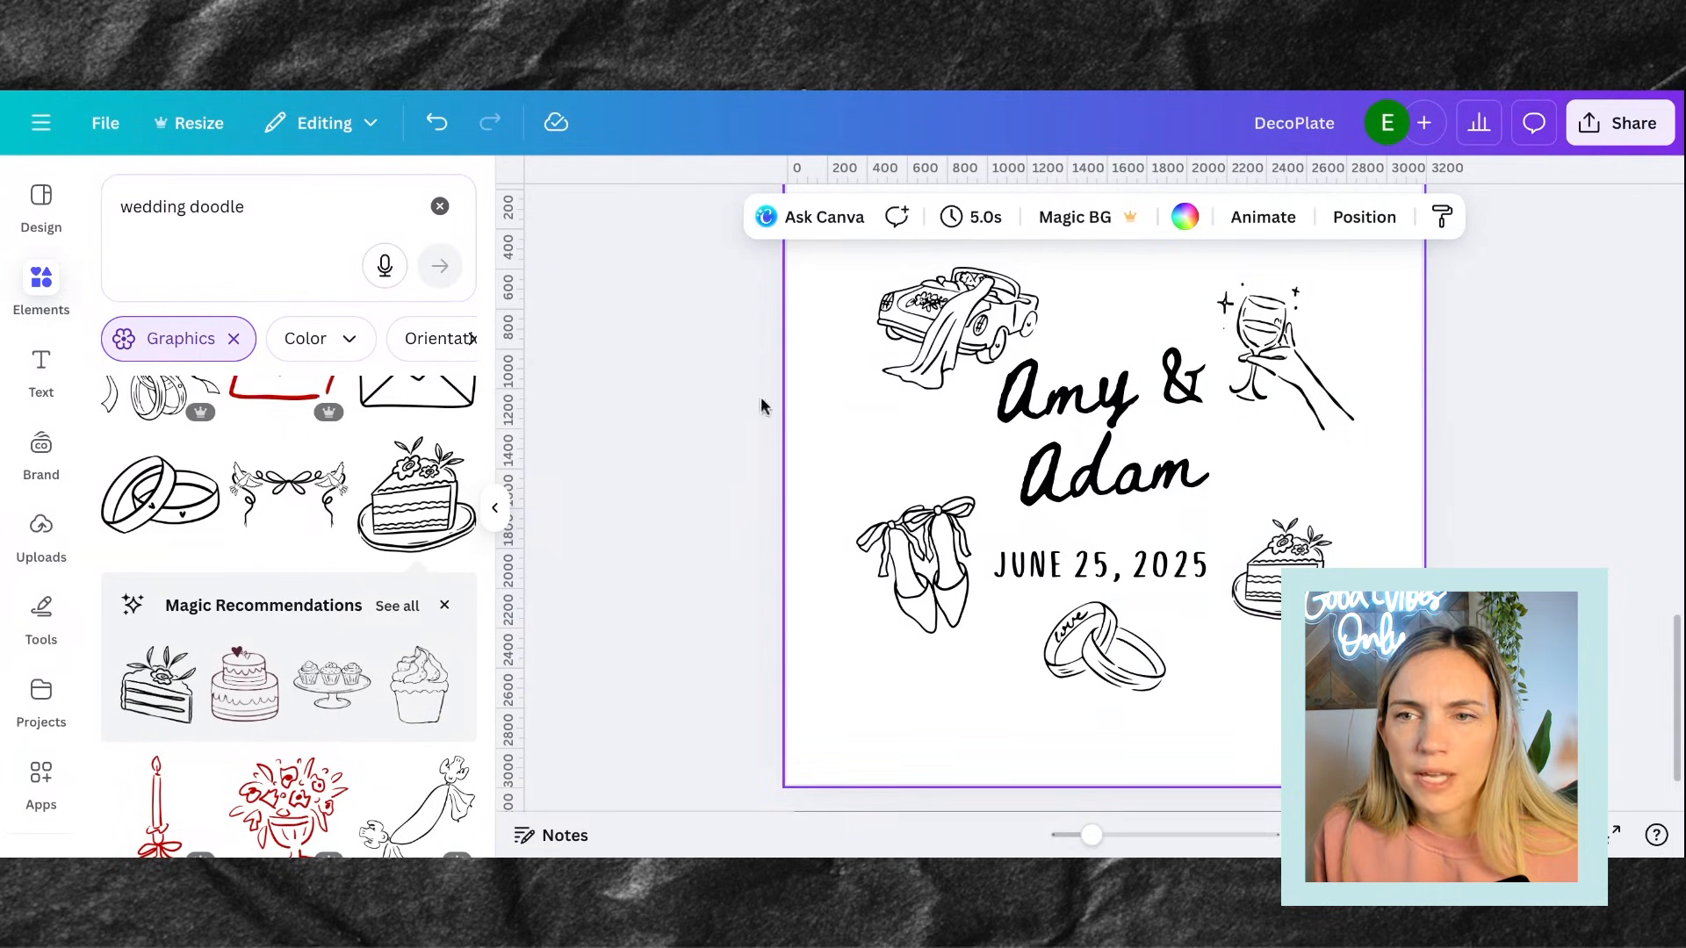
Search the graphics for "messy bow", add the thin black line-drawn bow and place it above the names
click(262, 194)
text(messy b)
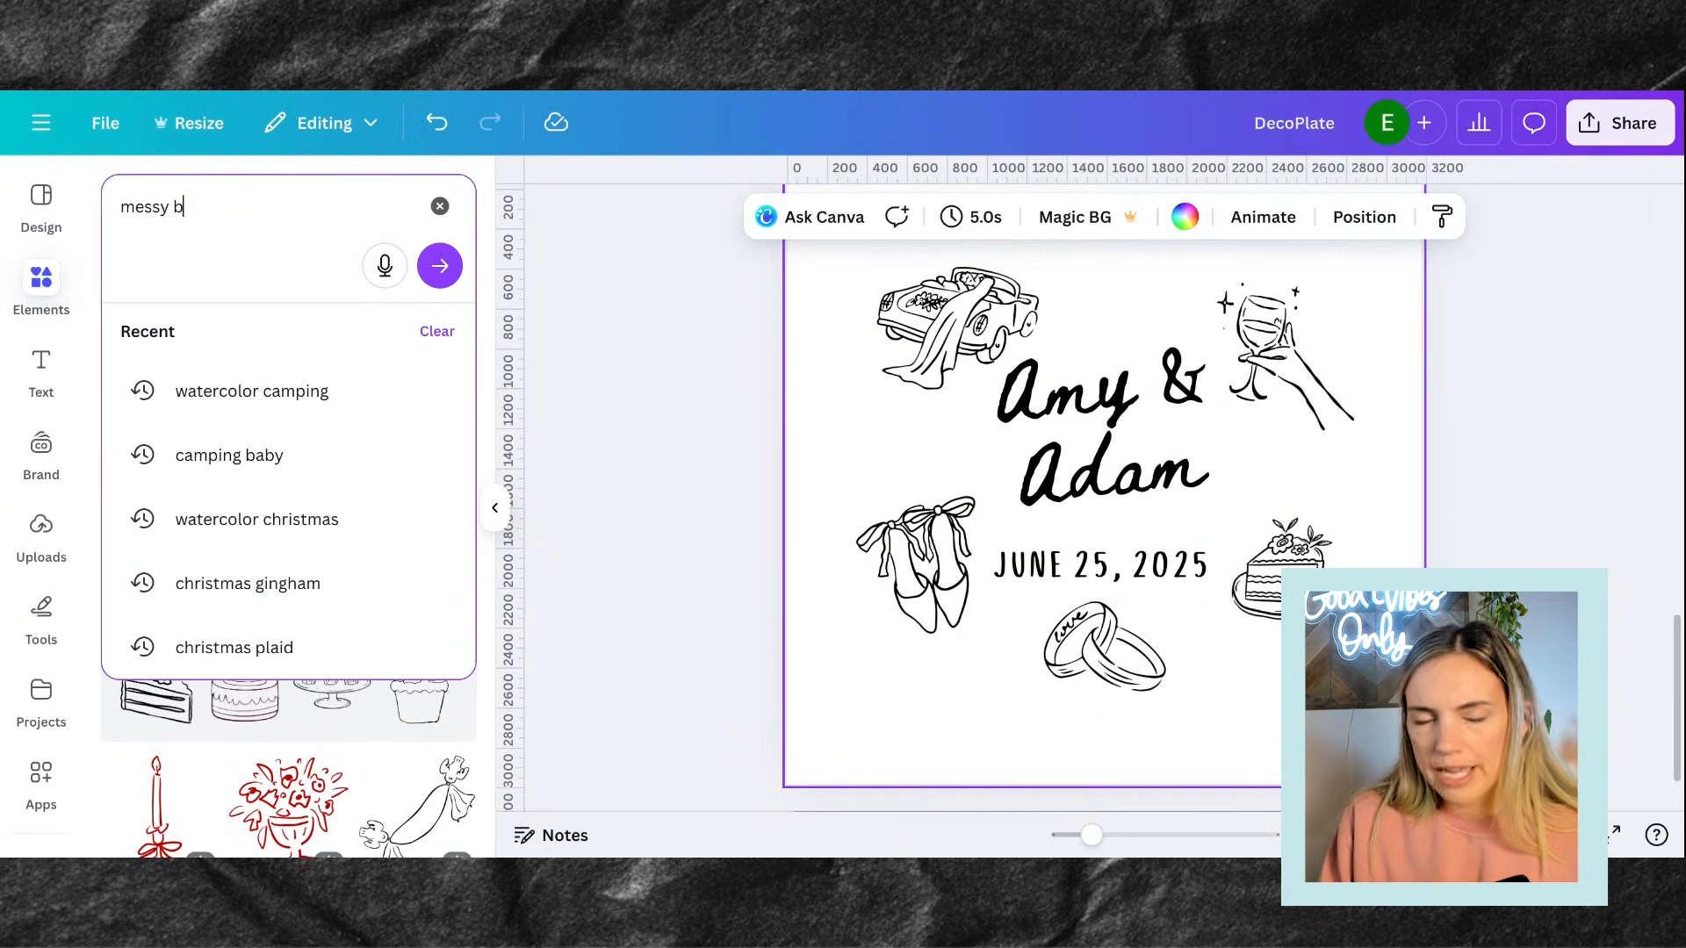
text(ow)
key(Return)
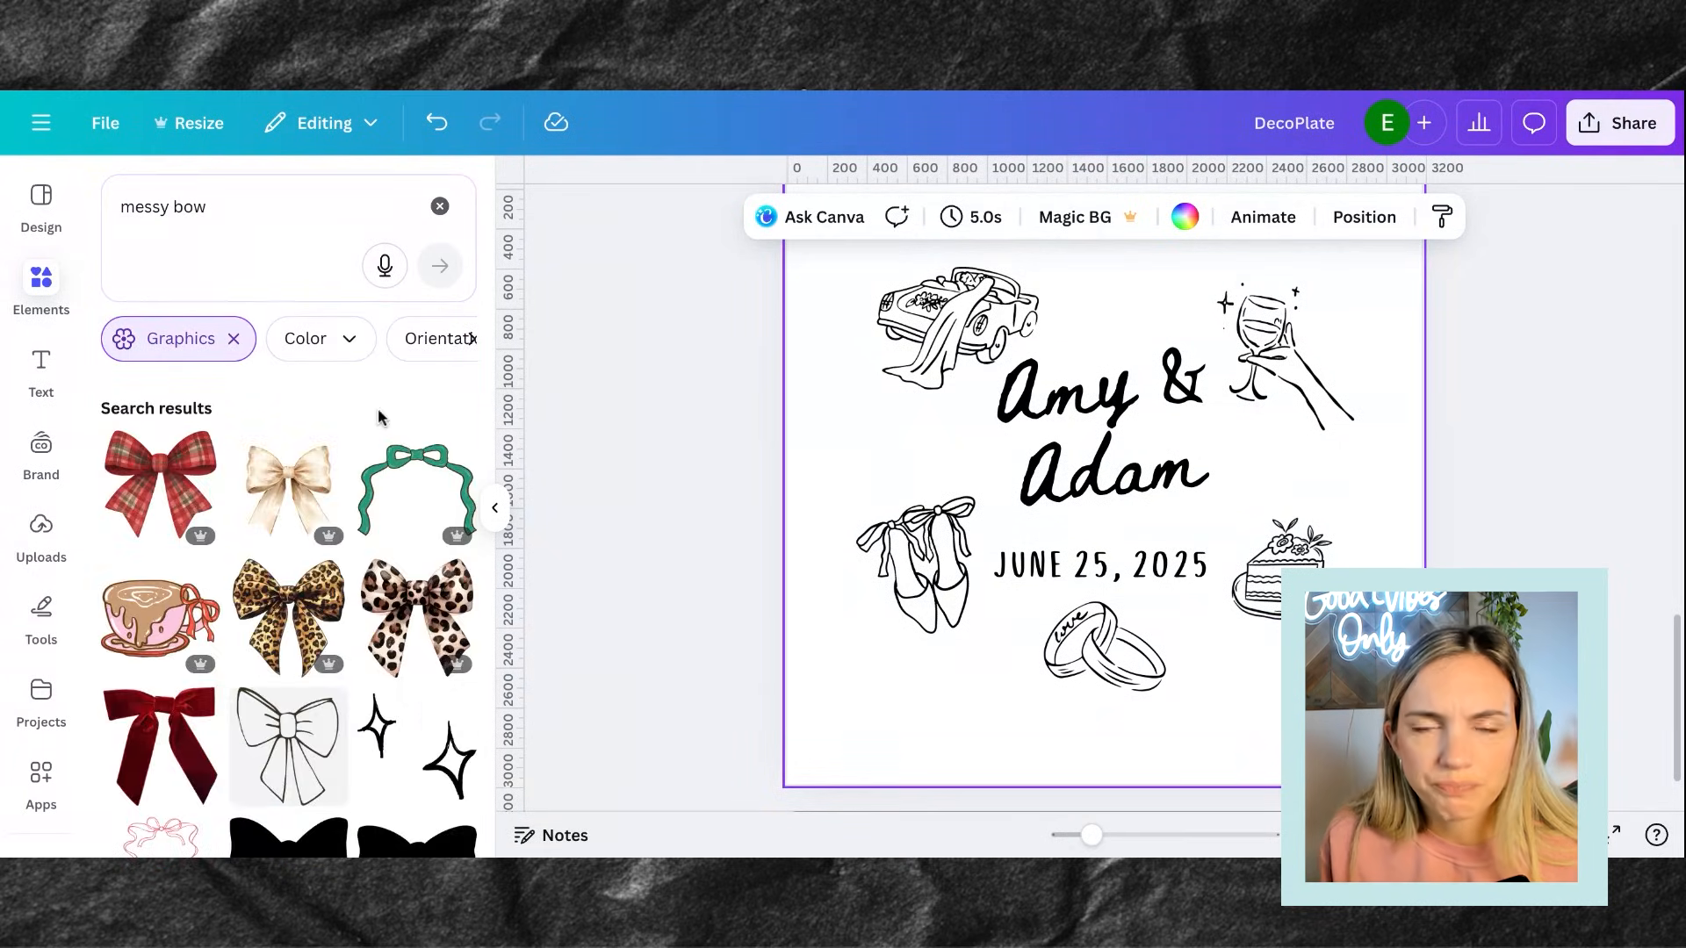
scroll(379, 416, down, 5)
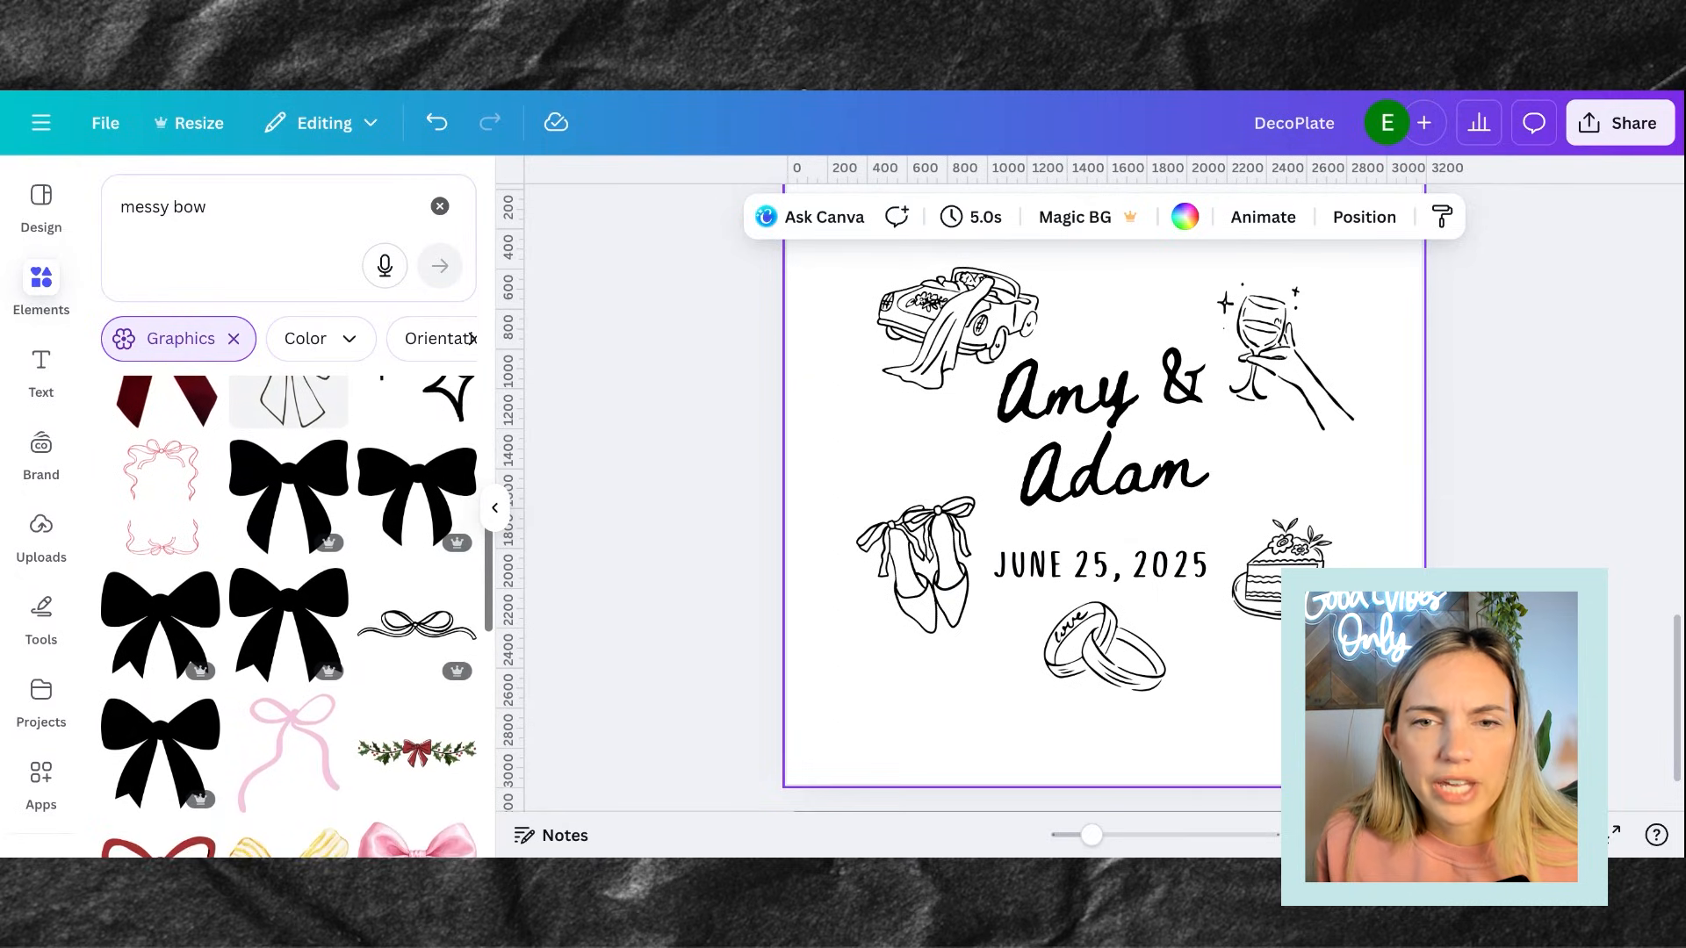
scroll(419, 545, down, 1)
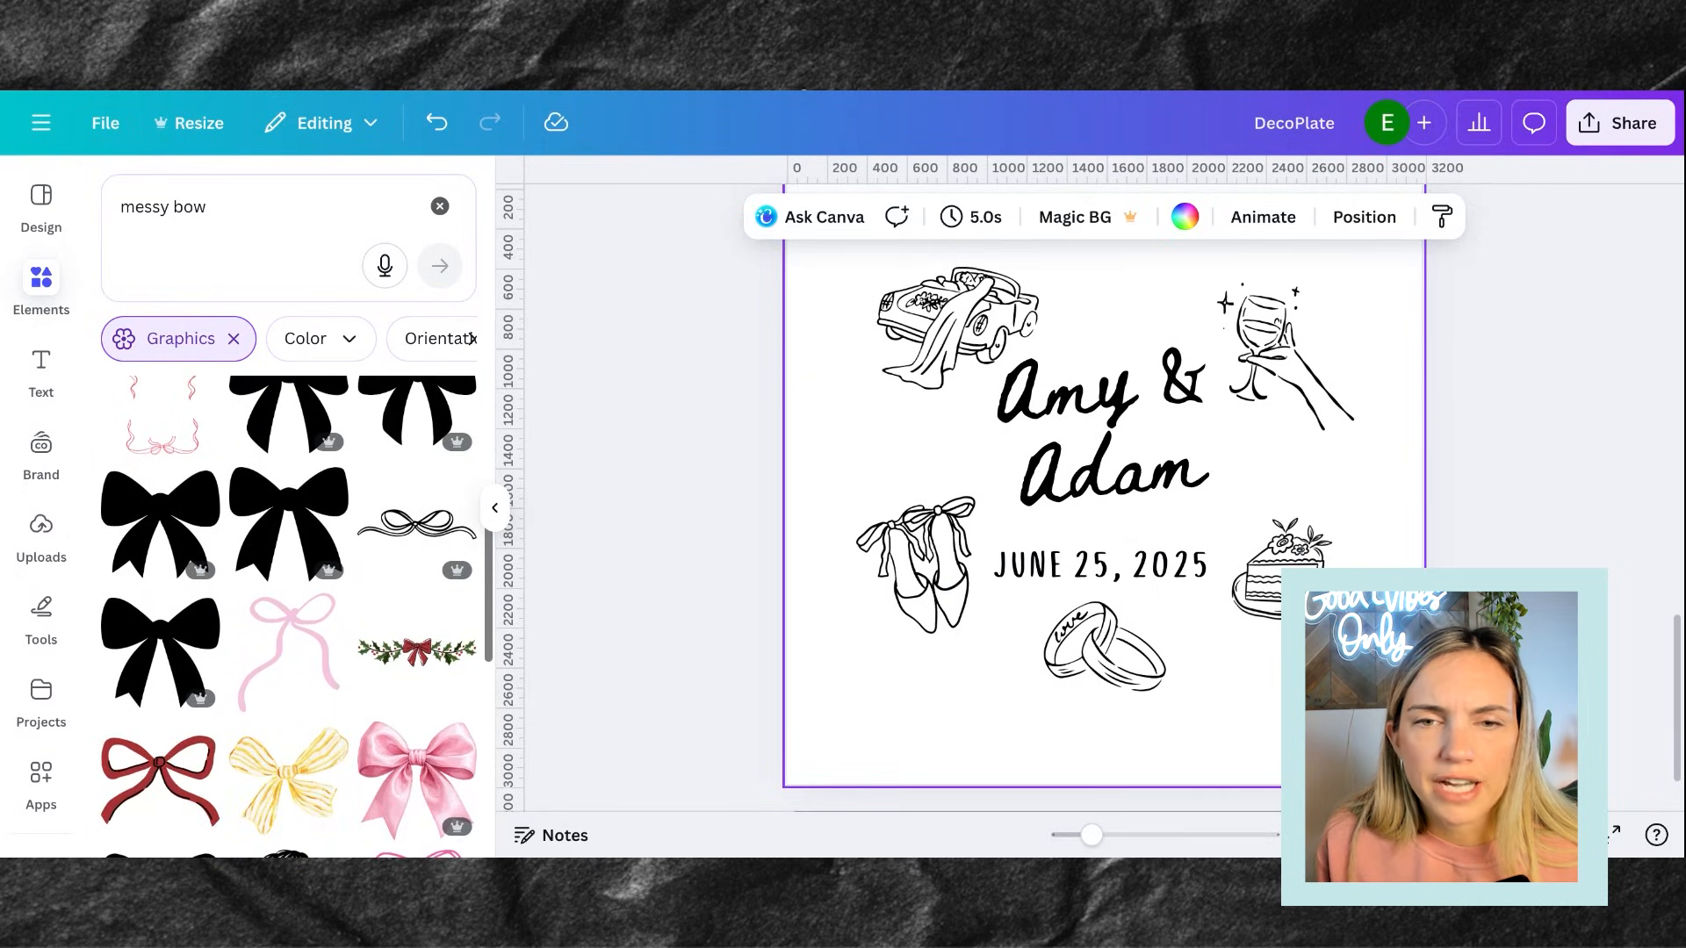
click(417, 534)
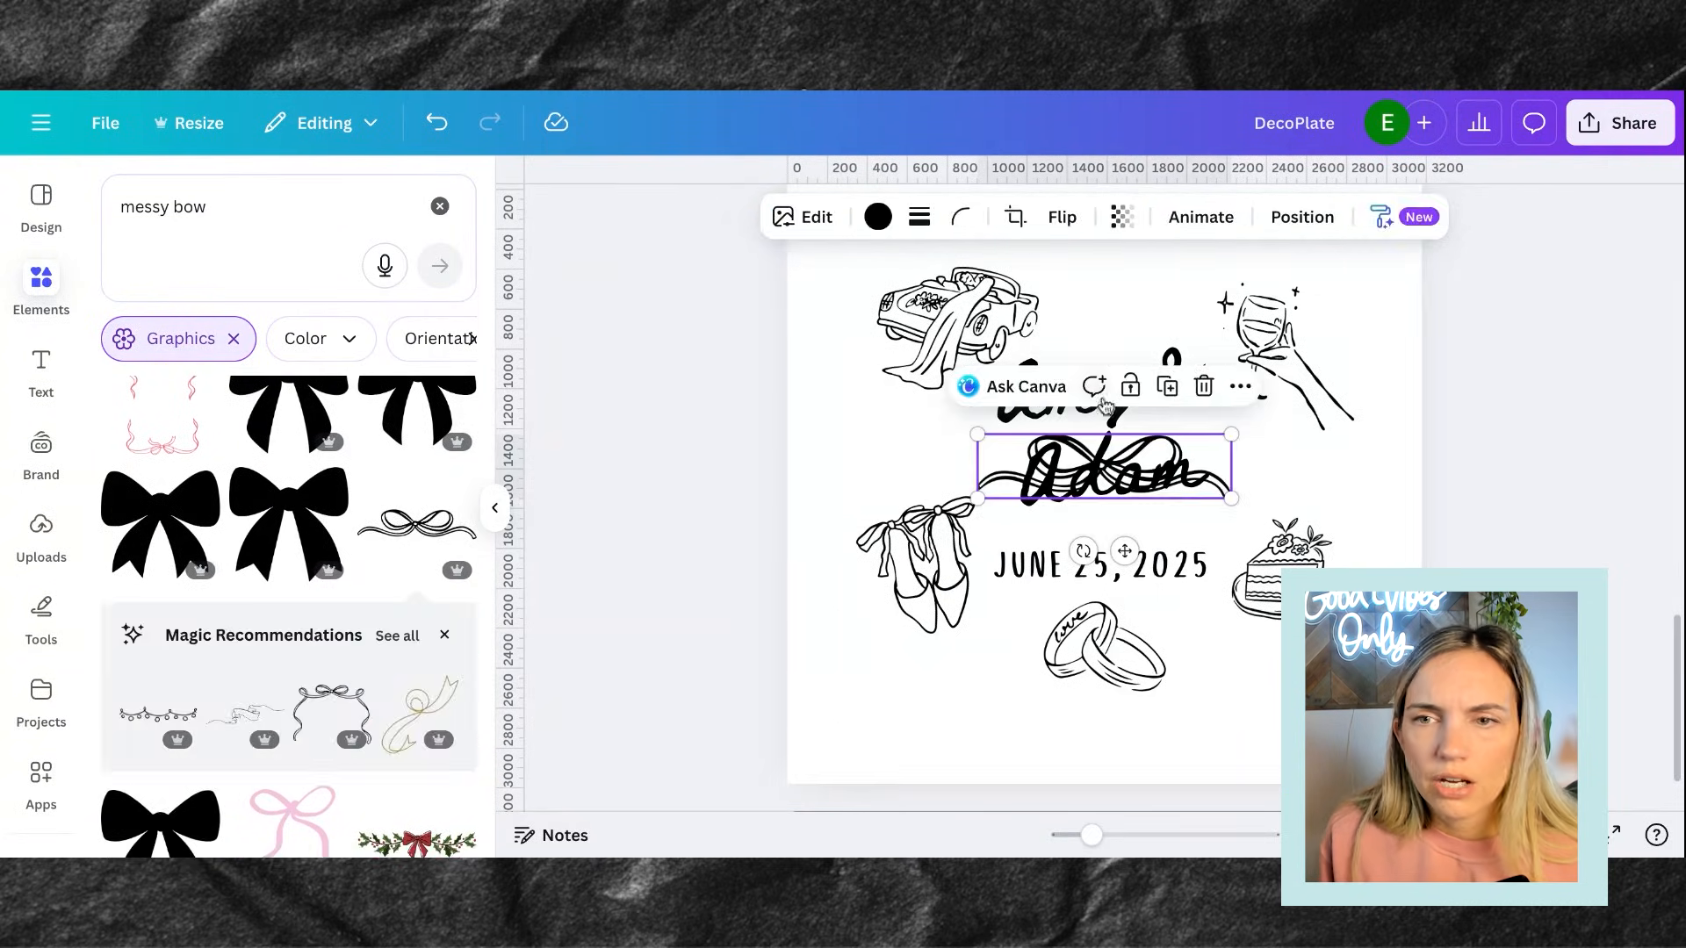
drag(1222, 469, 1244, 298)
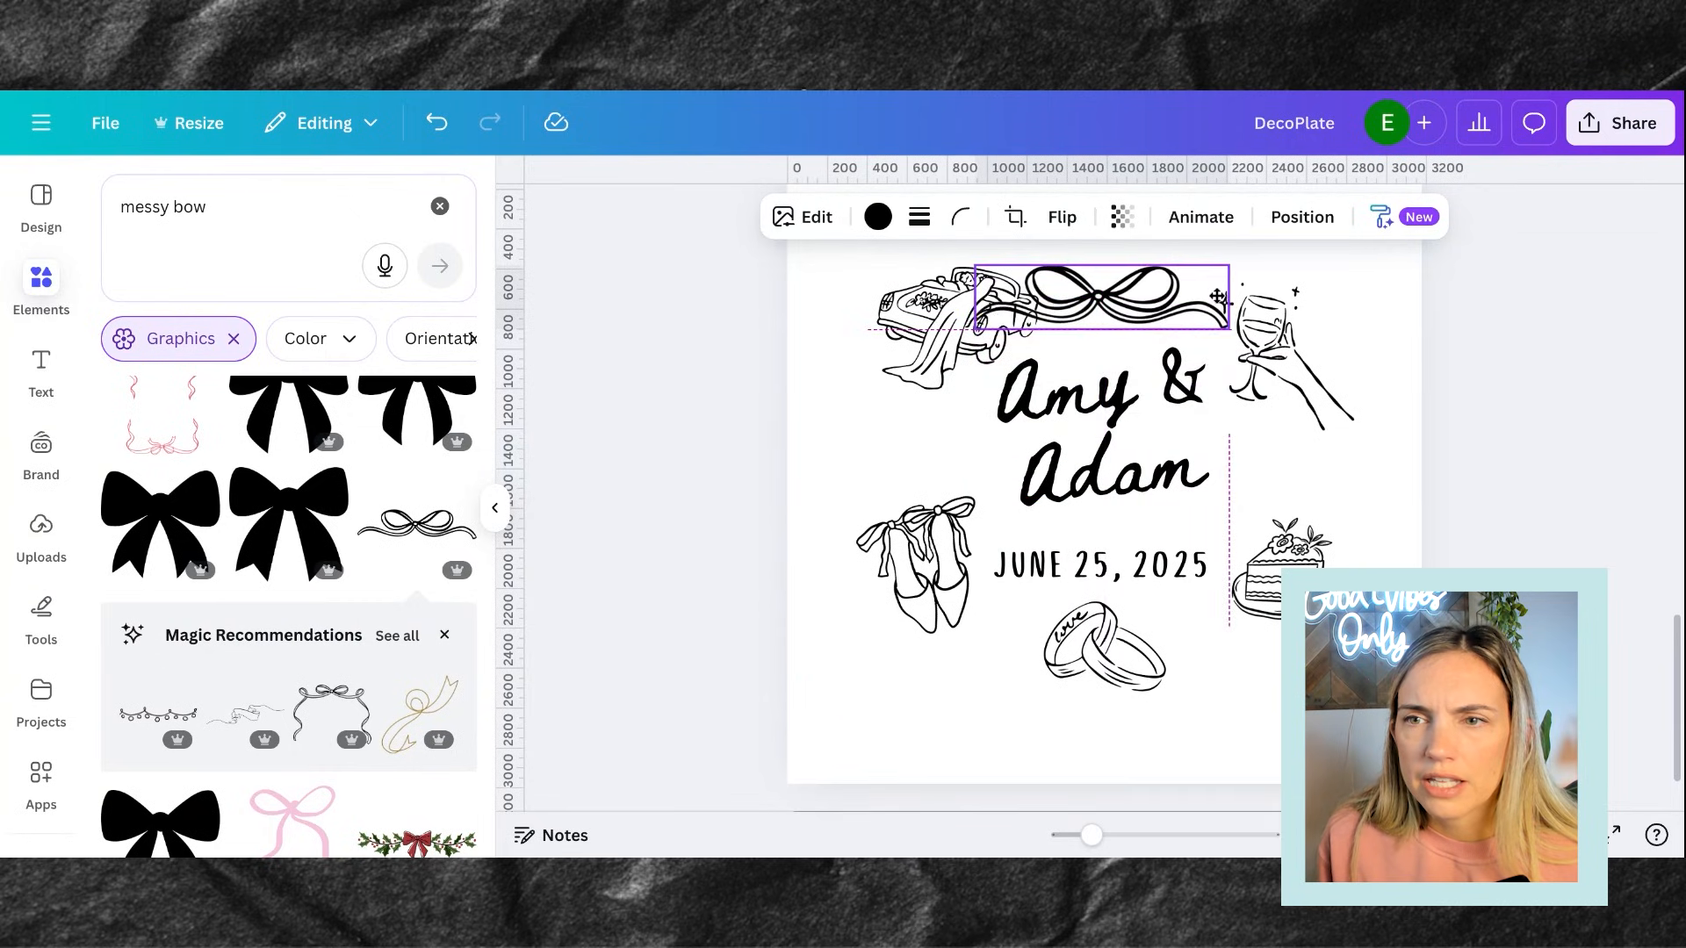
Move the draped car outward and down, scale it down slightly, and lower the wine glass to clear the bow
drag(905, 321, 889, 358)
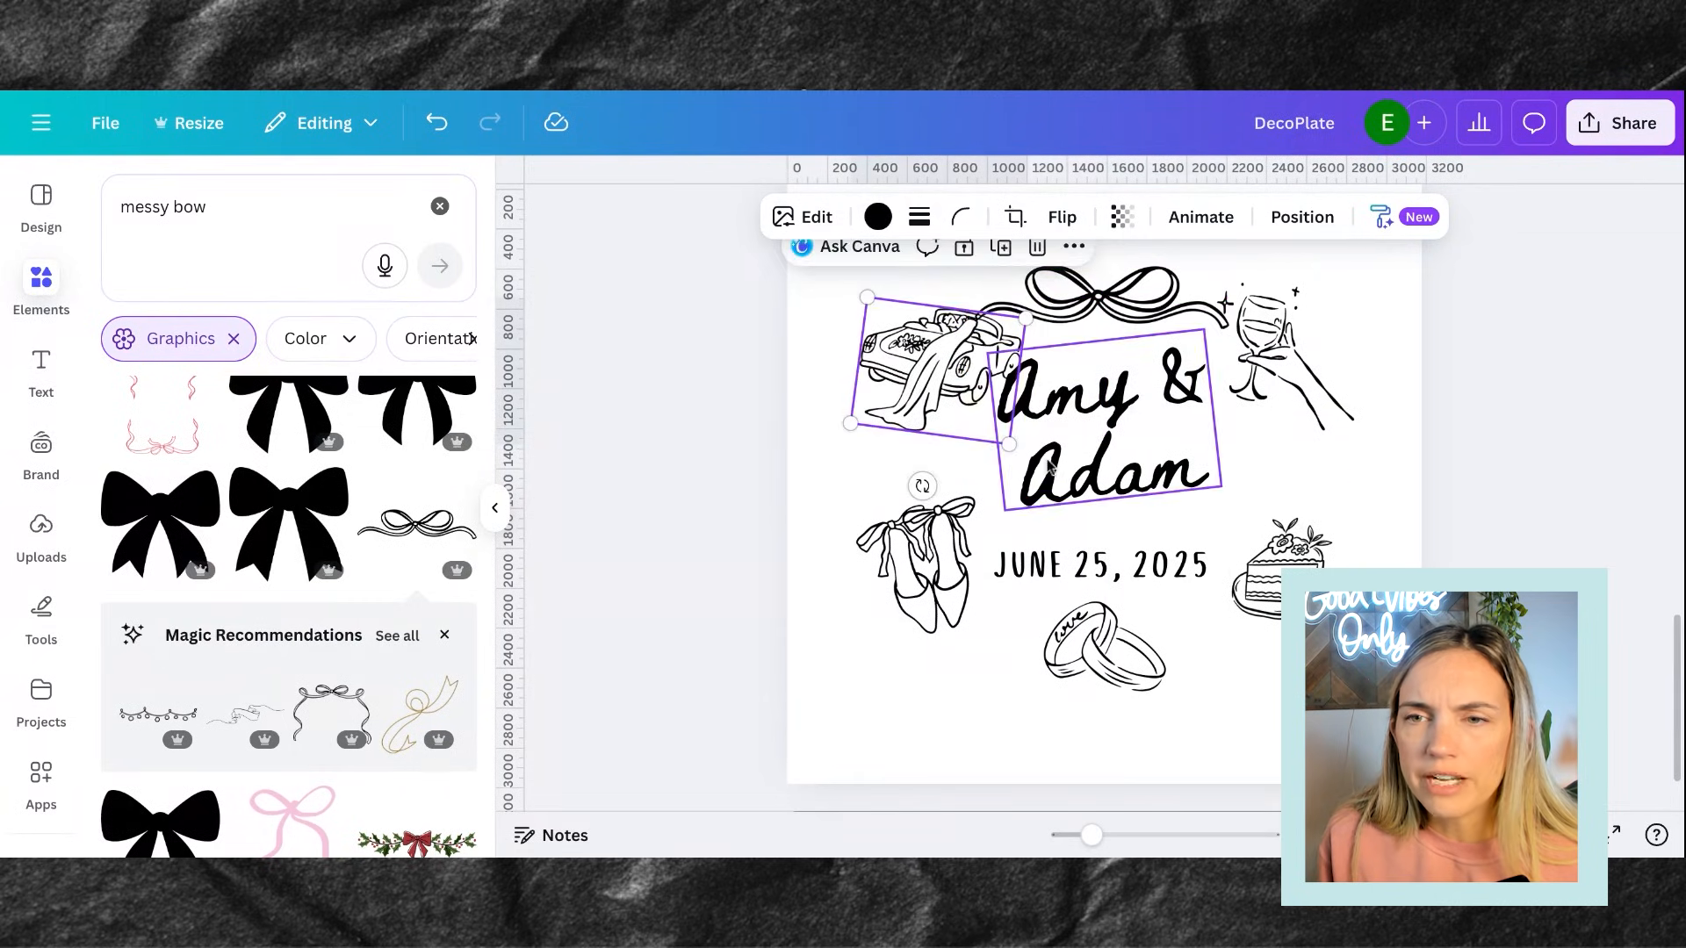
drag(1010, 434, 971, 428)
drag(946, 369, 945, 402)
drag(1257, 357, 1285, 401)
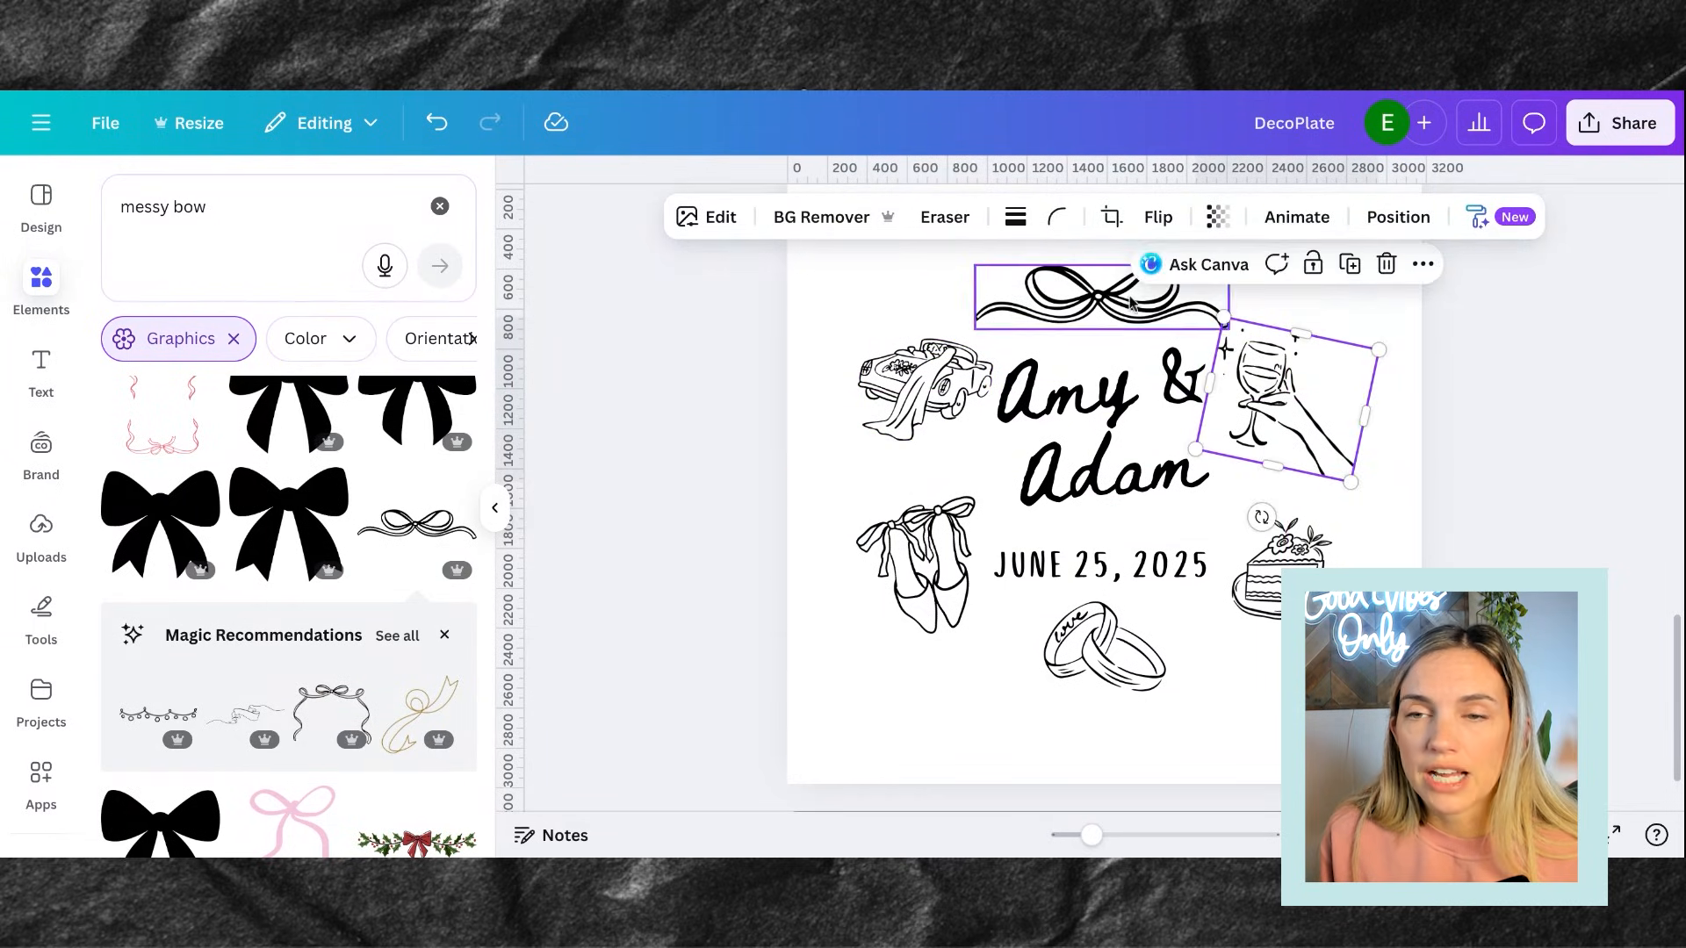
Centre the bow horizontally above the names, raise it slightly and nudge the wedding date up a little
click(1094, 295)
drag(1095, 295, 1130, 295)
scroll(1154, 453, up, 2)
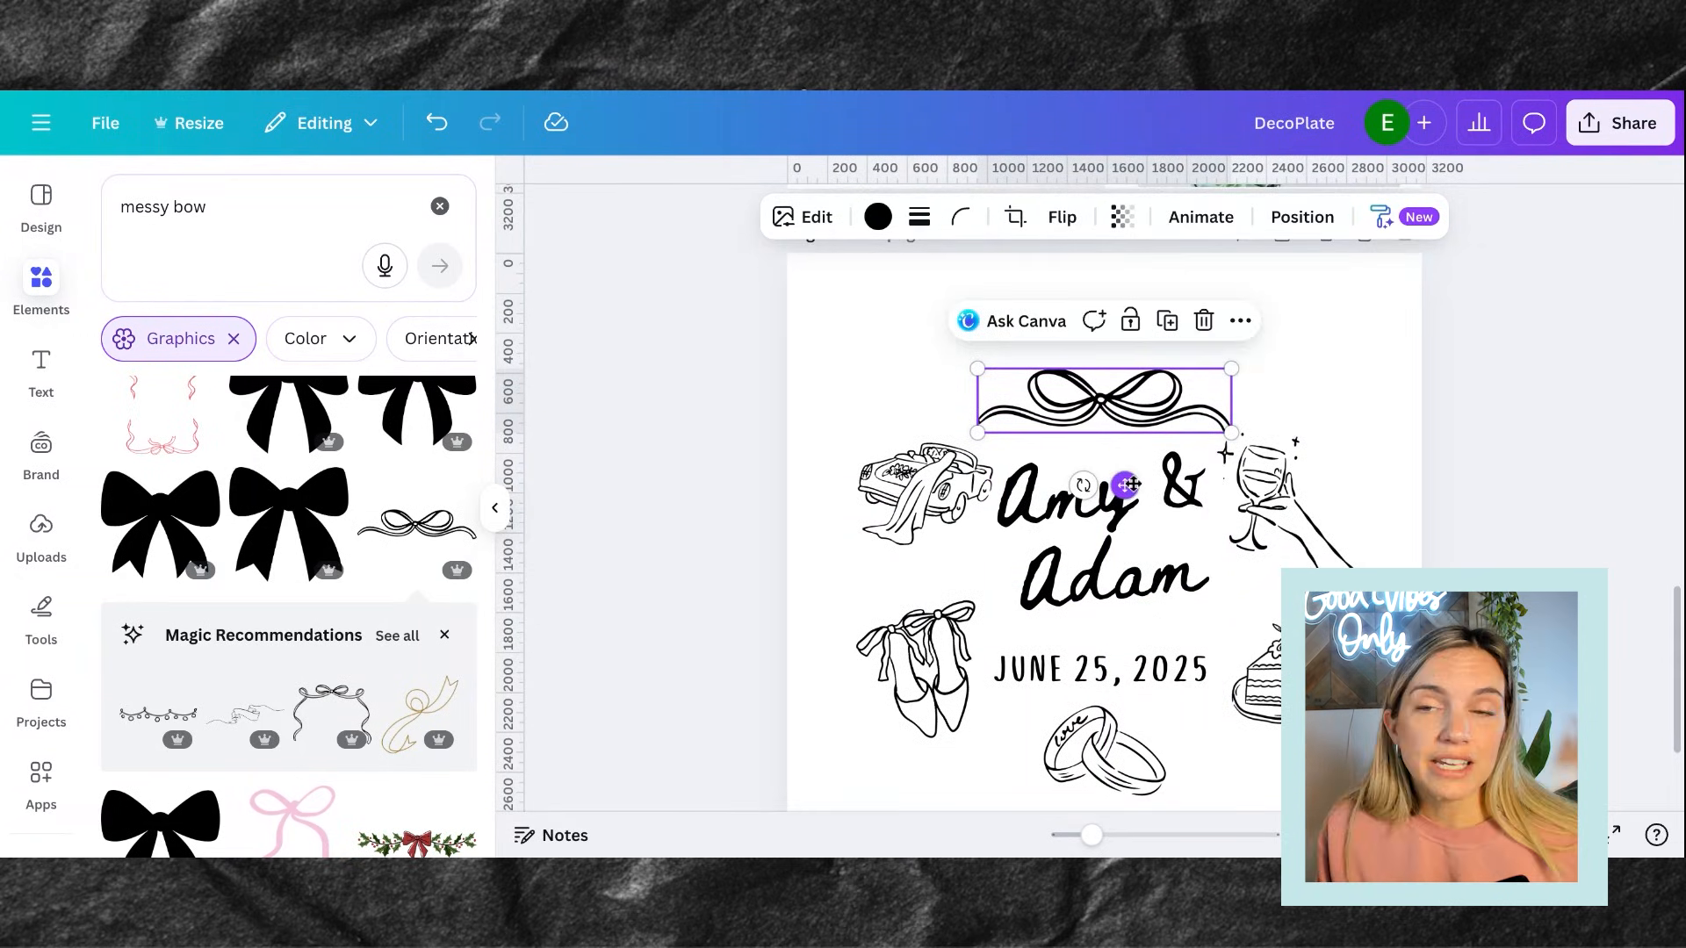
drag(1096, 428, 1096, 413)
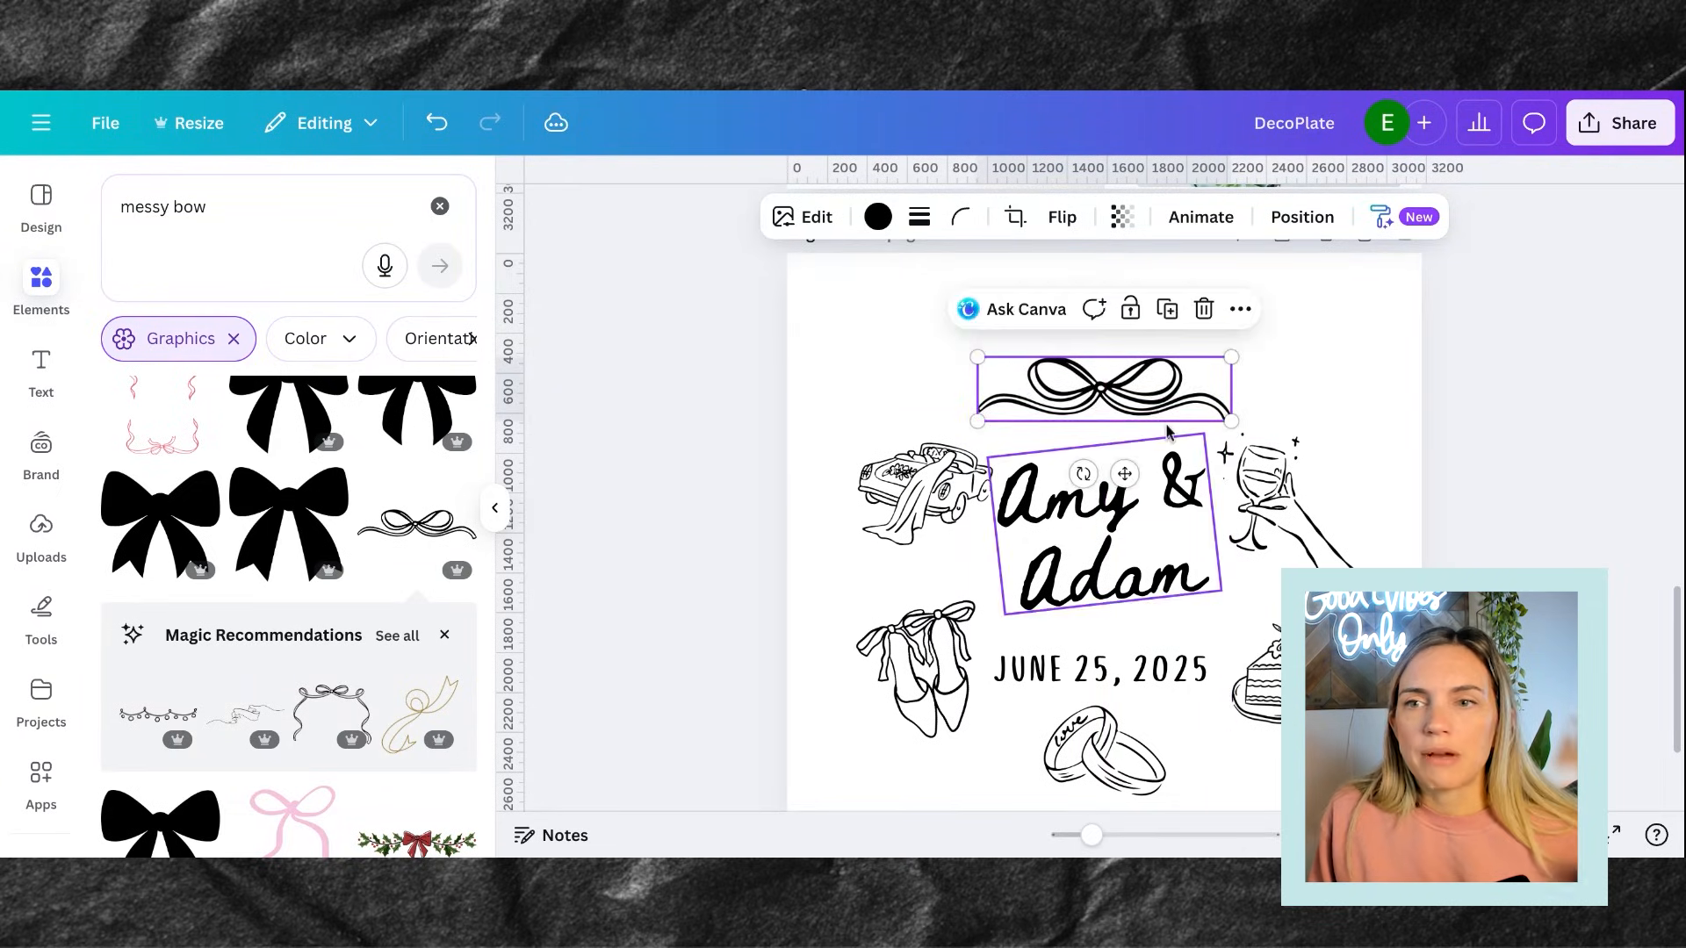
scroll(1168, 430, down, 2)
drag(1167, 548, 1165, 532)
scroll(1142, 395, up, 1)
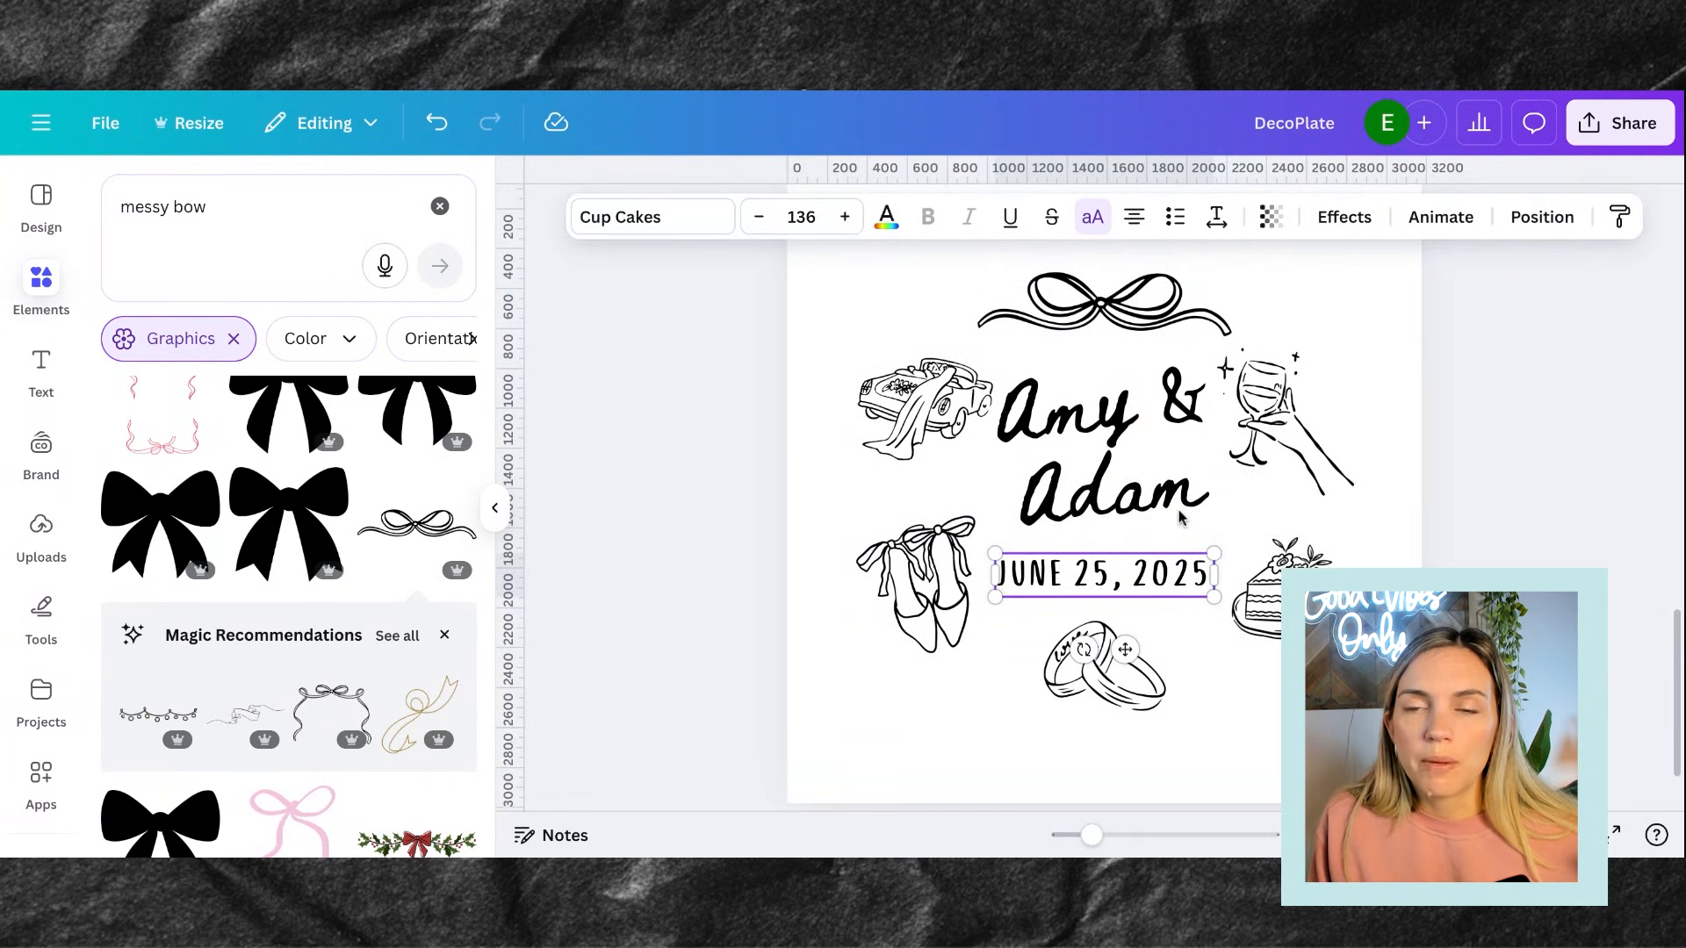
Replace the bow with the black ribbon frame topped by a bow from the full set of Magic Recommendations
click(1132, 316)
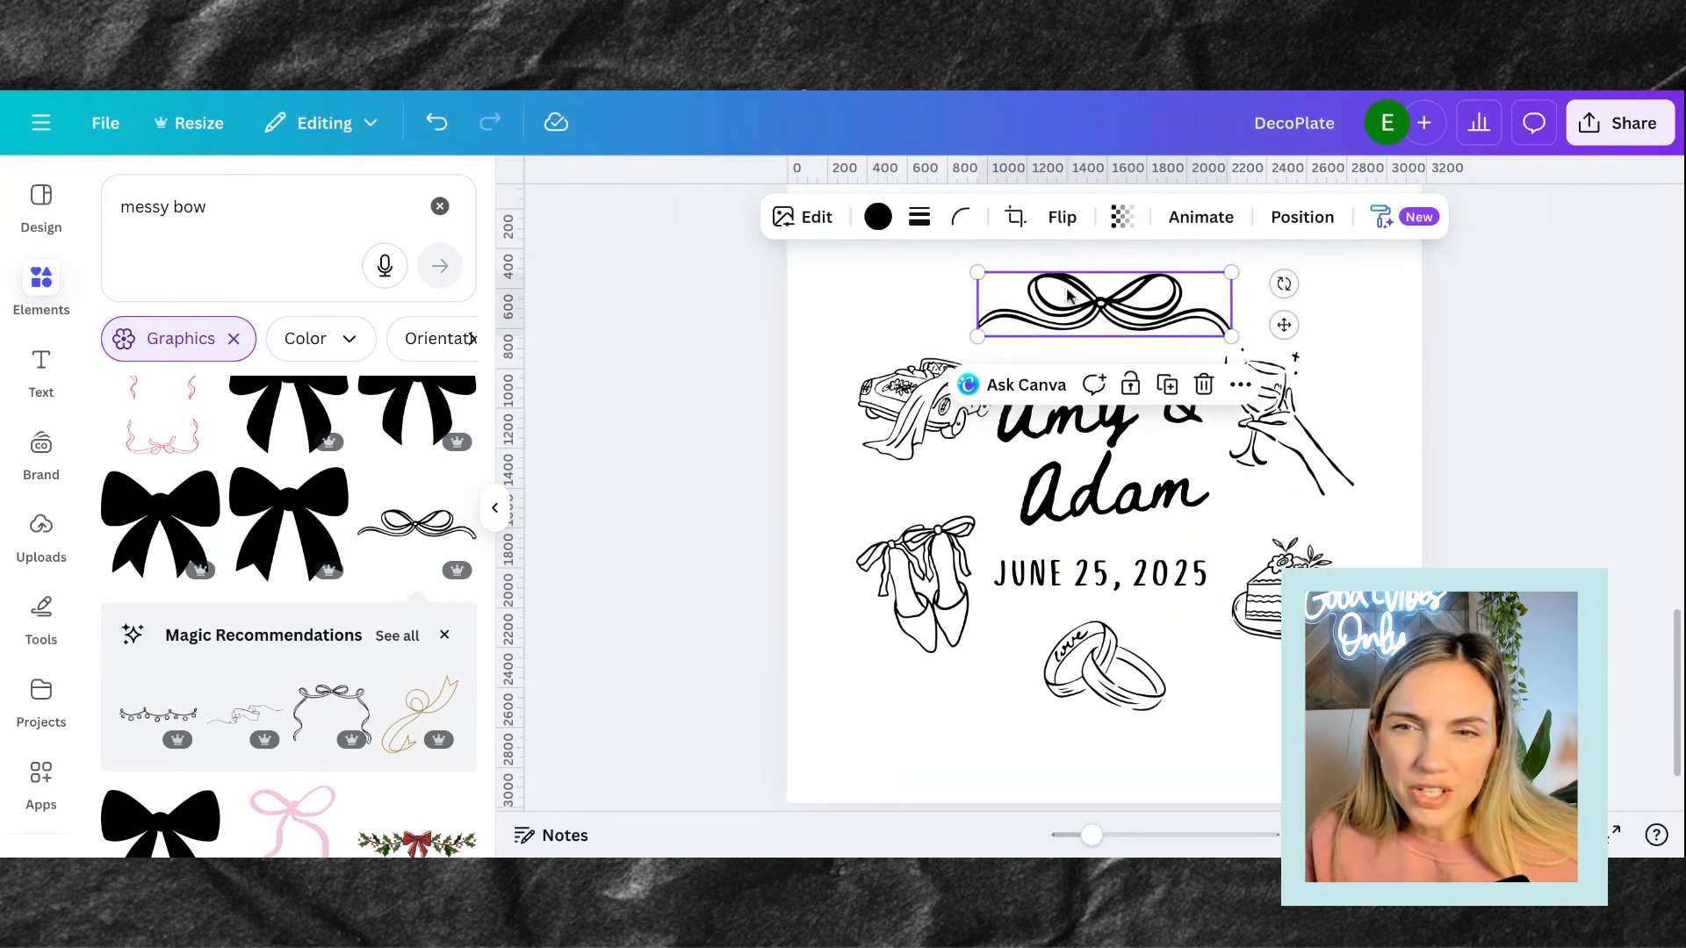
scroll(279, 525, down, 2)
scroll(279, 525, up, 1)
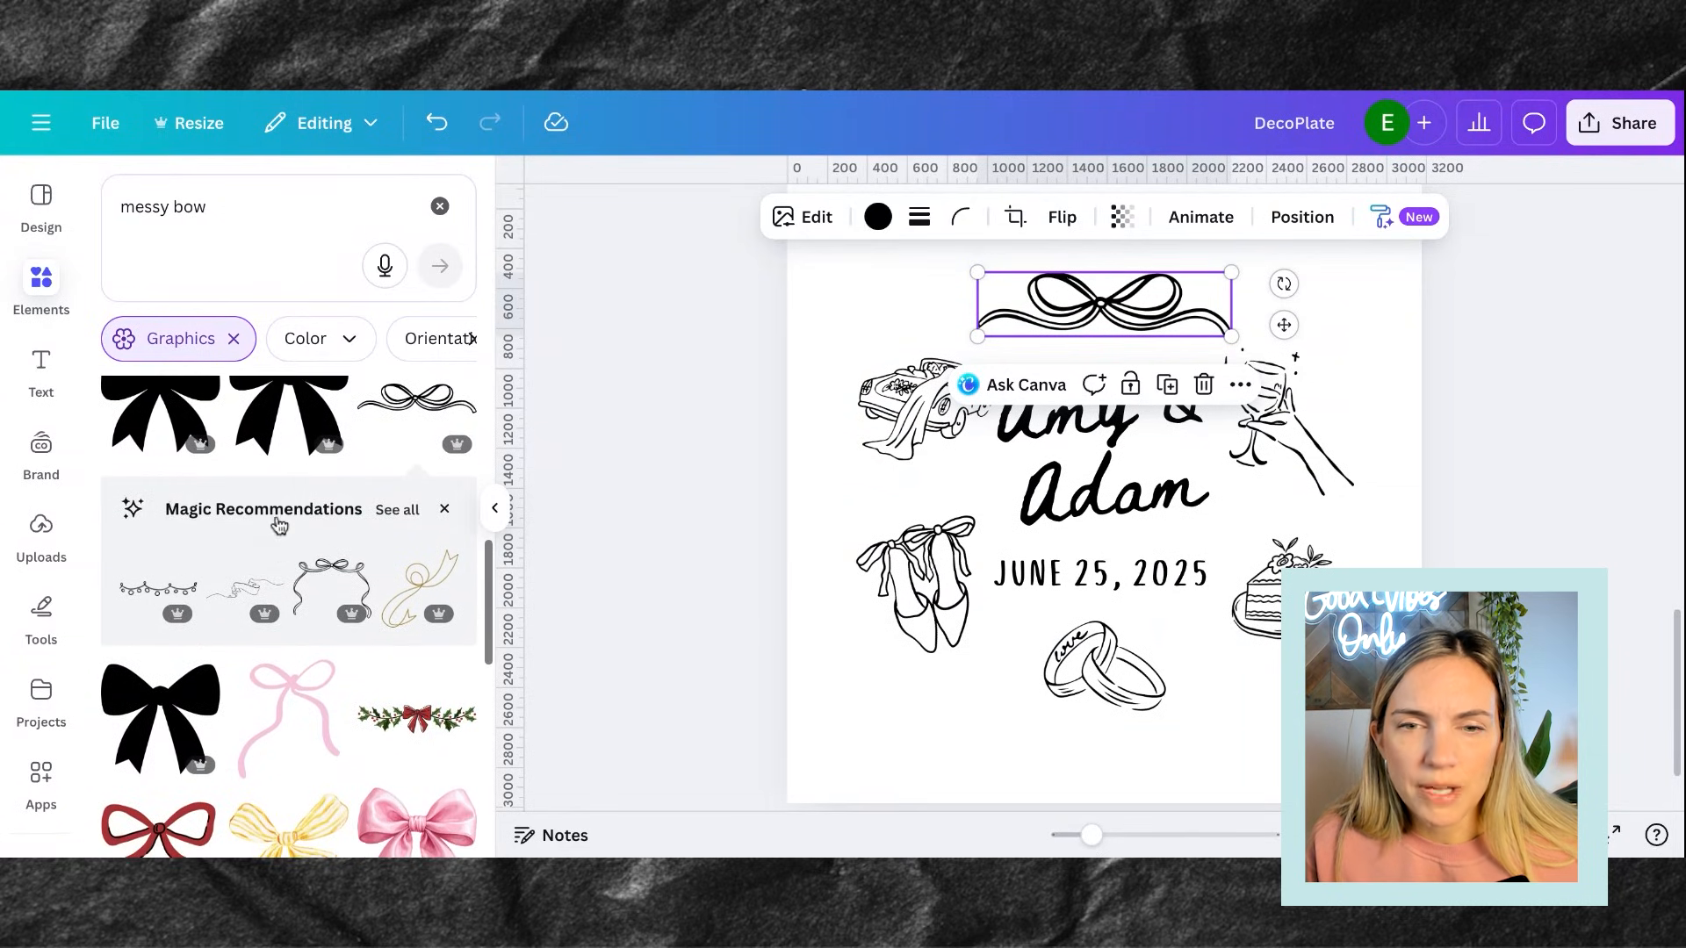
click(397, 512)
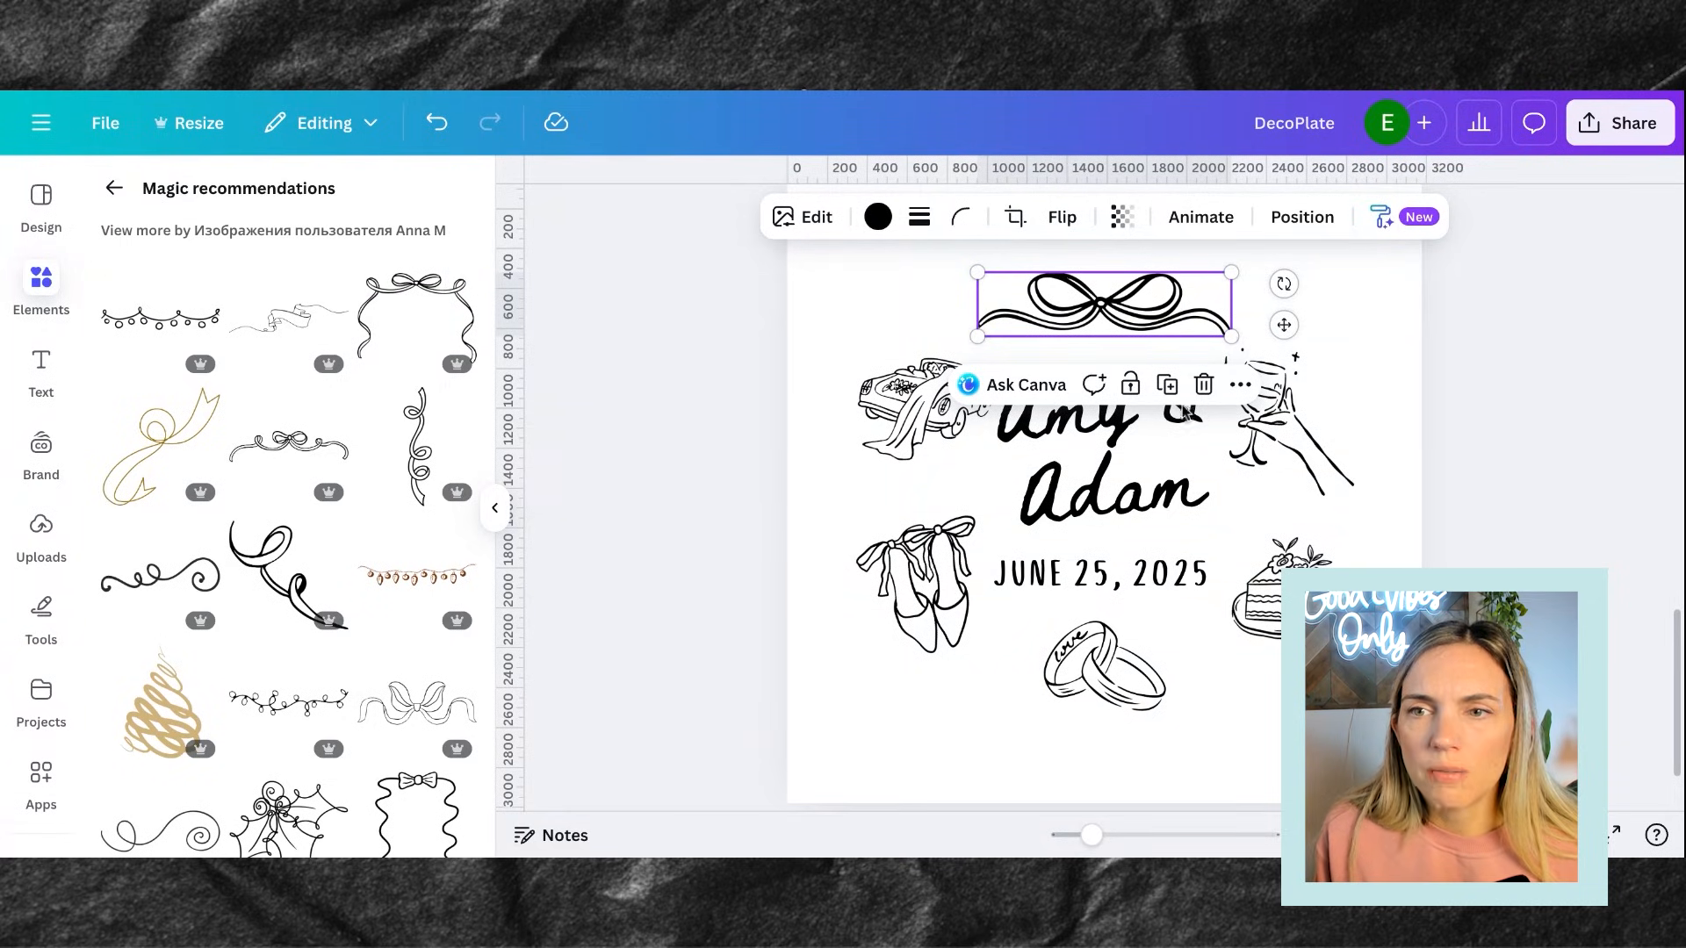
click(1203, 385)
click(448, 283)
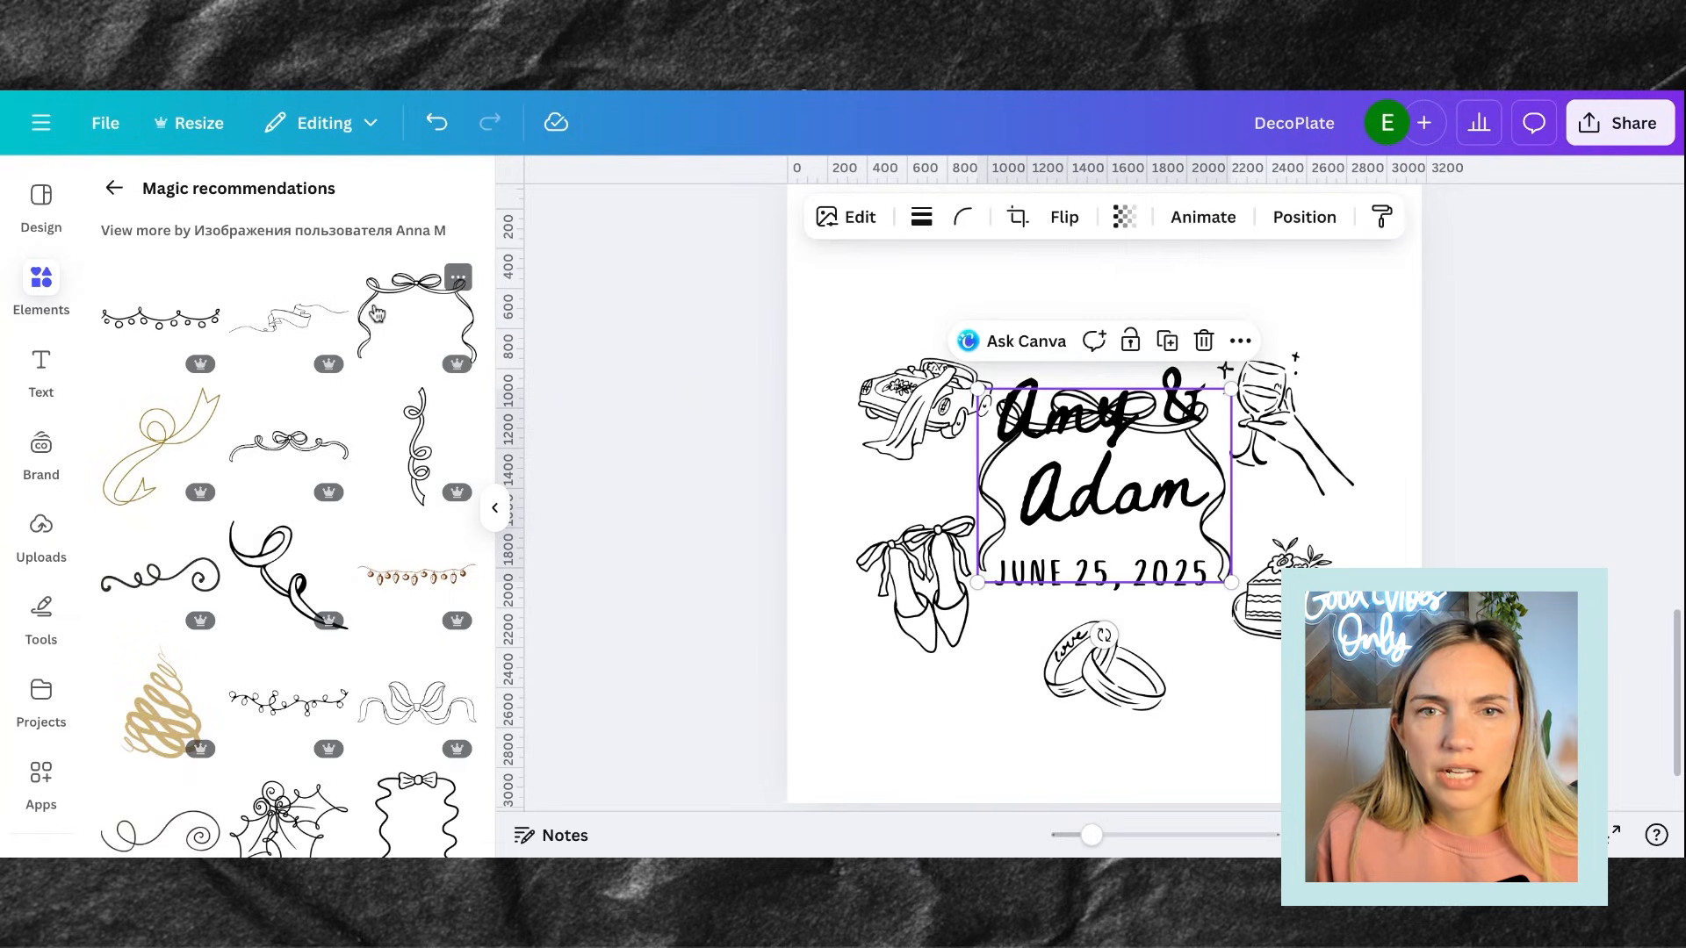
Enlarge the ribbon frame to surround the names and date, and move it slightly up, centred on the page
drag(980, 388, 859, 298)
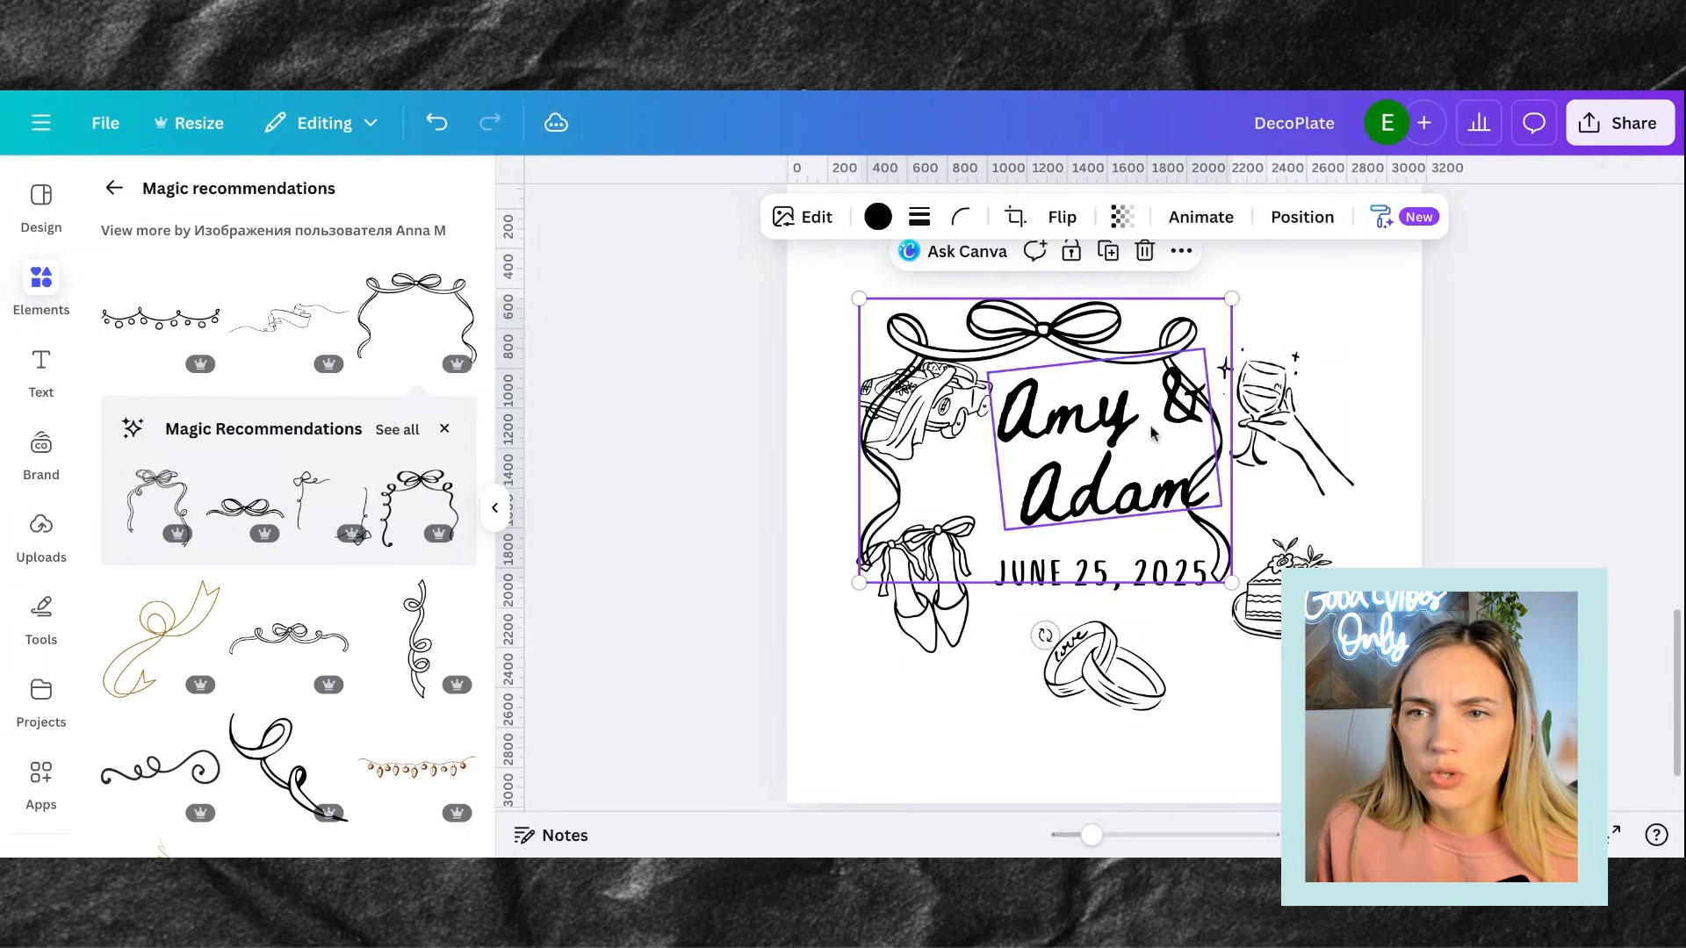
drag(1232, 582, 1354, 677)
drag(1261, 498, 1259, 466)
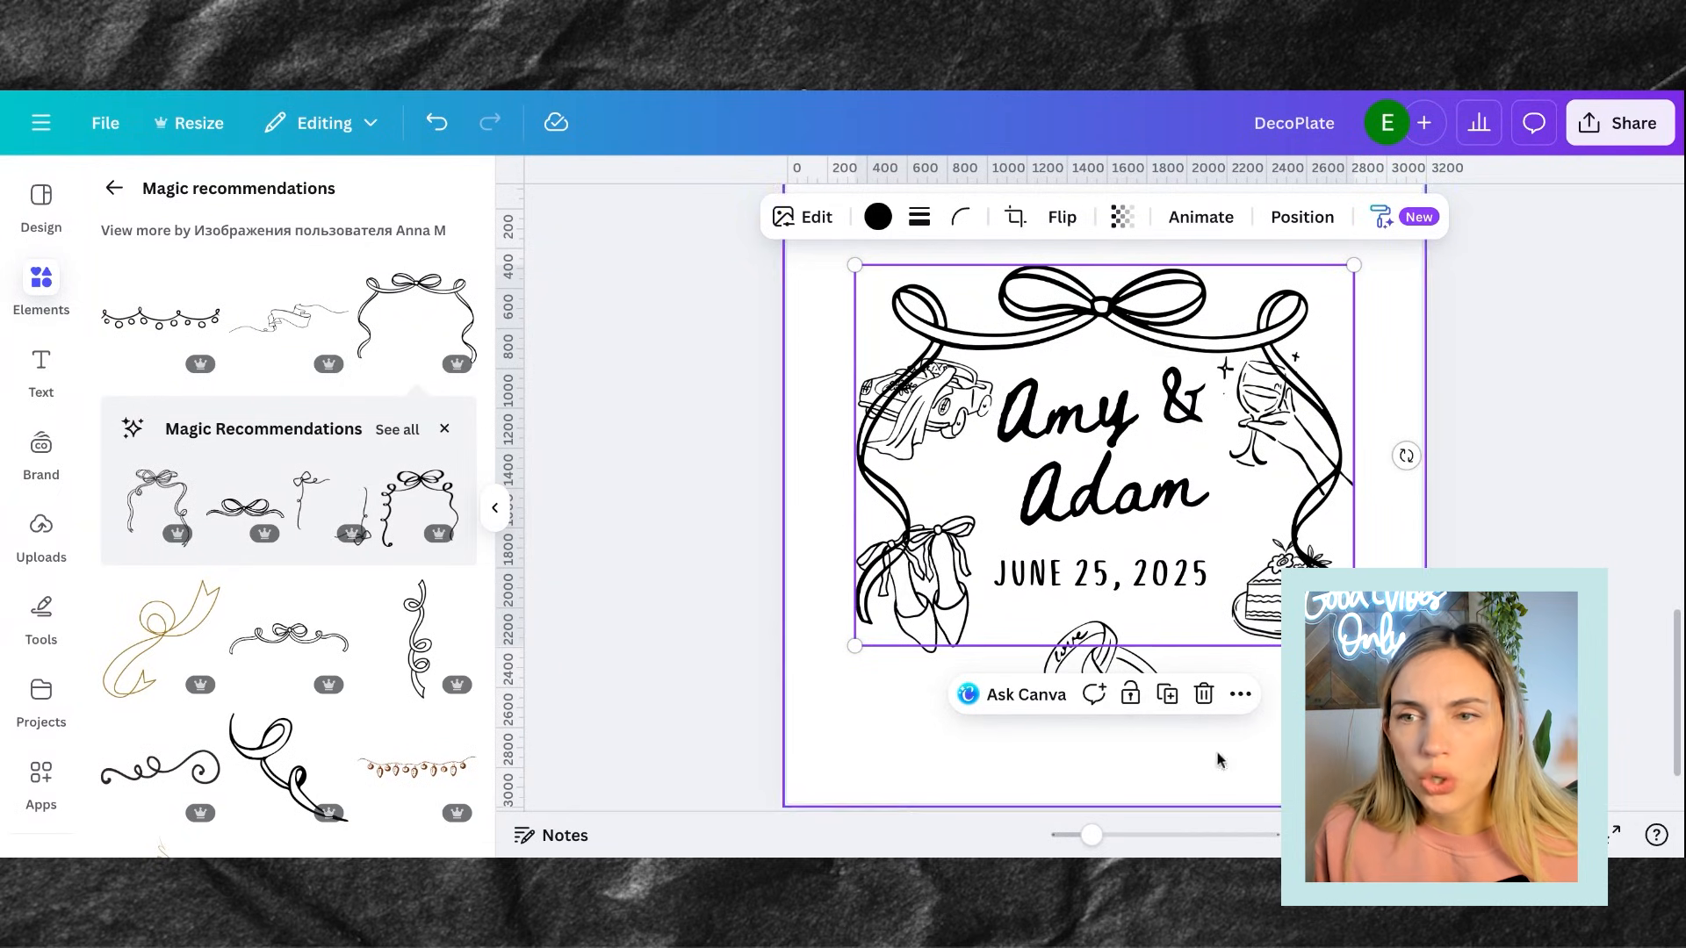
Send the ribbon frame to the back, behind the text and the wedding doodles
scroll(966, 615, down, 1)
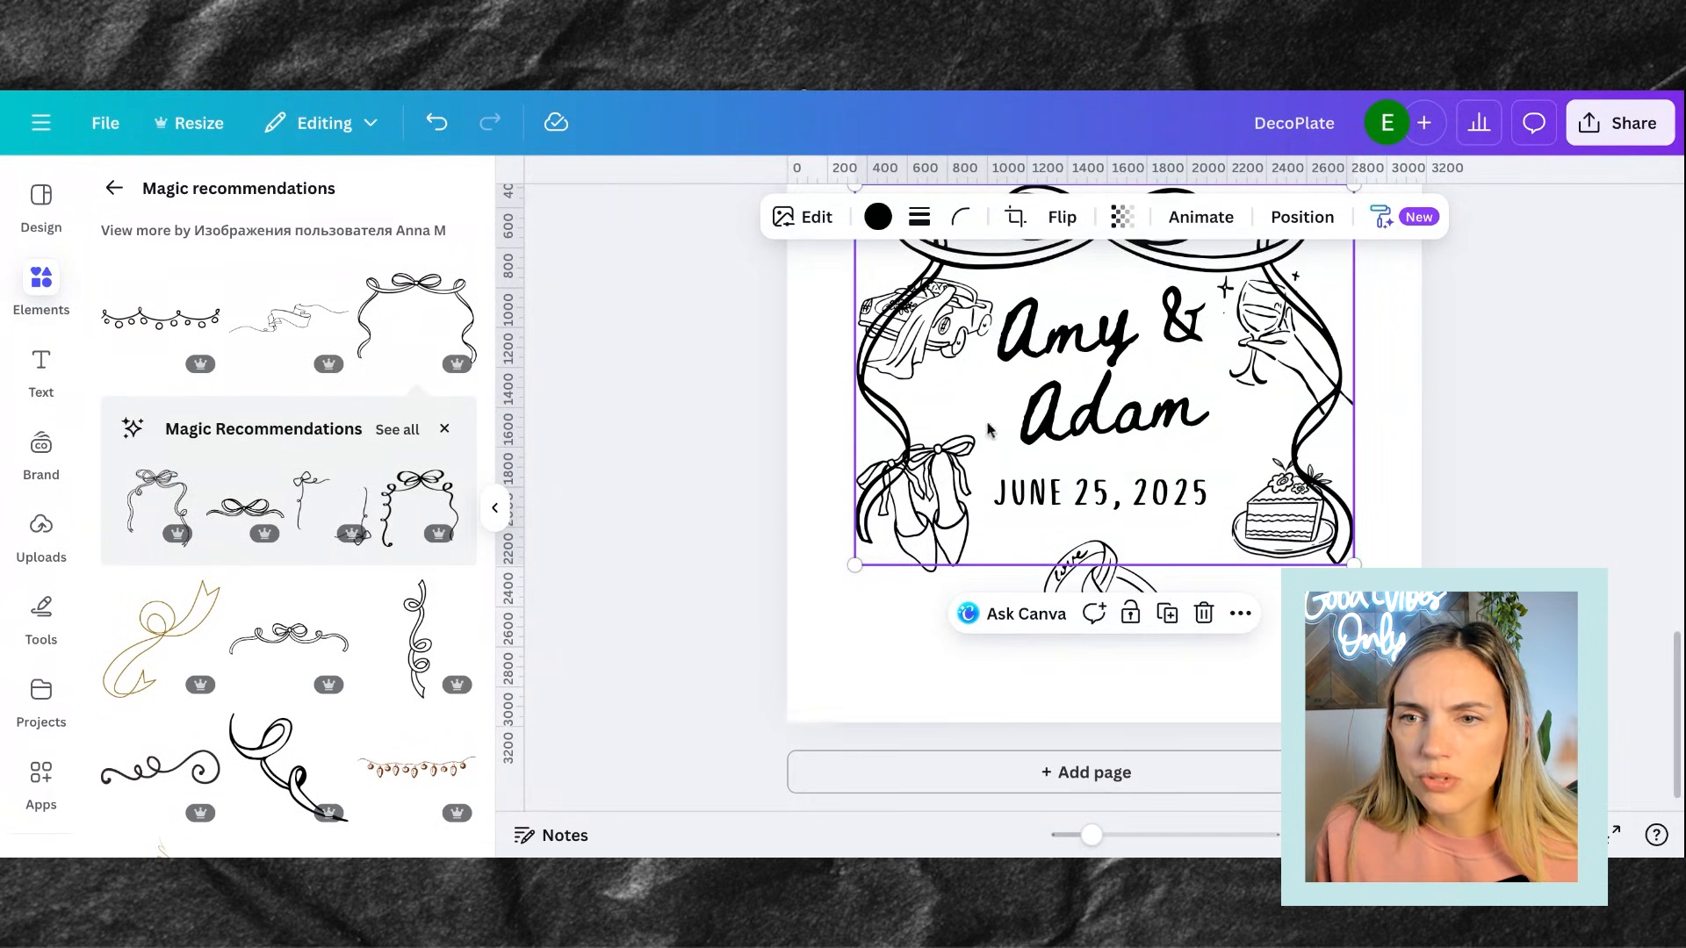
scroll(1294, 338, up, 1)
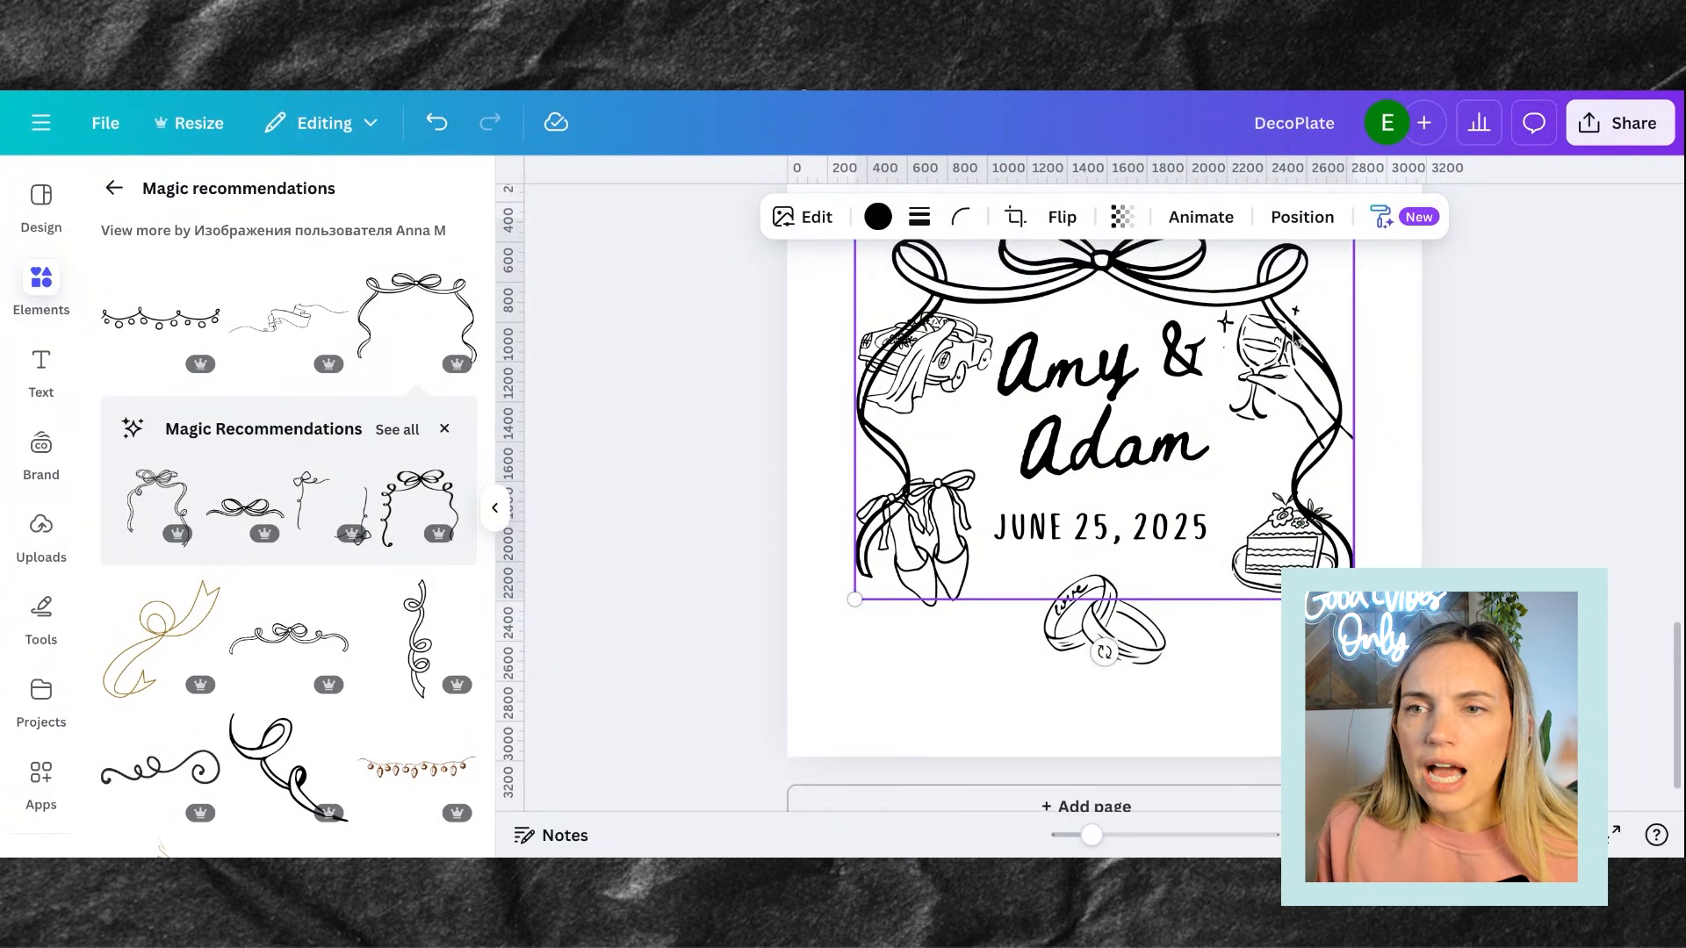
right_click(1206, 259)
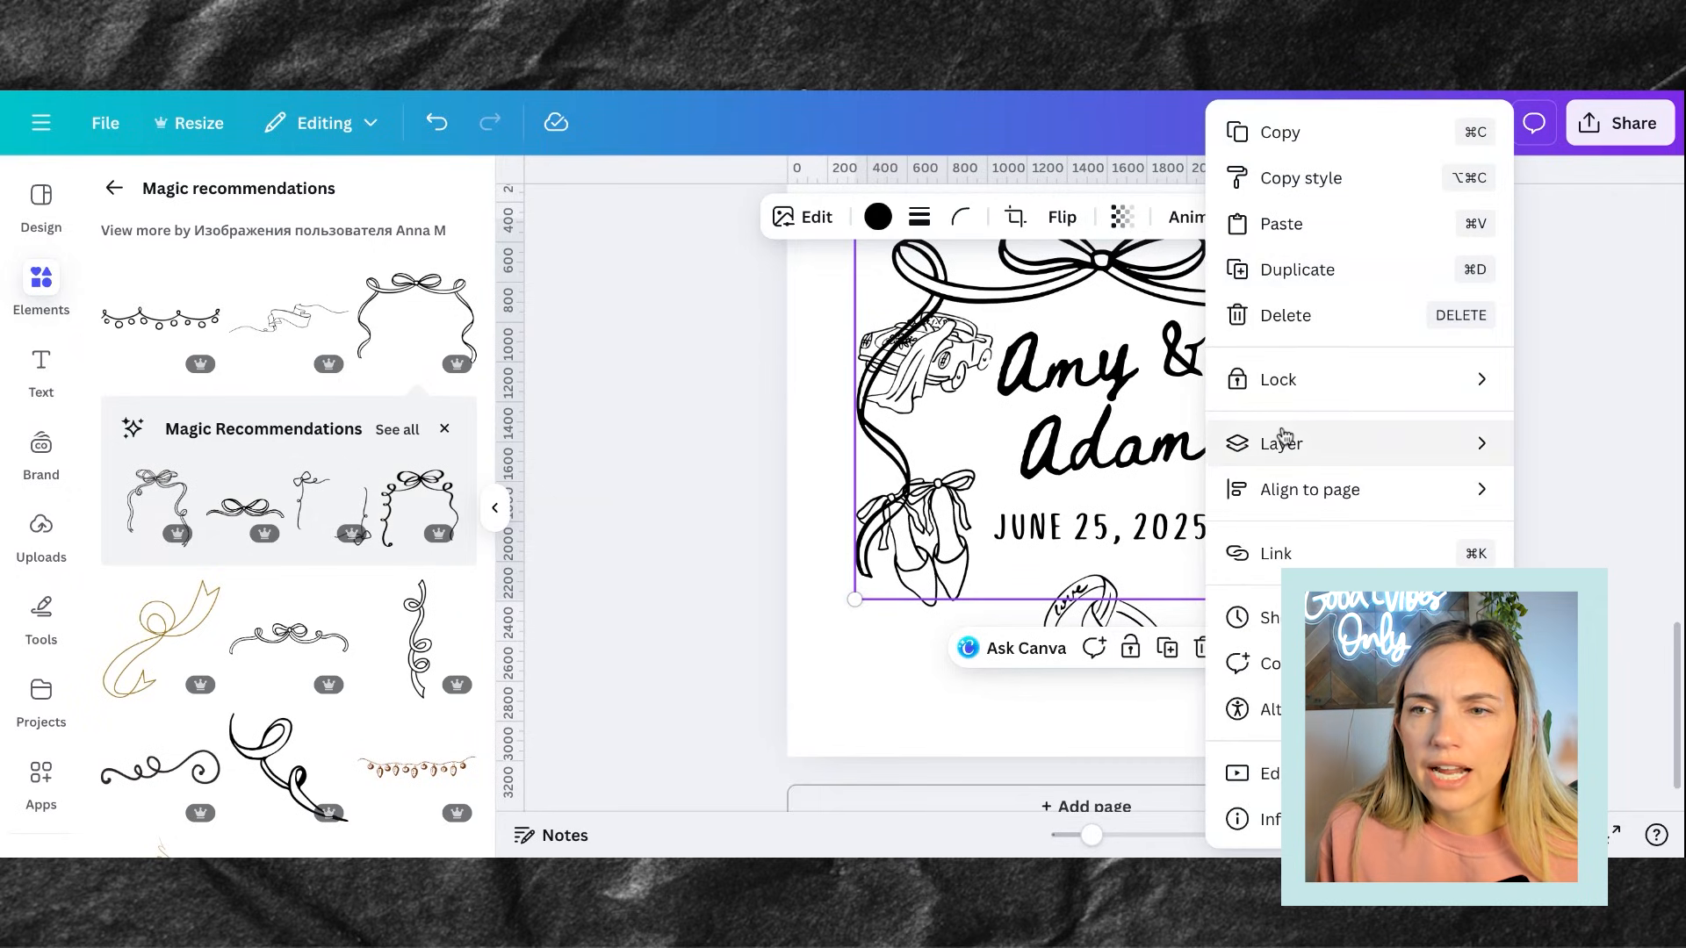
mouse_move(1299, 440)
click(977, 582)
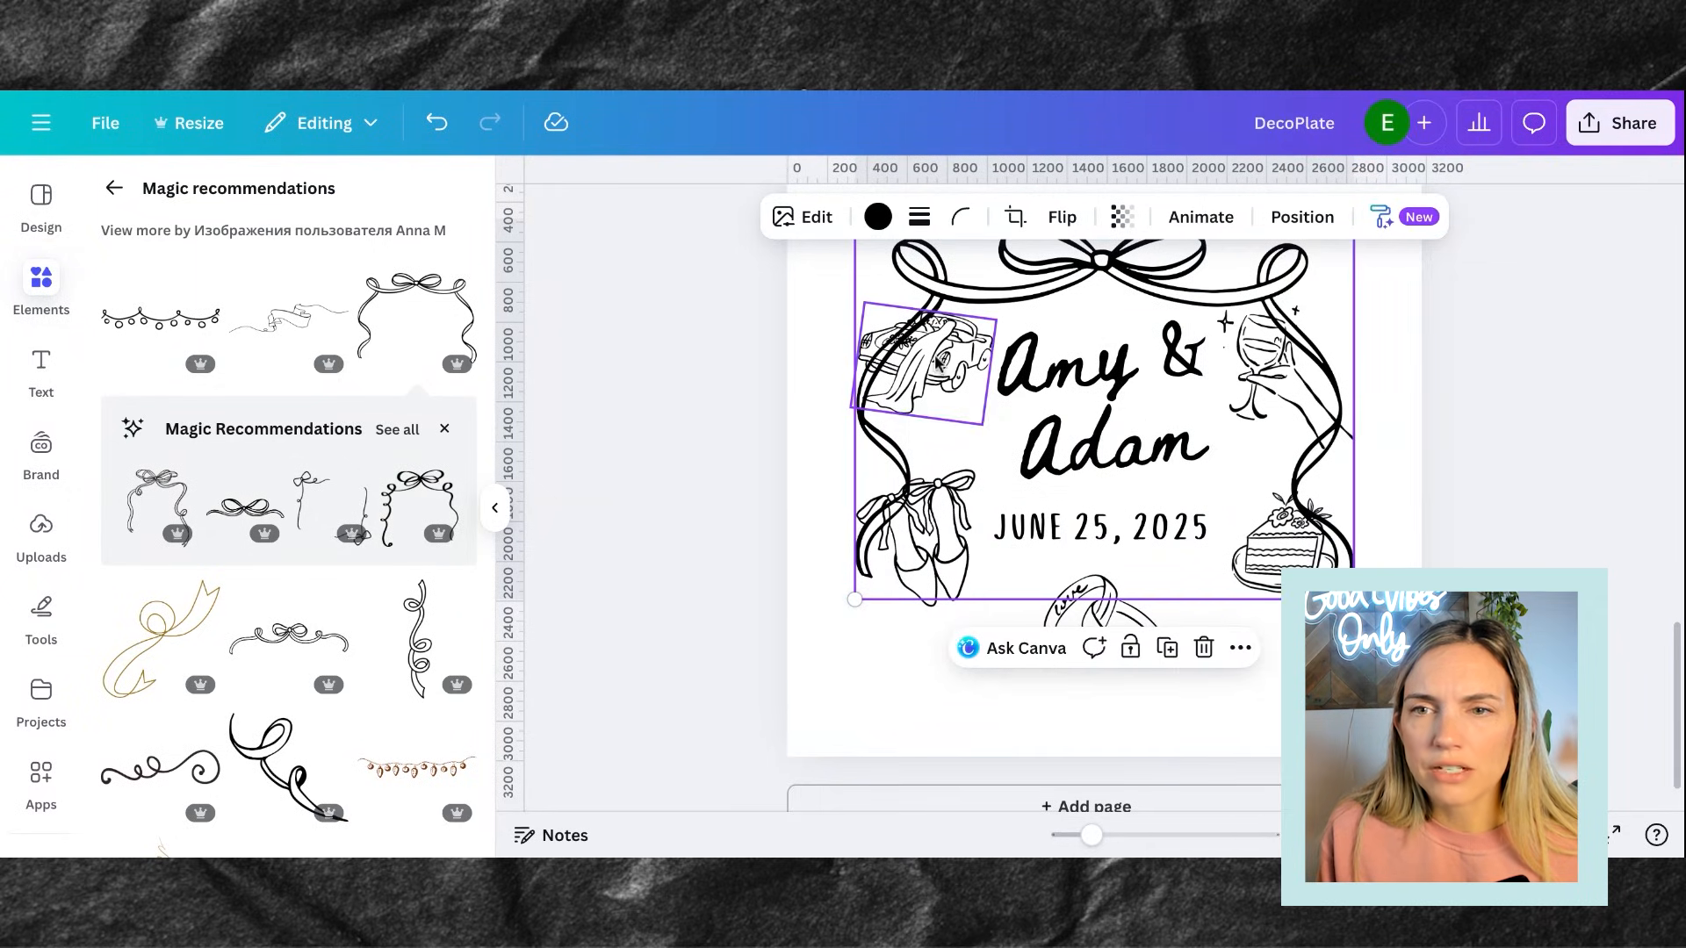
Scale down the draped car and bow shoes and shift the cake slice inward to fit inside the ribbon
click(983, 425)
drag(983, 425, 939, 397)
drag(861, 478, 897, 507)
click(1285, 545)
drag(1285, 546, 1256, 562)
Scale down the wine glass doodle and reposition it beside the names, inside the ribbon frame
click(1273, 369)
drag(1332, 437, 1278, 391)
drag(1248, 345, 1231, 324)
Swap the draped car and the wedding rings, placing the car below the date and the rings beside the names
drag(938, 383, 1167, 602)
click(1089, 614)
drag(1164, 663, 940, 389)
drag(1168, 602, 1180, 551)
click(1254, 562)
drag(1261, 634, 1273, 637)
click(1272, 637)
Review the plate layout against the example designs on page 2, examining the small accents around the bachelorette banner's text
scroll(1273, 637, up, 1)
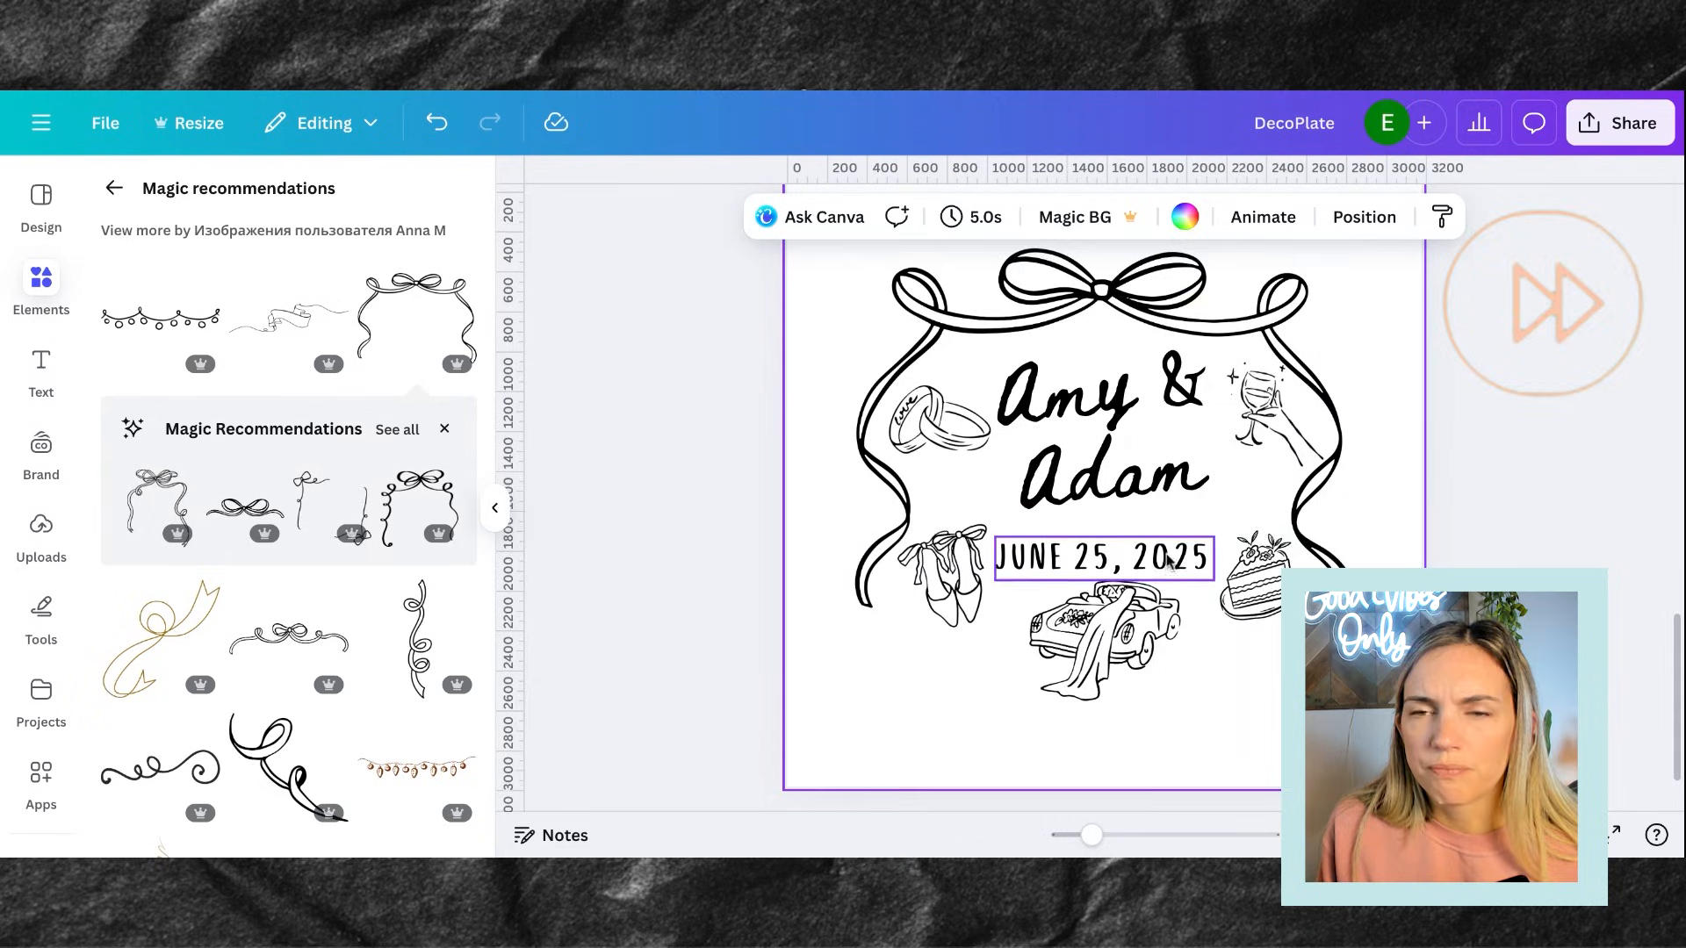
scroll(1273, 579, down, 1)
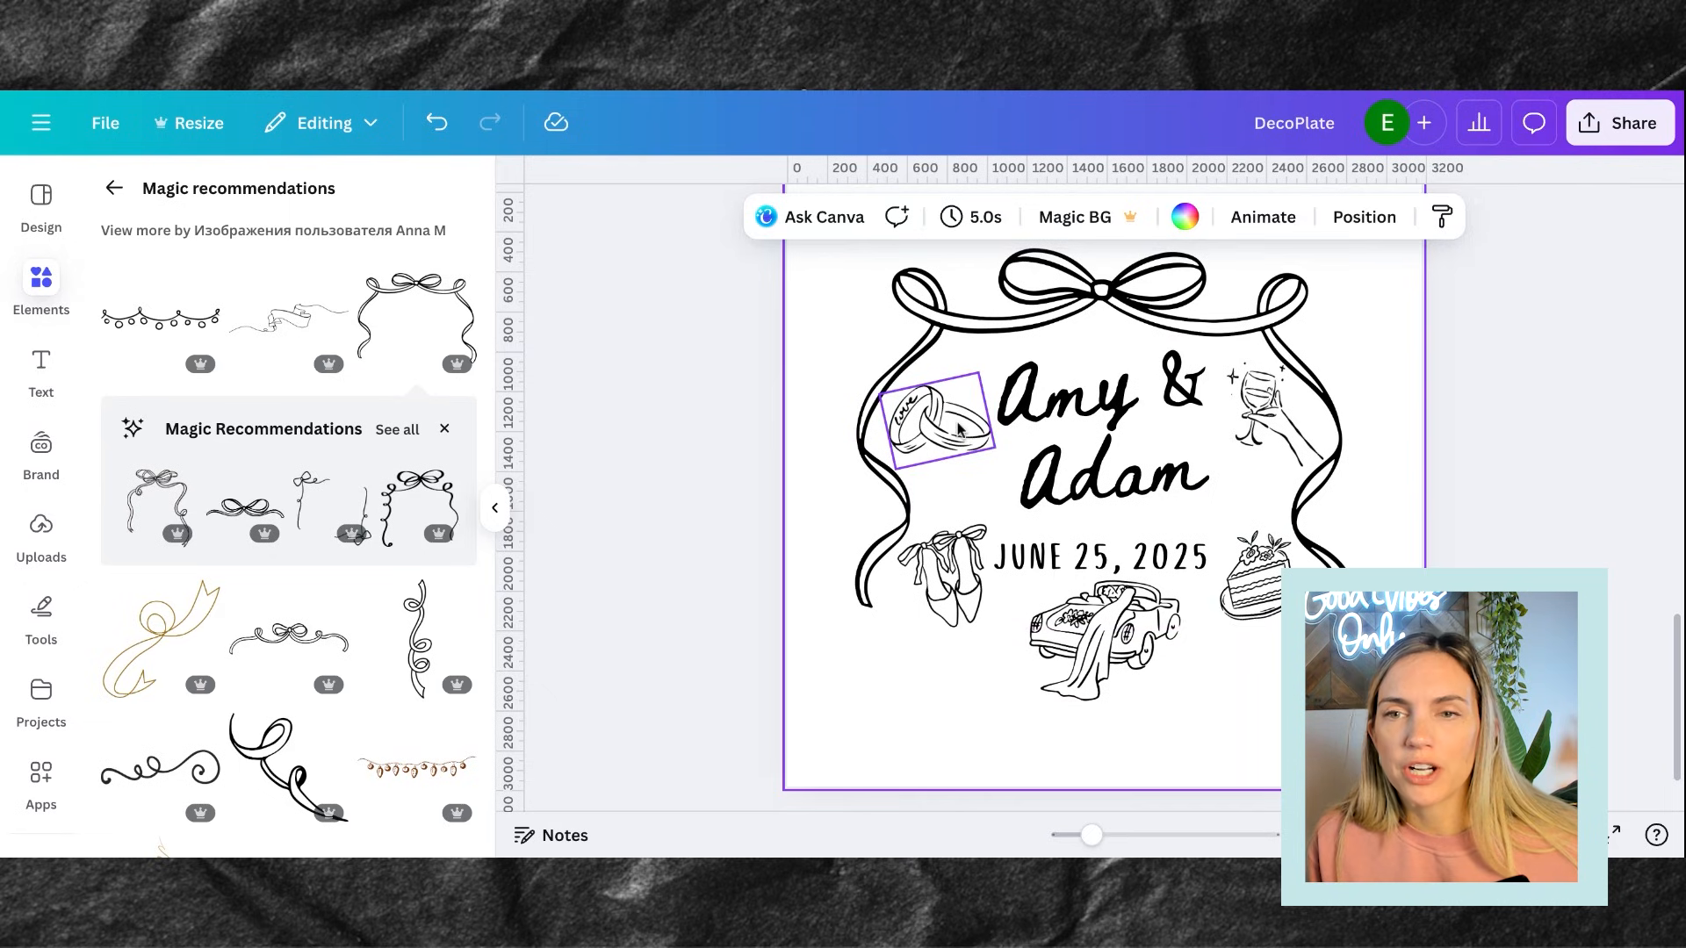
scroll(1186, 570, down, 1)
scroll(1186, 570, up, 1)
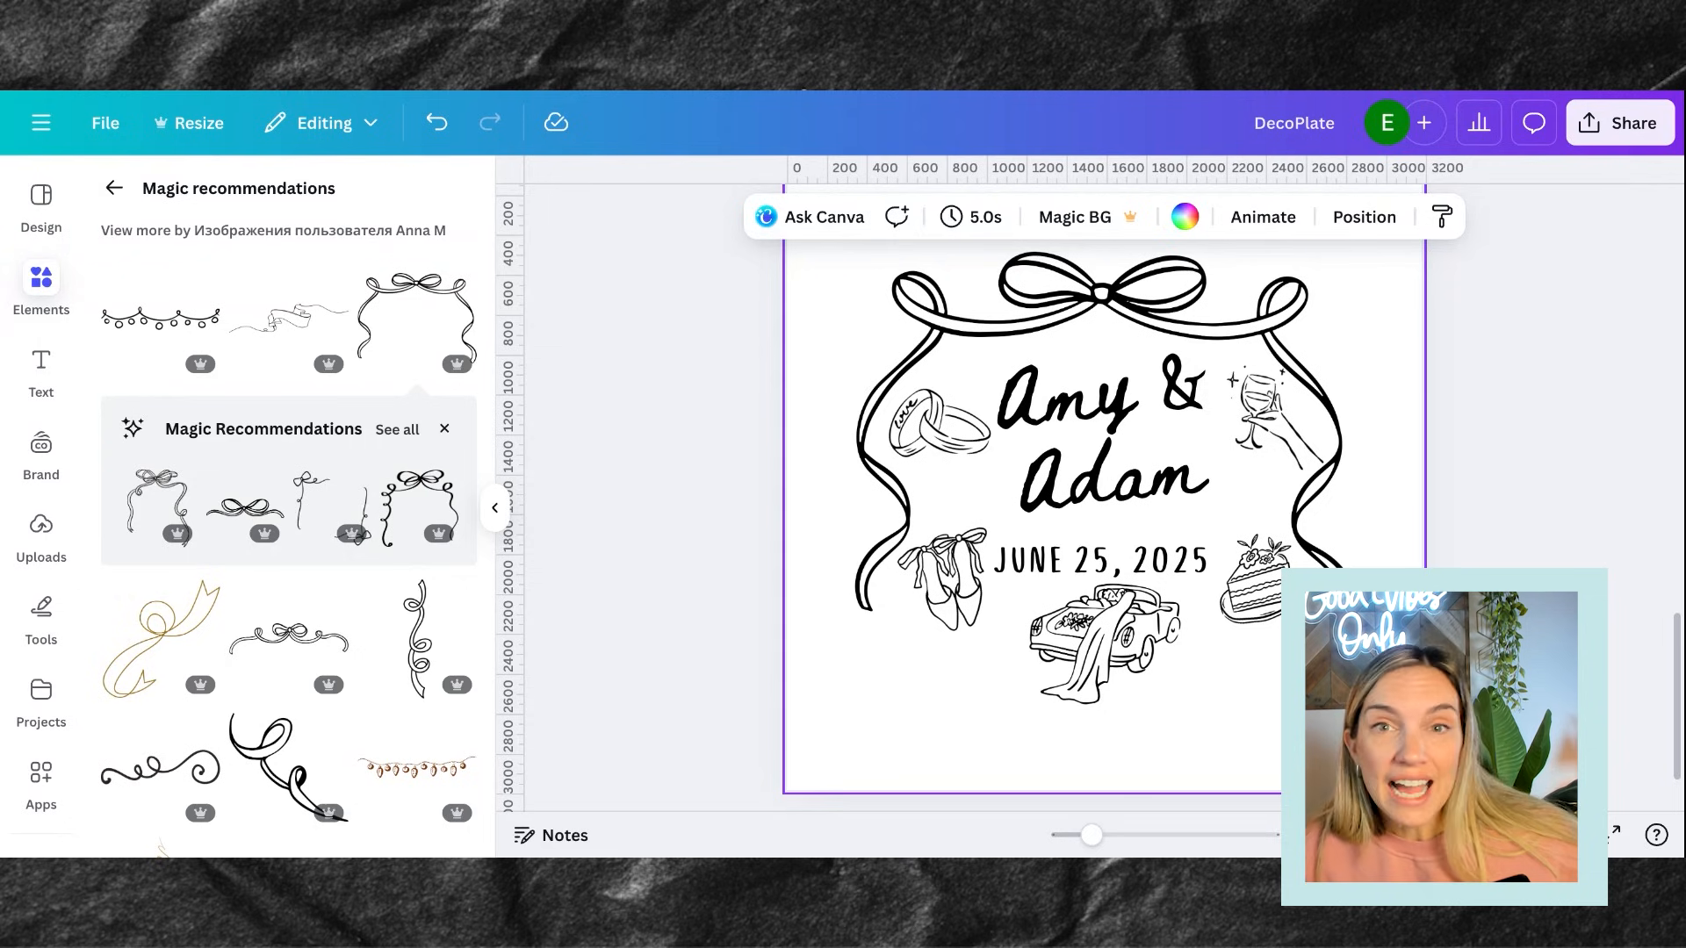
scroll(1097, 492, up, 10)
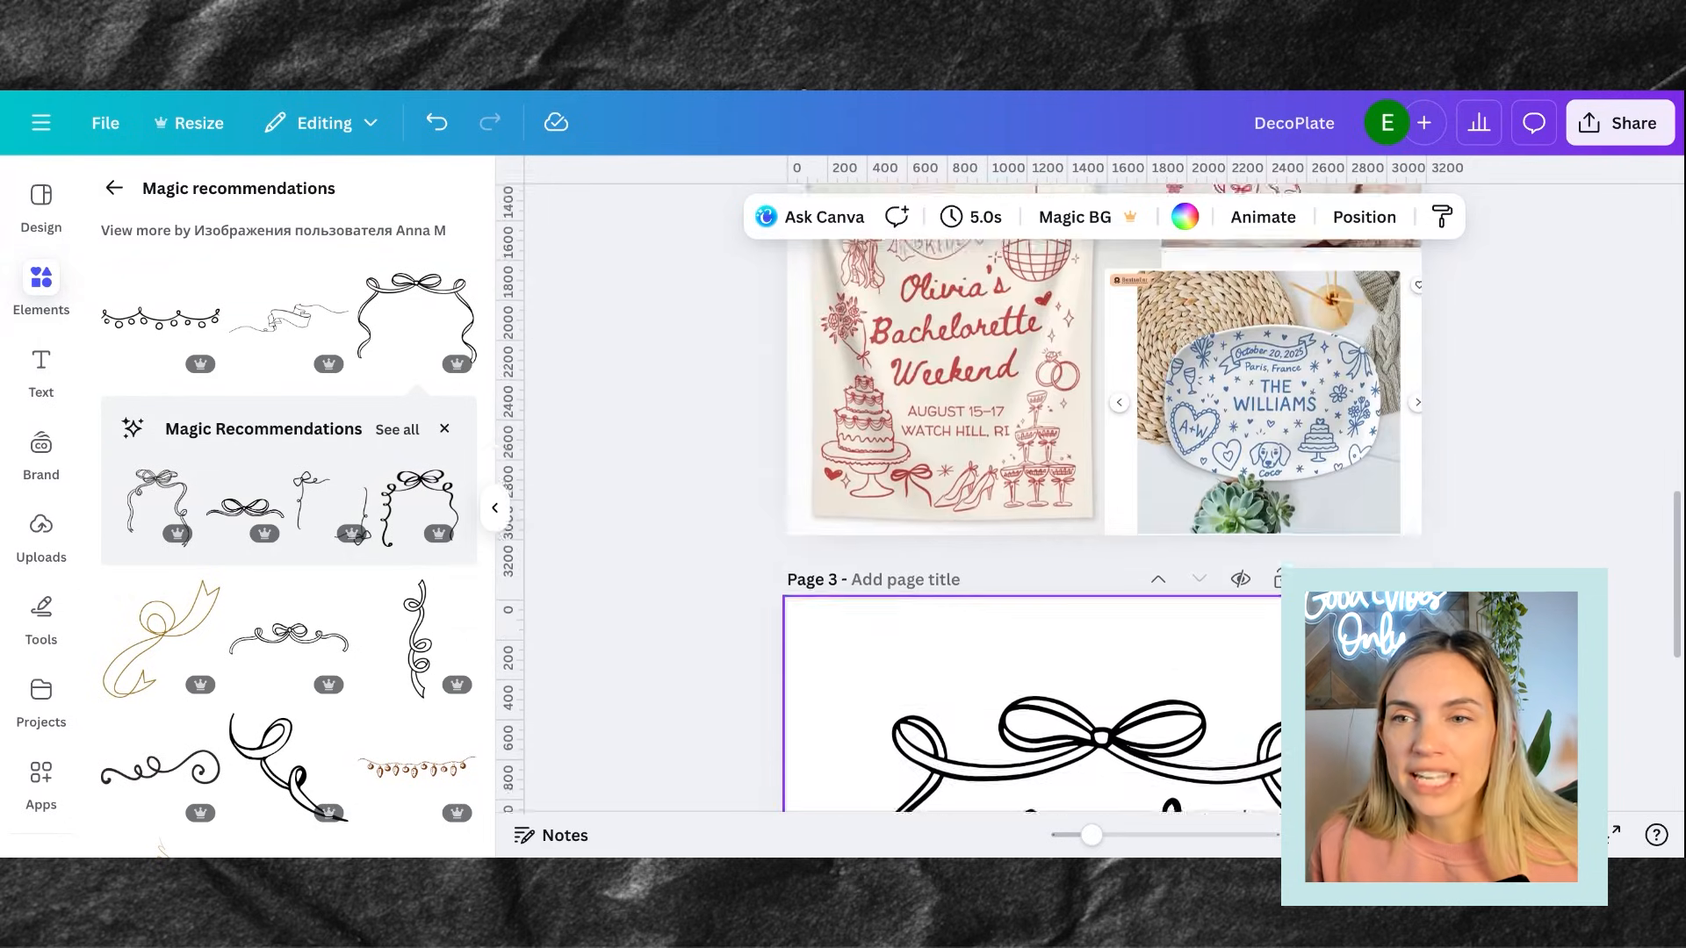
scroll(1208, 781, up, 1)
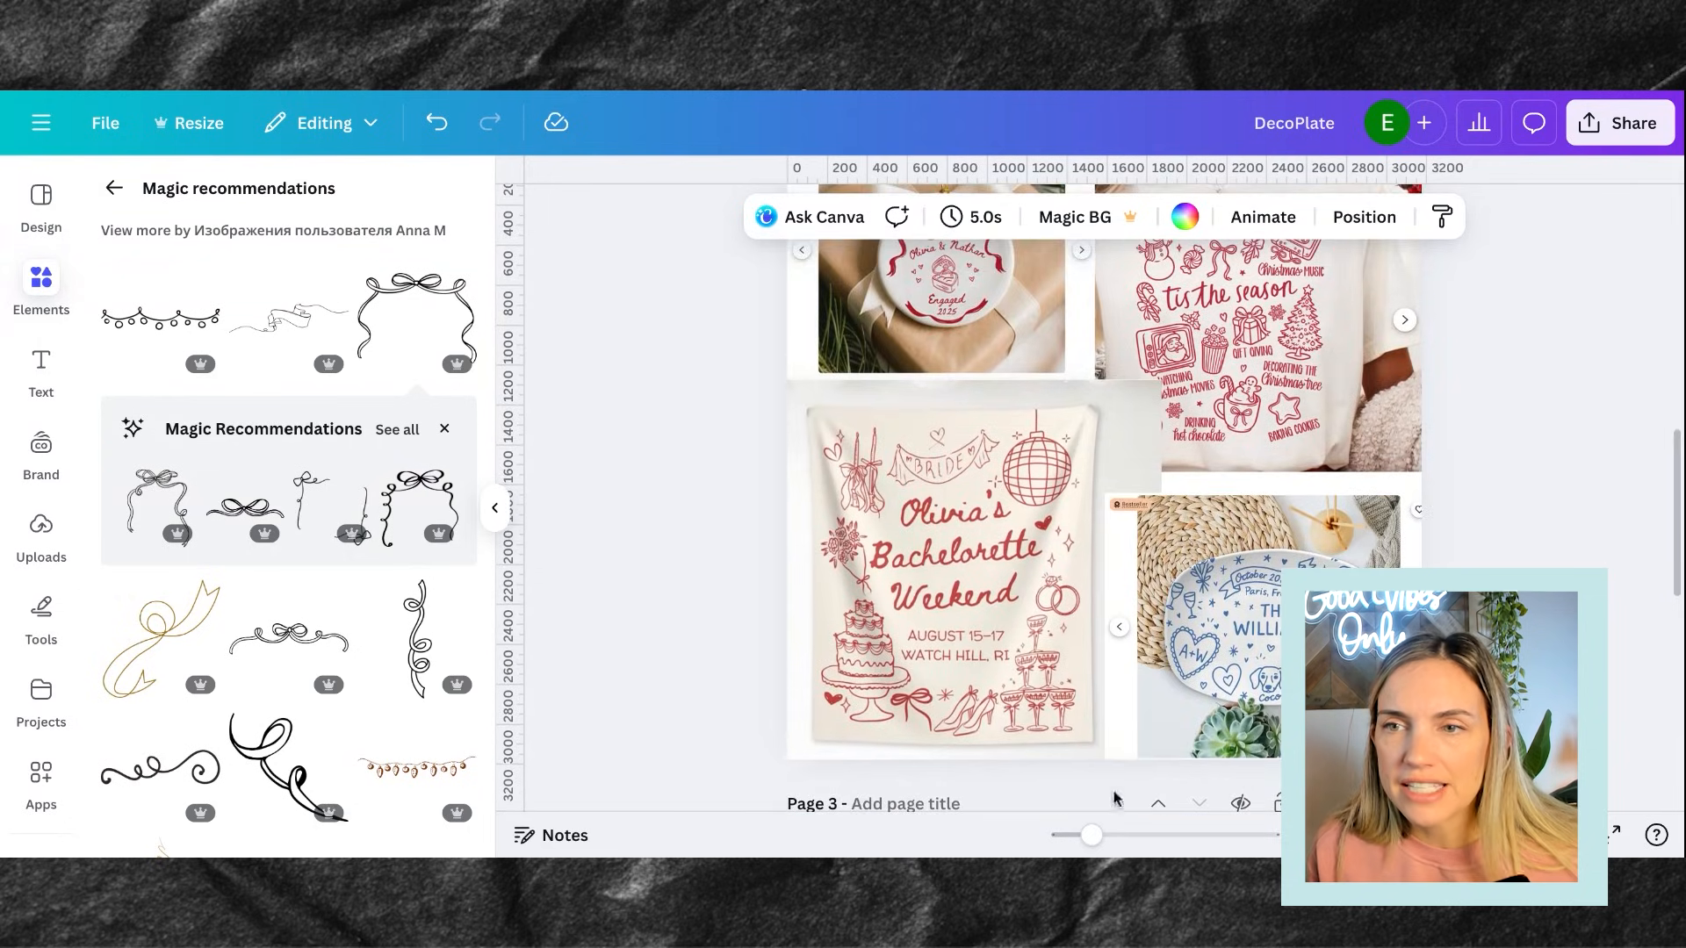
drag(1091, 835, 1141, 836)
scroll(964, 382, down, 5)
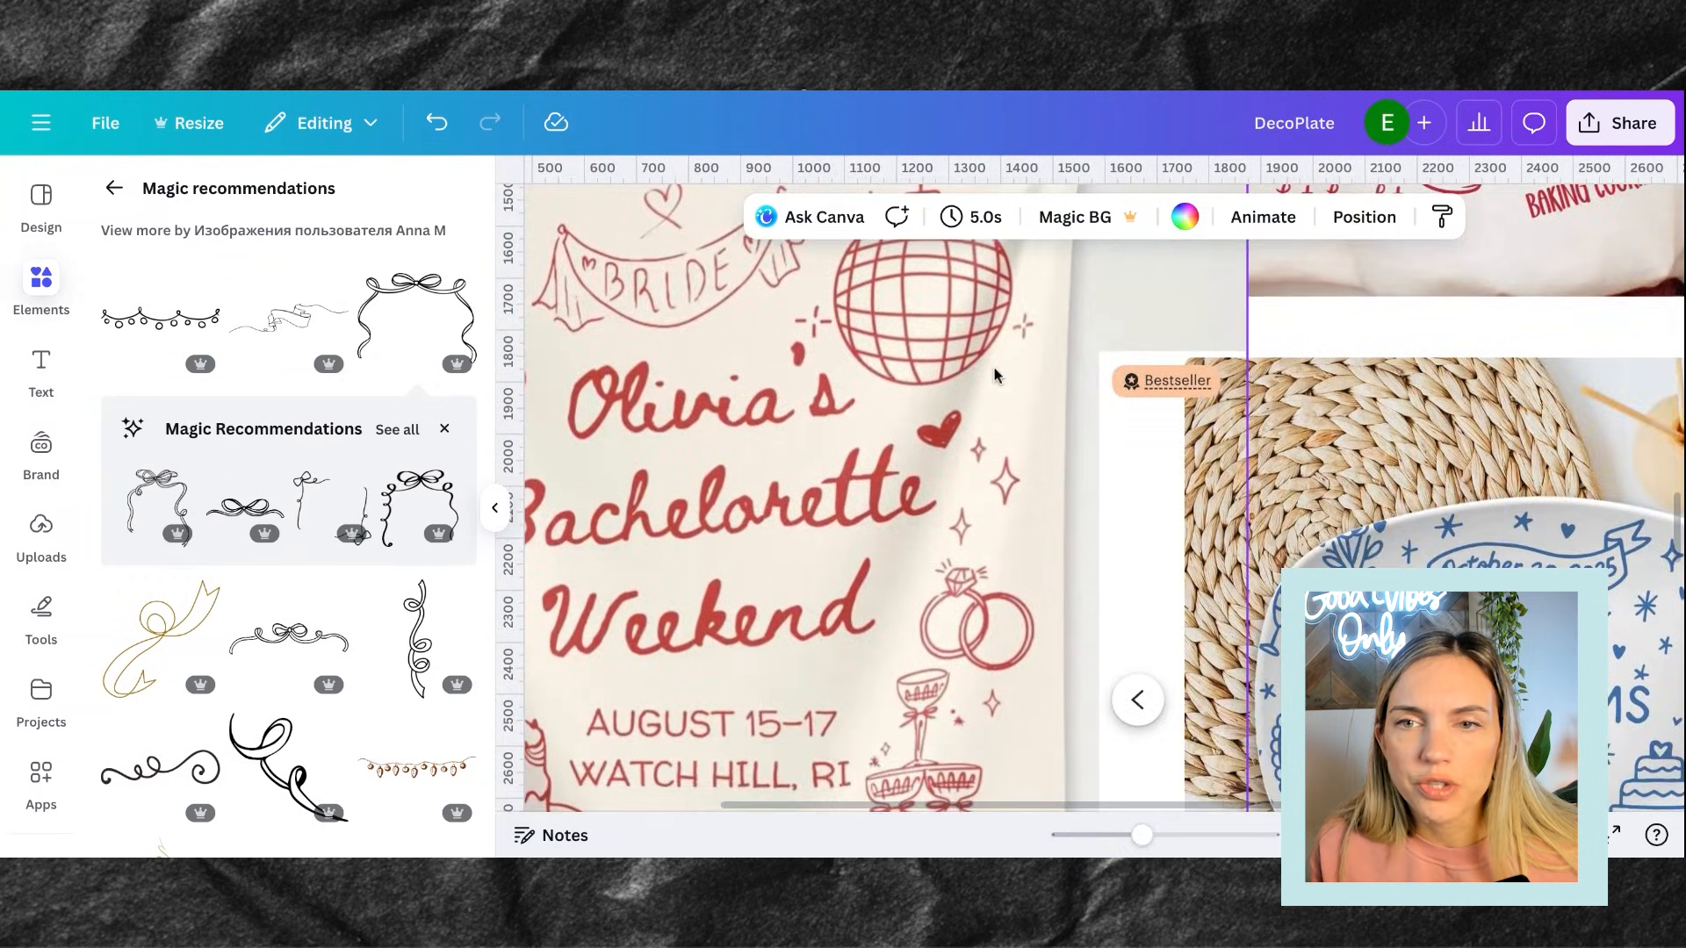
Examine the small filler accents on the blue plate example on page 2 and return to the wedding design on page 3
scroll(936, 439, right, 5)
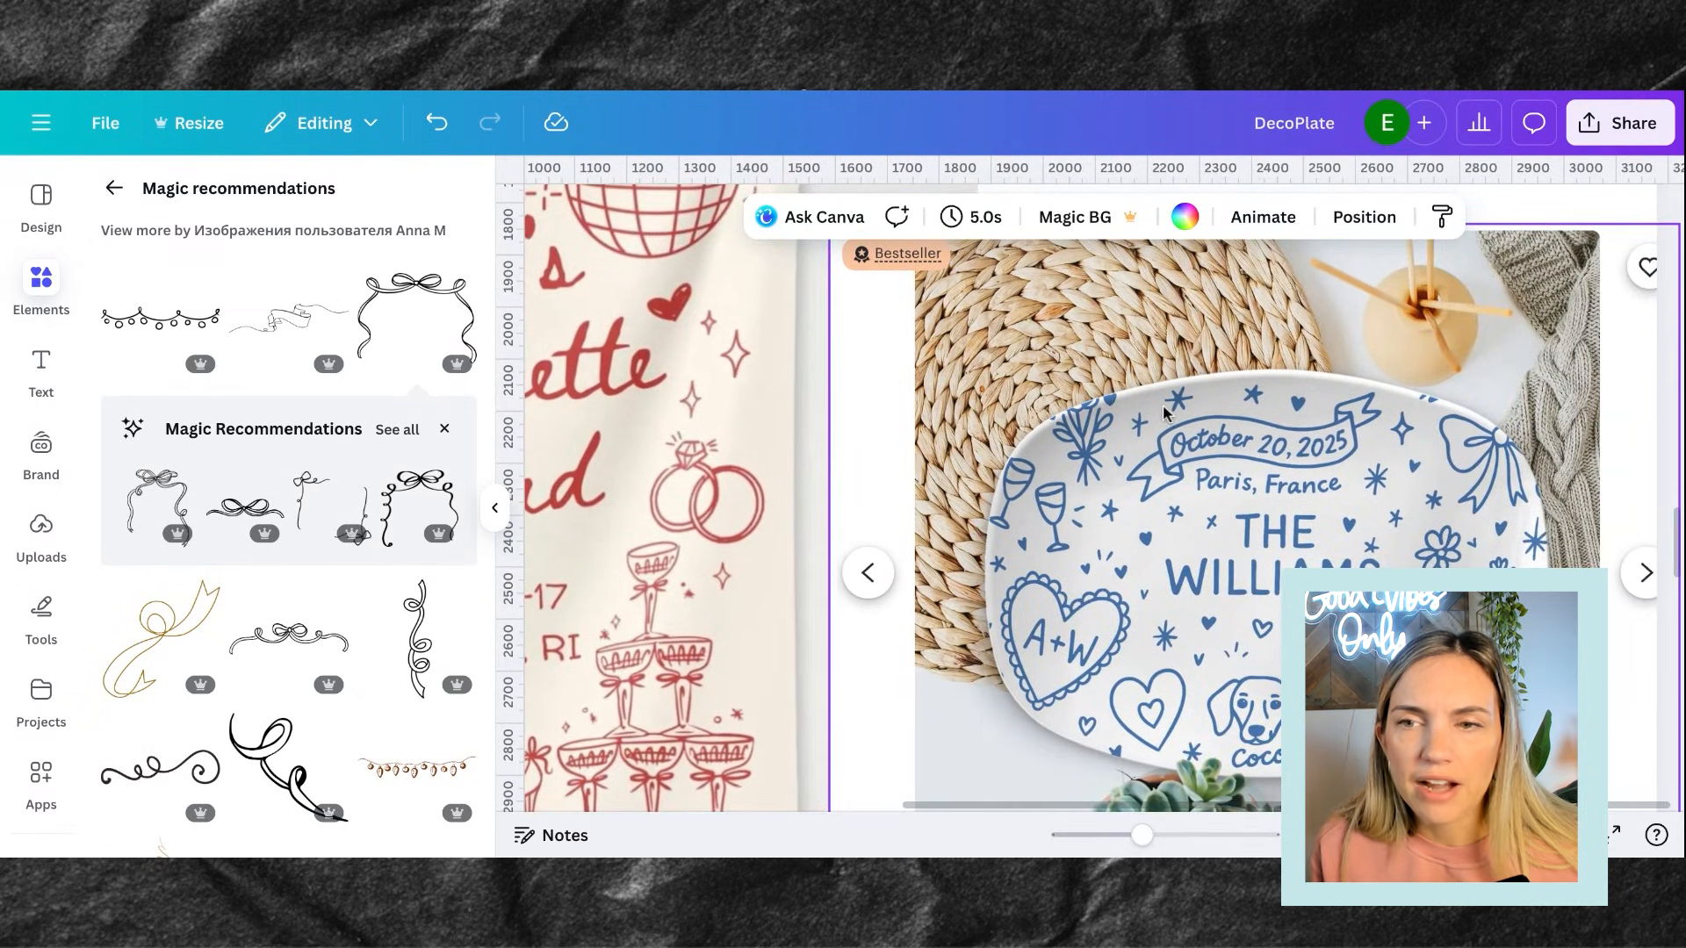
drag(1141, 835, 1098, 835)
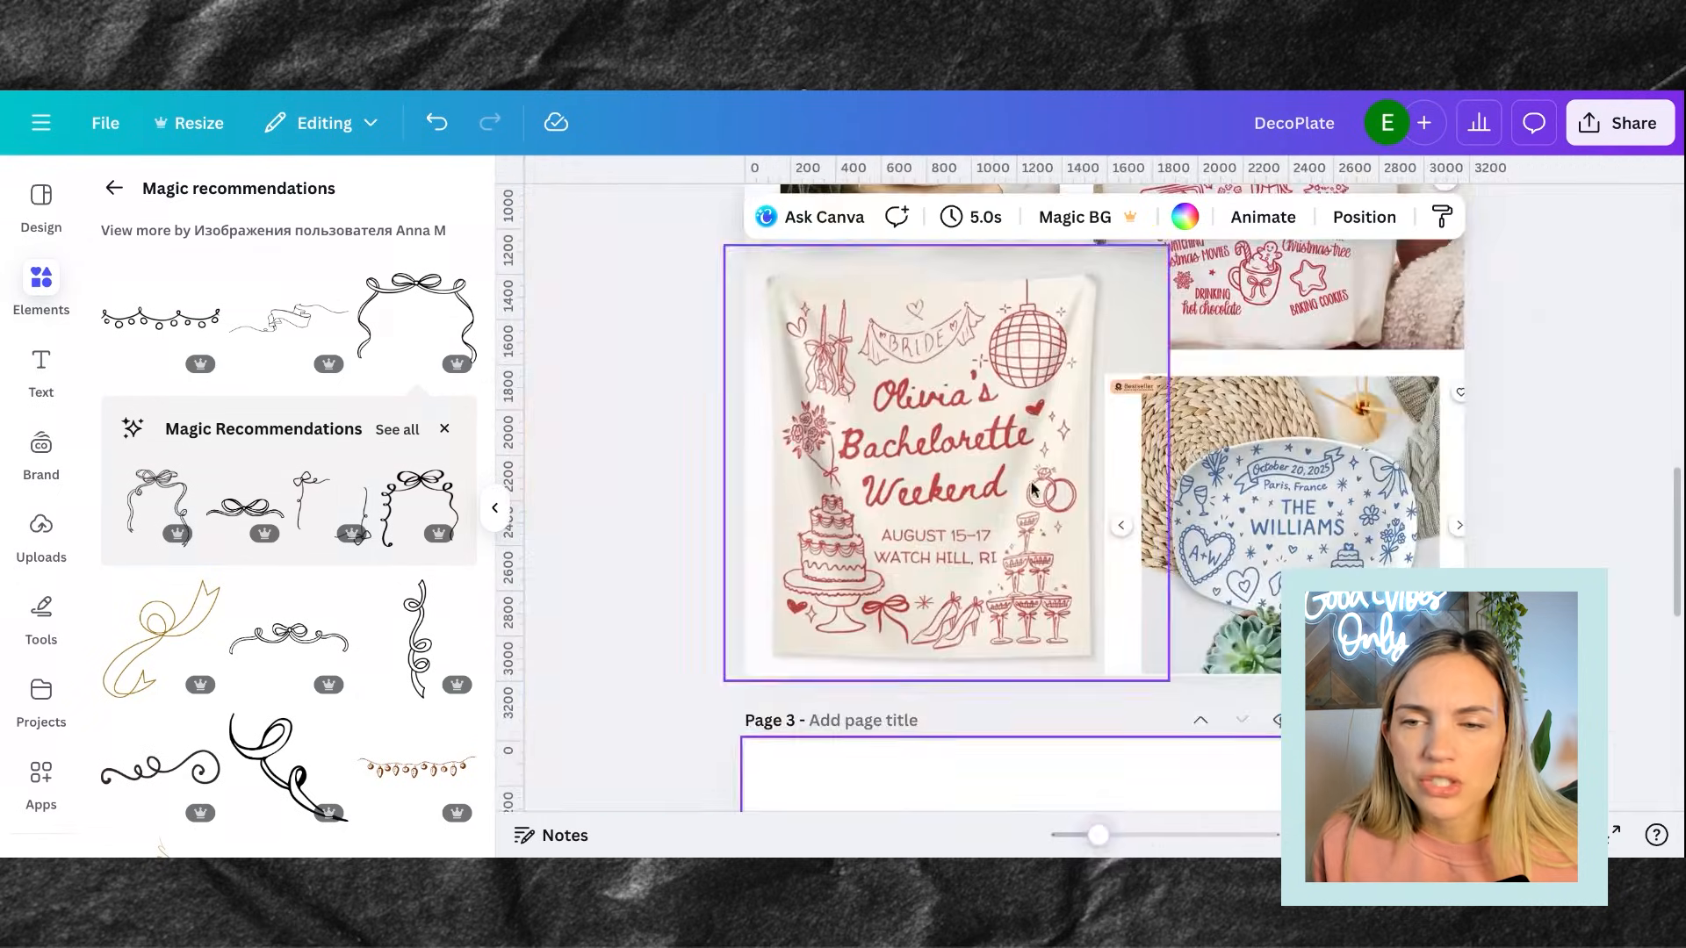
scroll(1029, 390, down, 5)
scroll(1028, 390, down, 8)
drag(1099, 689, 1091, 655)
click(529, 334)
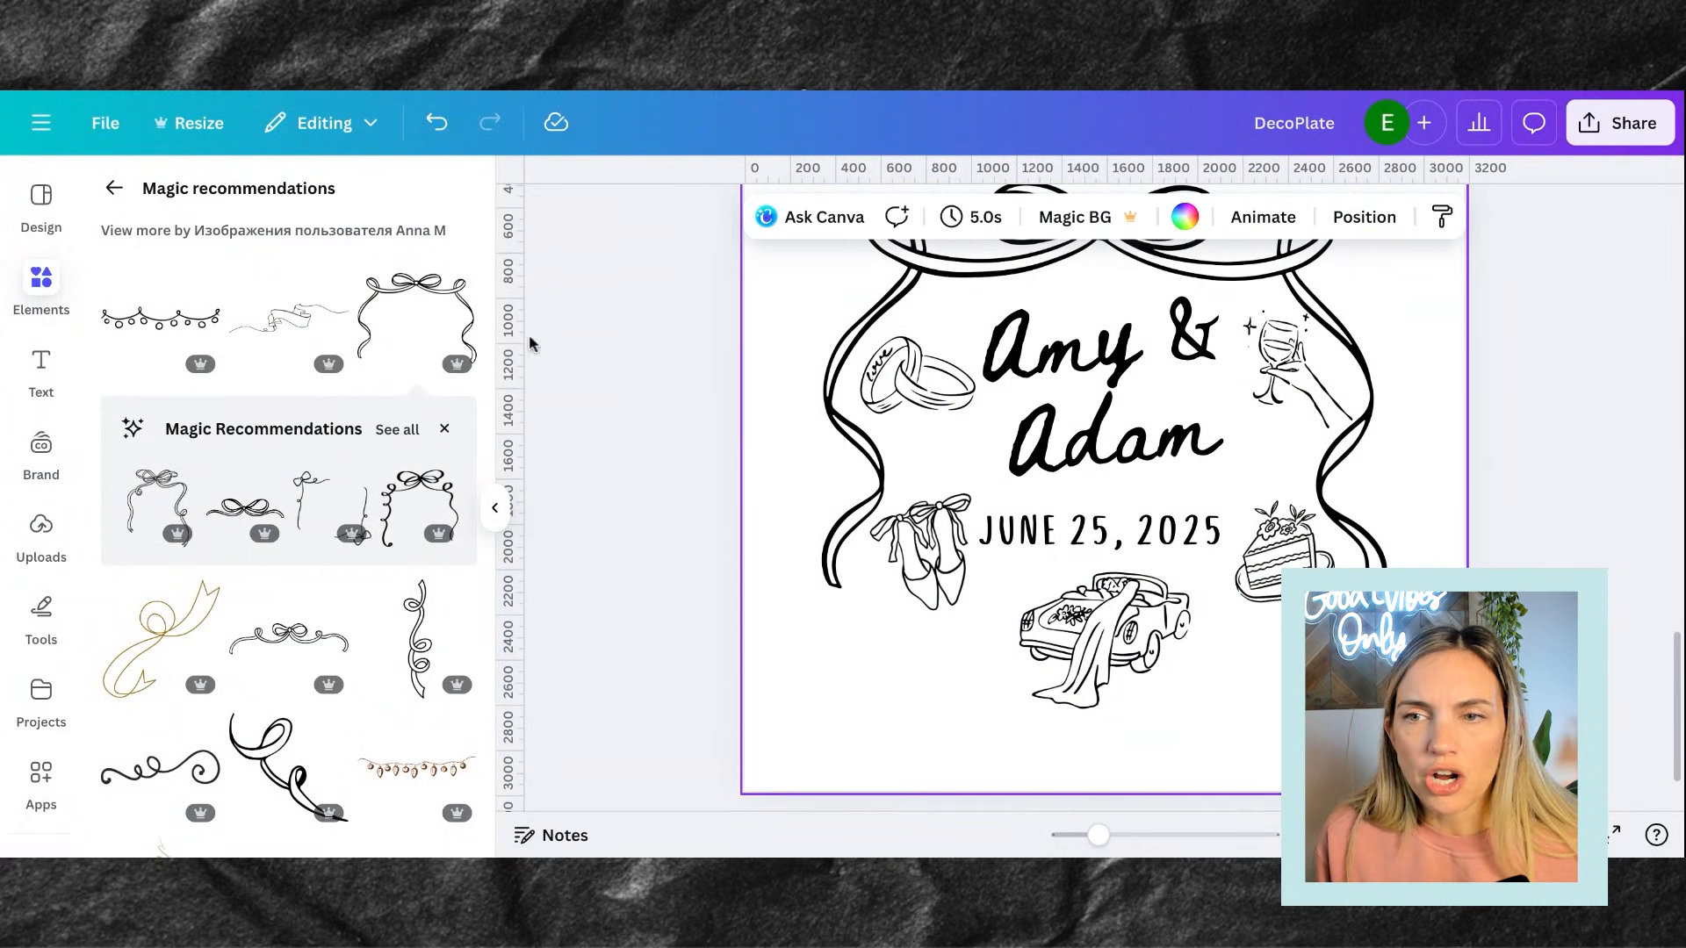
Search the graphics for "hand drawn stars" and browse the results for small doodle accents
click(116, 191)
triple_click(206, 205)
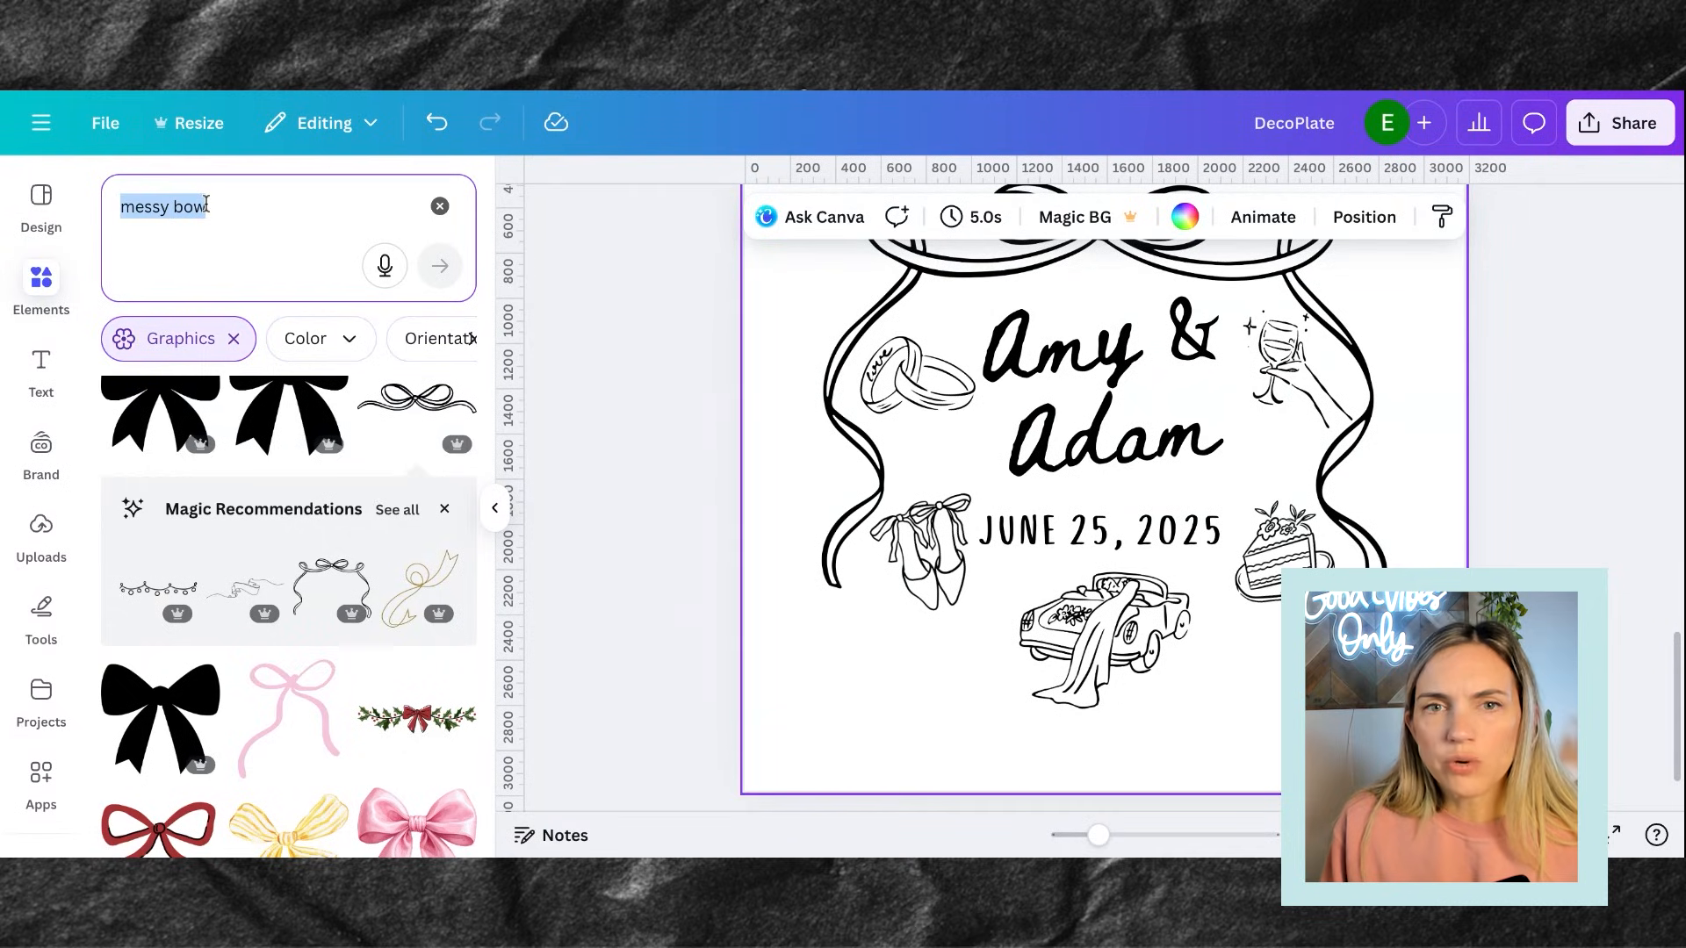
text(hand drawn )
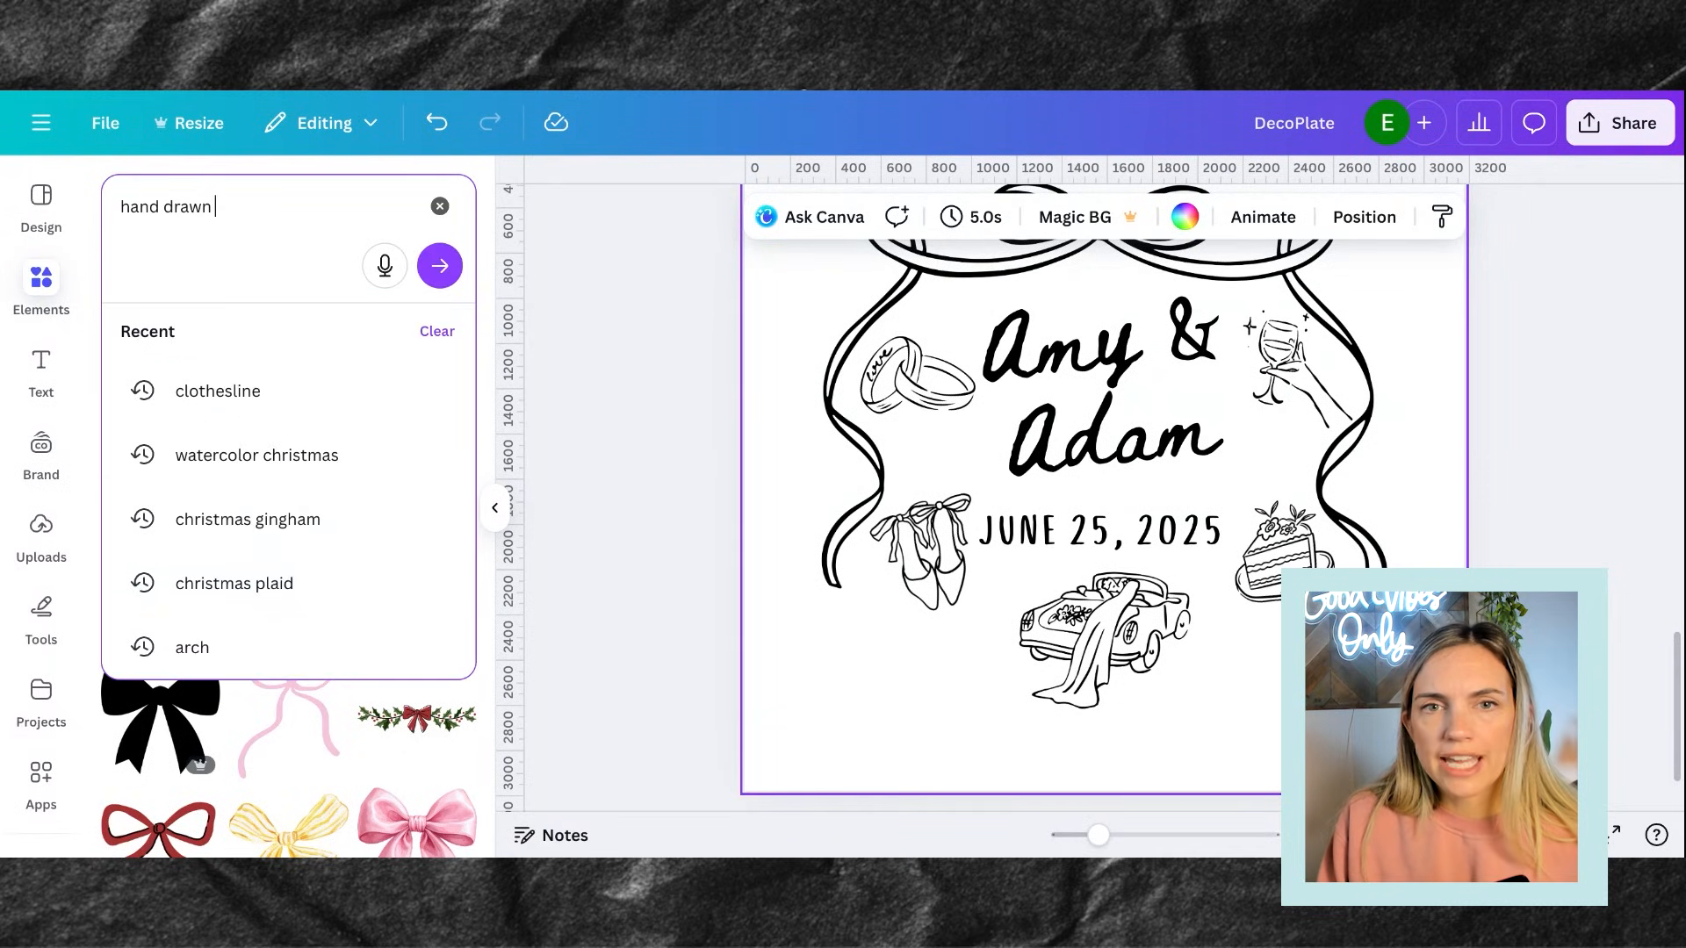
text(stars)
key(Return)
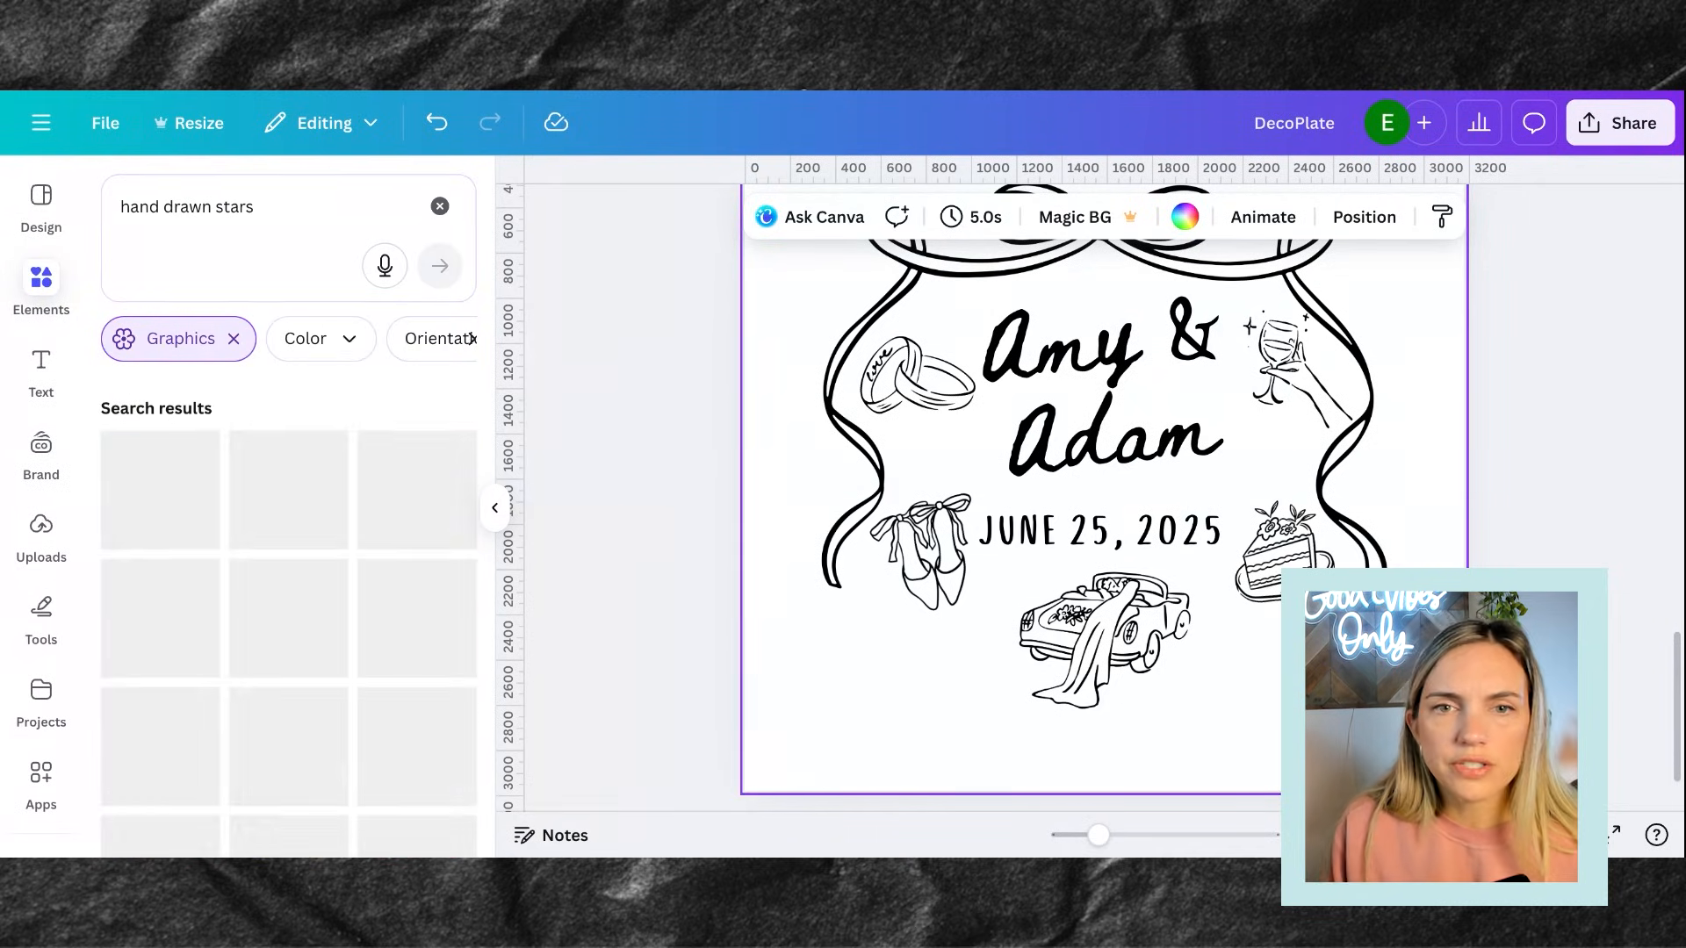
scroll(290, 615, down, 6)
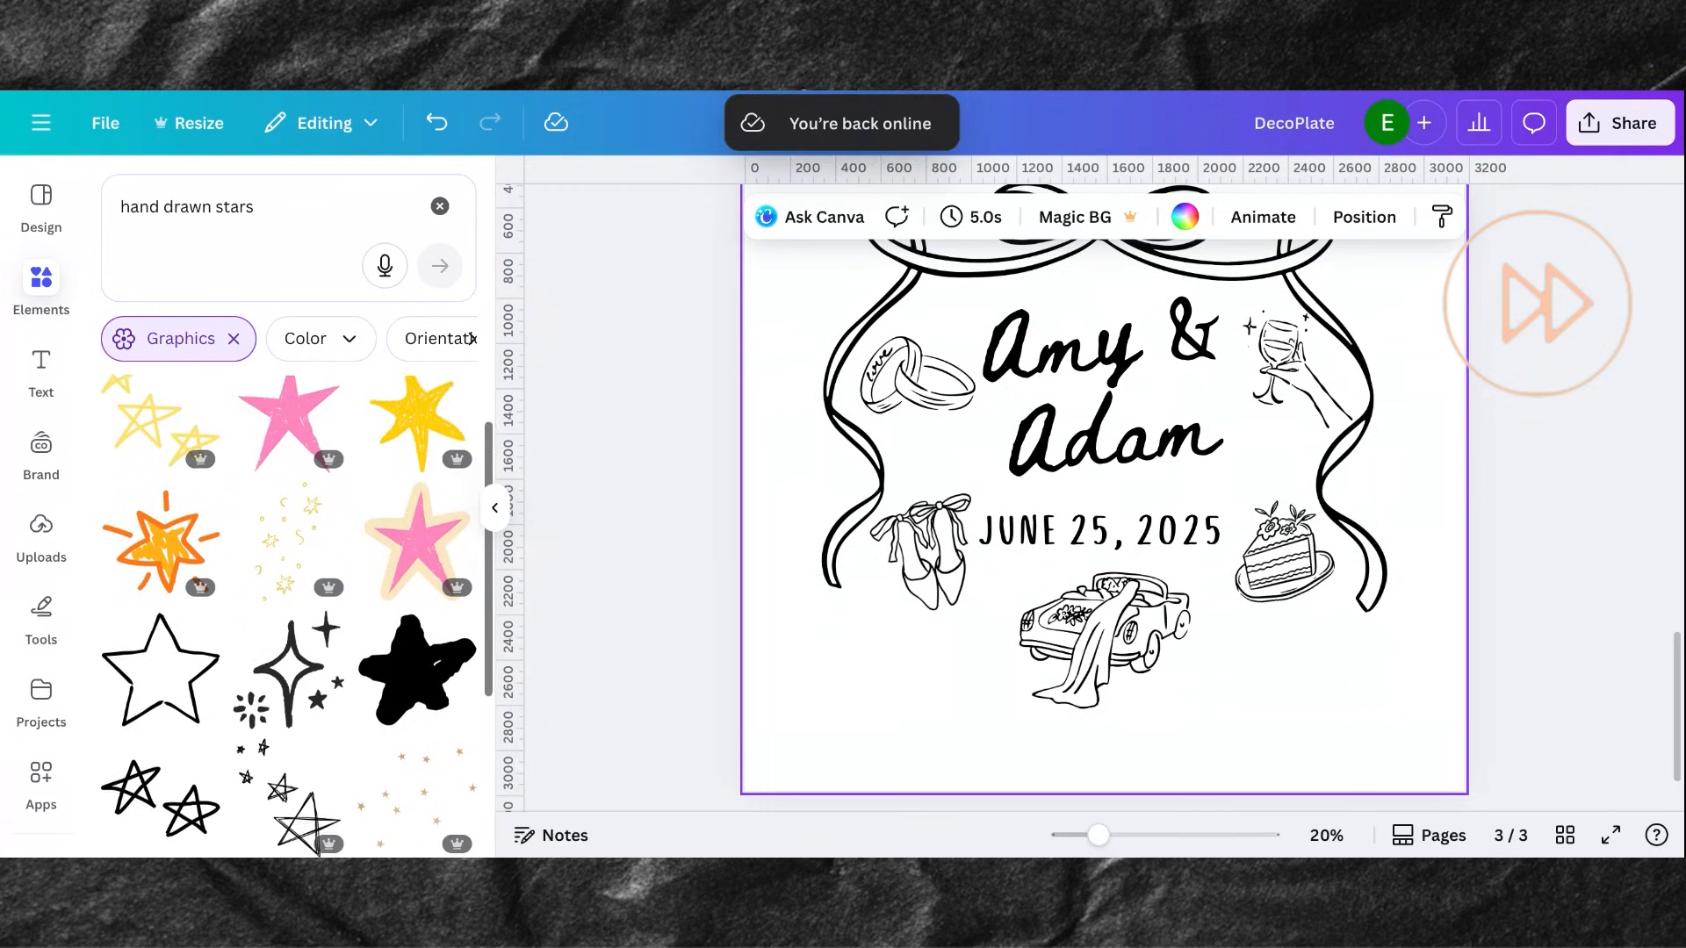
scroll(178, 537, up, 1)
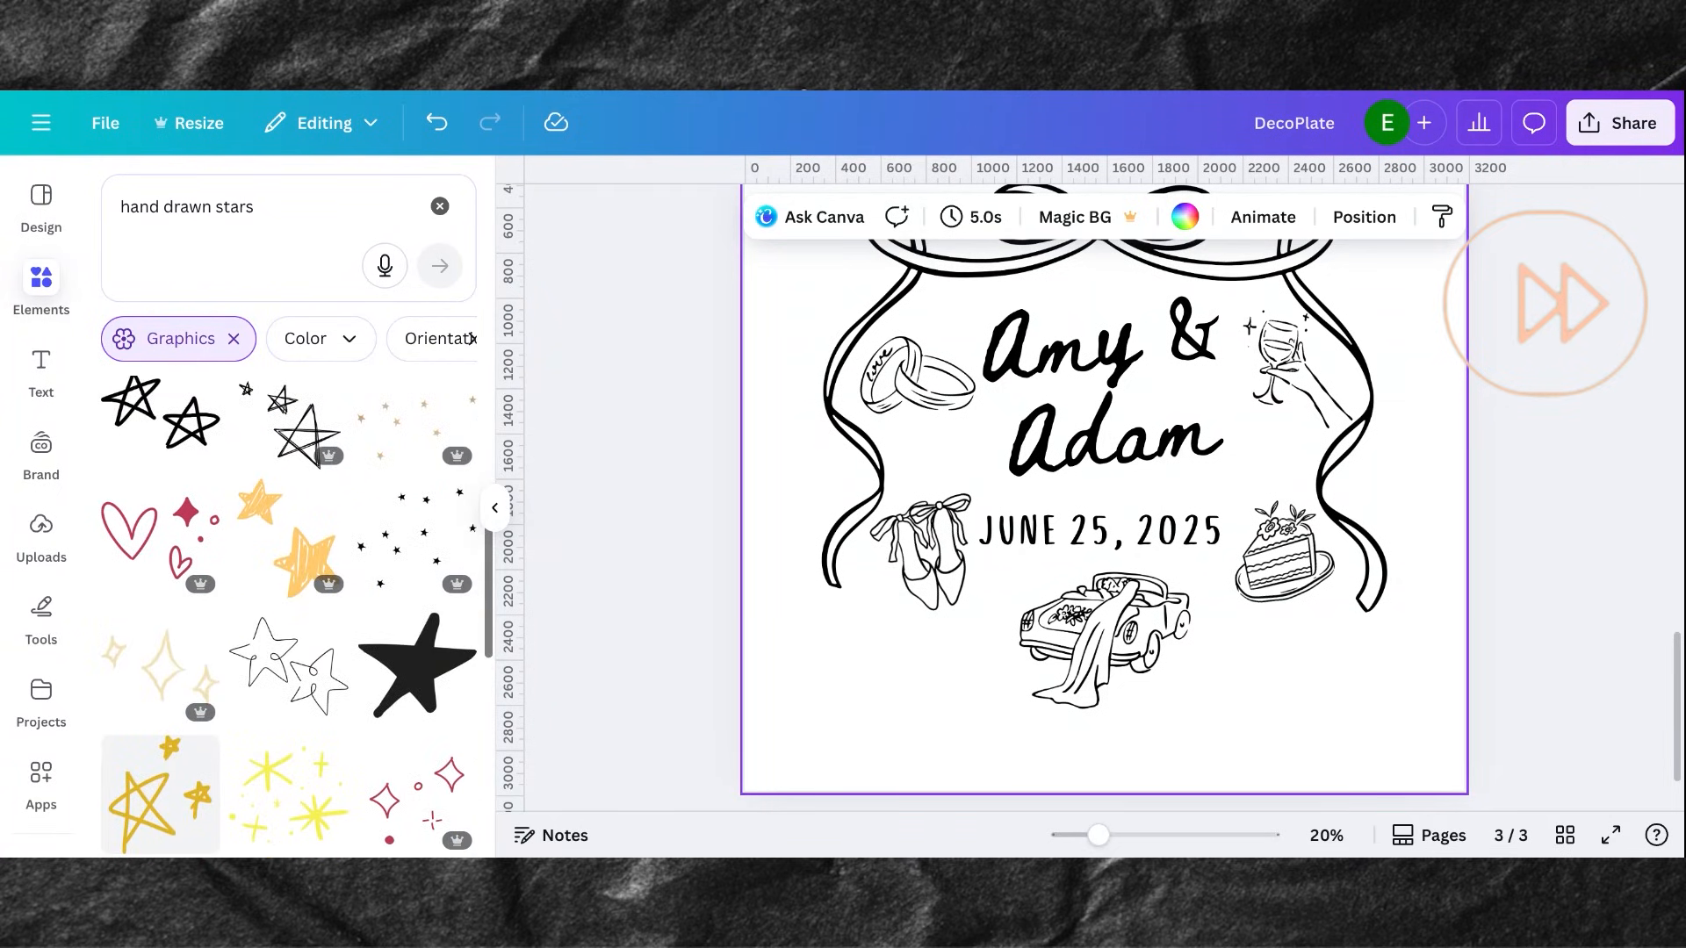
Add the heart and sparkle graphic, shrink it to a small accent between the rings and the bow shoes, and colour it black
click(179, 538)
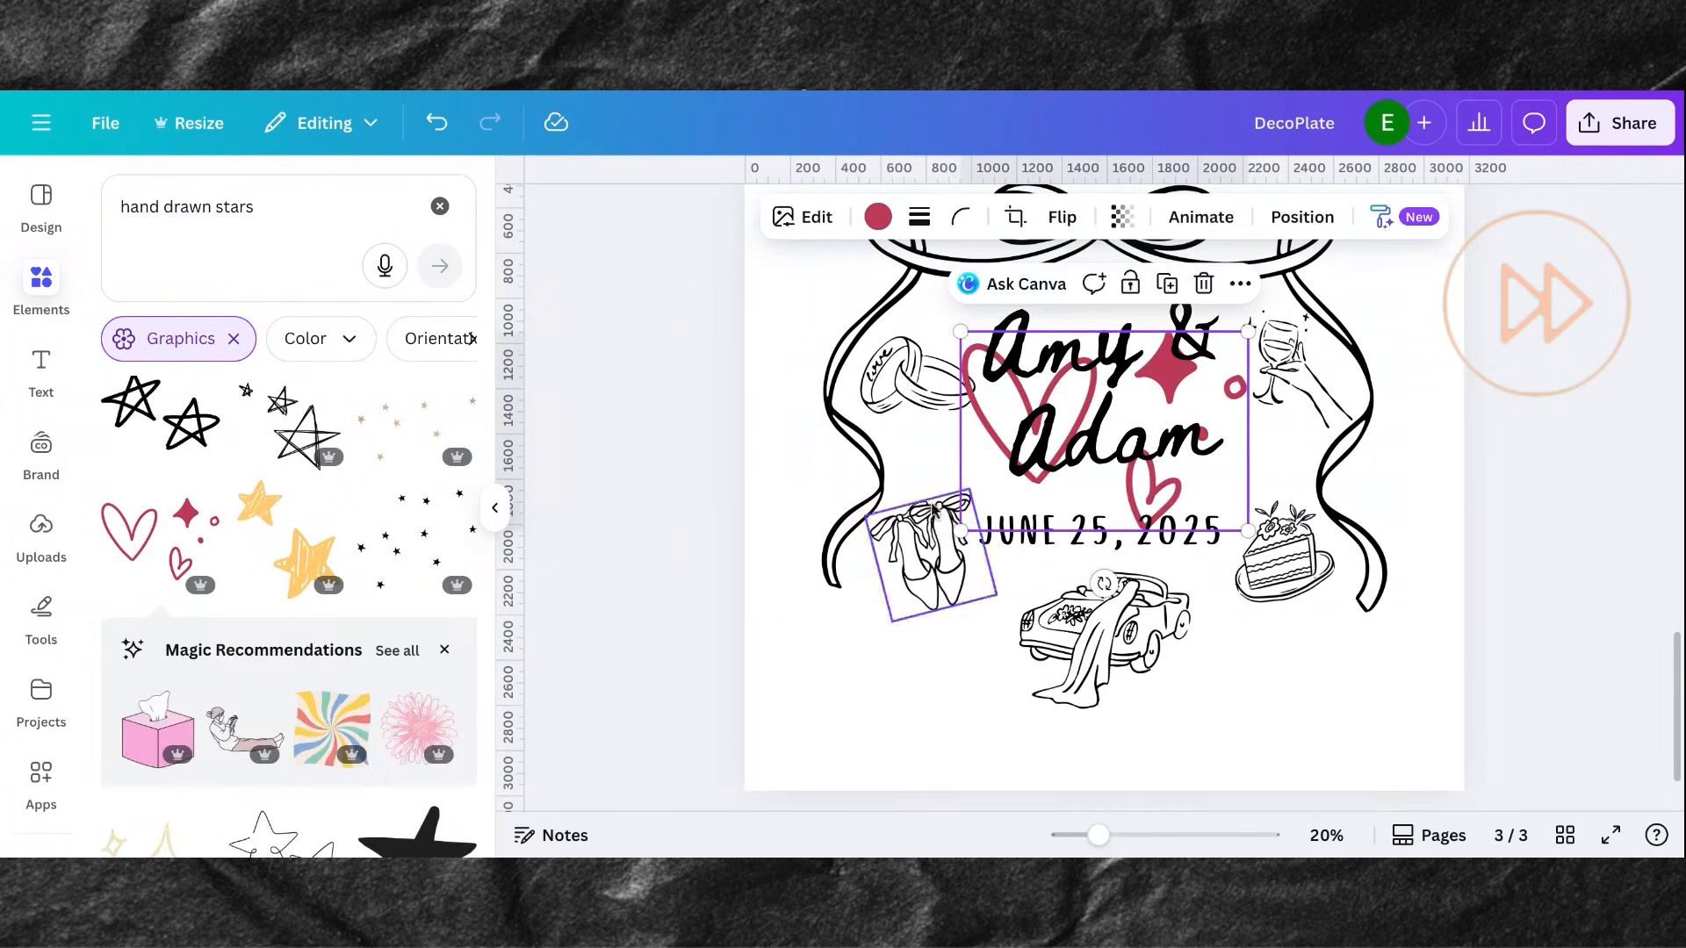
drag(1036, 413, 941, 601)
drag(1090, 678, 931, 460)
click(877, 218)
click(180, 357)
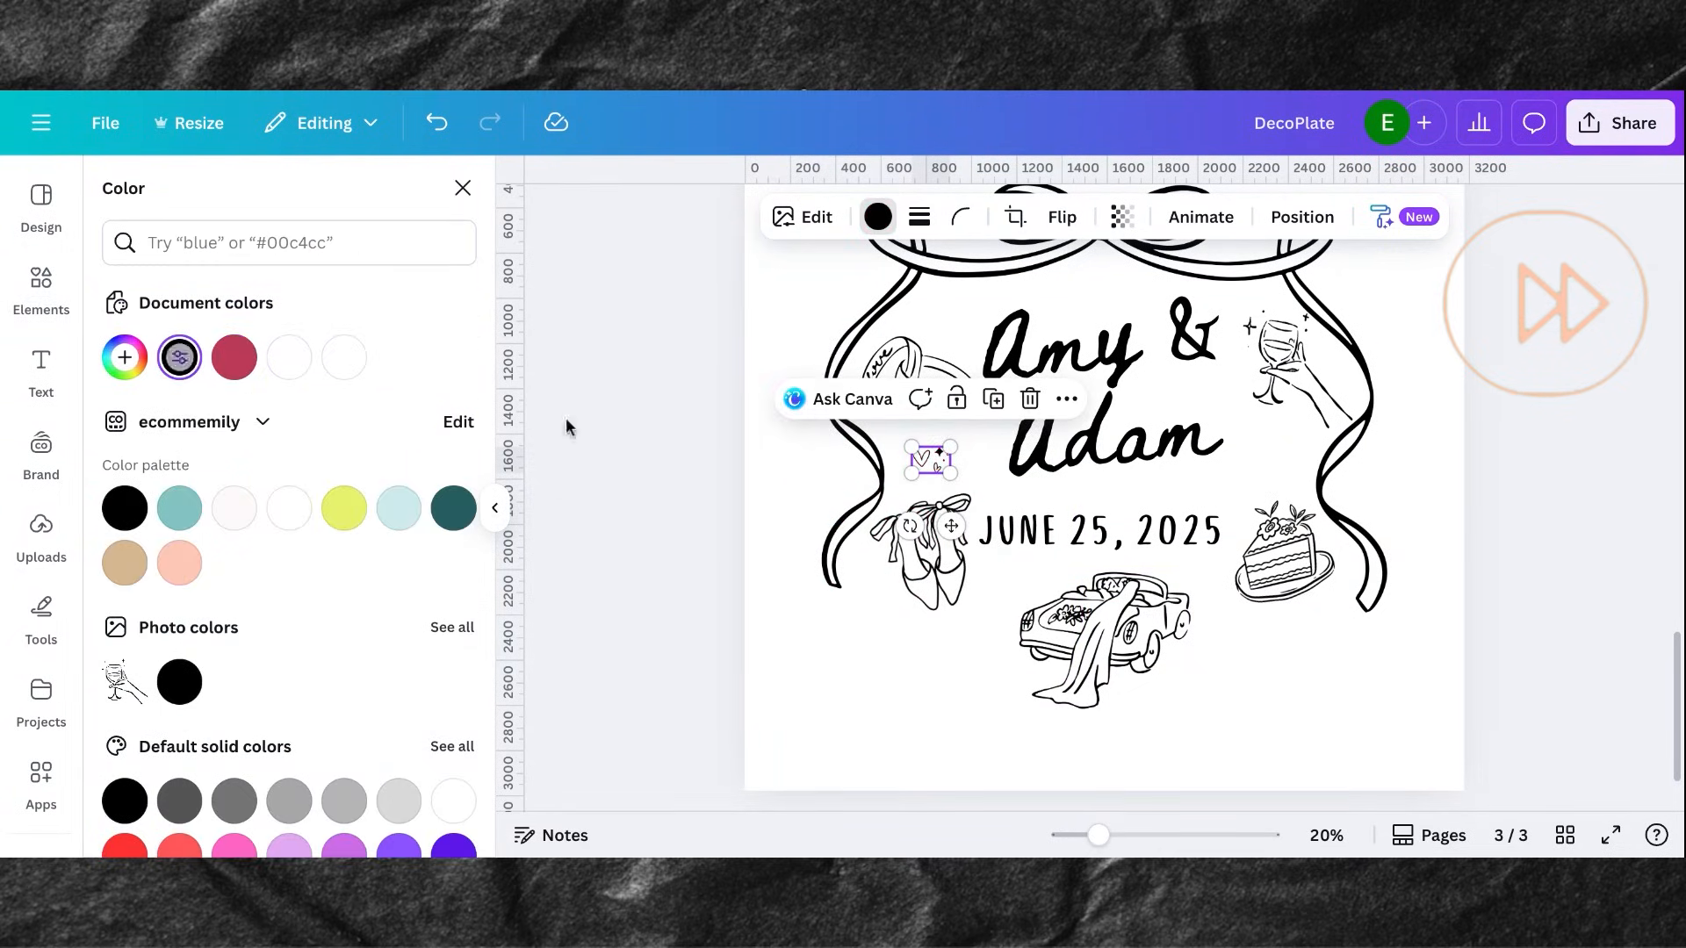
Duplicate the heart and sparkle accent, placing one tilted copy above the wedding rings and another above the cake slice
alt+drag(944, 532, 960, 385)
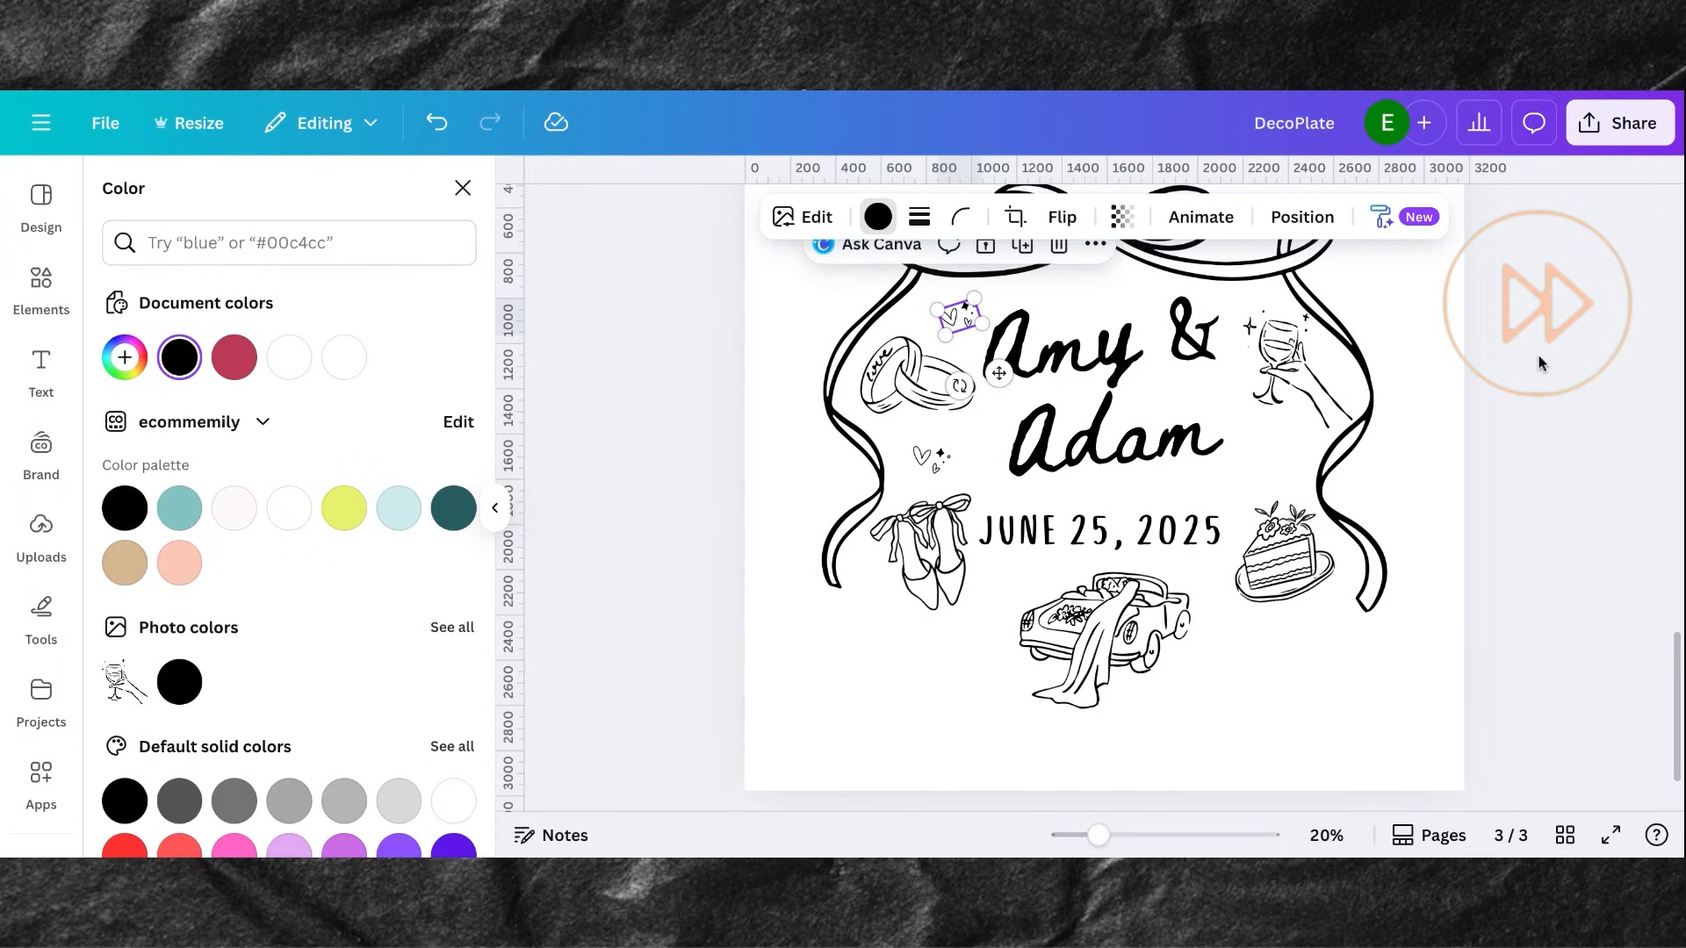
click(1021, 245)
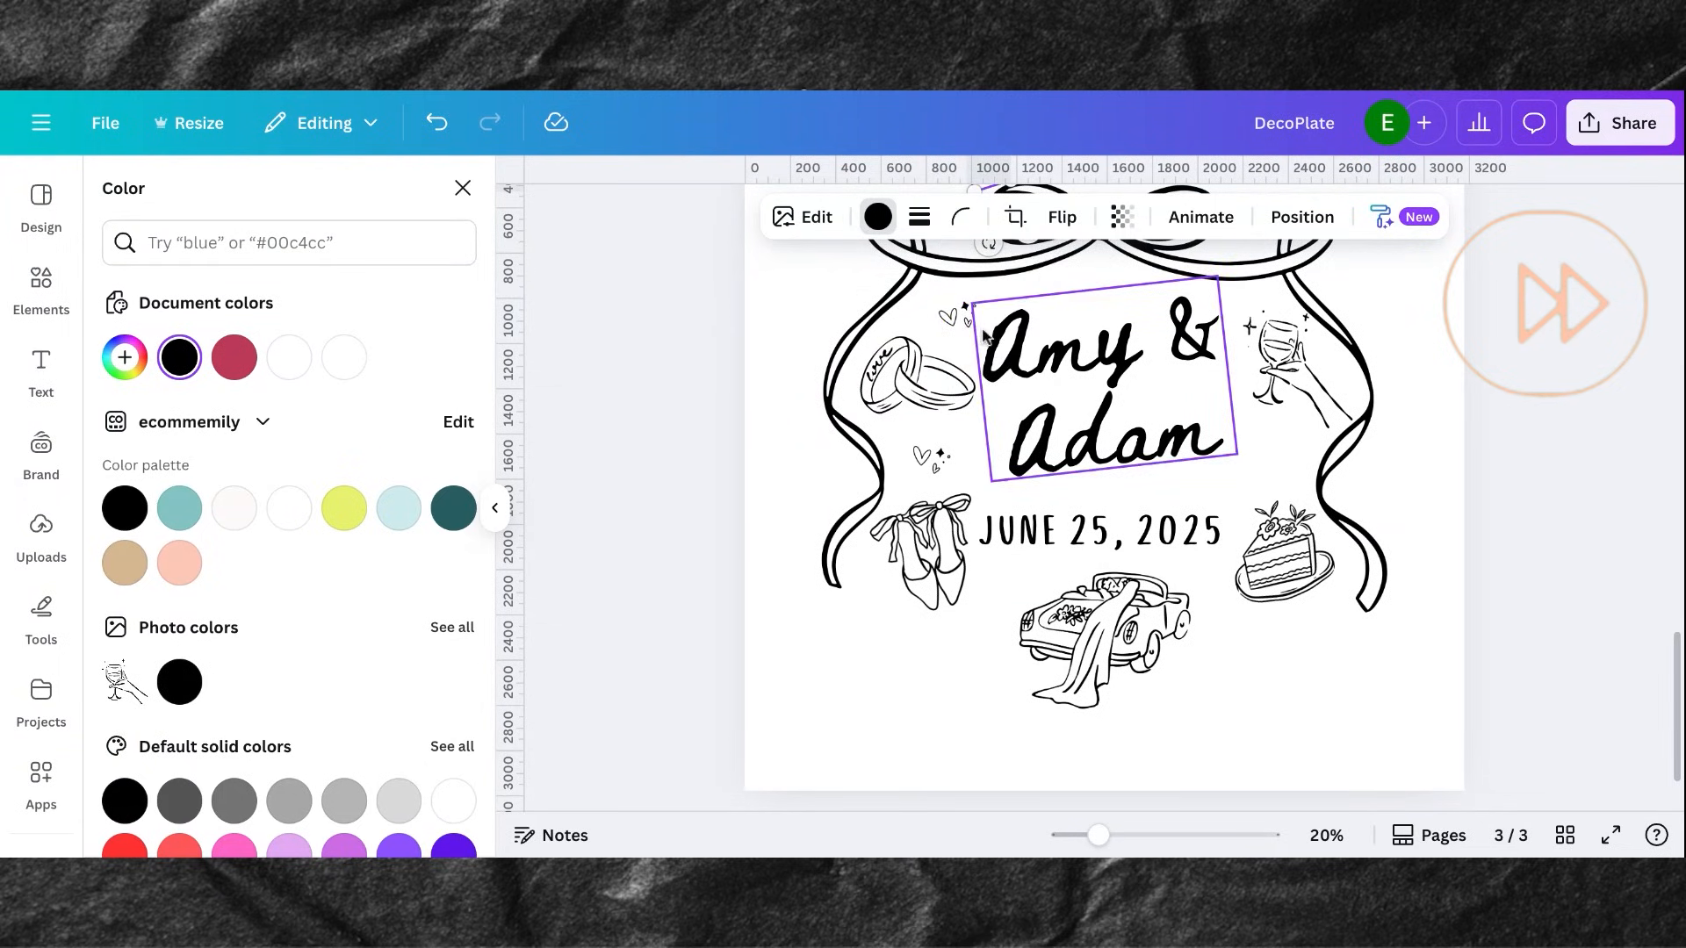
scroll(973, 322, up, 2)
drag(994, 255, 1287, 544)
click(1458, 569)
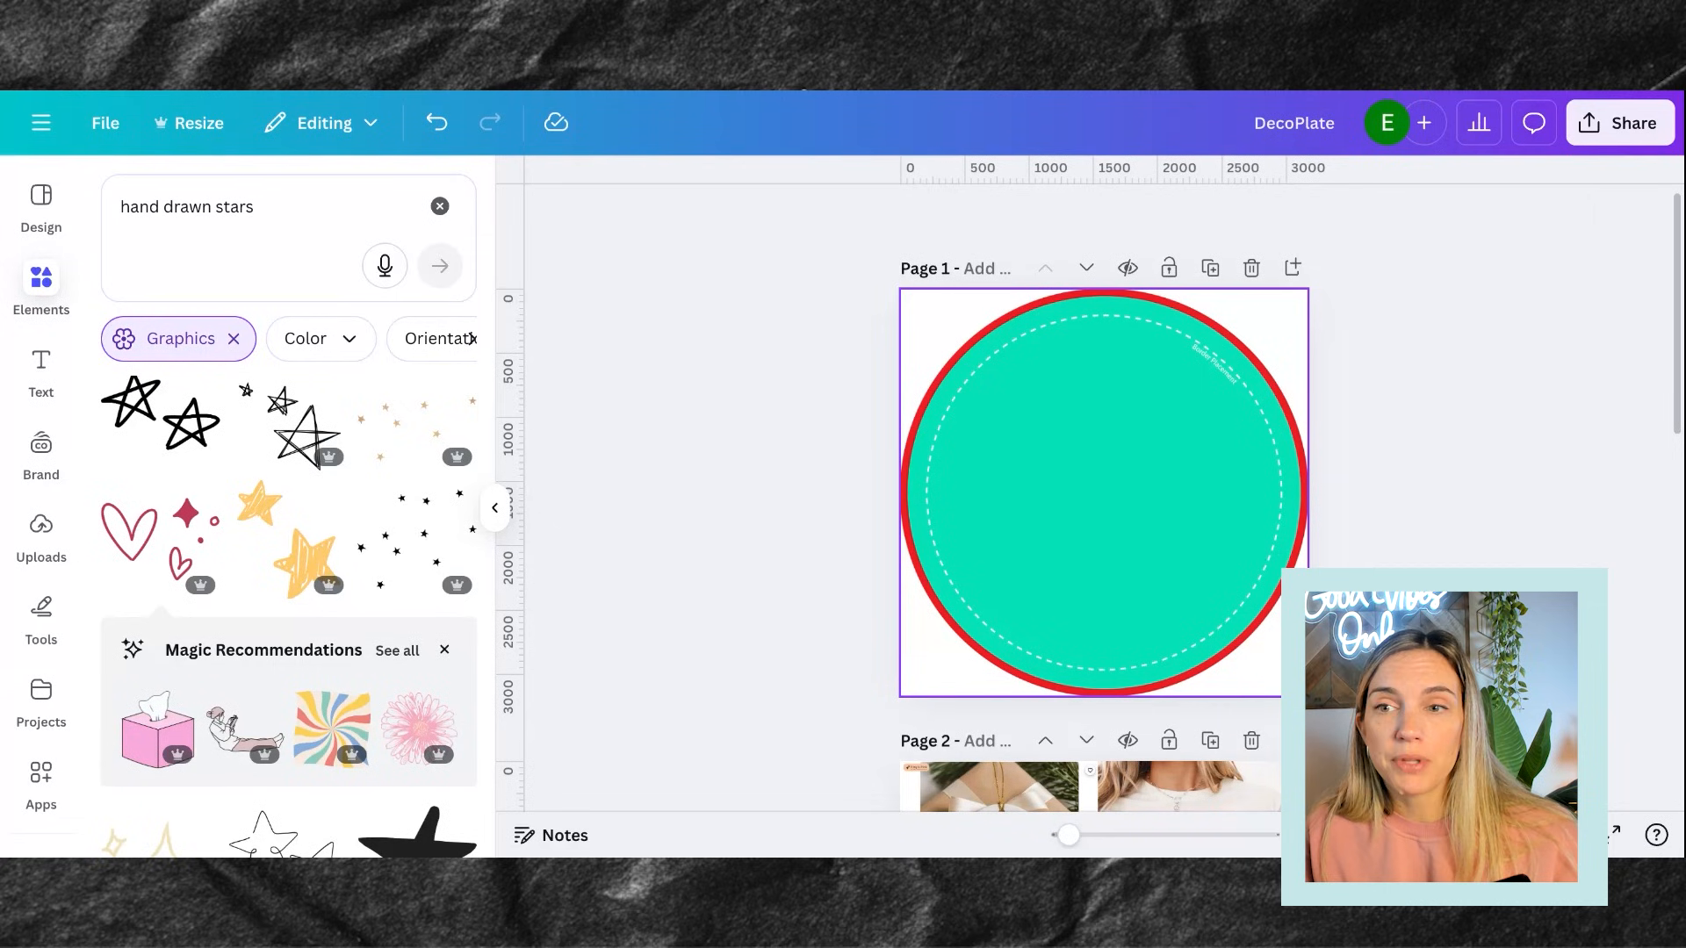
Copy the green circular plate template from page 1 and paste it over the wedding design on page 3
right_click(1218, 395)
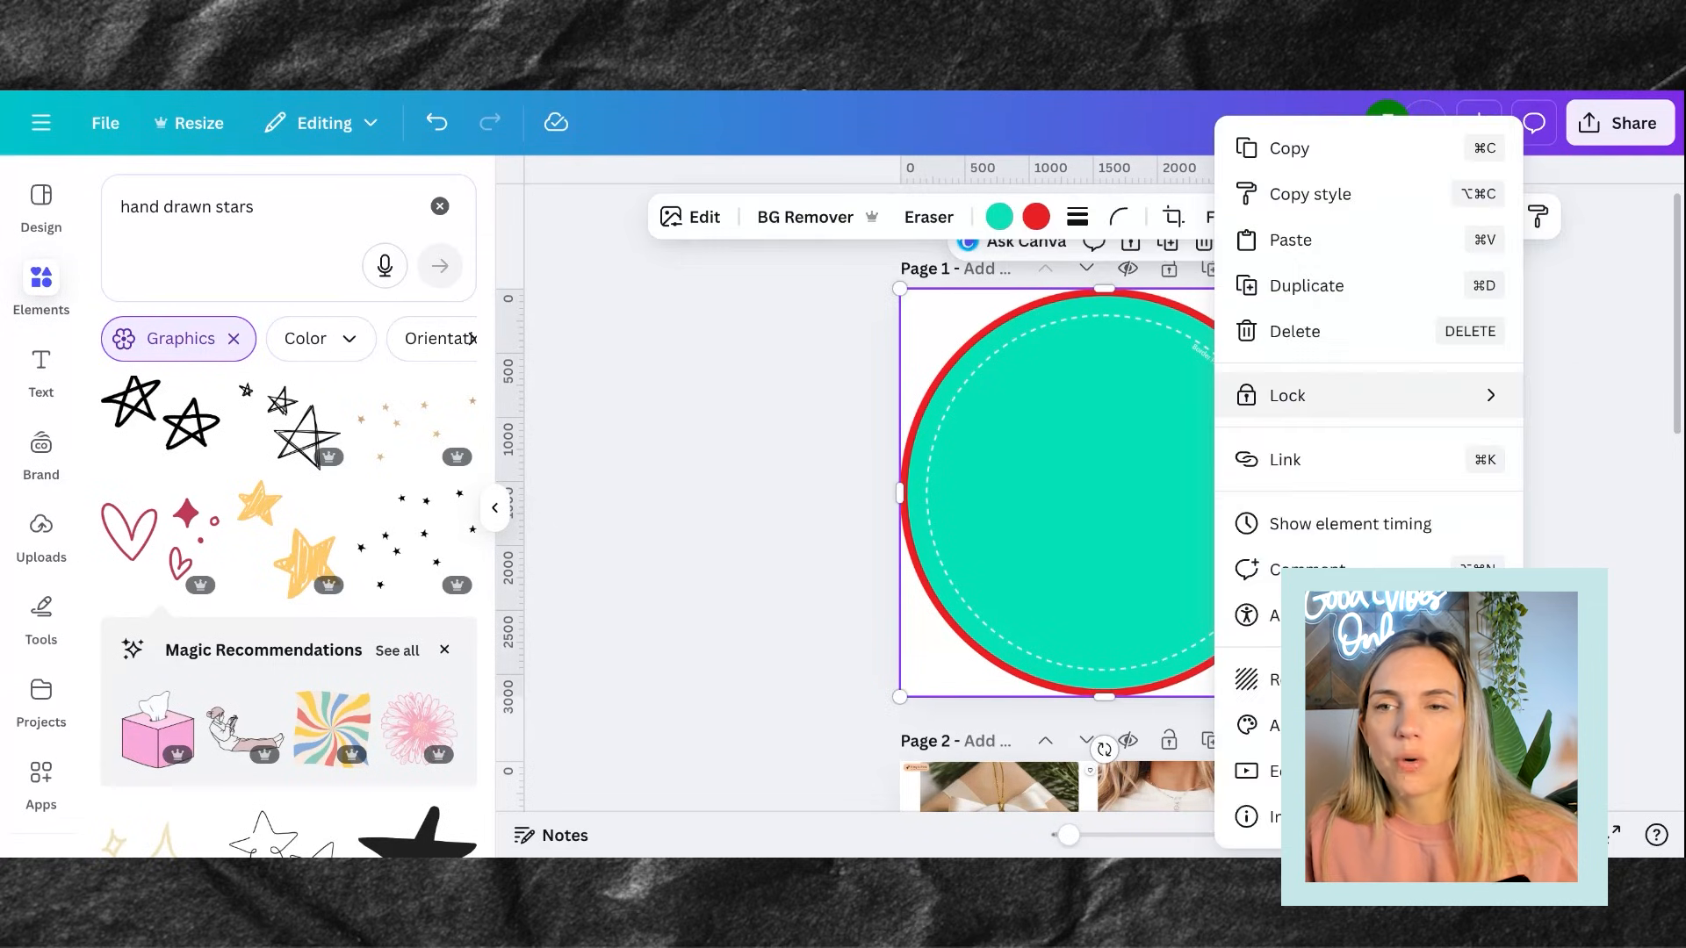
click(1334, 153)
scroll(1131, 684, down, 10)
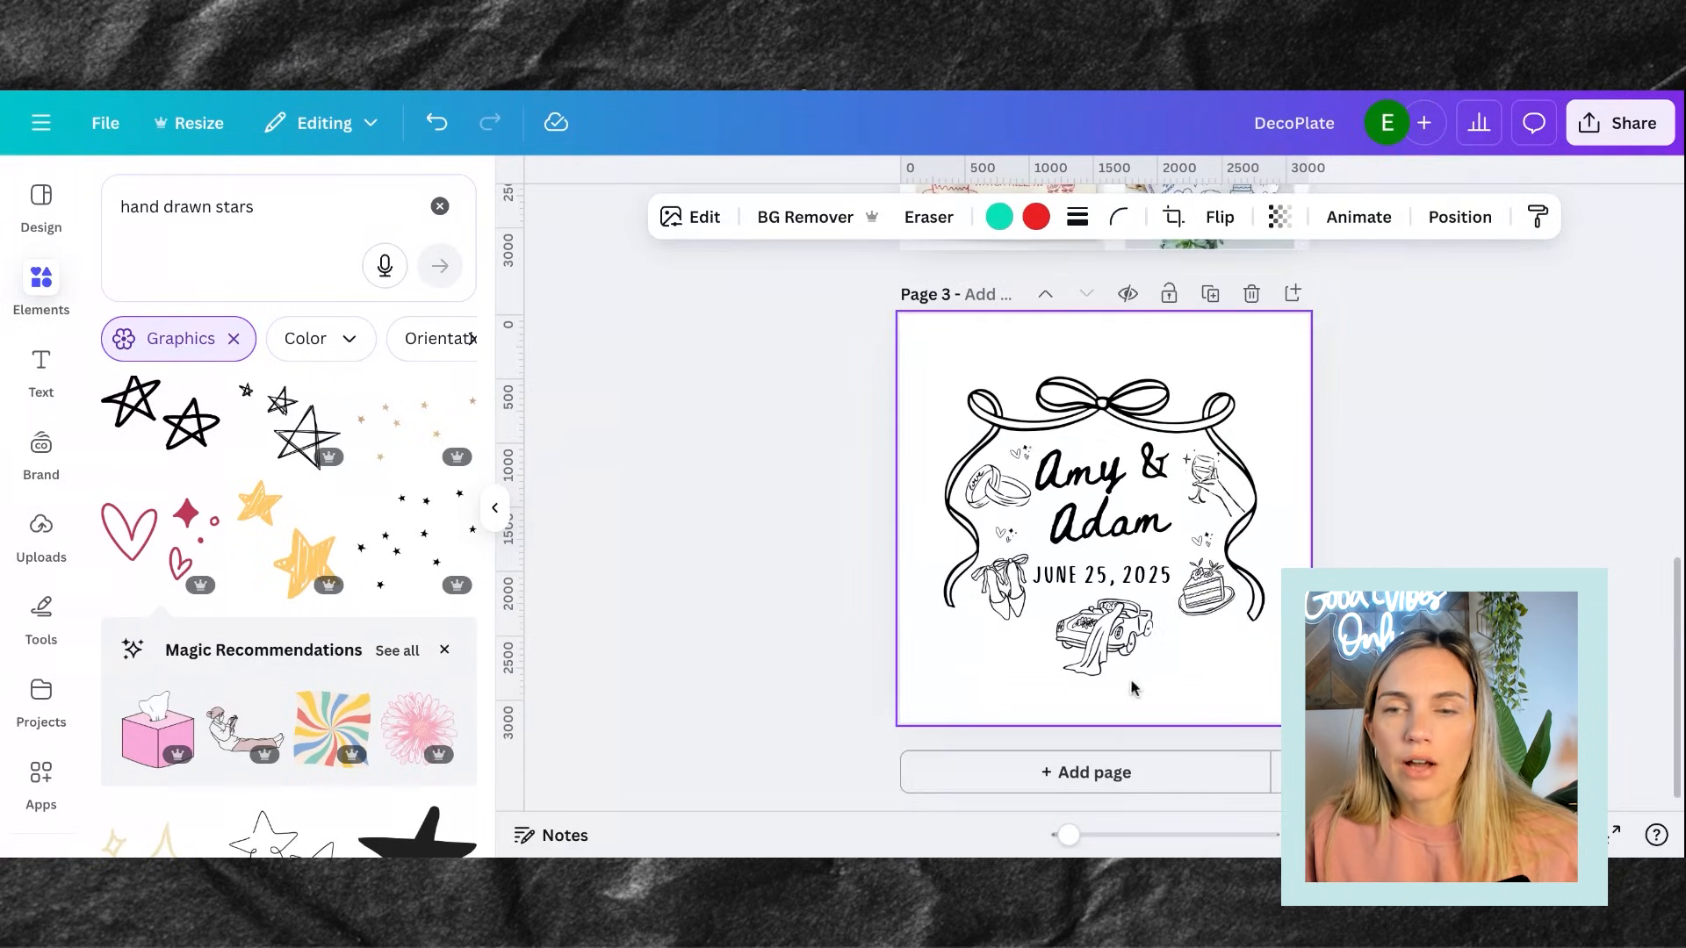
click(1227, 705)
key(ctrl+v)
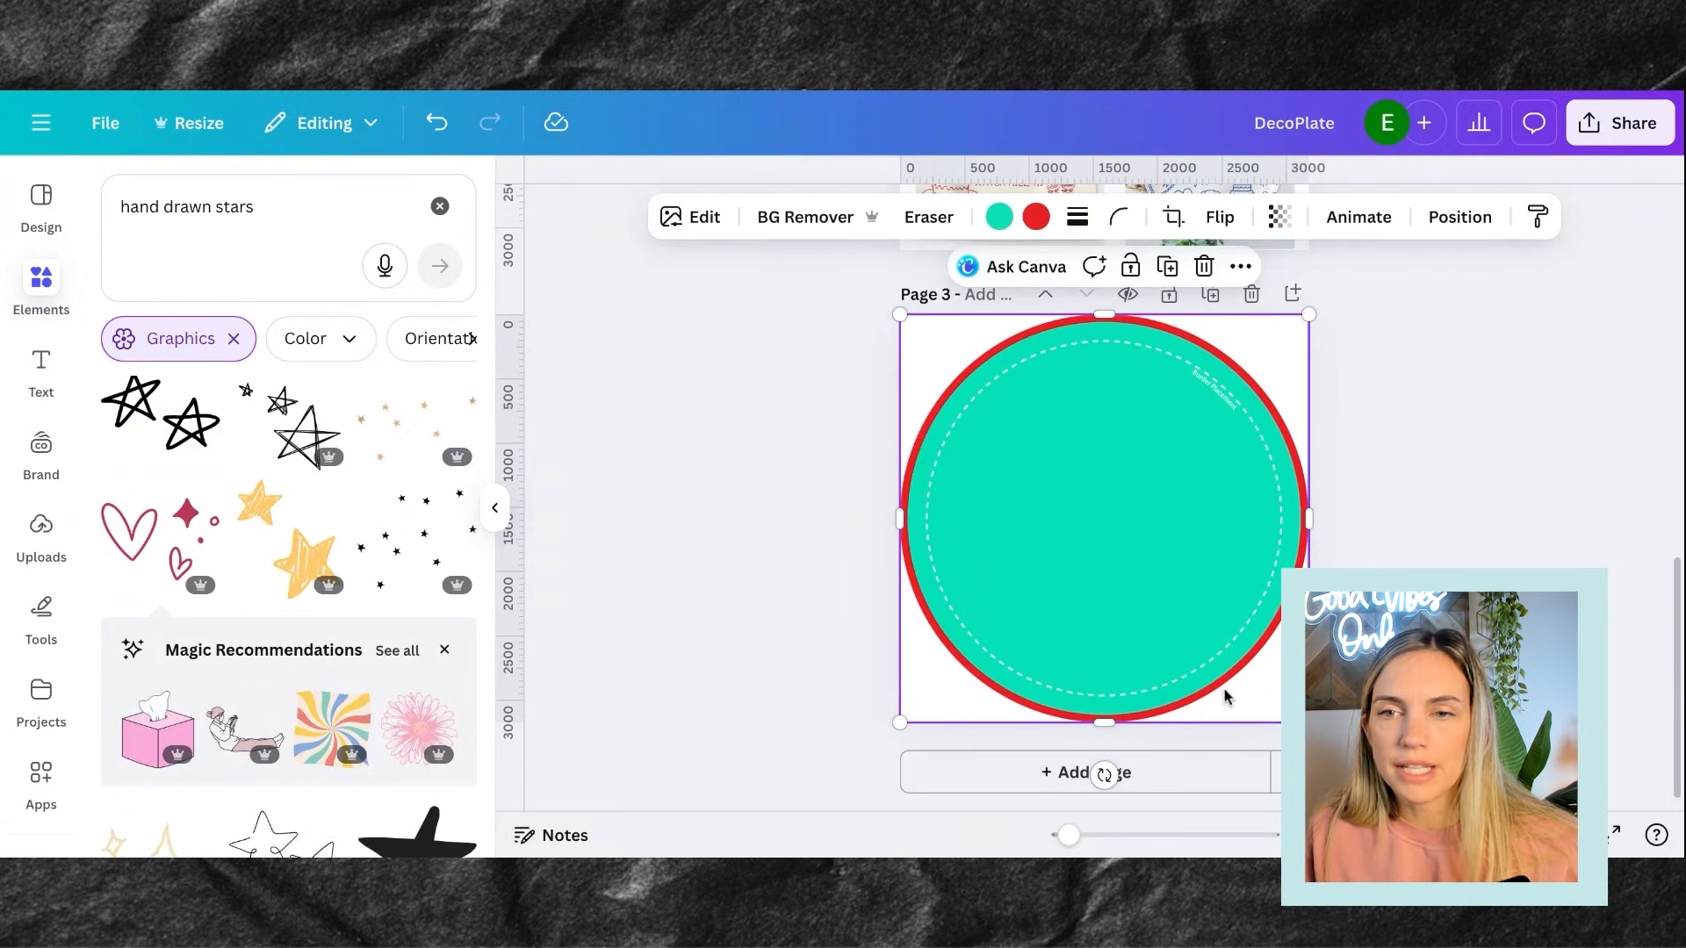
Make the template overlay semi-transparent to check the ribbon against the dashed safe area, and delete the overlay
click(1280, 217)
drag(1286, 312, 1238, 314)
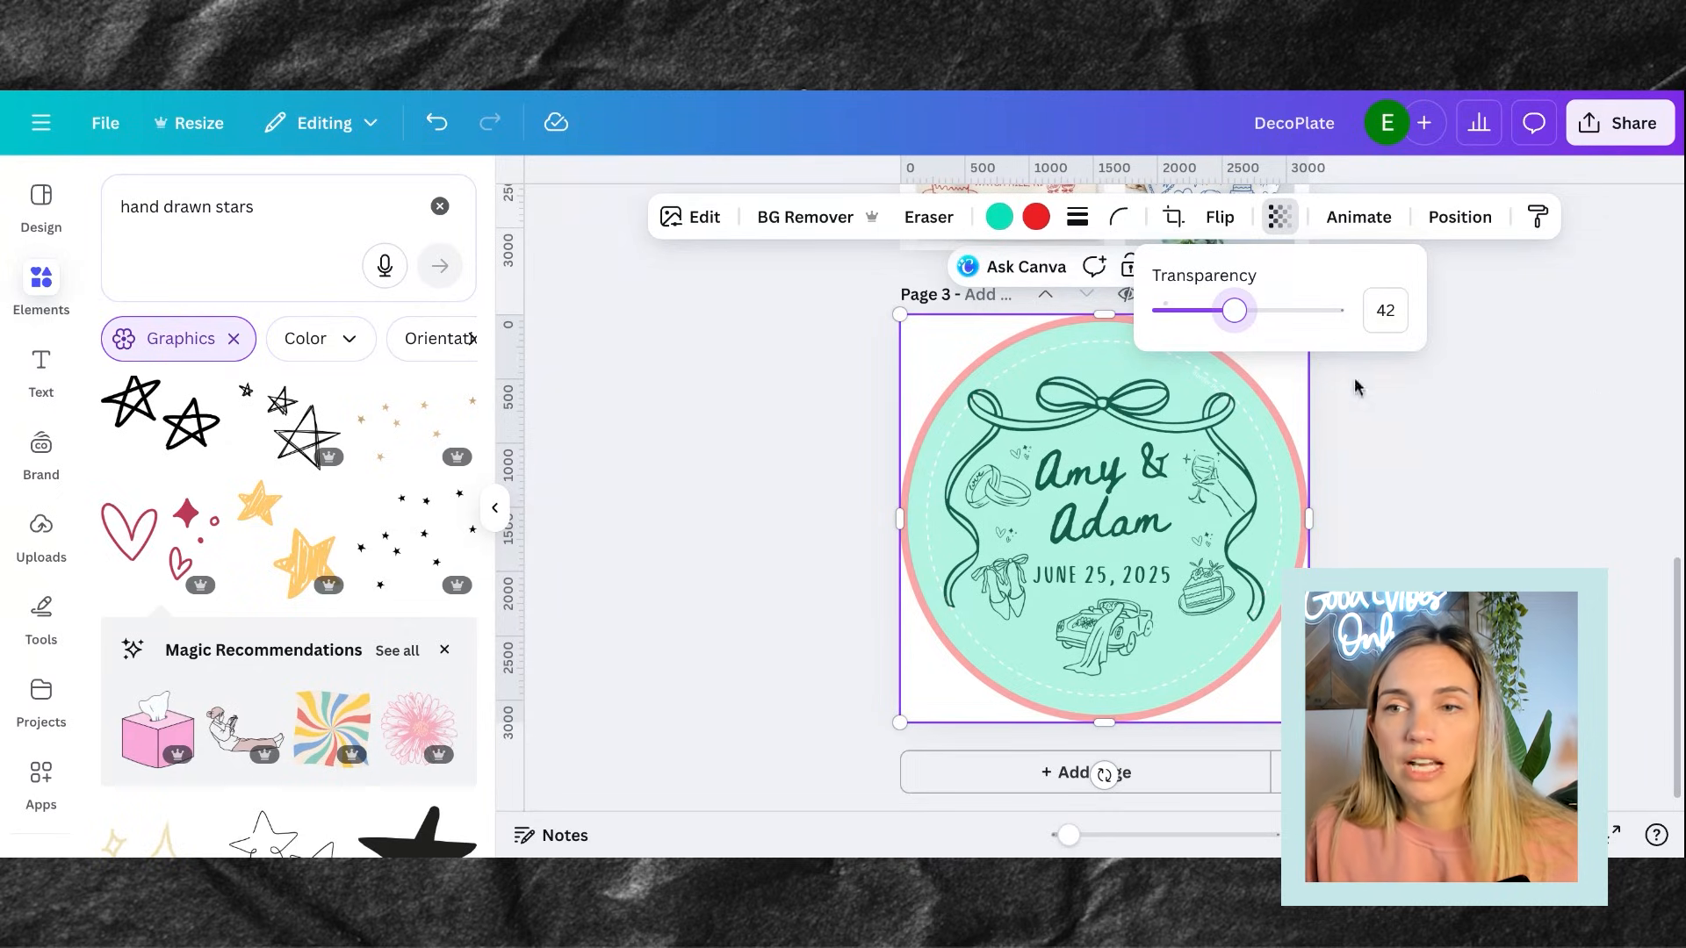
click(1330, 313)
drag(1331, 312, 1263, 313)
click(978, 407)
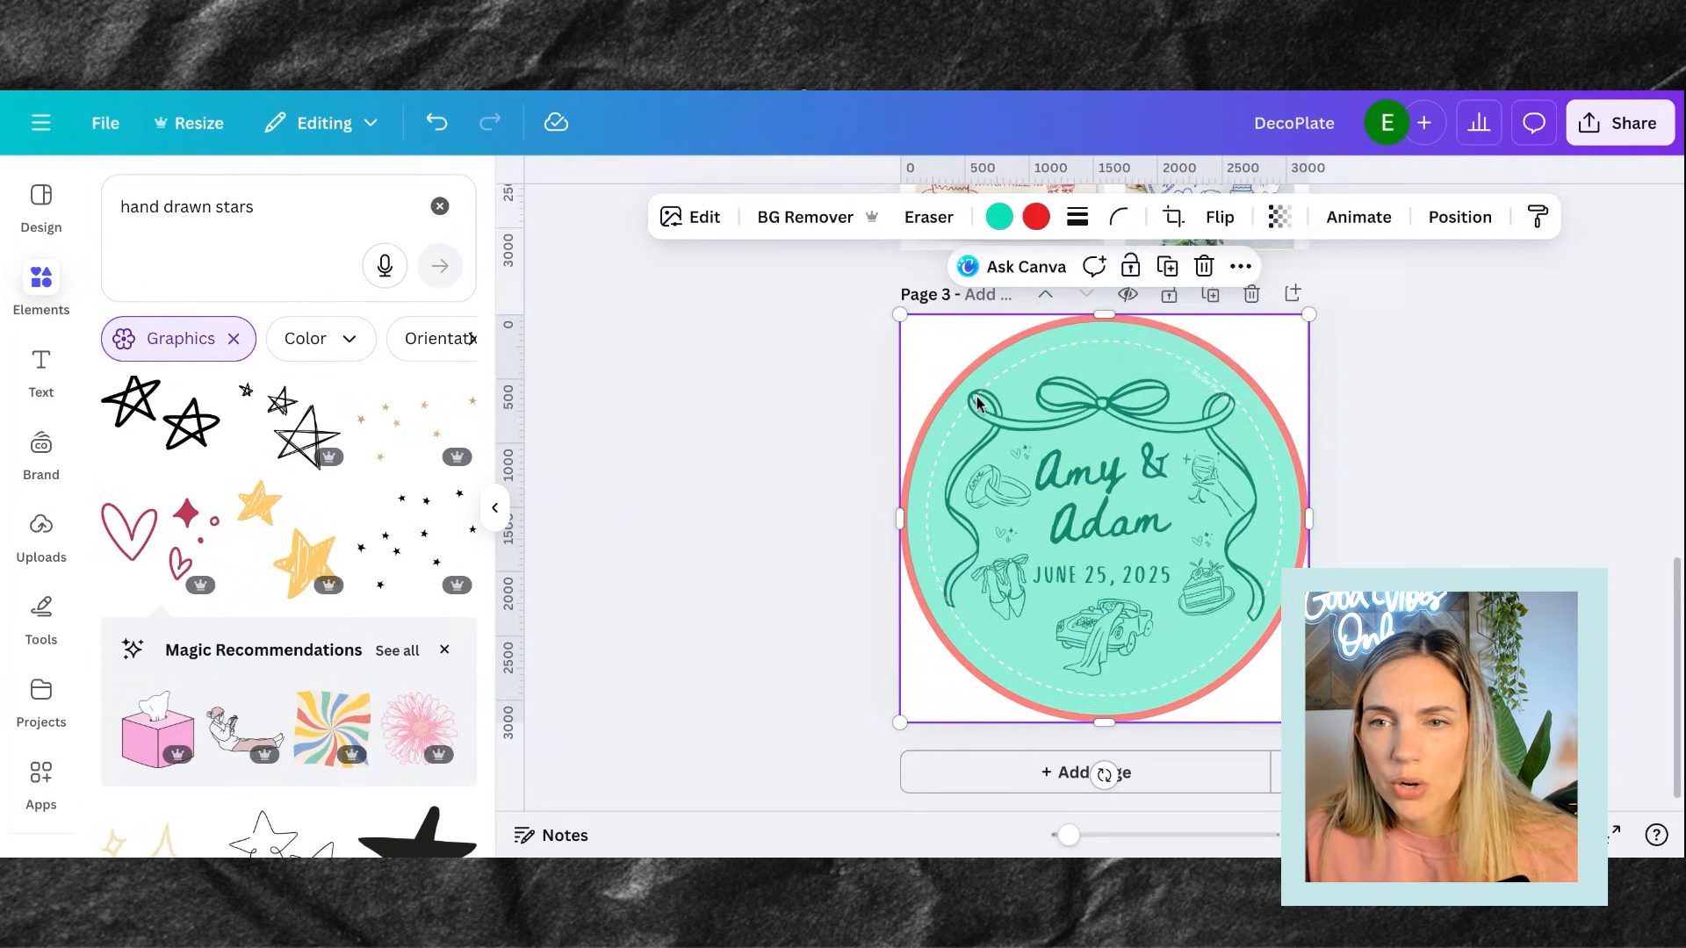
scroll(1251, 494, up, 10)
scroll(1282, 505, down, 6)
scroll(1281, 505, down, 1)
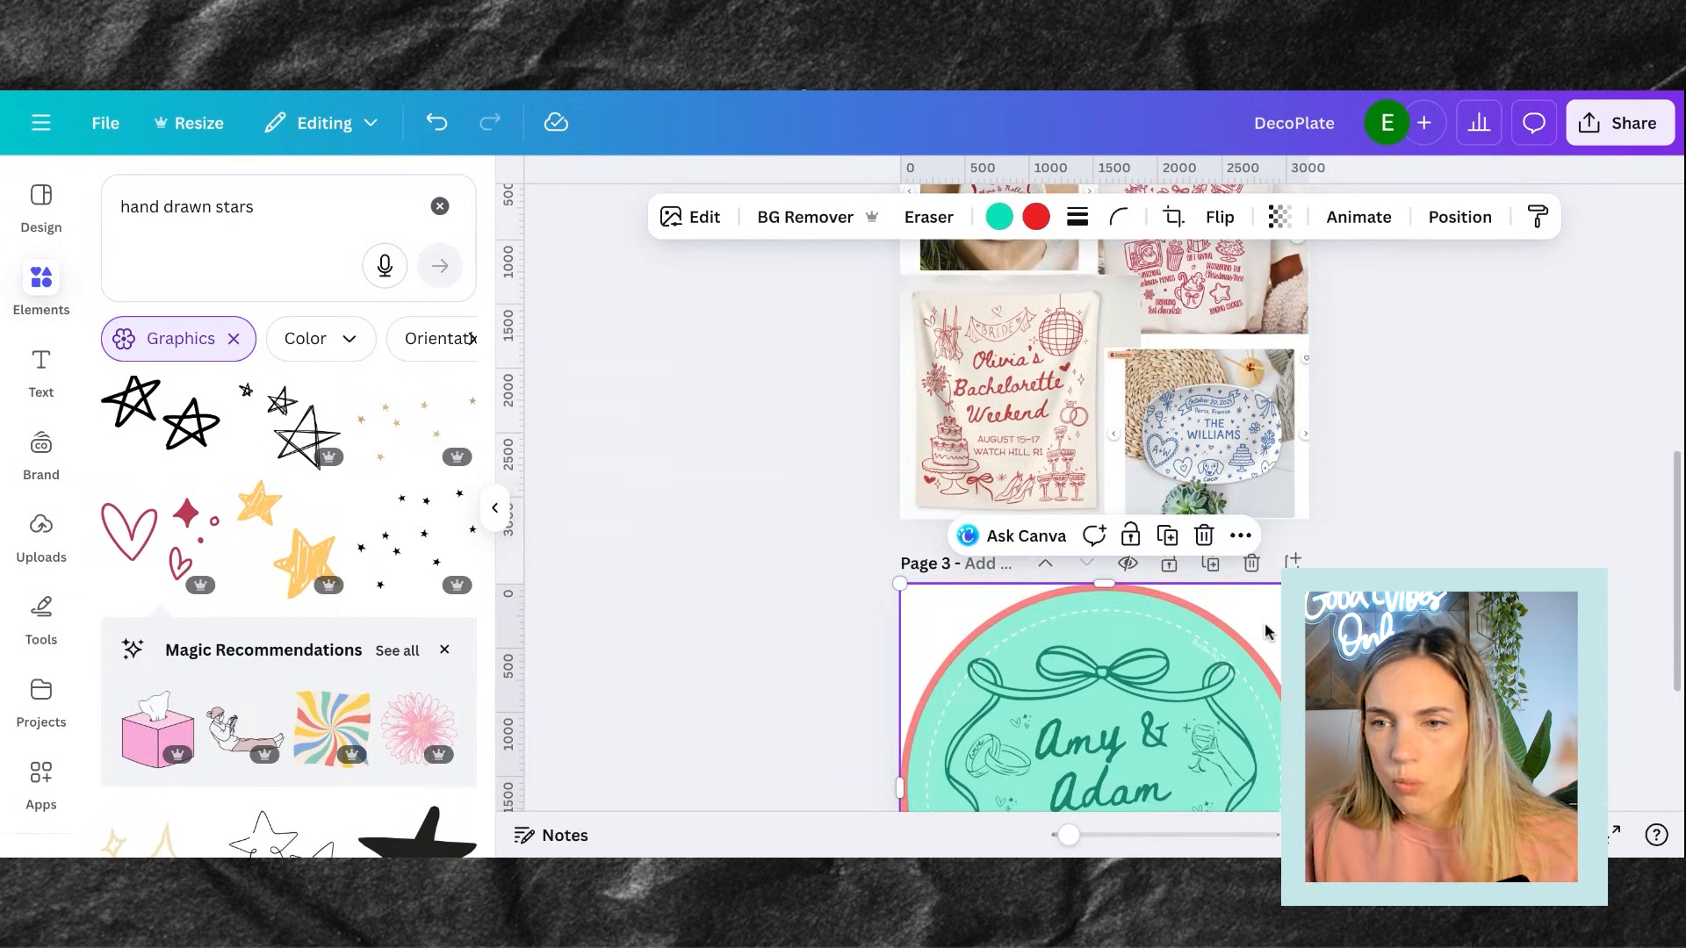
key(Delete)
Scale the ribbon frame down slightly from its upper outer corner to about 2,465 by 1,881
scroll(1265, 631, down, 4)
click(1105, 409)
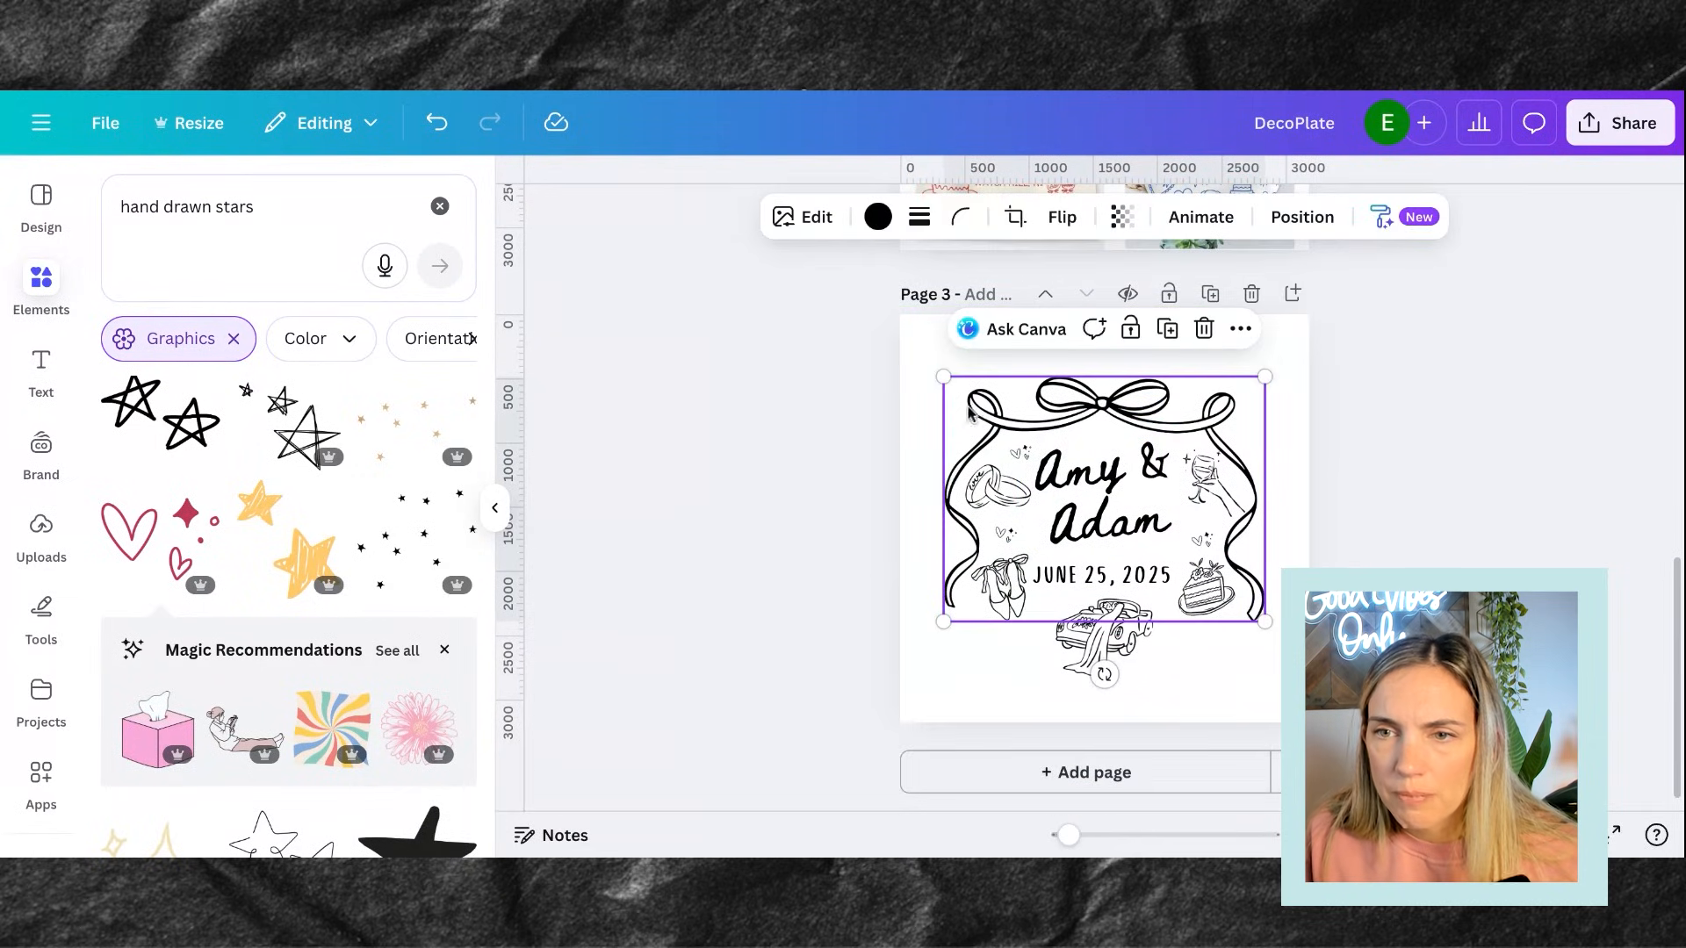
drag(944, 378, 949, 381)
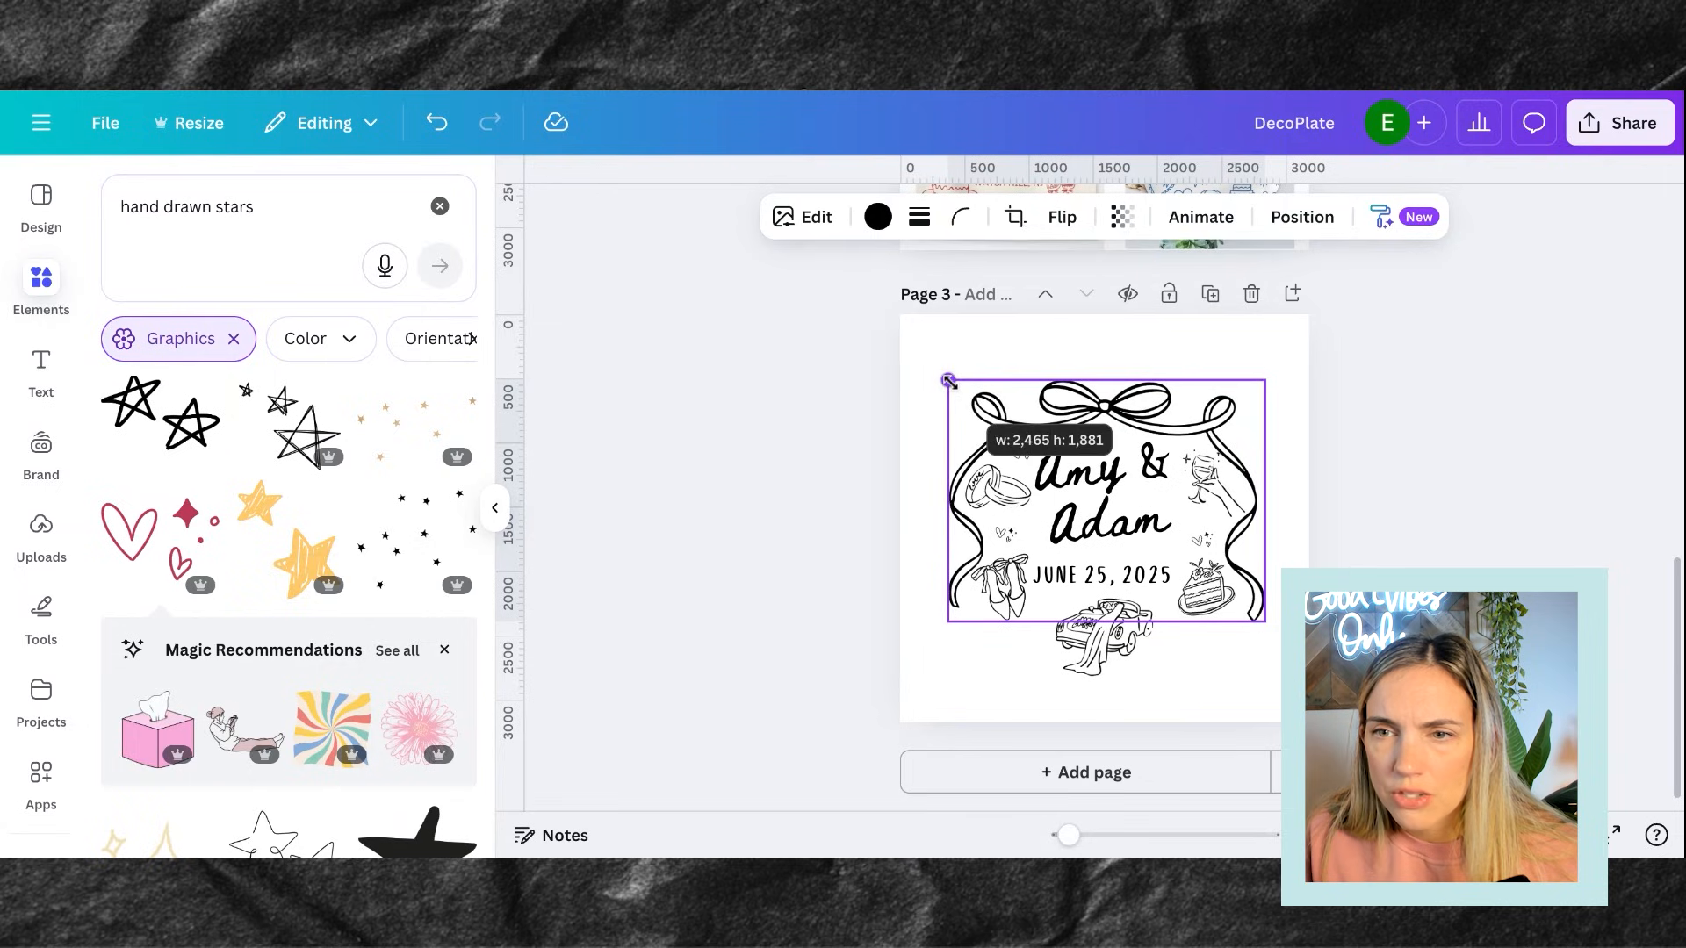
Overlay the plate template again at 63 transparency to check the ribbon's fit, and delete the overlay
click(1270, 470)
key(ctrl+v)
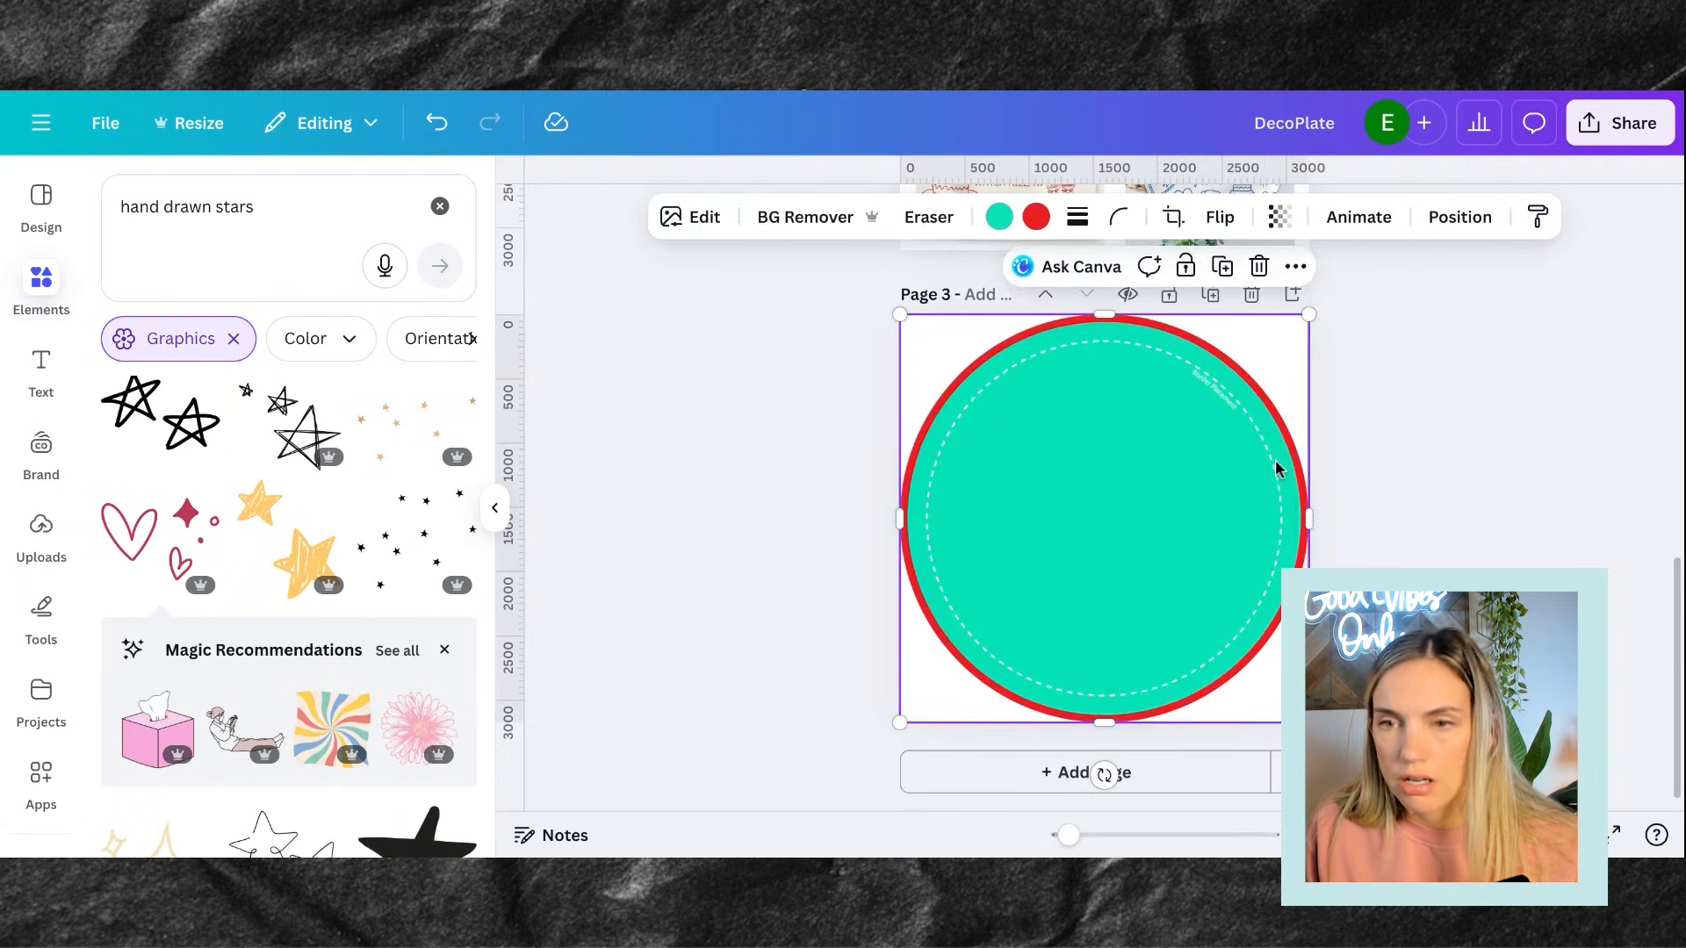
click(1280, 217)
drag(1342, 310, 1272, 309)
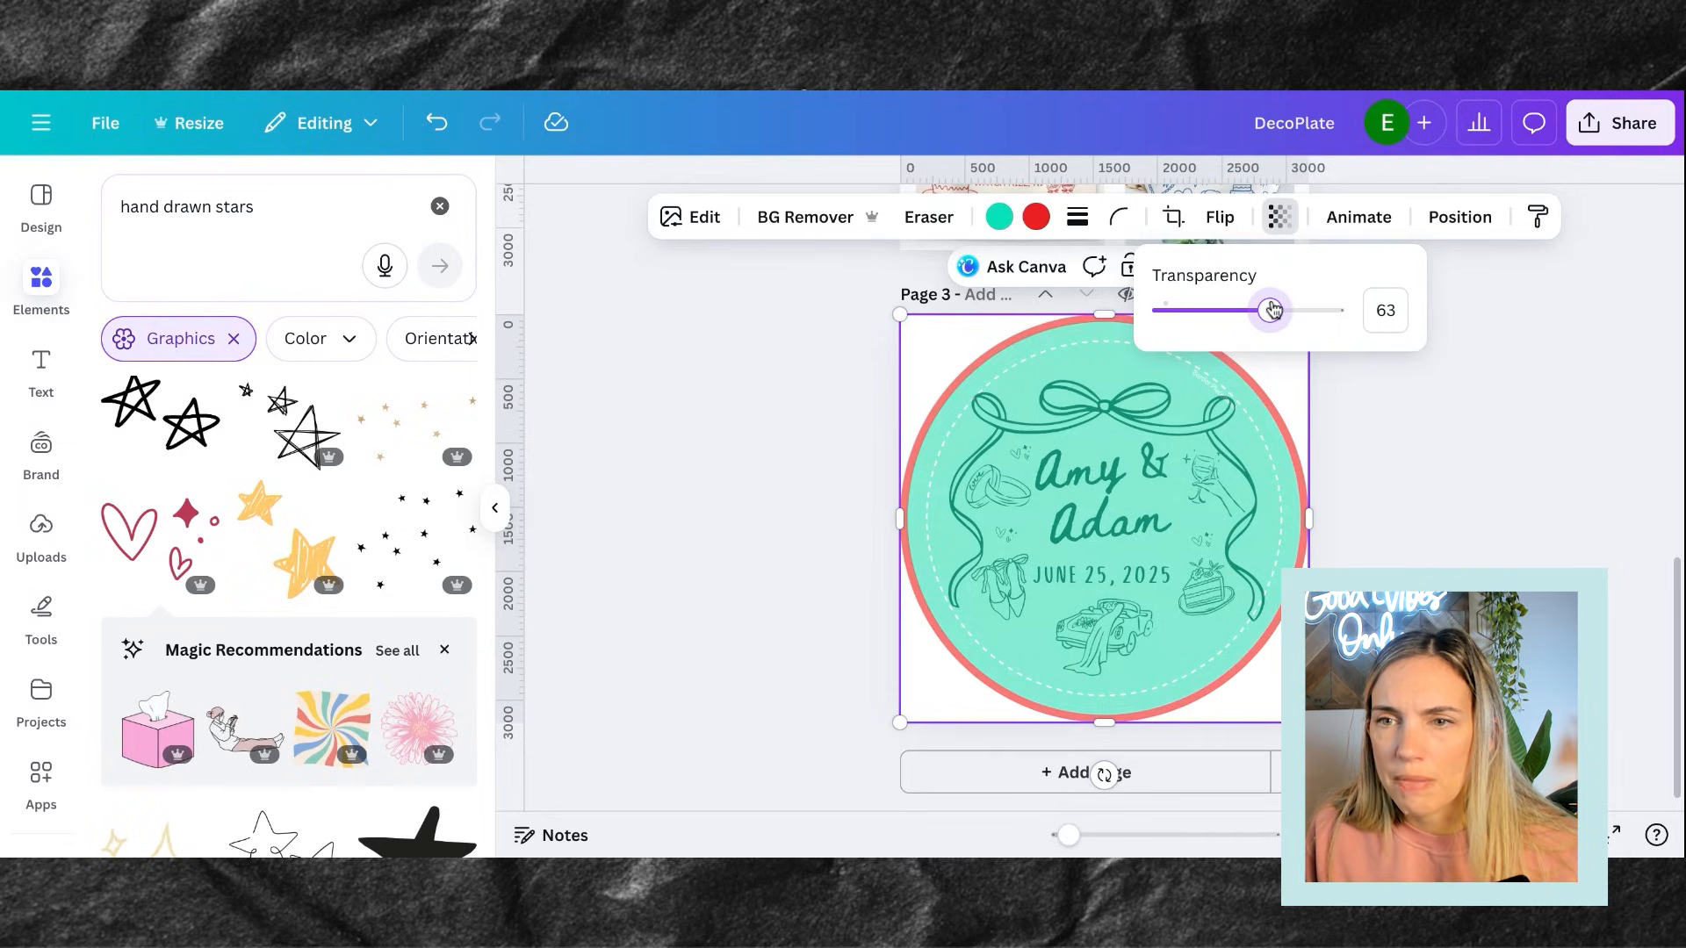
click(1330, 440)
key(Delete)
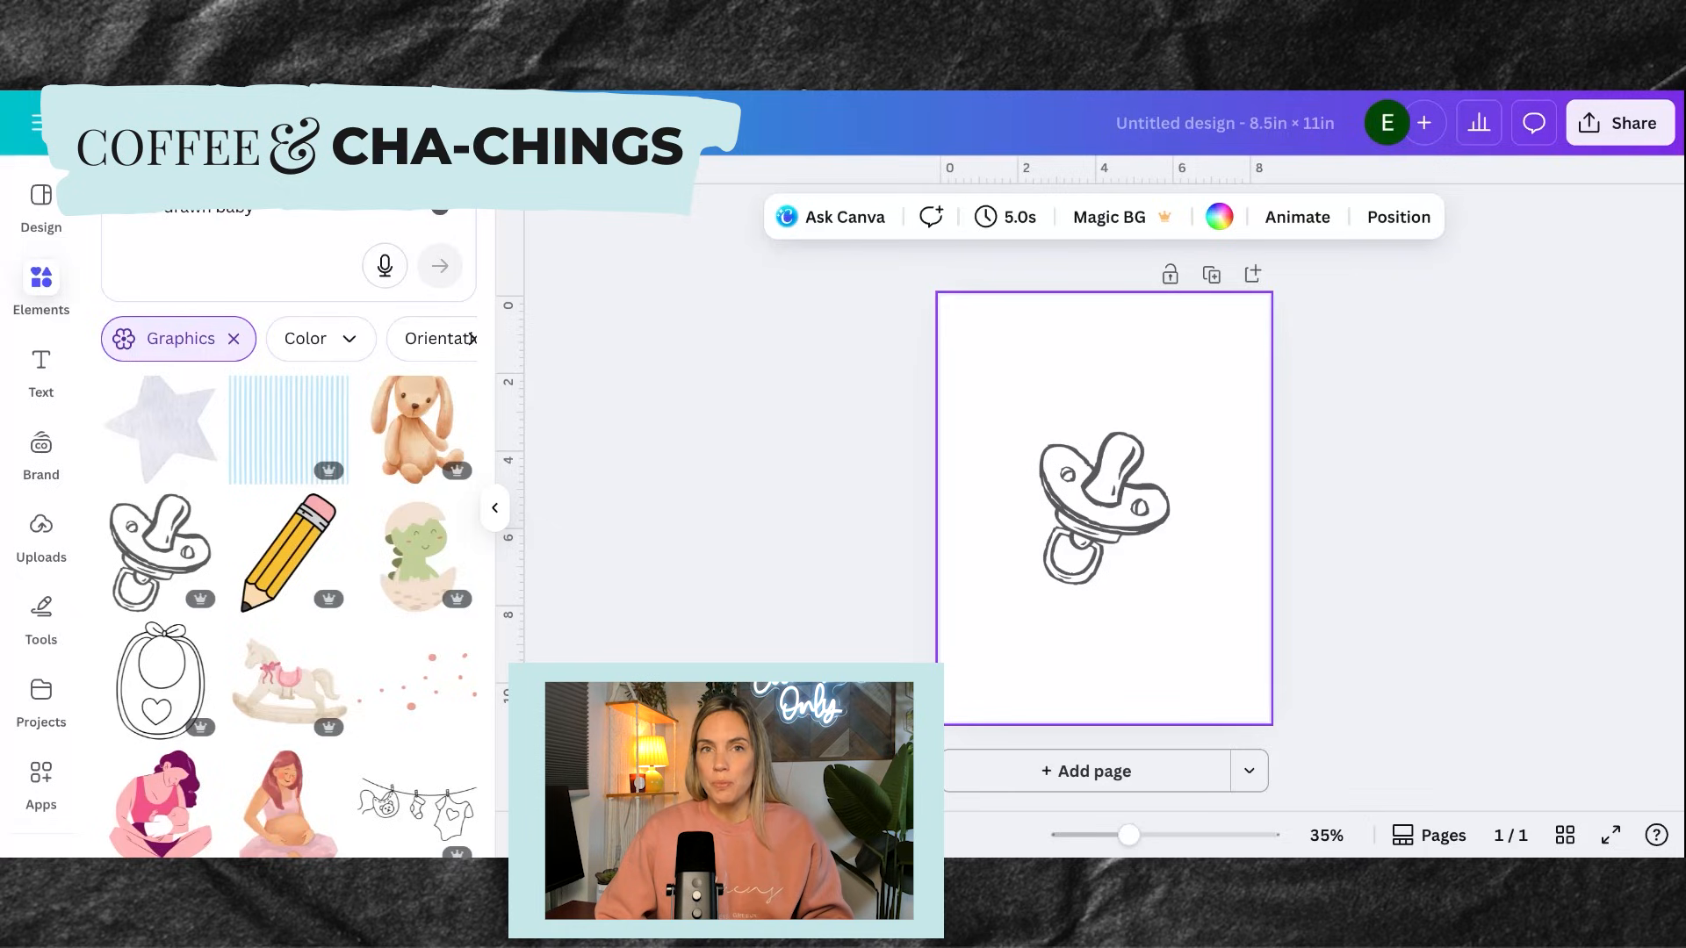
In the untitled 8.5in × 11in design, look up the pacifier doodle's info and show the collection it belongs to
click(1090, 508)
click(1247, 396)
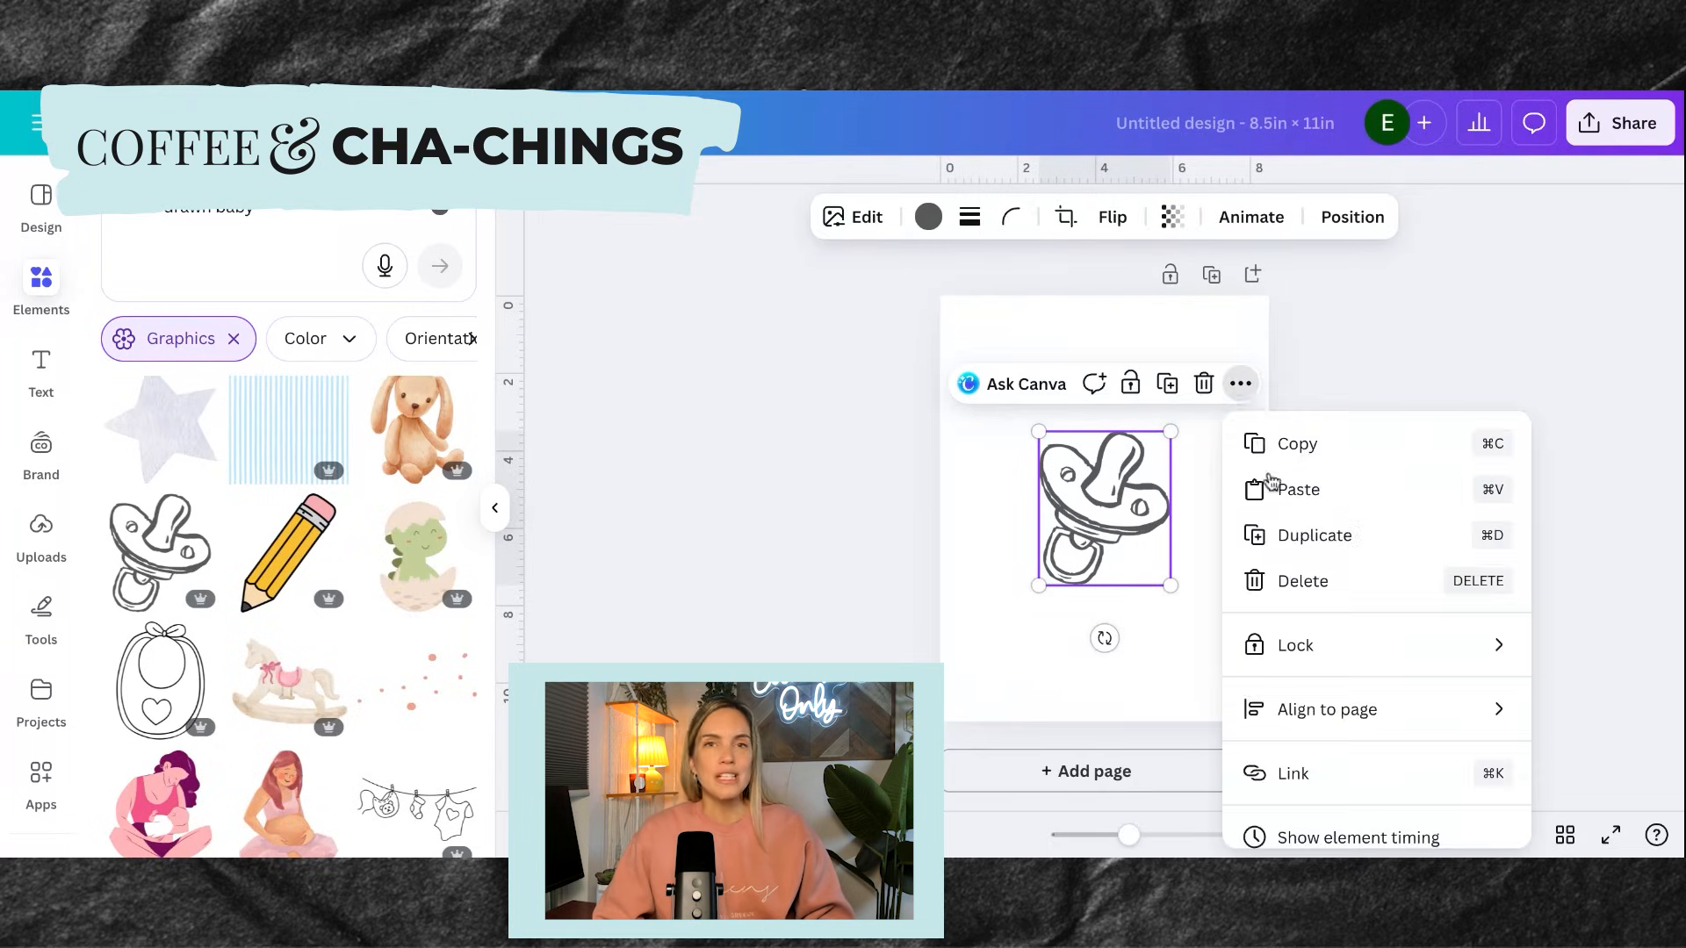
scroll(1282, 583, down, 4)
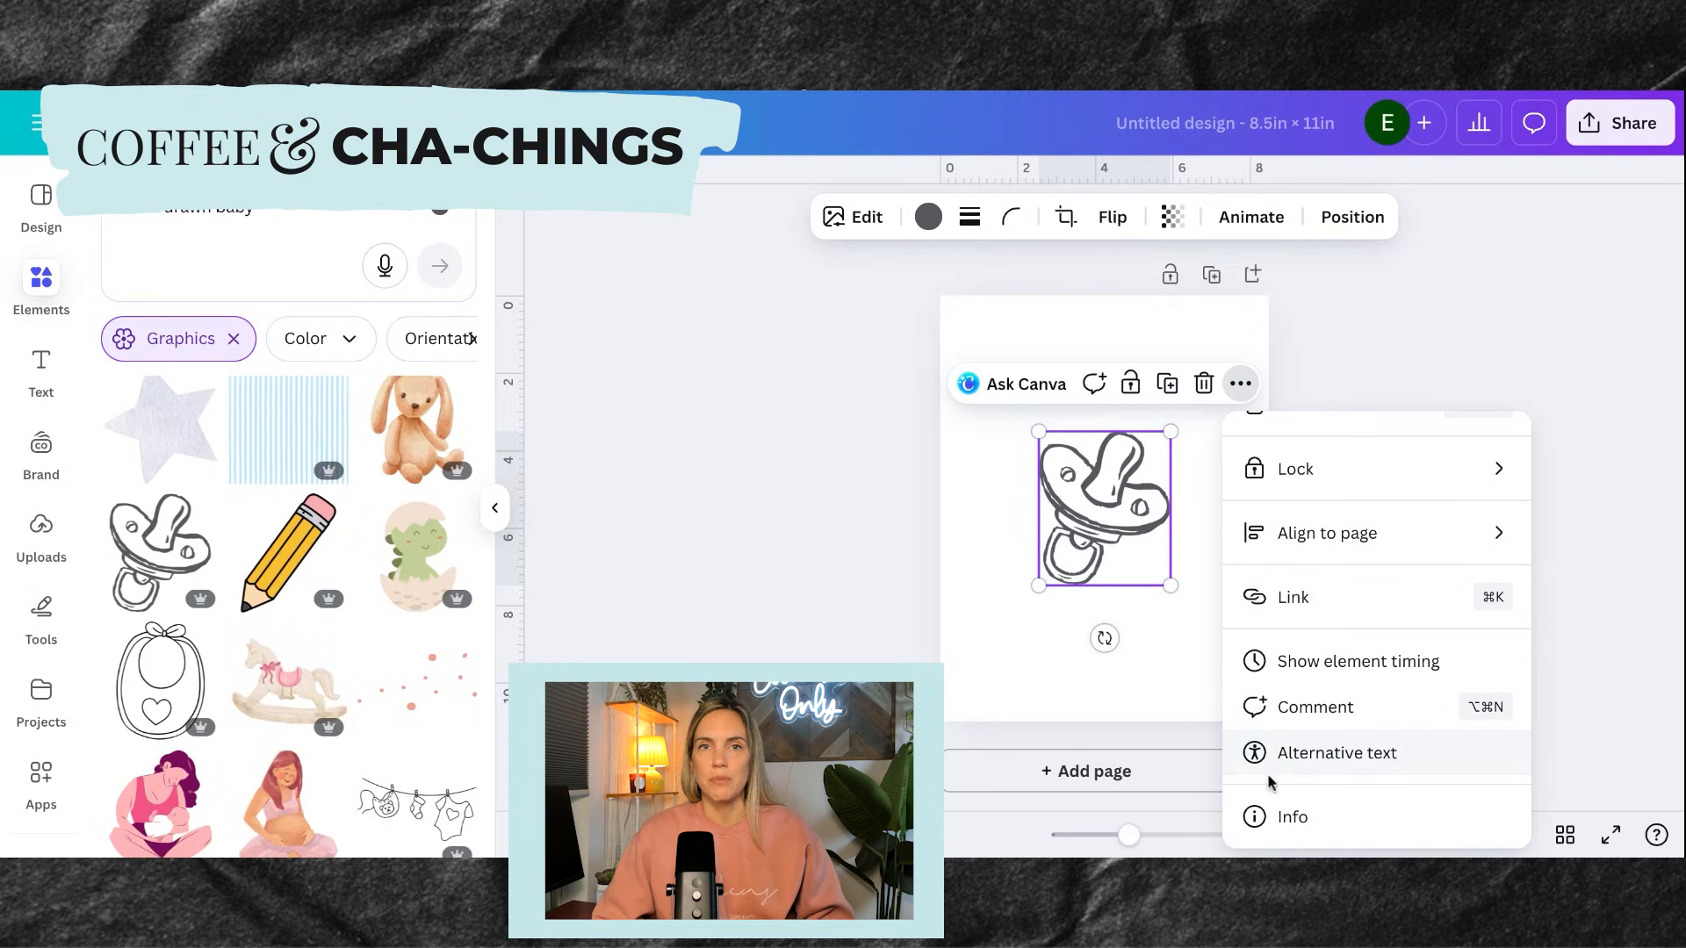
click(1282, 821)
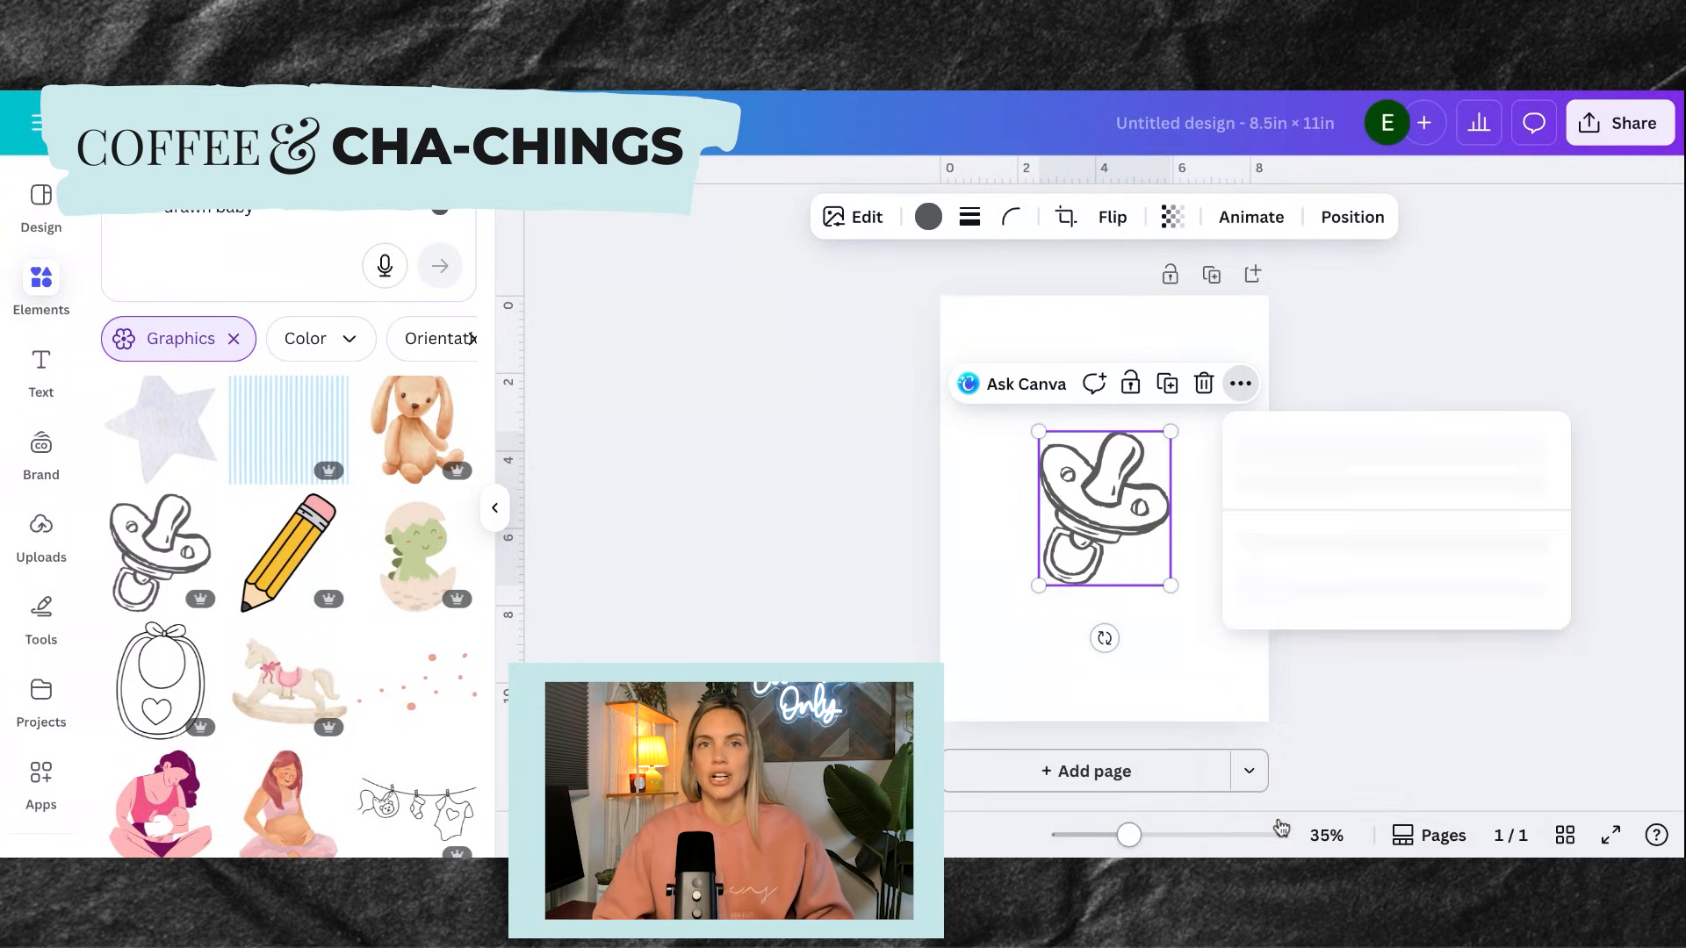
scroll(1330, 652, down, 2)
scroll(1334, 651, down, 1)
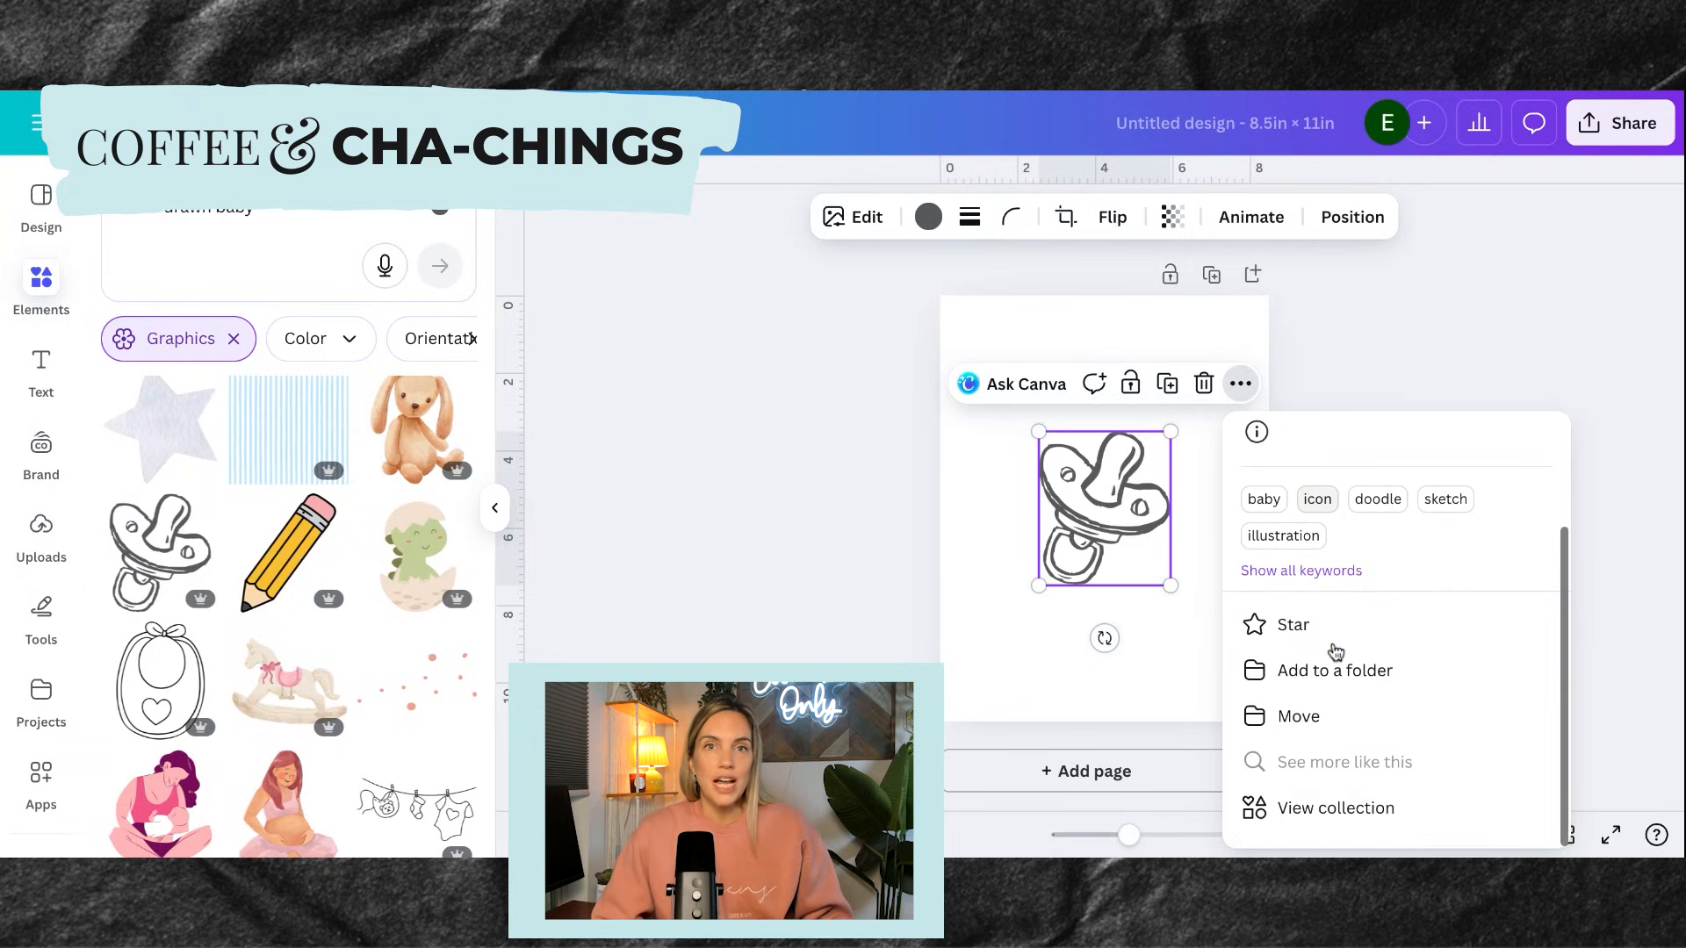
click(1272, 812)
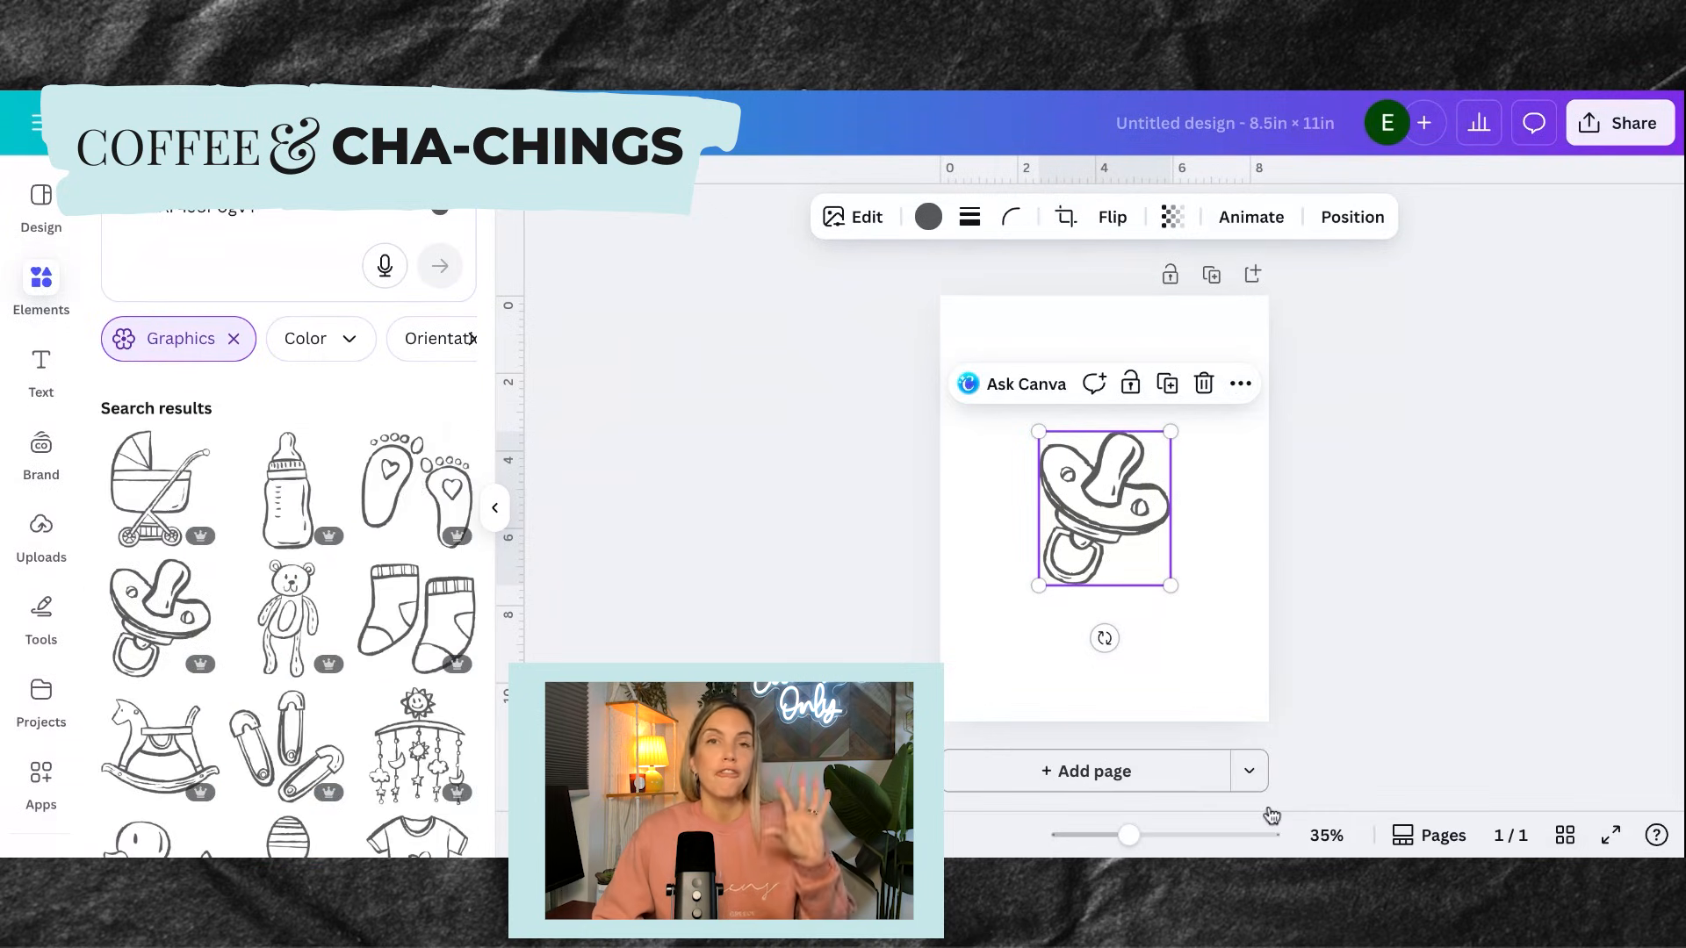
Browse the pacifier's collection for baby doodles drawn in the same matching style
scroll(395, 518, down, 2)
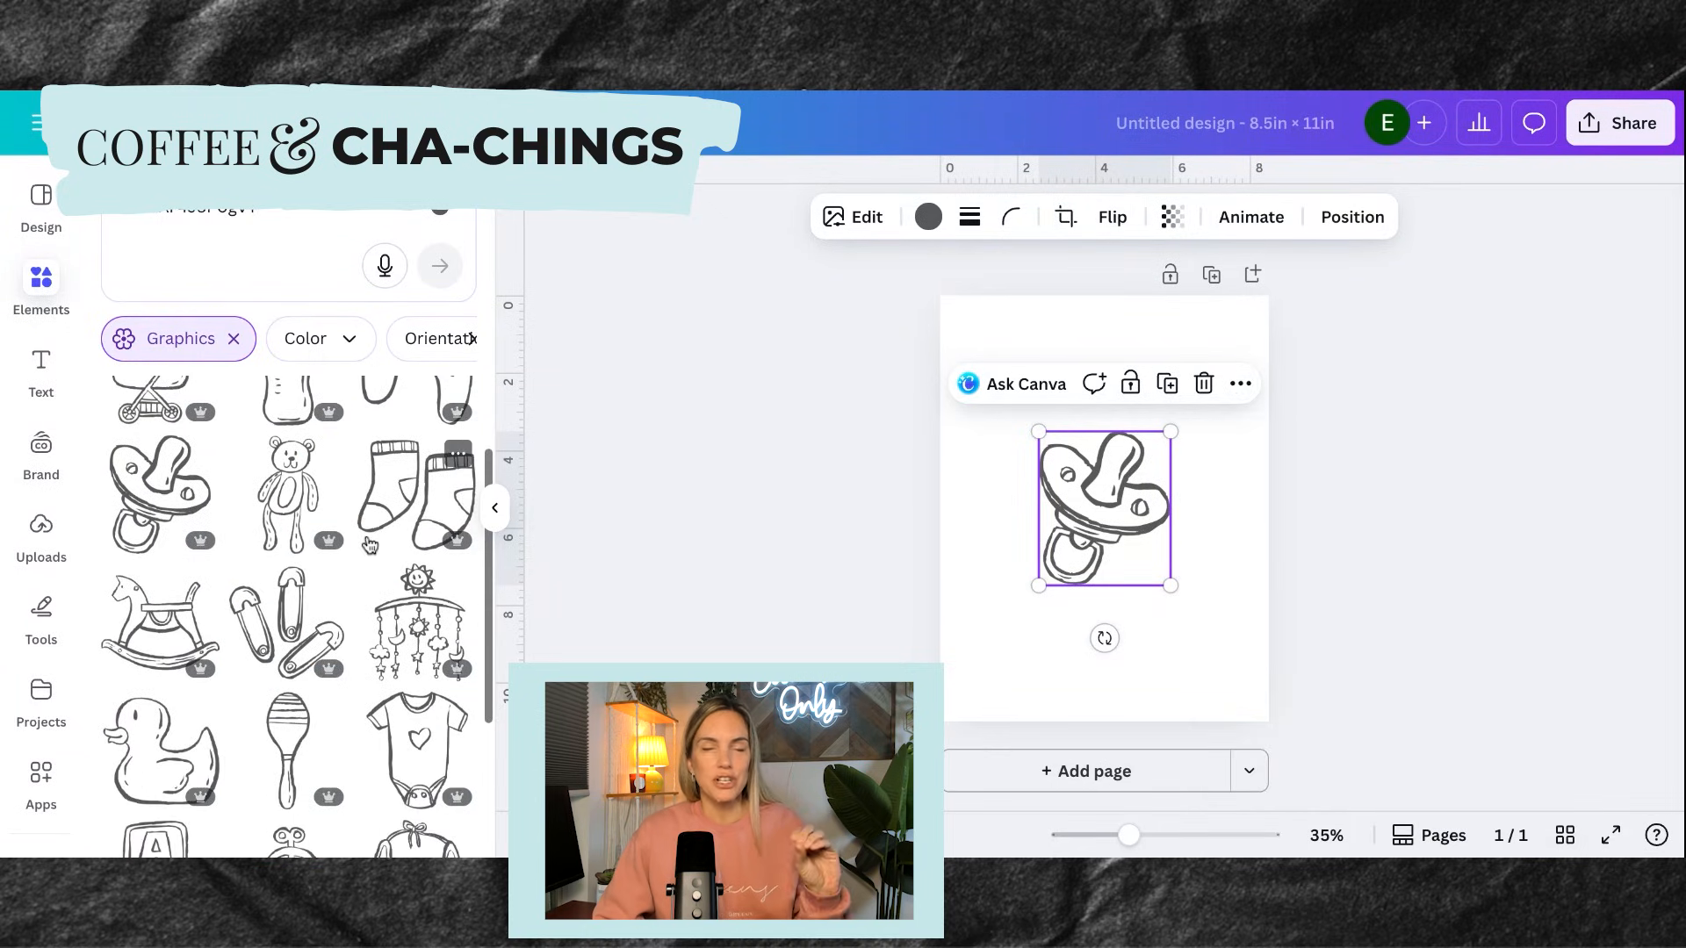
scroll(202, 615, down, 2)
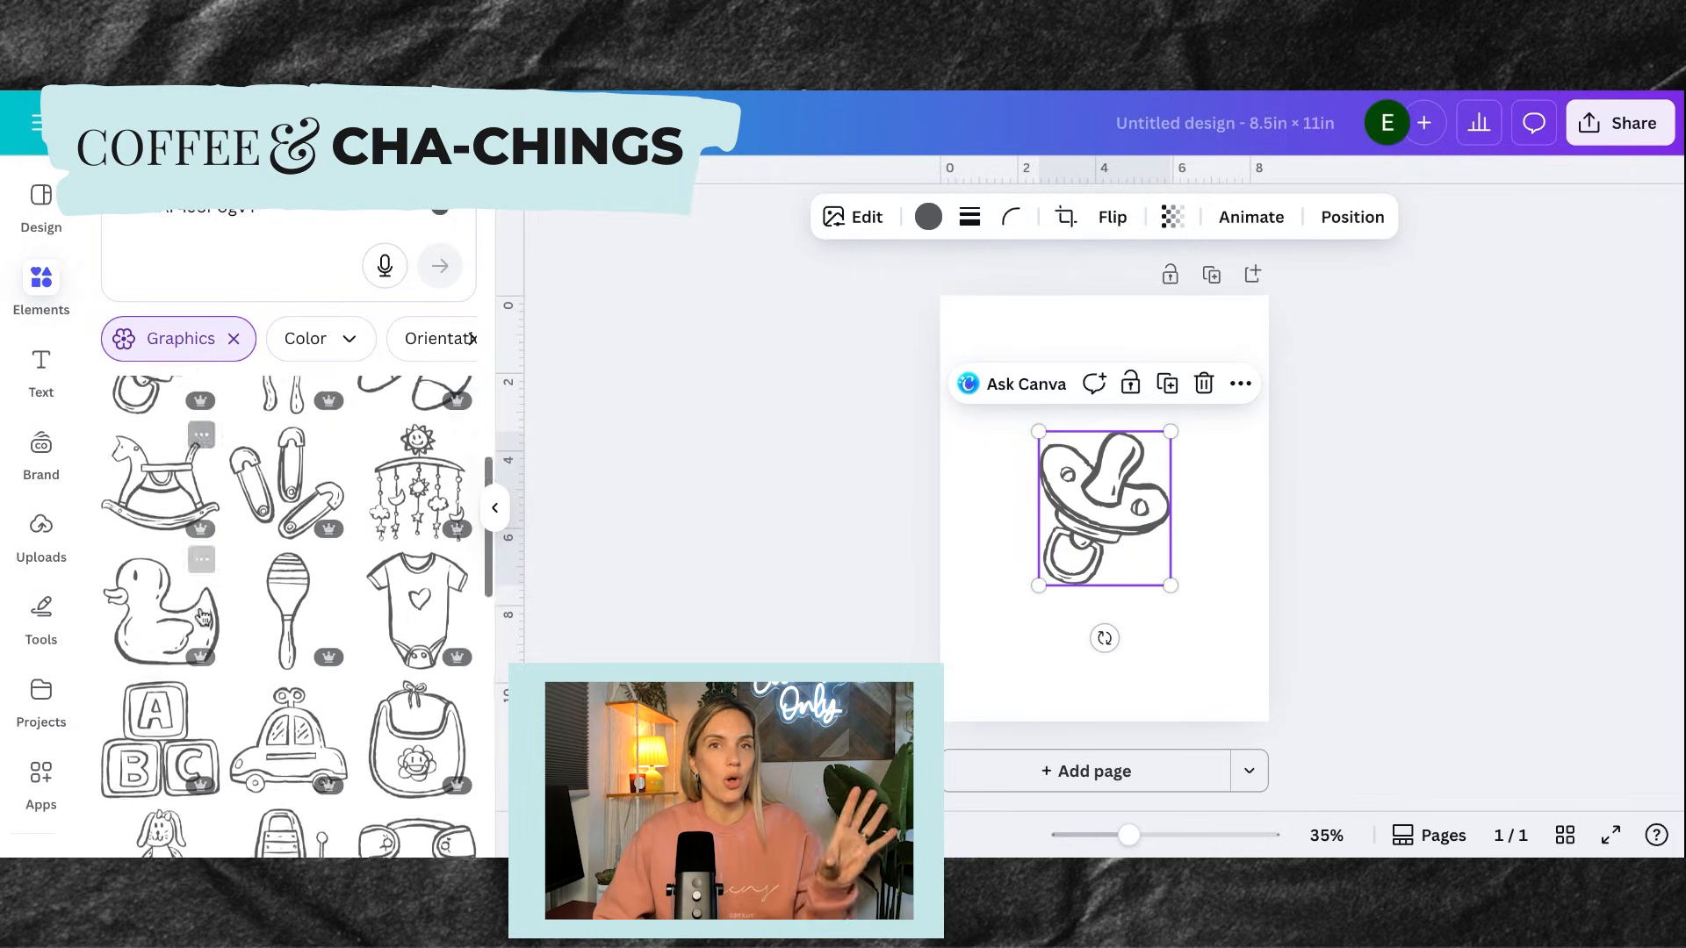
scroll(202, 615, down, 2)
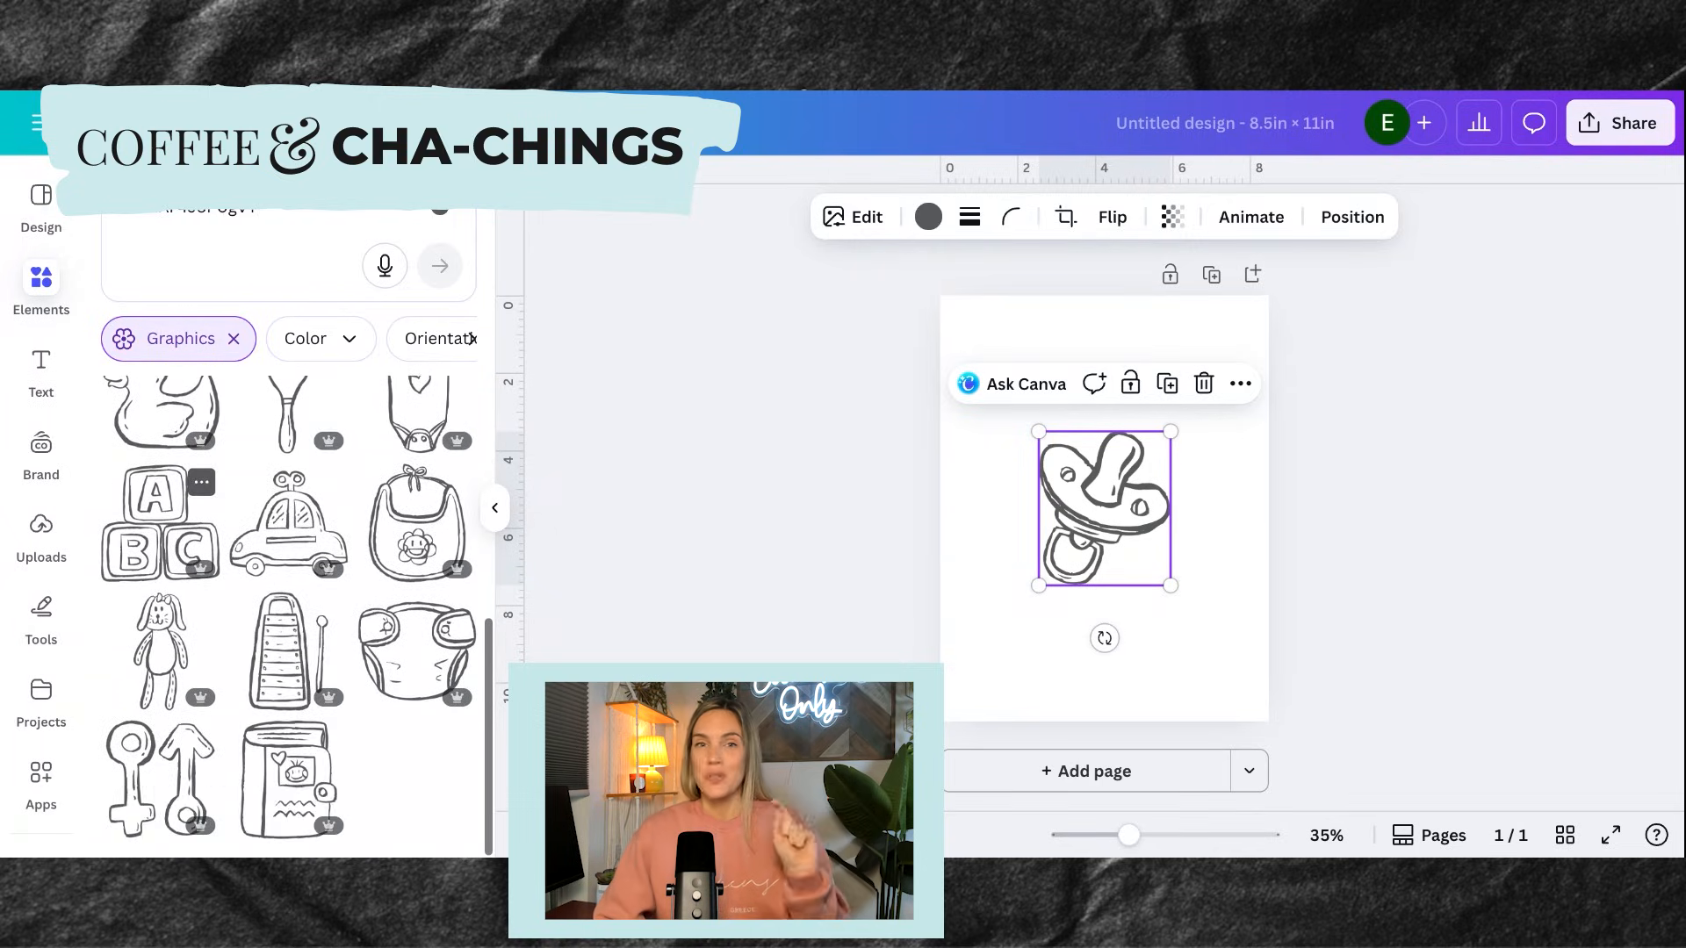
scroll(290, 615, up, 6)
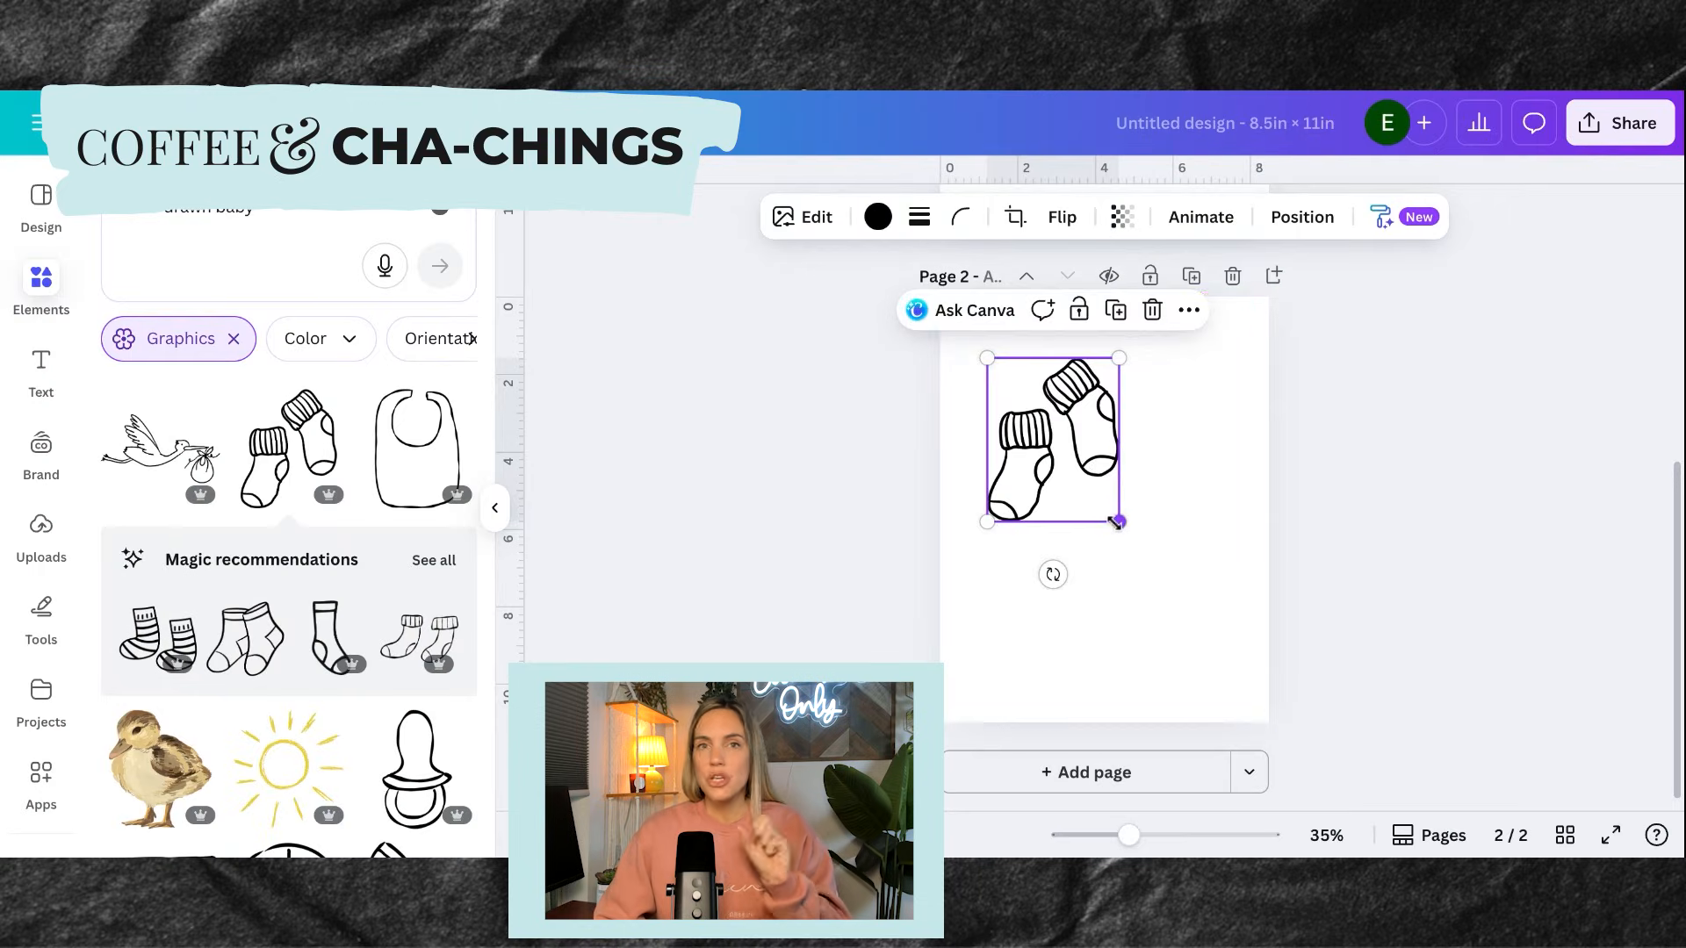
Scale down the baby socks on page 2 and add the outlined baby bib graphic diagonally below them
drag(1114, 519, 1098, 498)
click(417, 448)
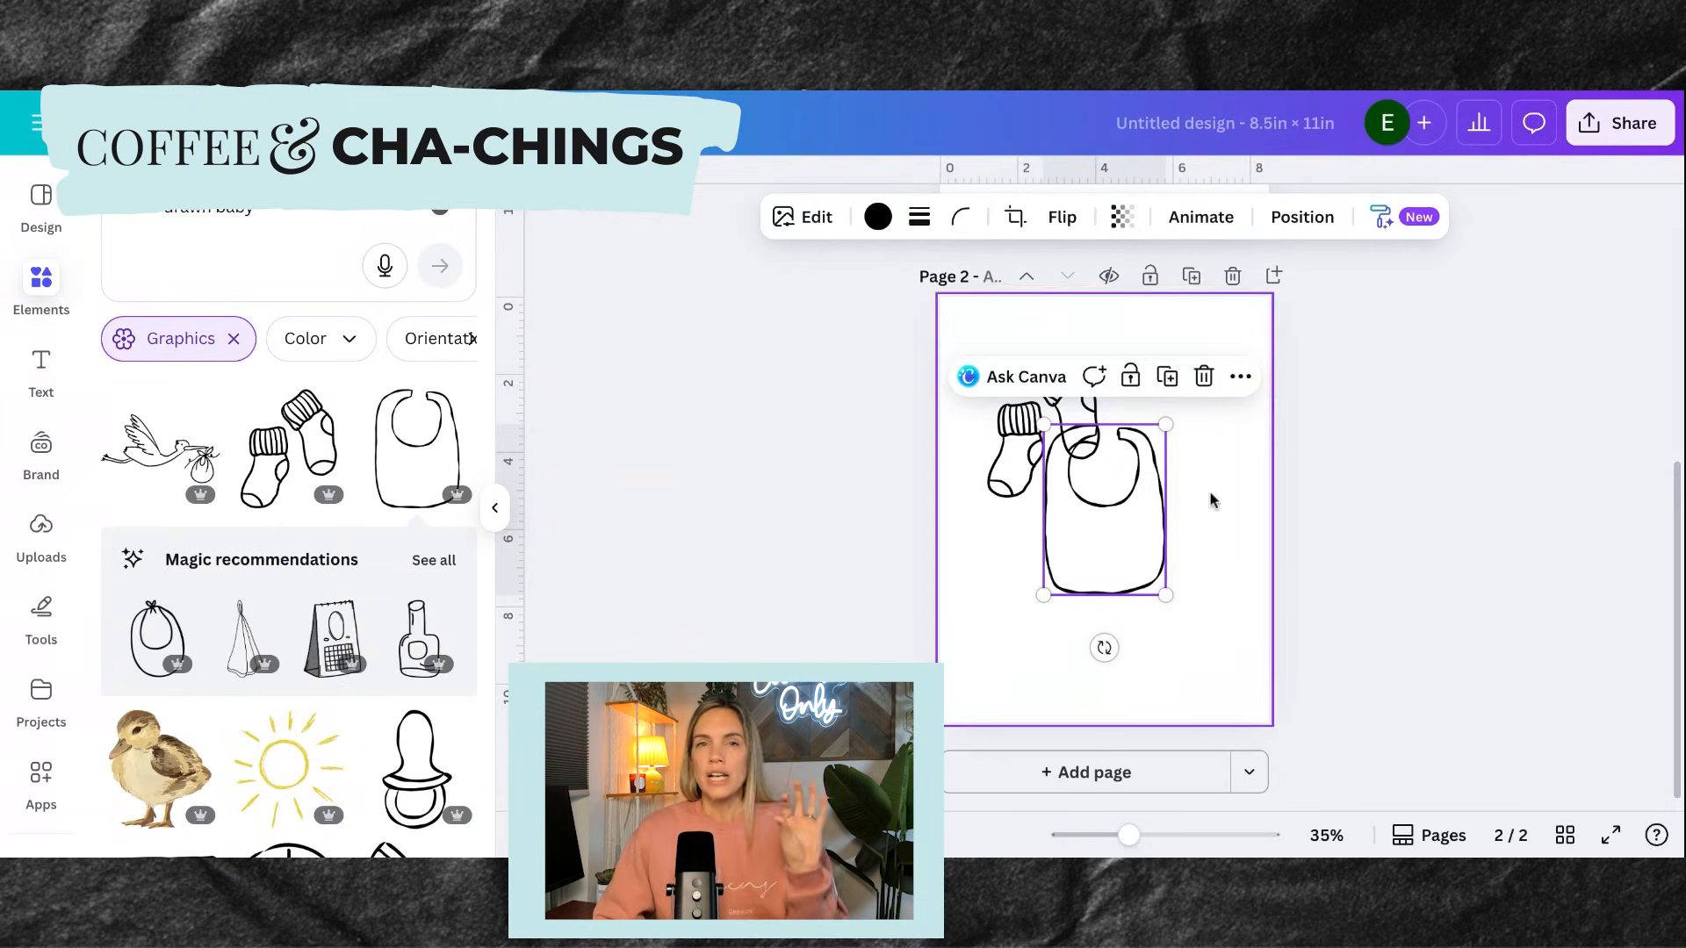
drag(1135, 522, 1187, 580)
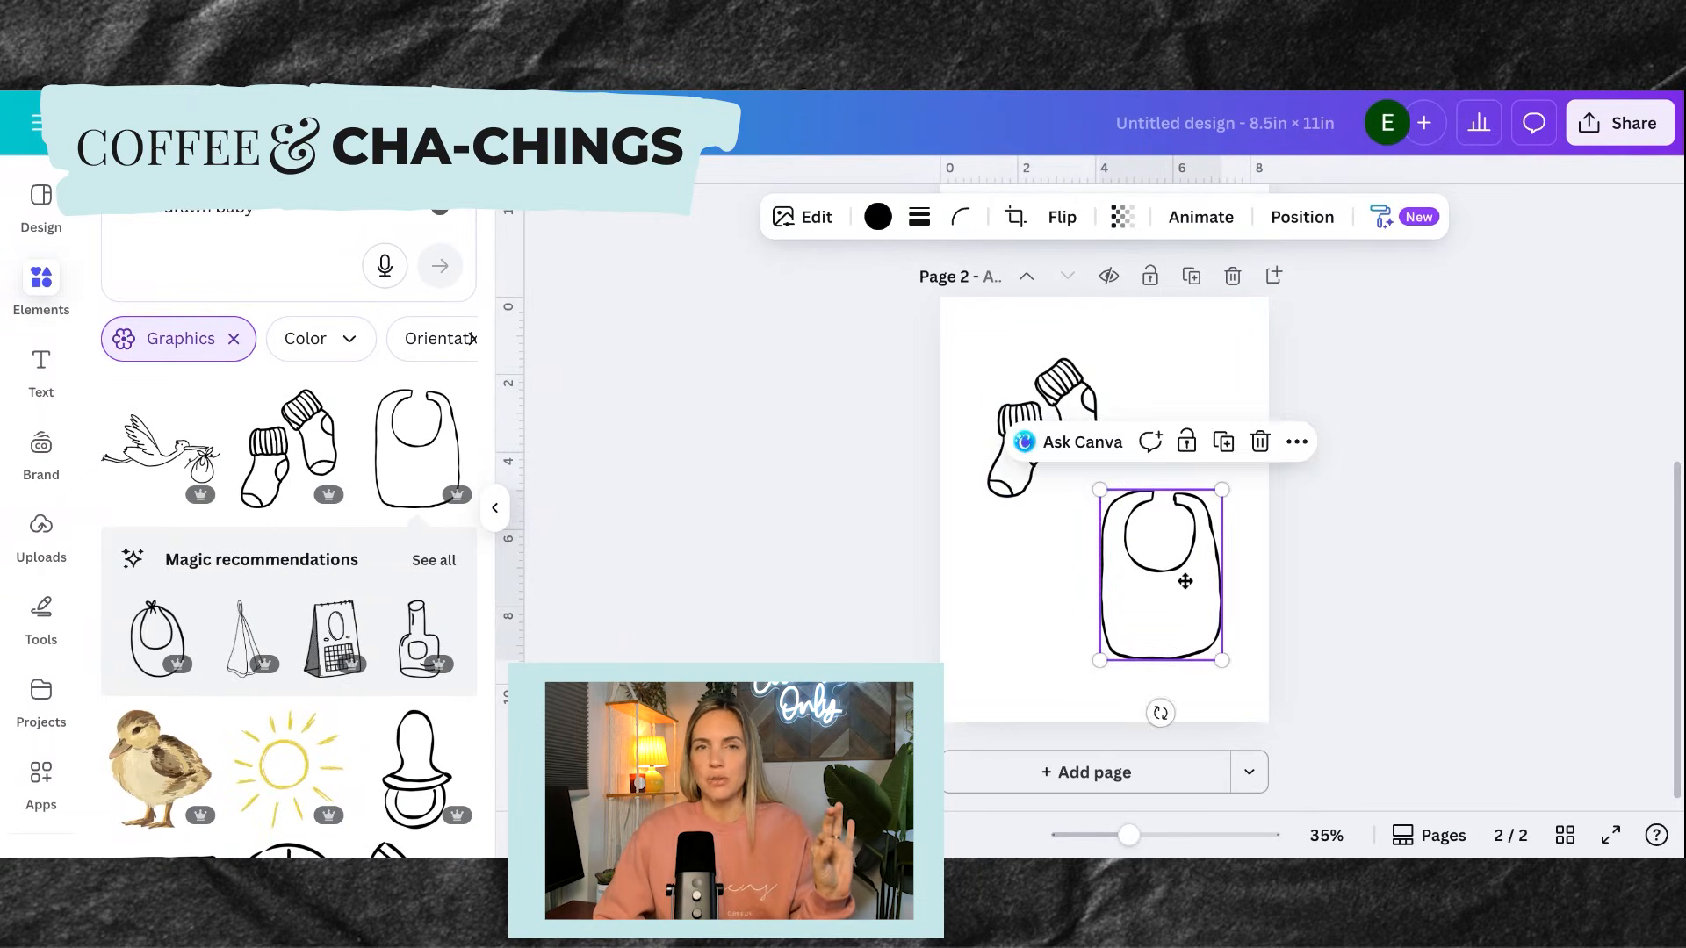
Thicken the baby bib's lines on page 2 with an Outline shadow at size 6, and nudge the bib's placement
click(799, 219)
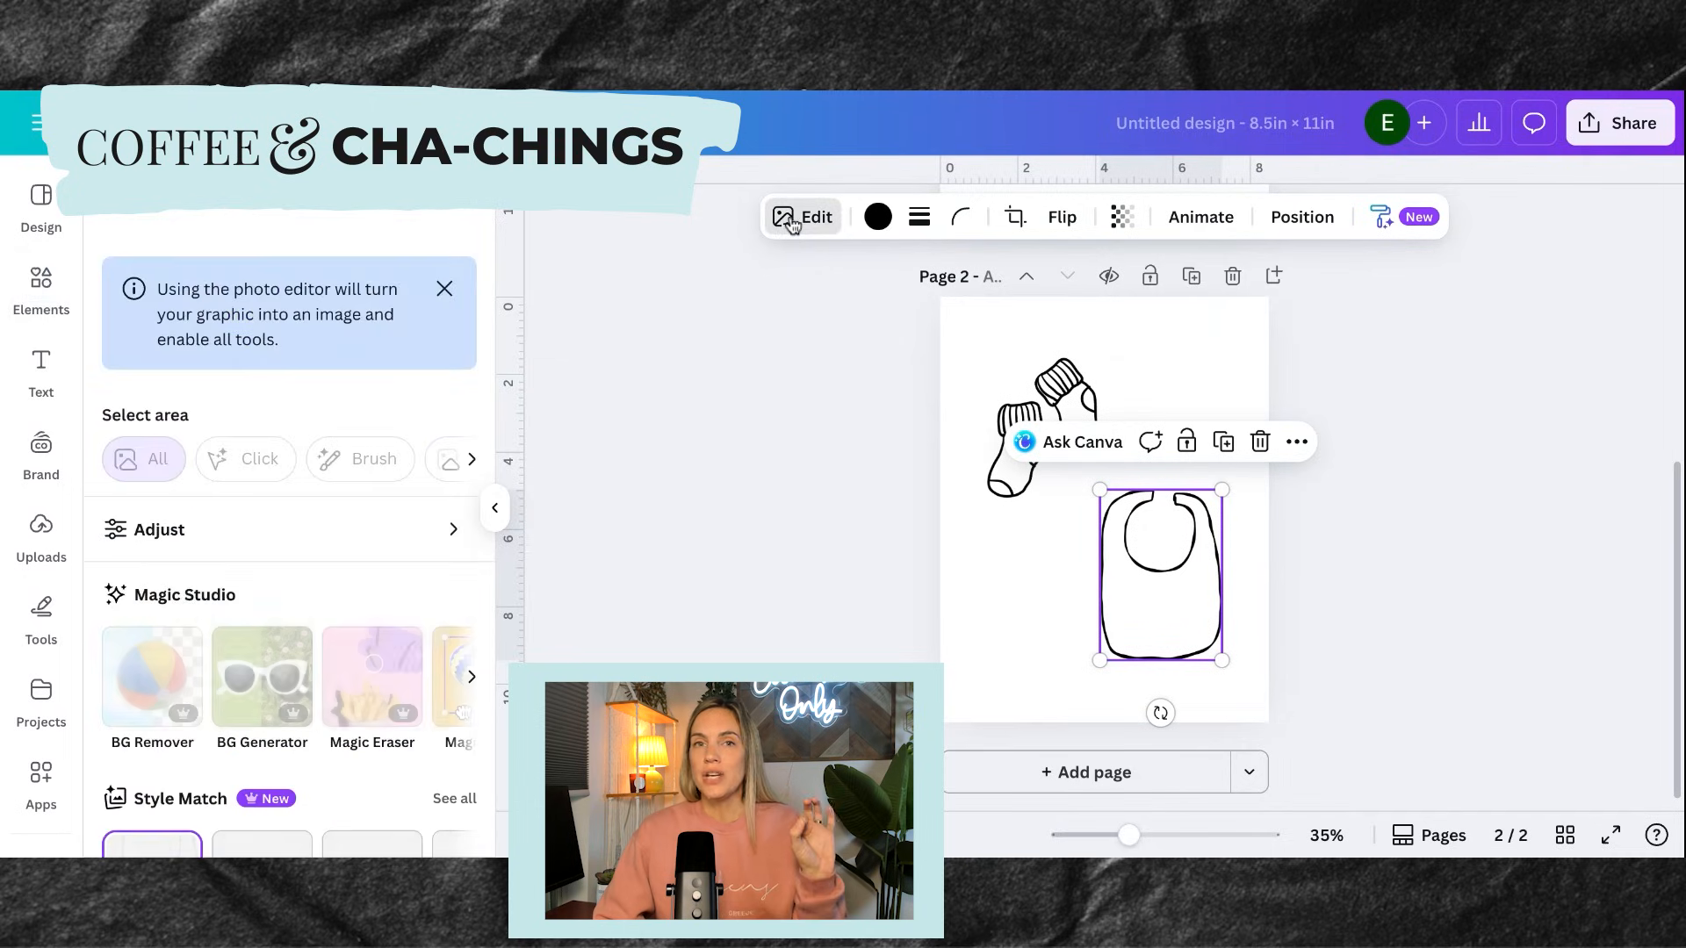
scroll(276, 597, down, 5)
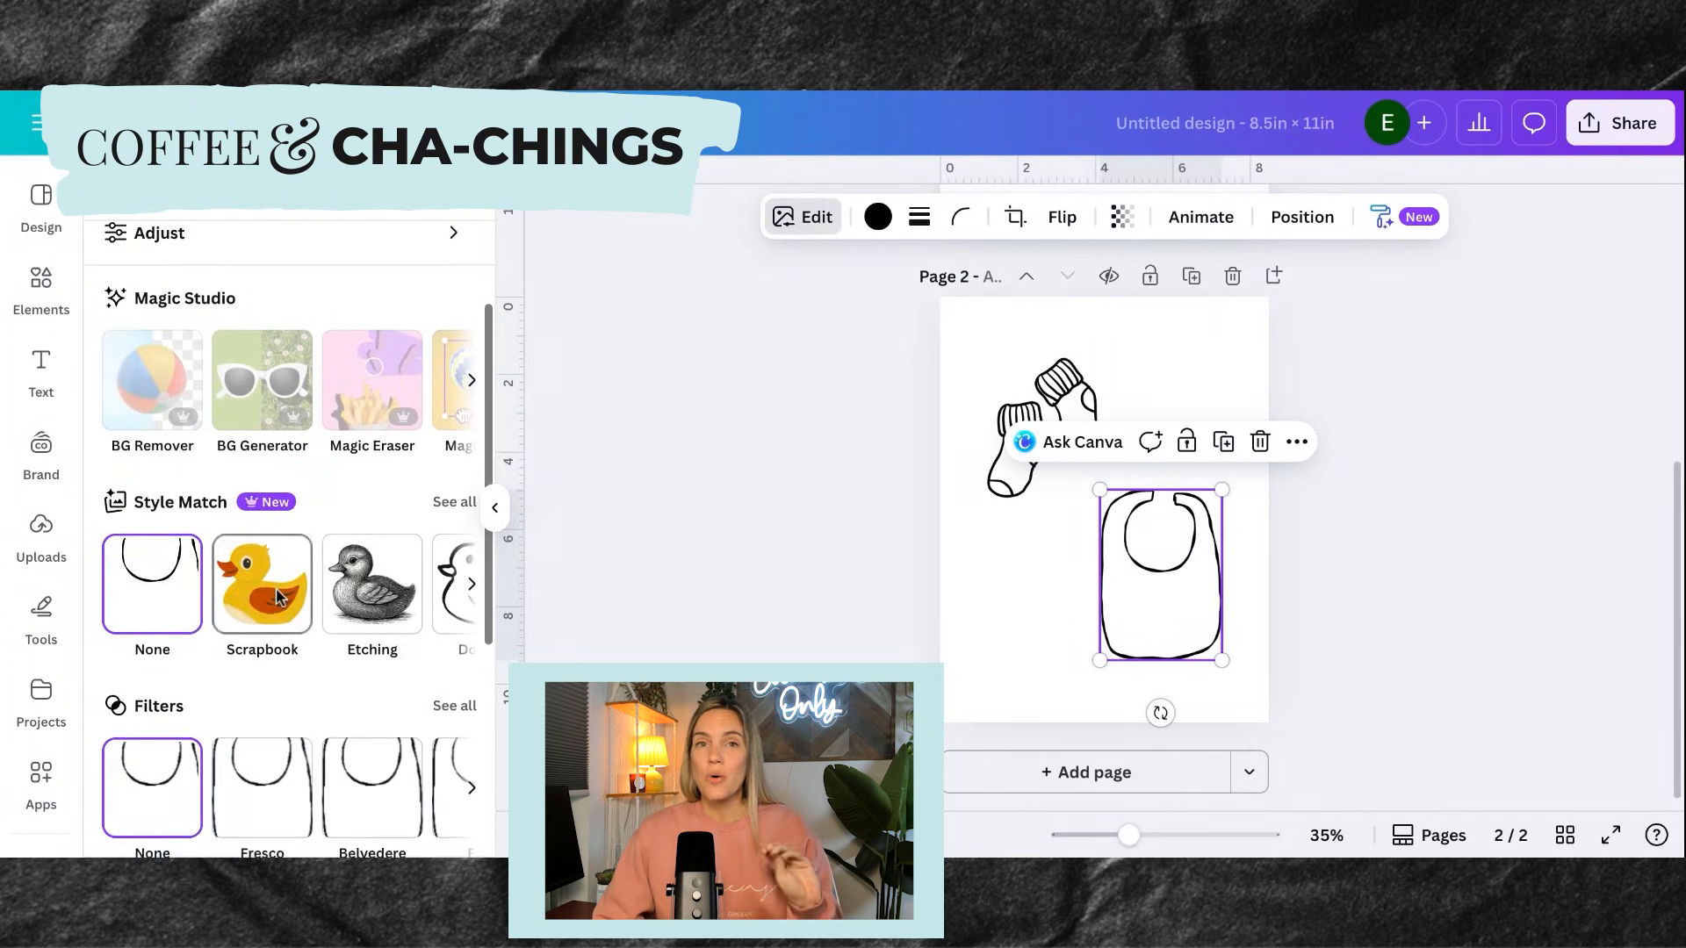
scroll(290, 536, down, 4)
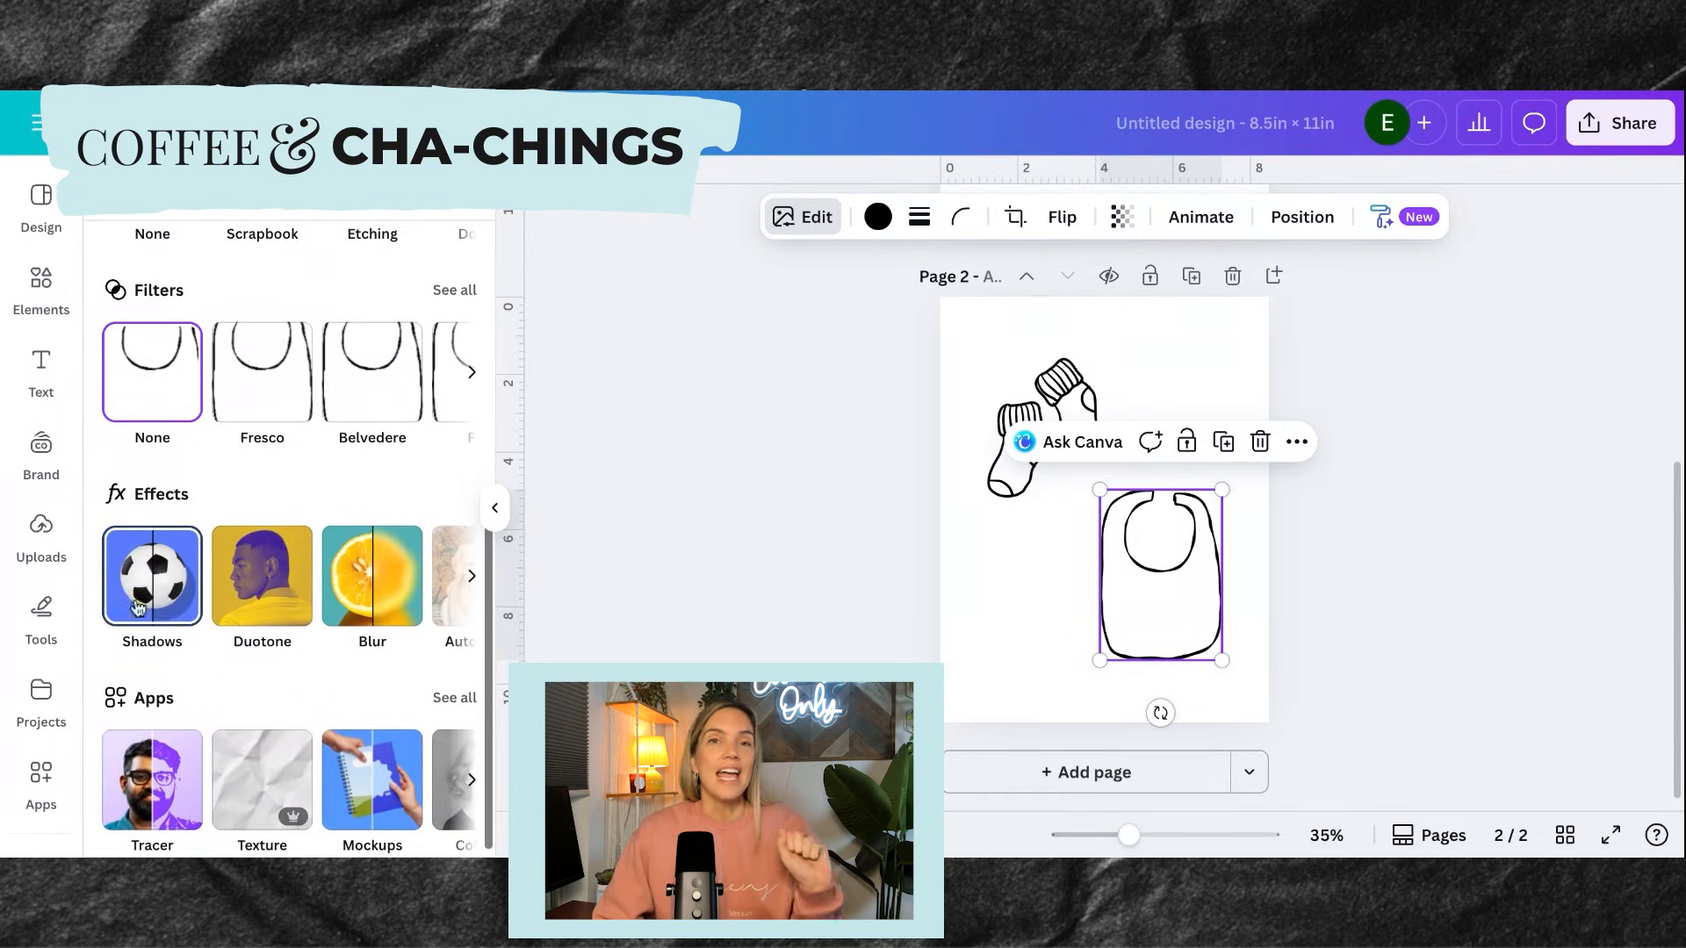
click(151, 612)
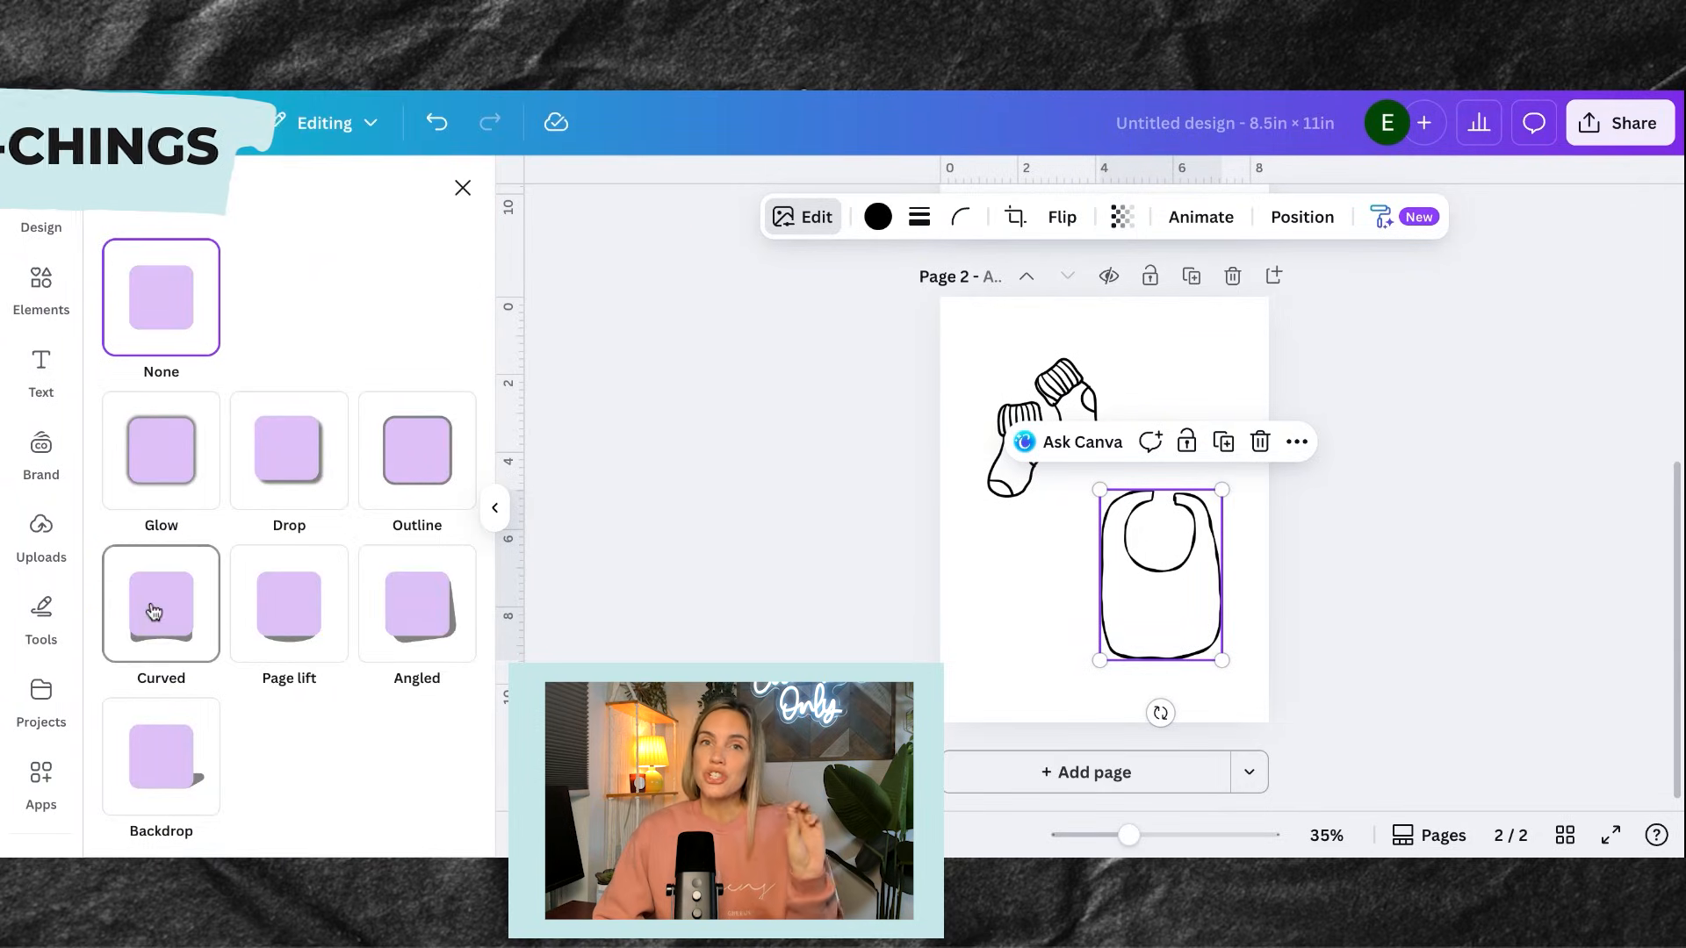
click(407, 464)
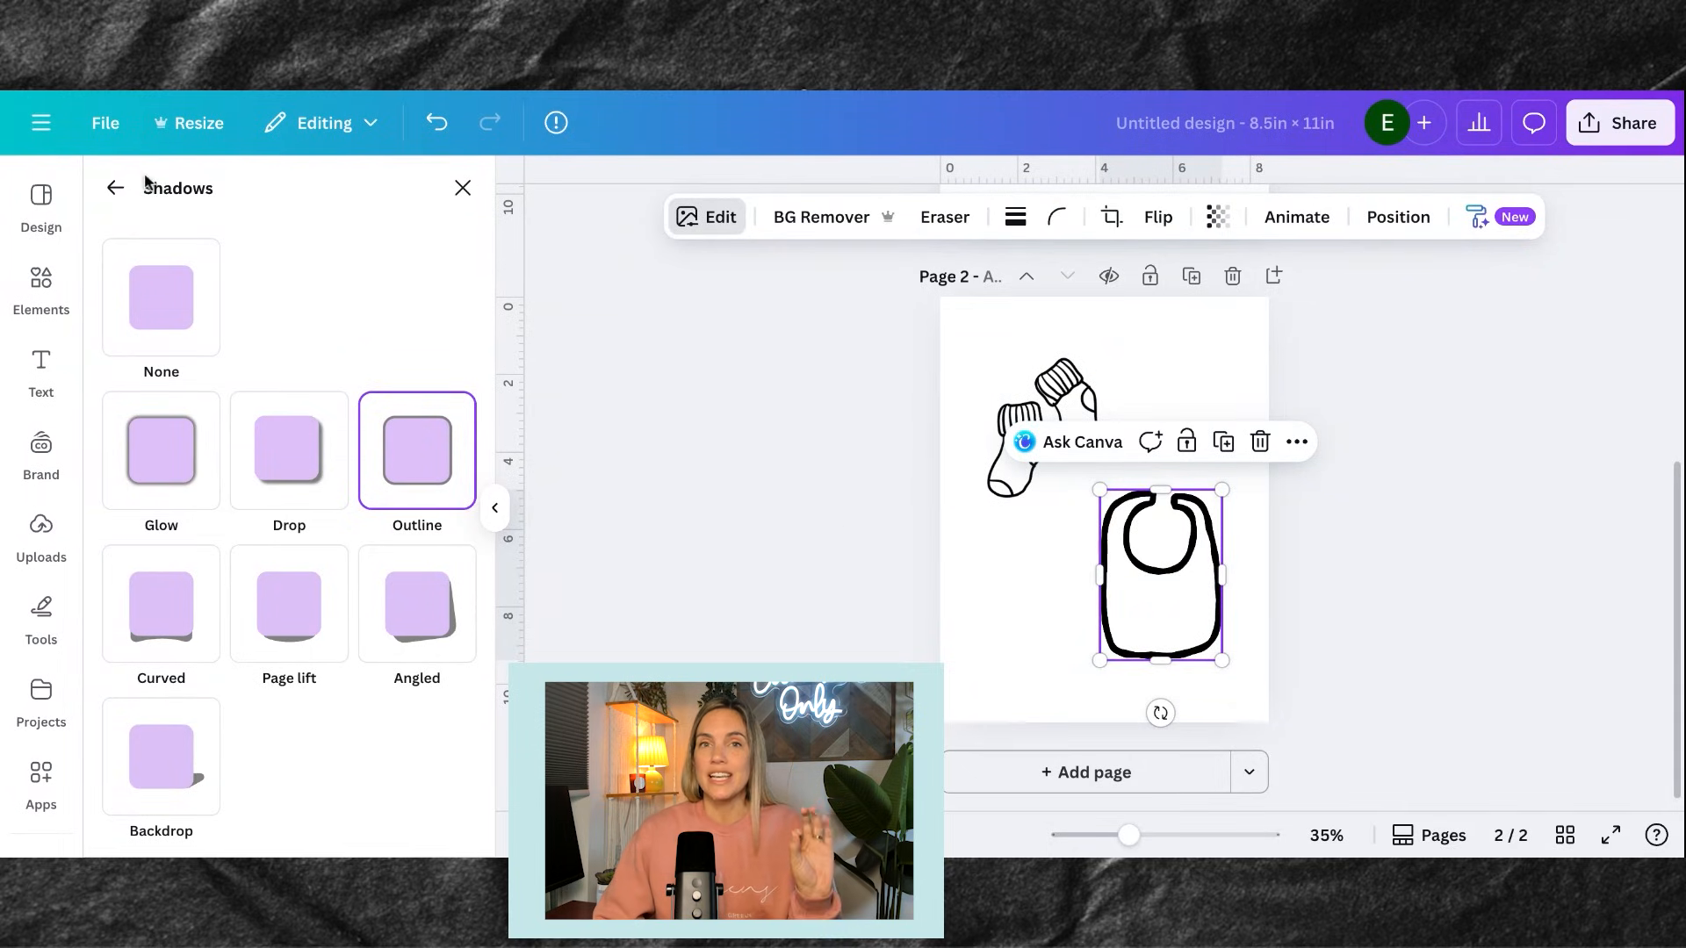
scroll(339, 545, down, 3)
drag(183, 670, 131, 675)
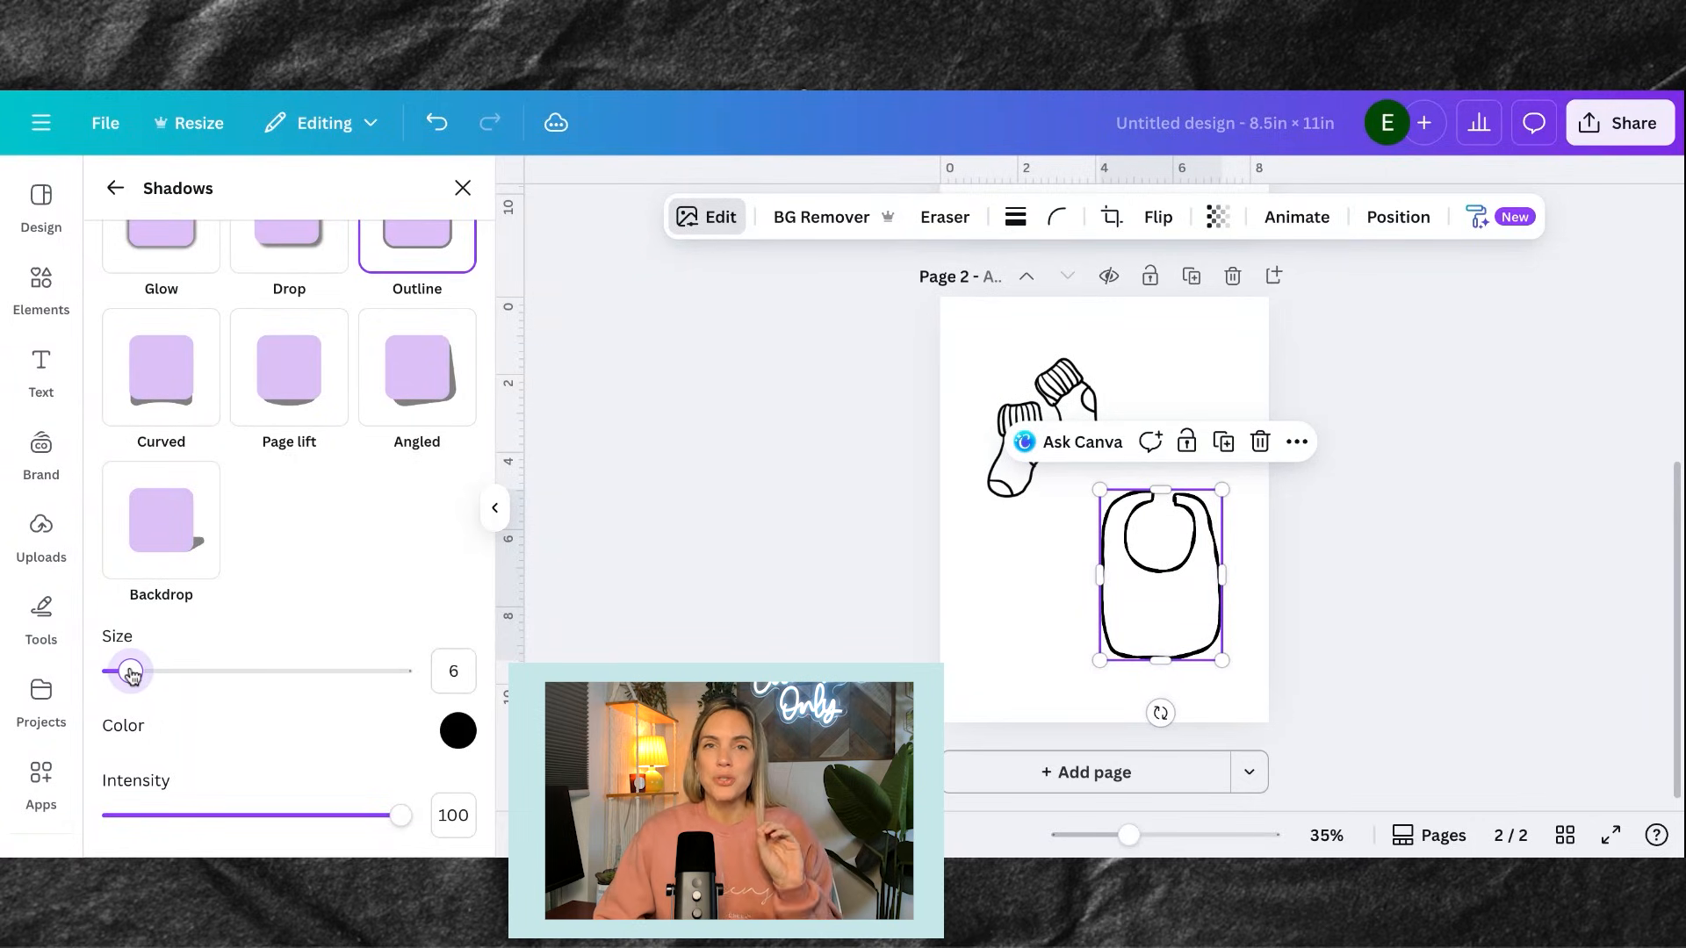
drag(1188, 635, 1190, 614)
drag(1146, 669, 1127, 668)
drag(1156, 602, 1172, 604)
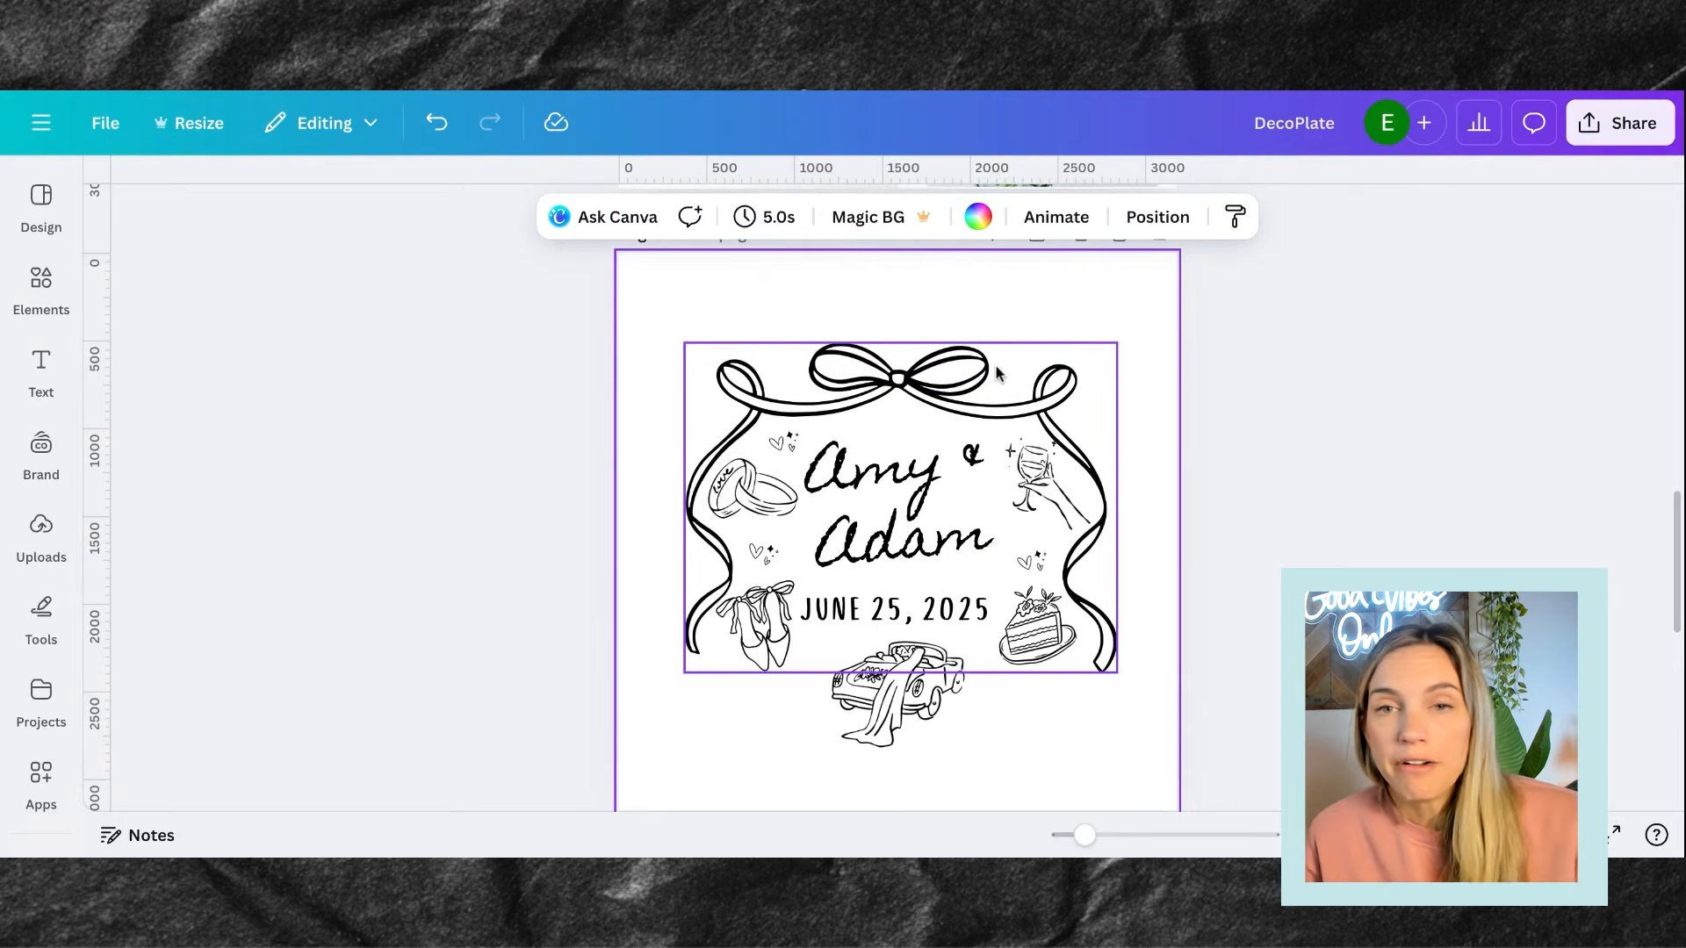
click(970, 430)
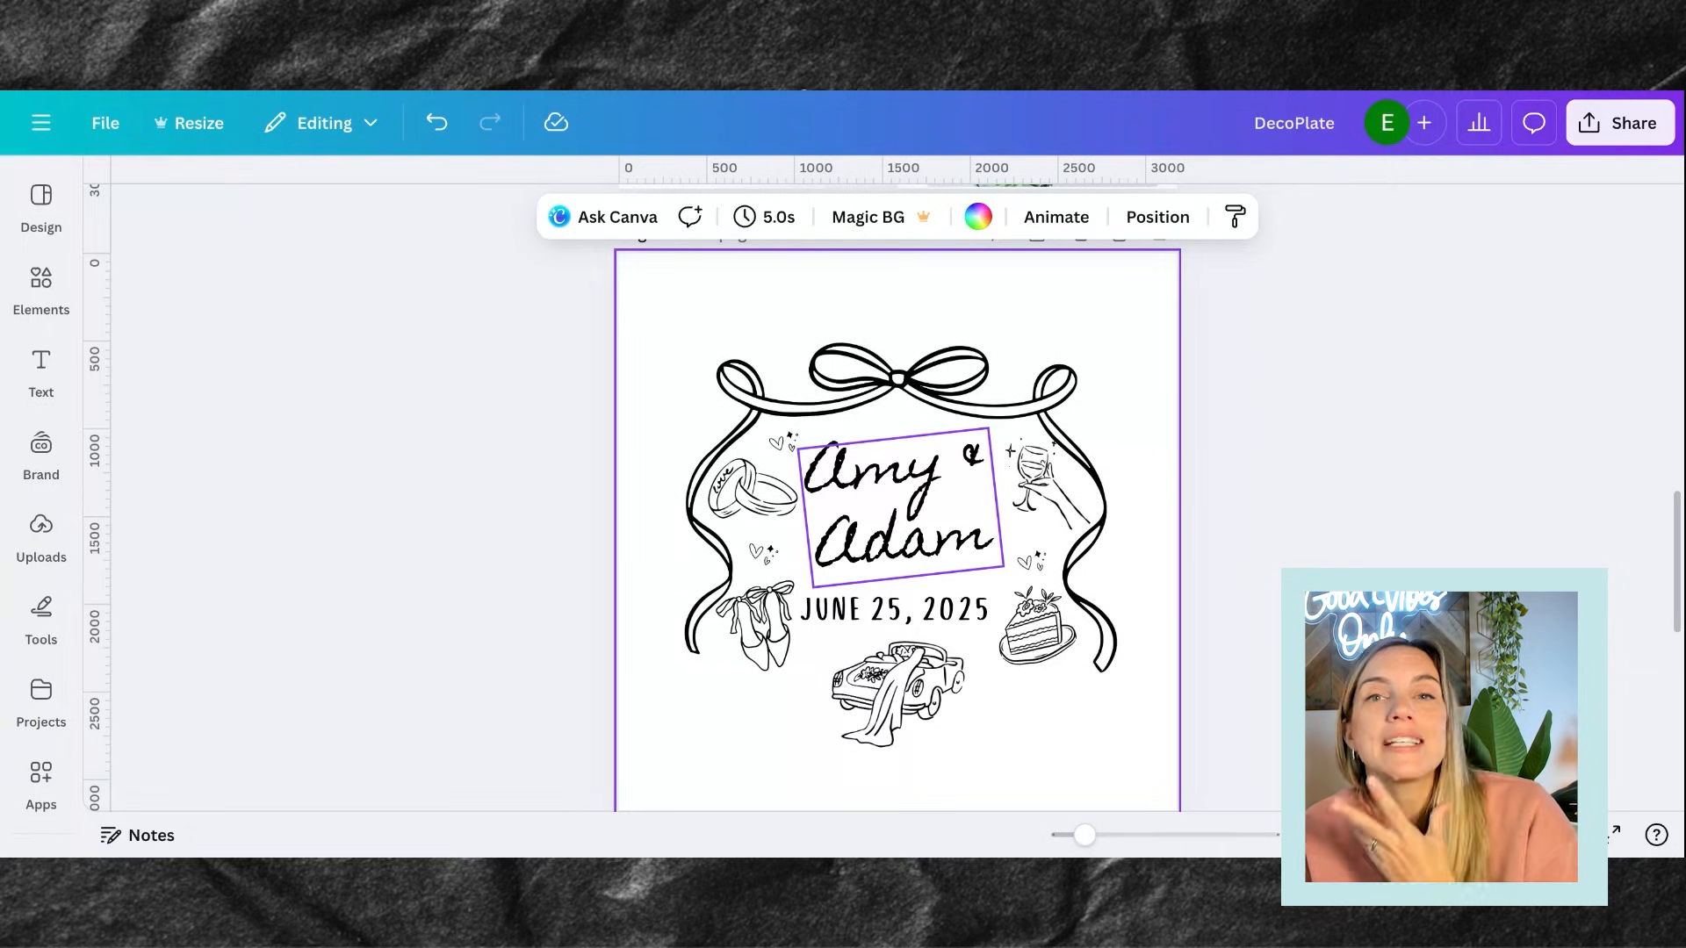
scroll(955, 514, down, 6)
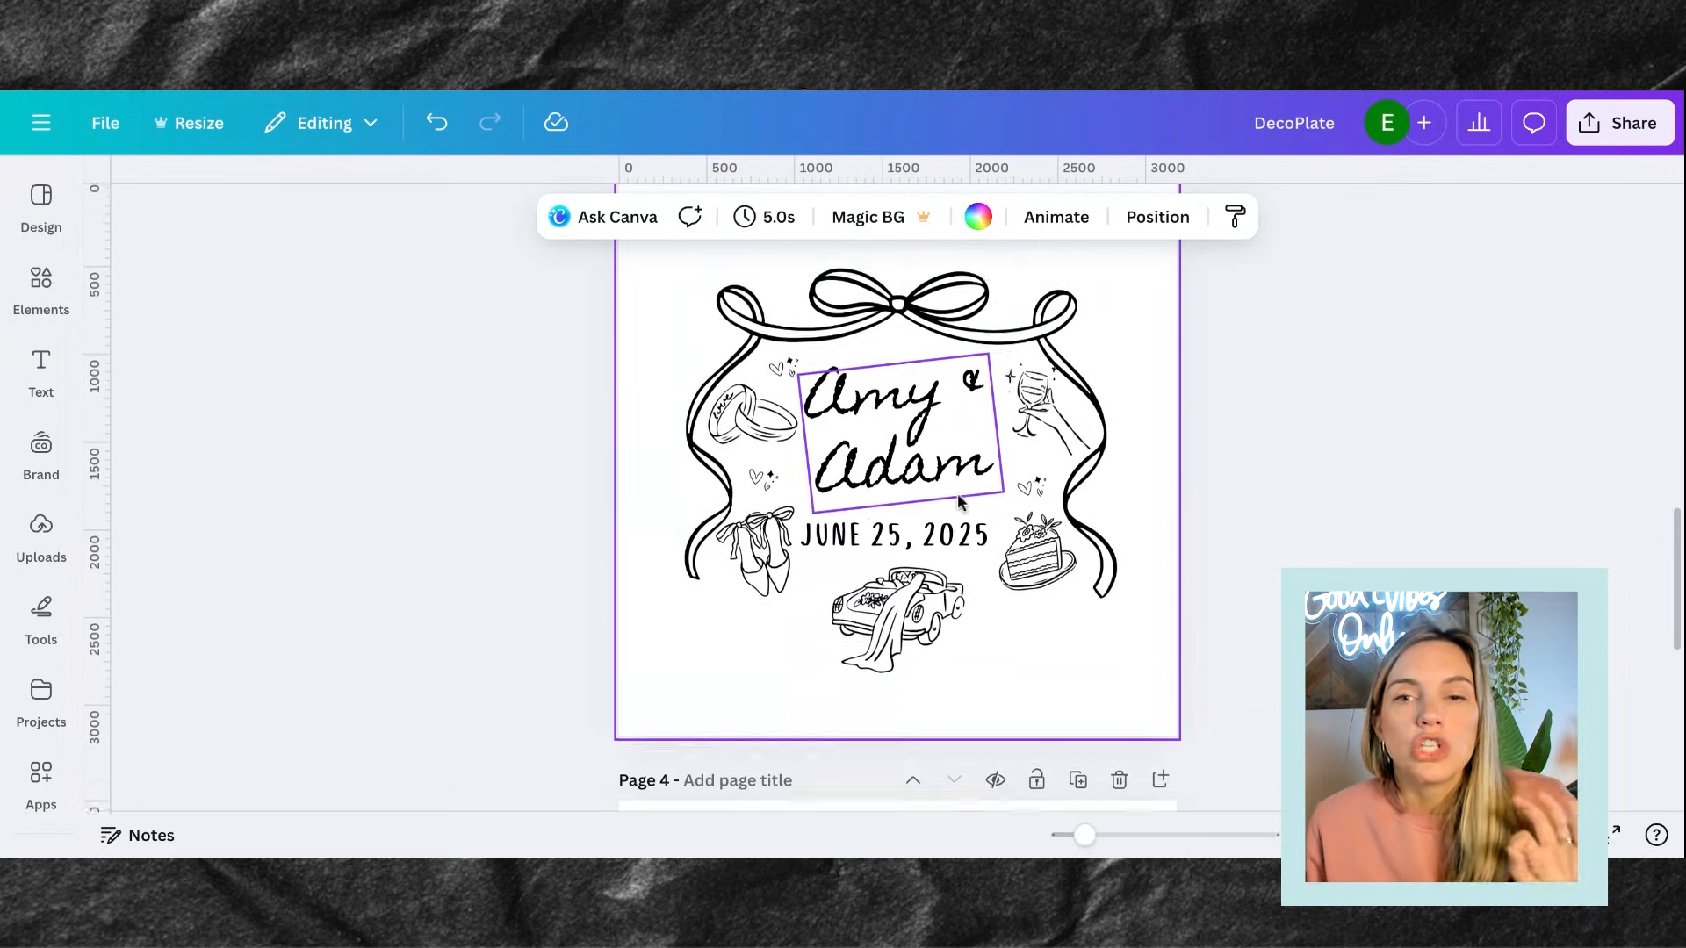
click(902, 645)
scroll(980, 456, down, 2)
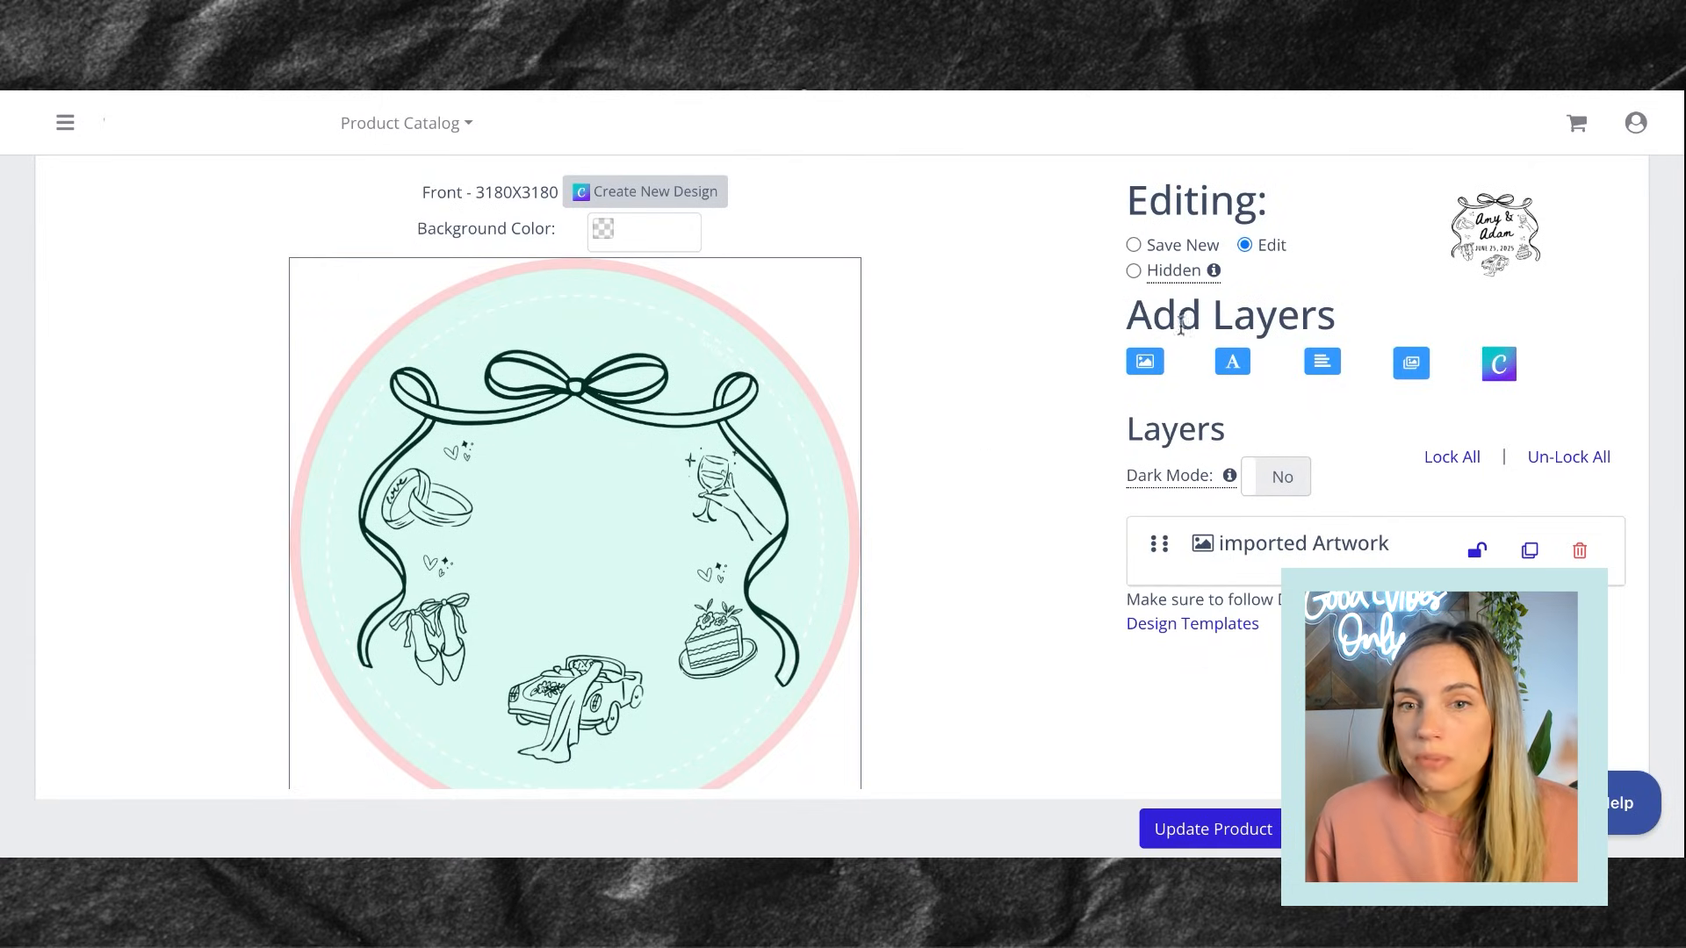
Switch to the product editor and add a multiline text layer with the couple's names in the Homemade Apple font
click(1322, 360)
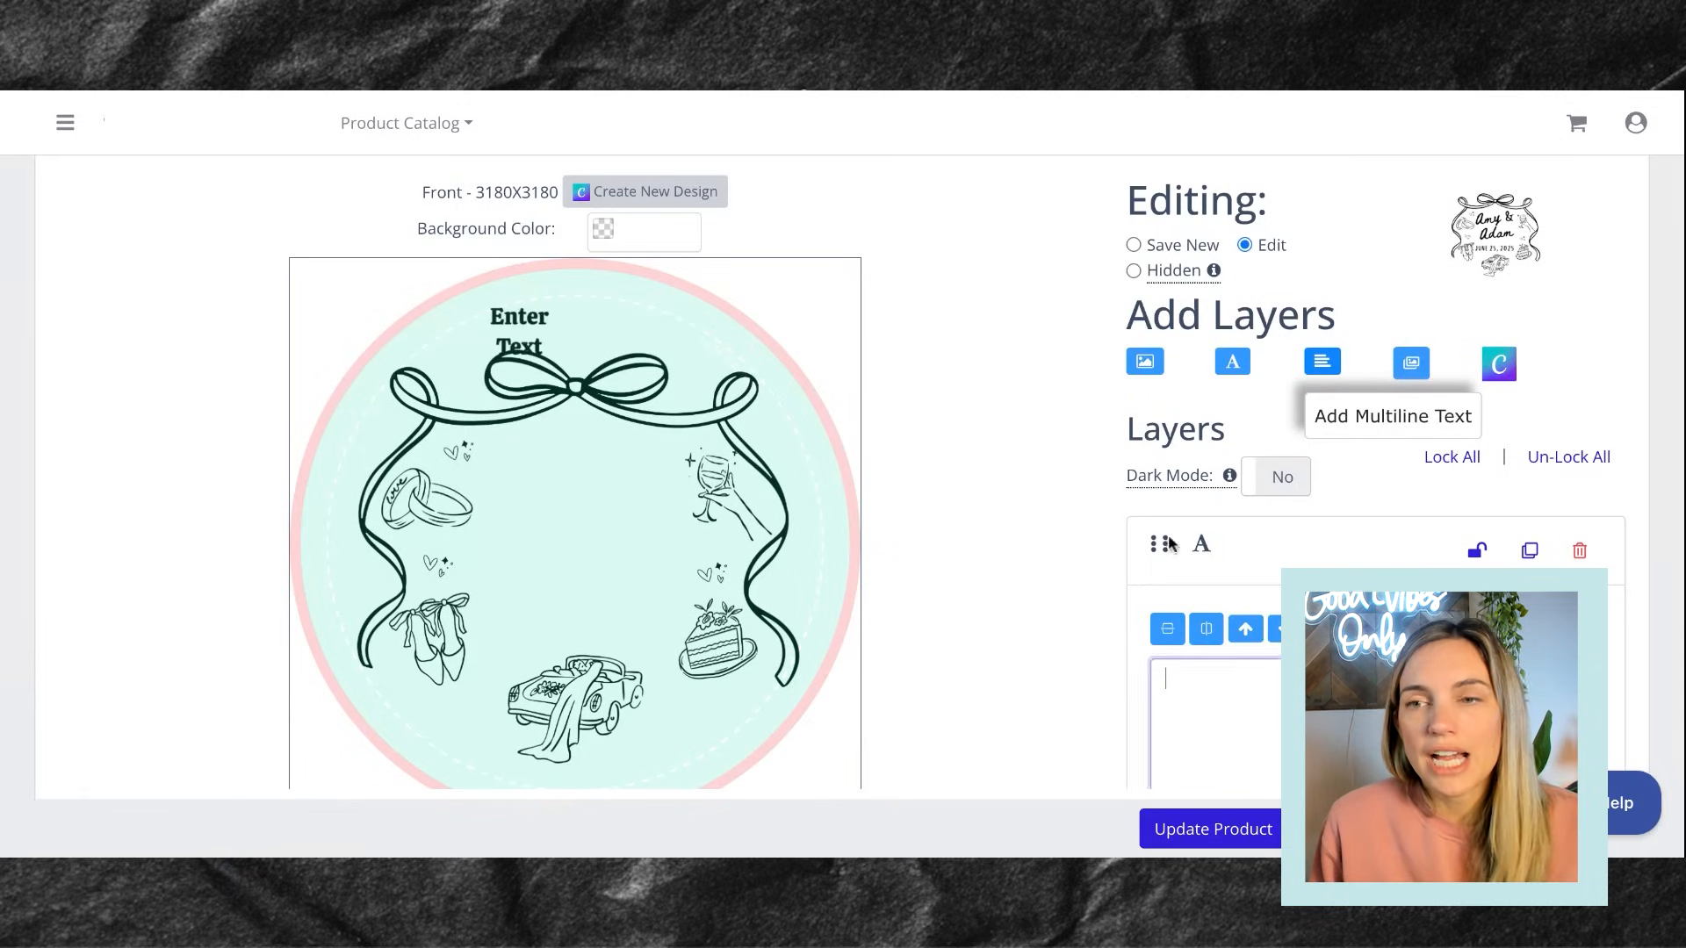
text(Amy & Adam)
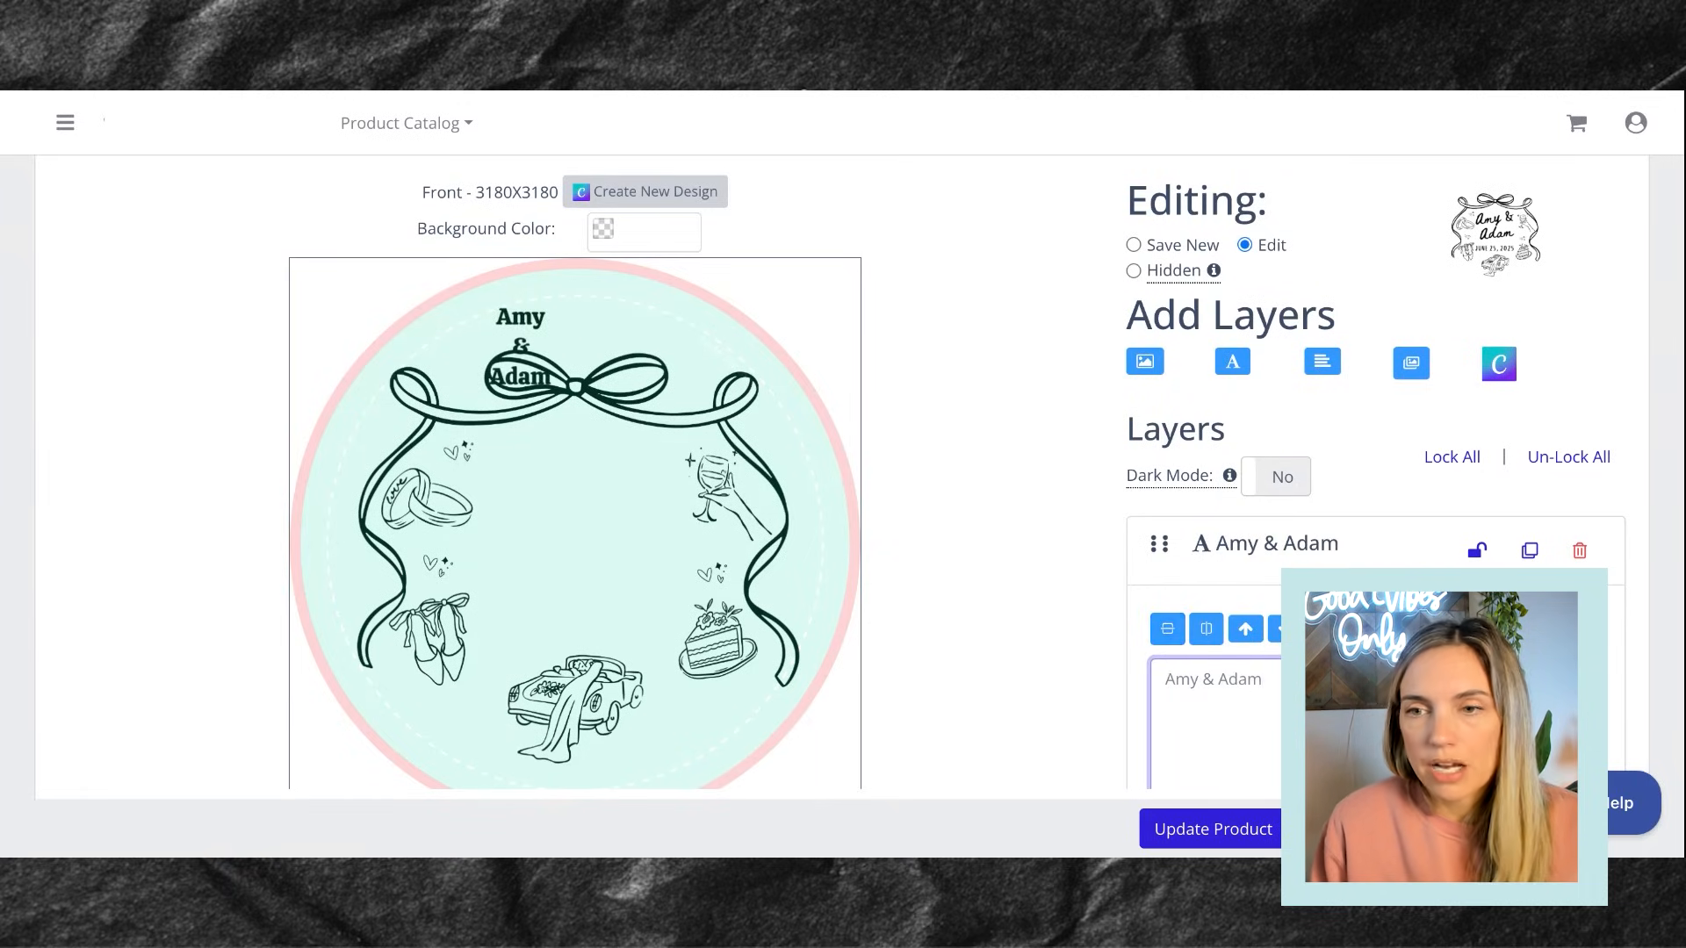
scroll(1175, 651, down, 3)
scroll(1273, 383, down, 2)
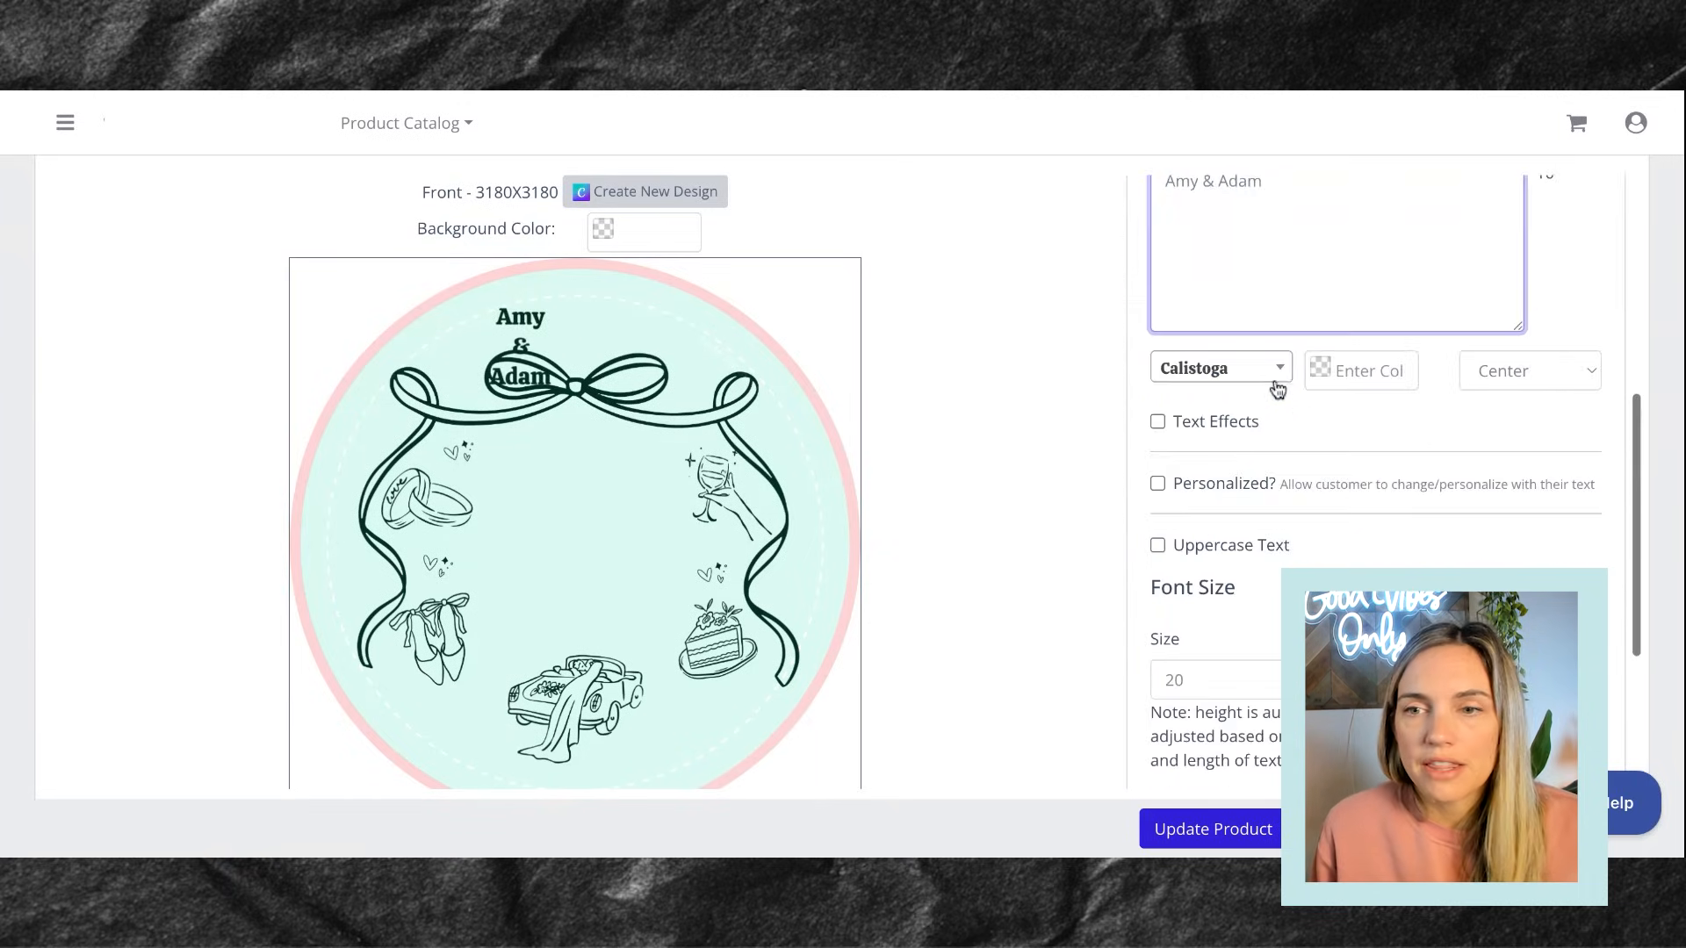
click(1272, 369)
text(homem)
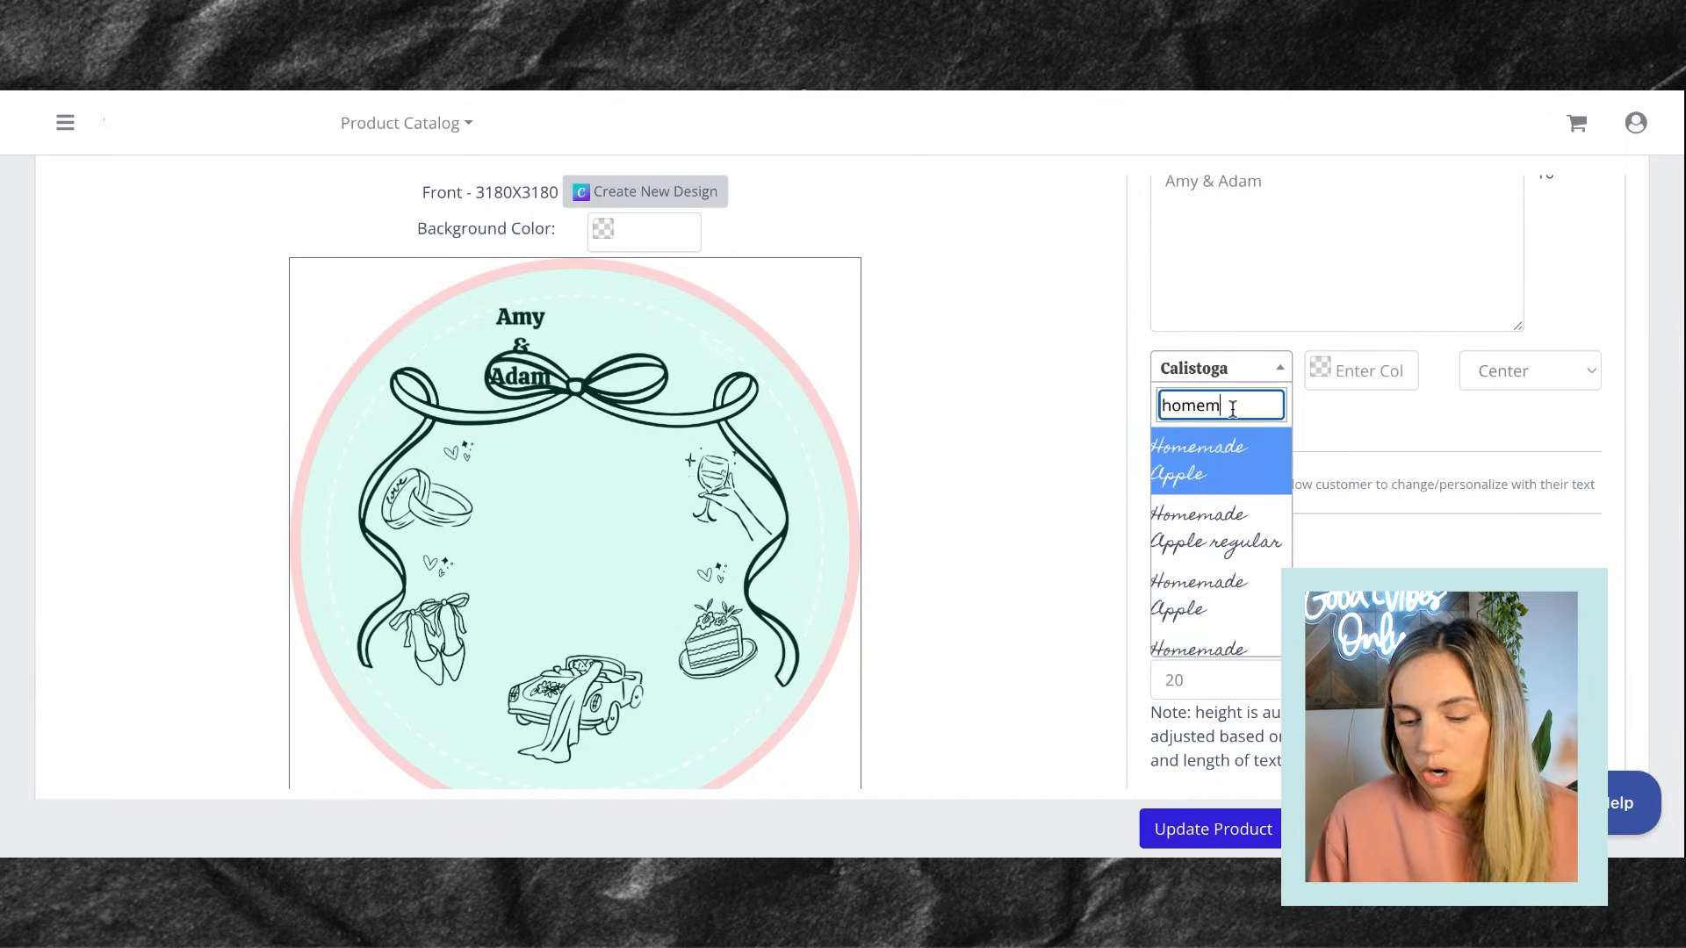
click(1257, 490)
Move the names text beneath the bow at the plate's center, widen its box to two lines and tilt it slightly upward
click(524, 326)
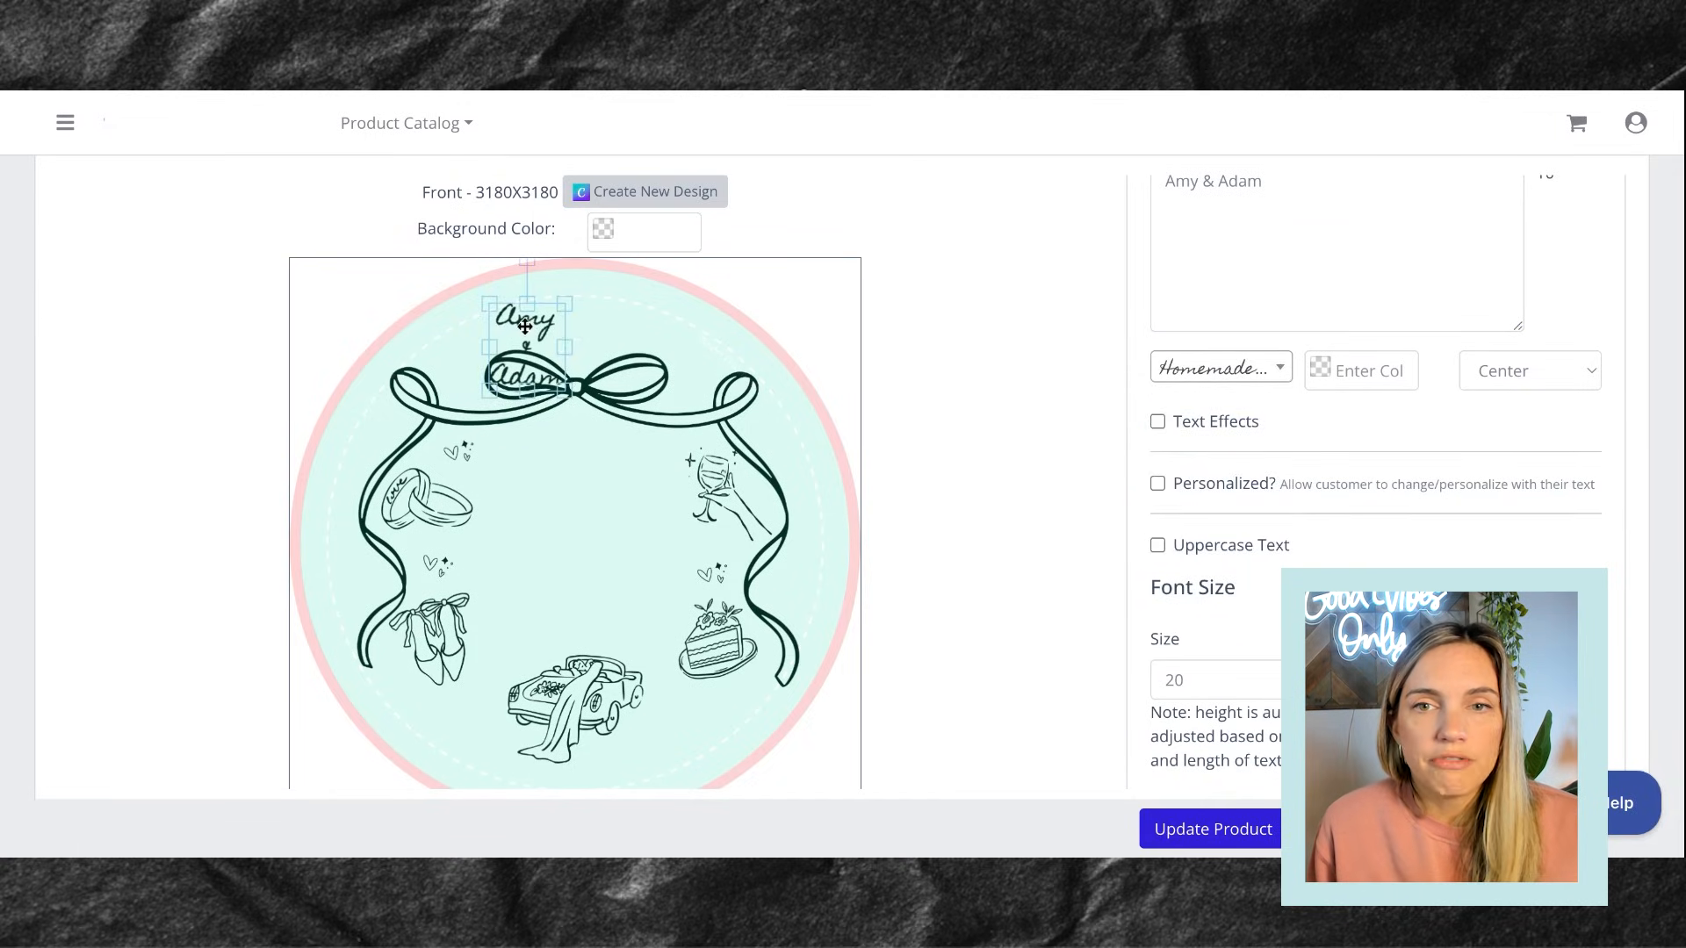
drag(569, 347, 580, 514)
click(577, 431)
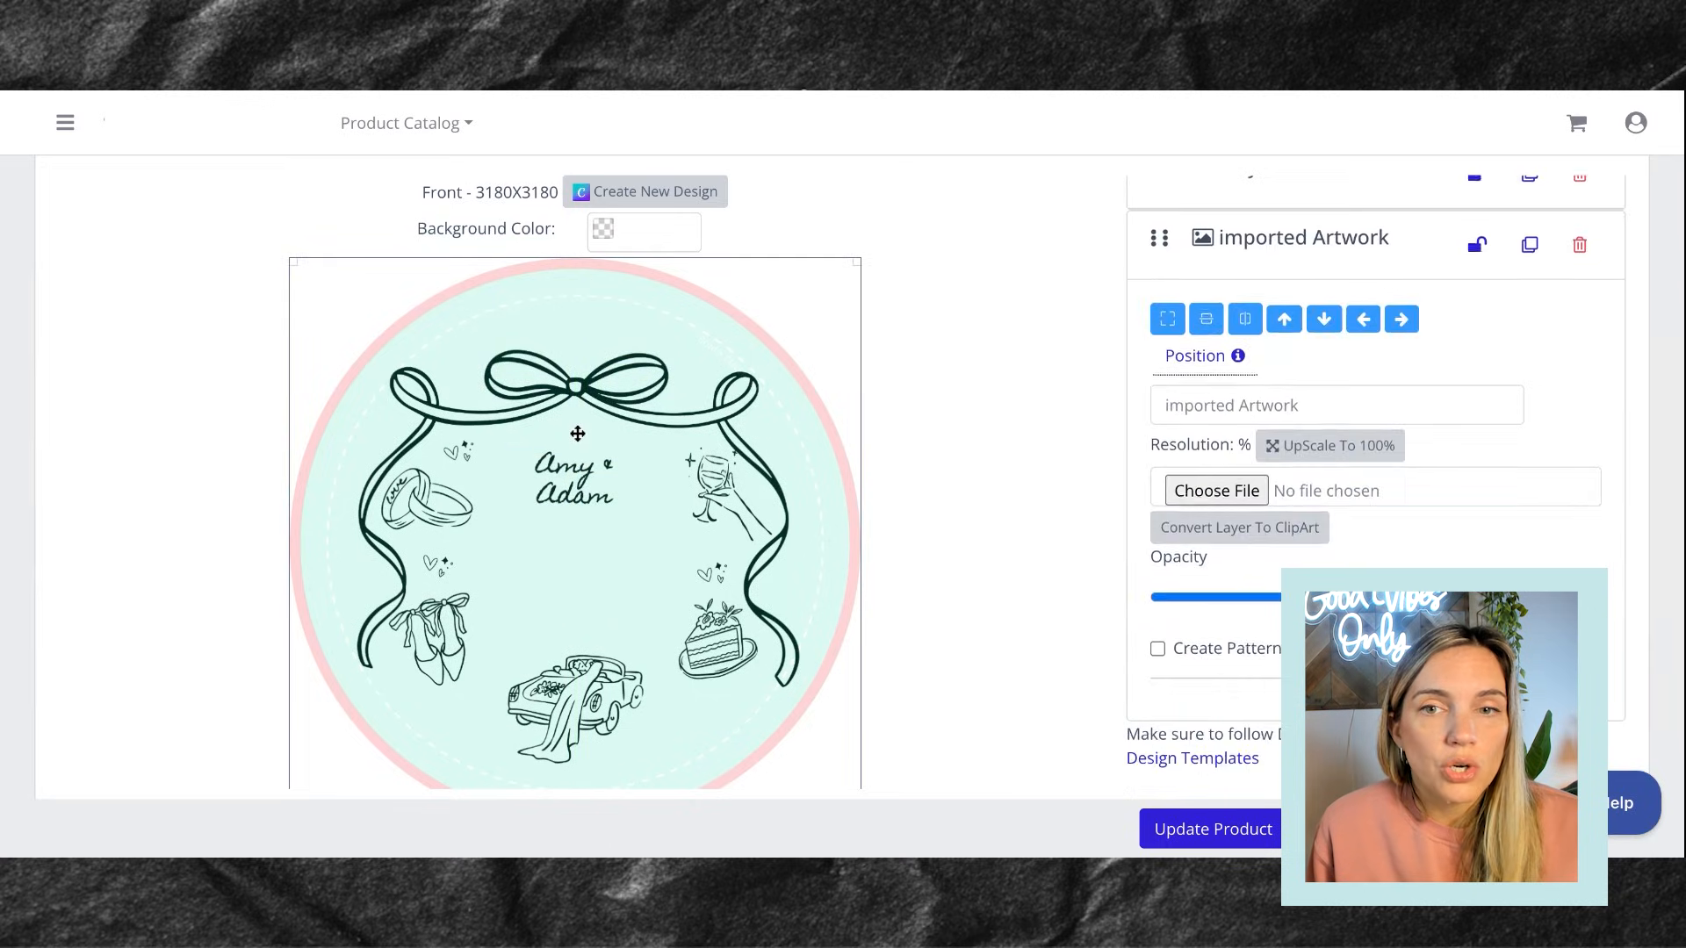
click(581, 464)
drag(576, 407, 585, 414)
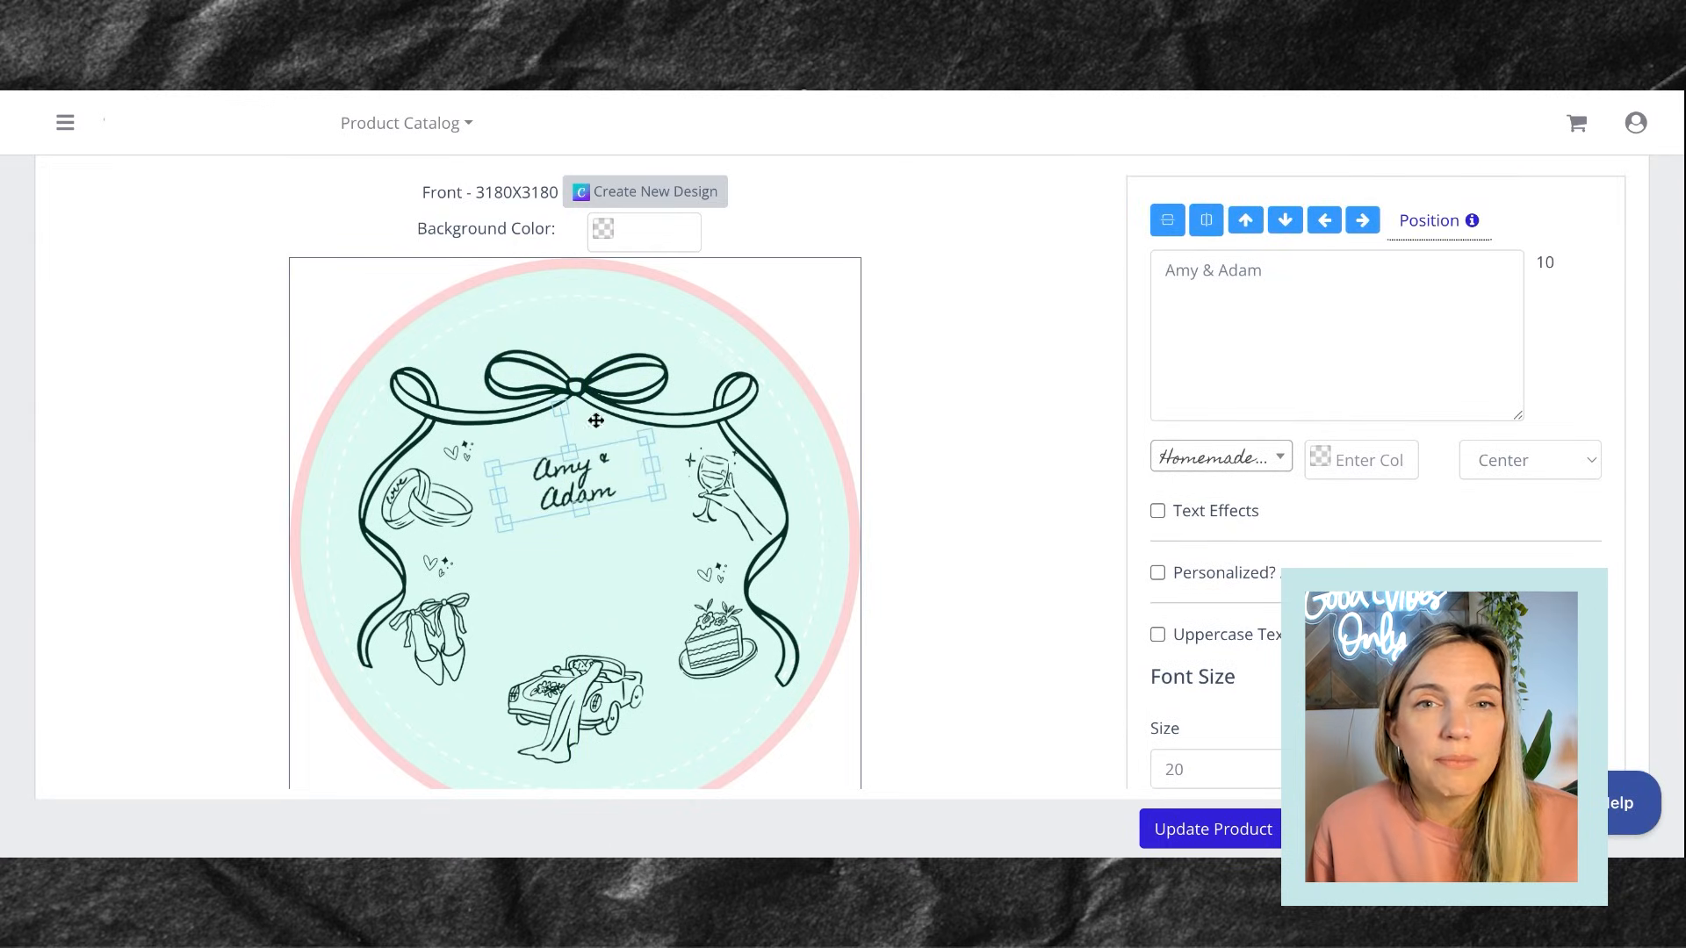
Enlarge the names to fill the space between the rings and the wine glass, reduce their tilt, and make the layer personalized
drag(655, 495, 580, 514)
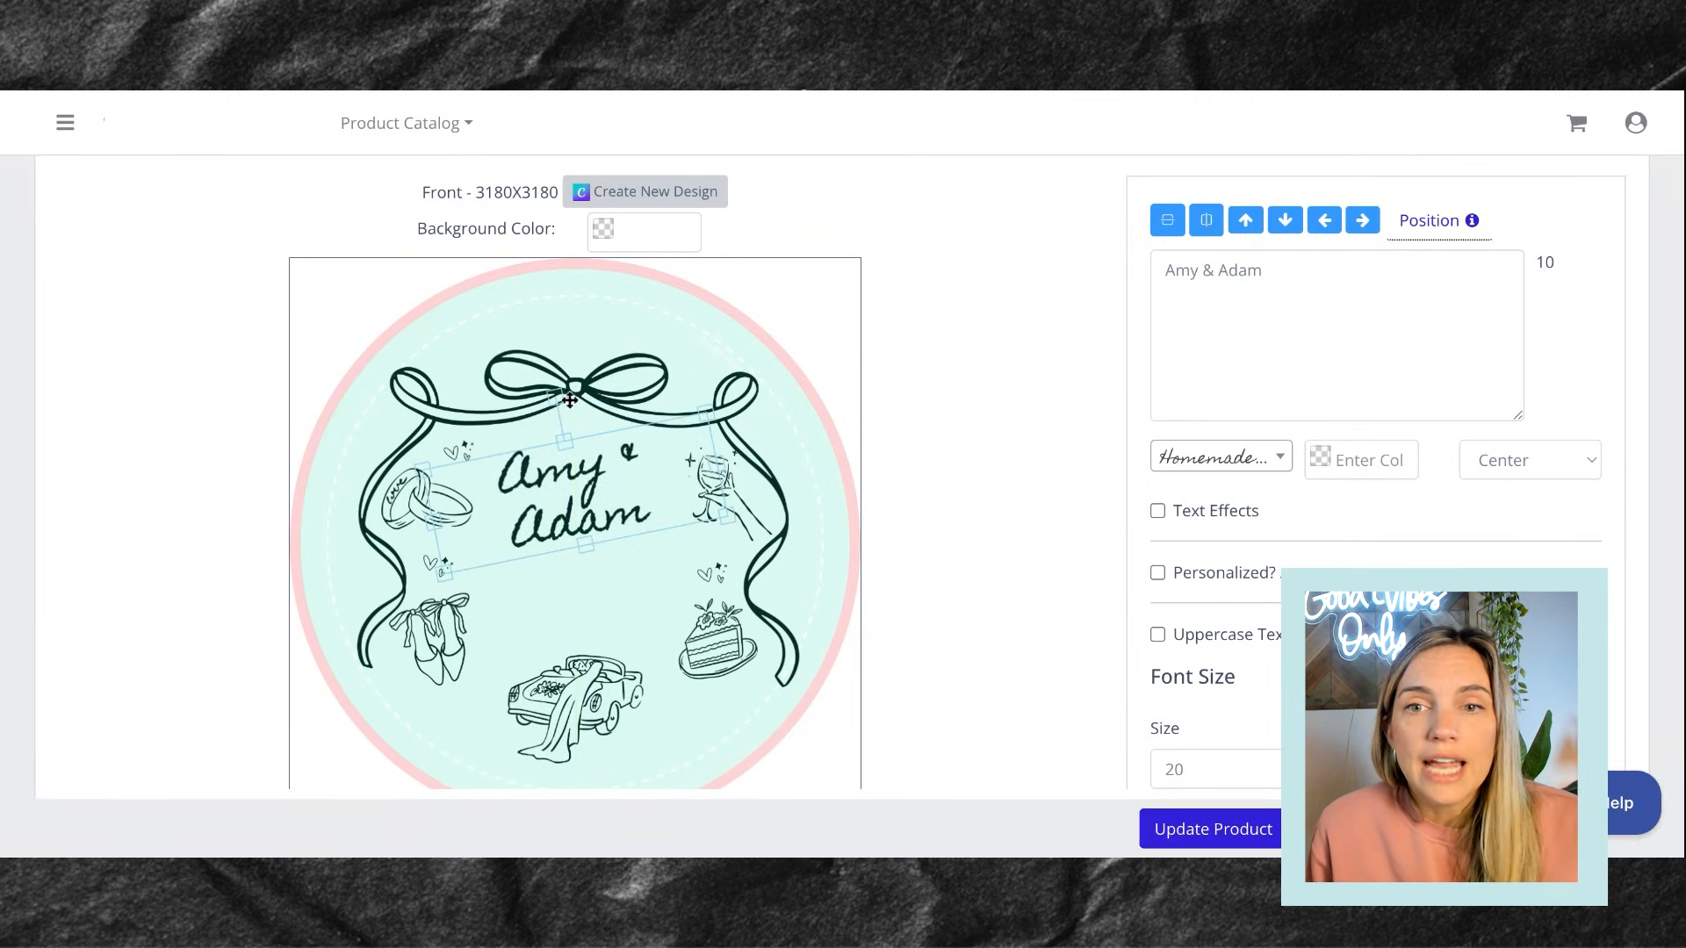
drag(552, 394, 559, 391)
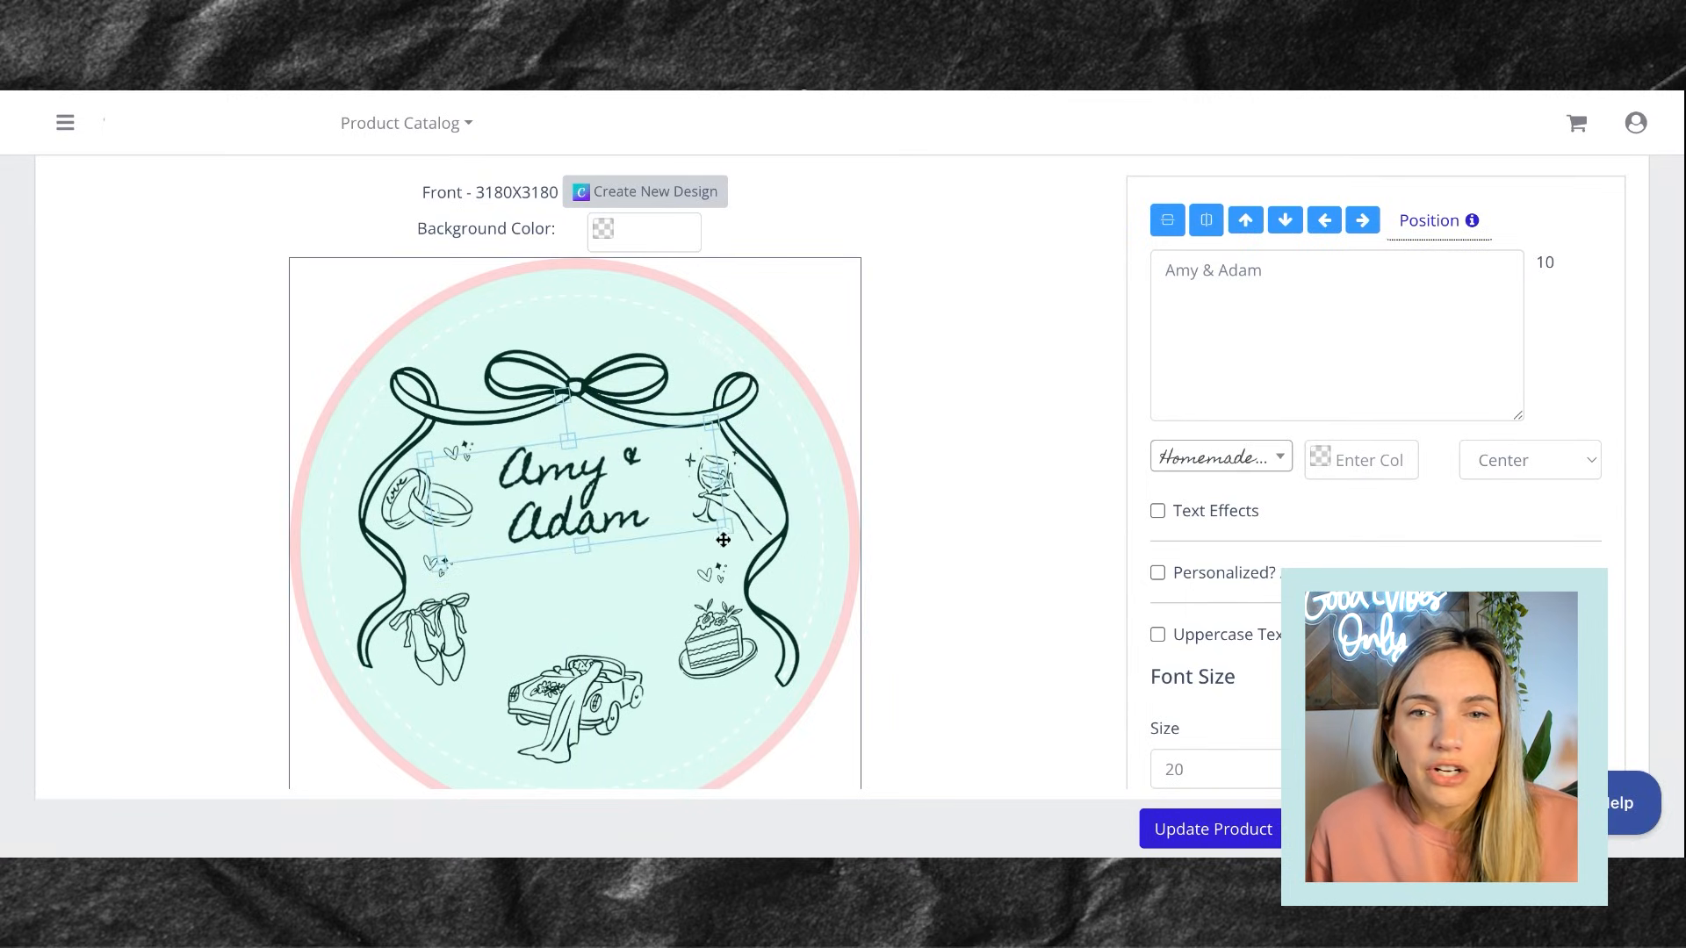
drag(725, 476, 727, 555)
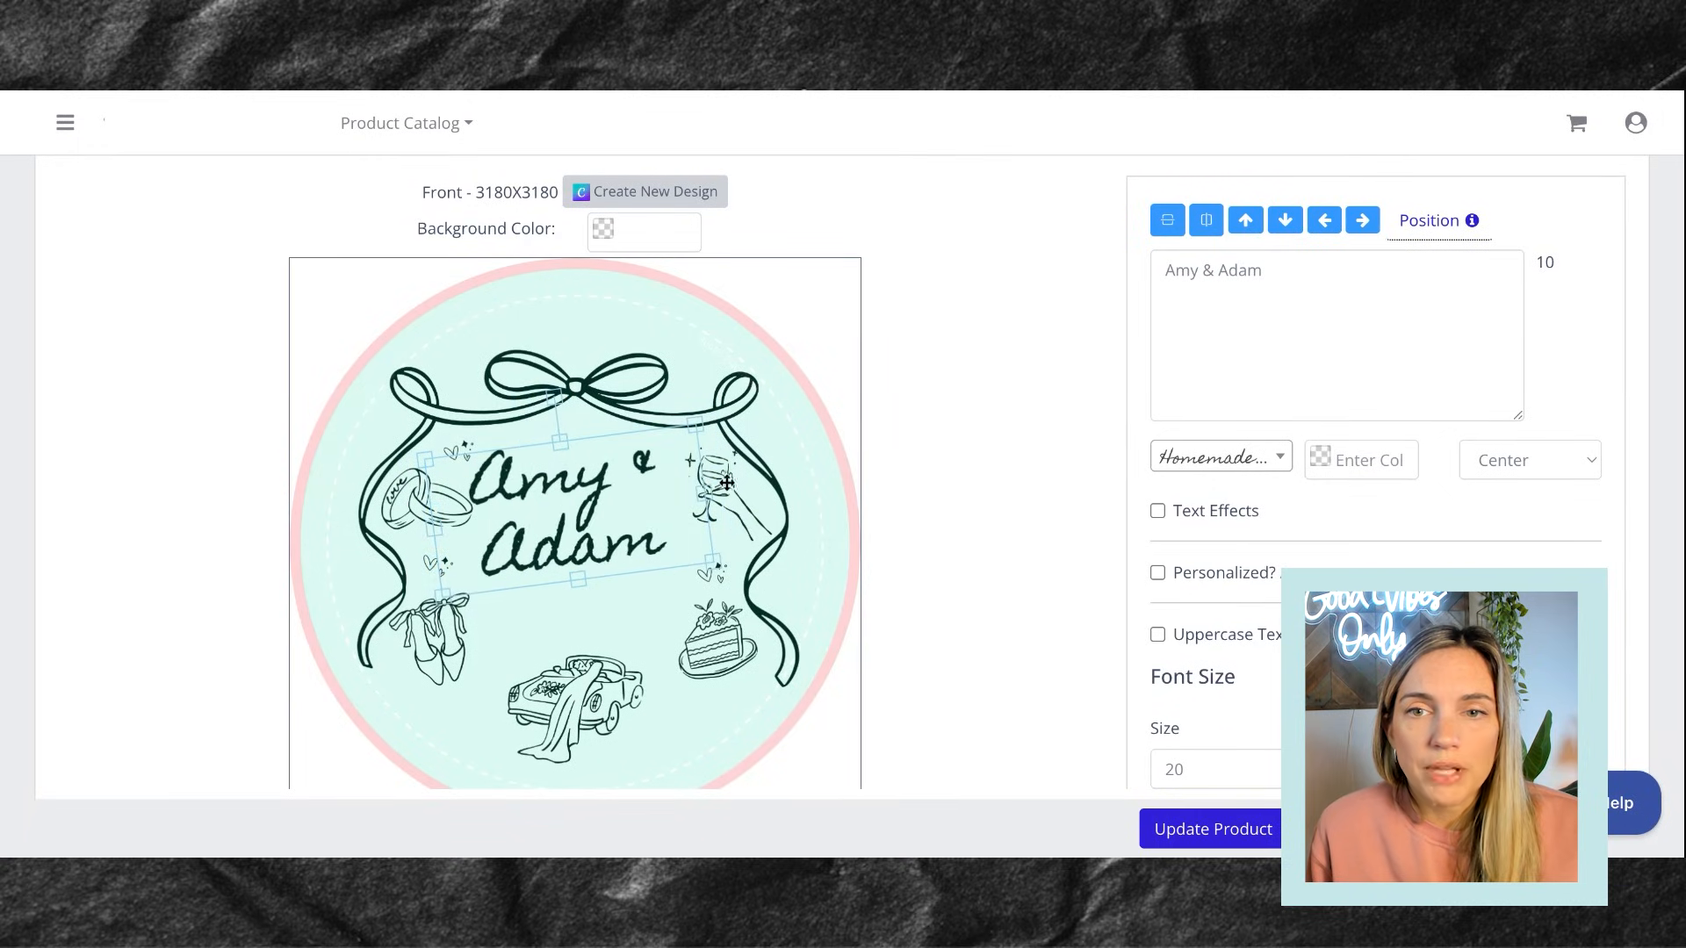
drag(436, 532, 607, 535)
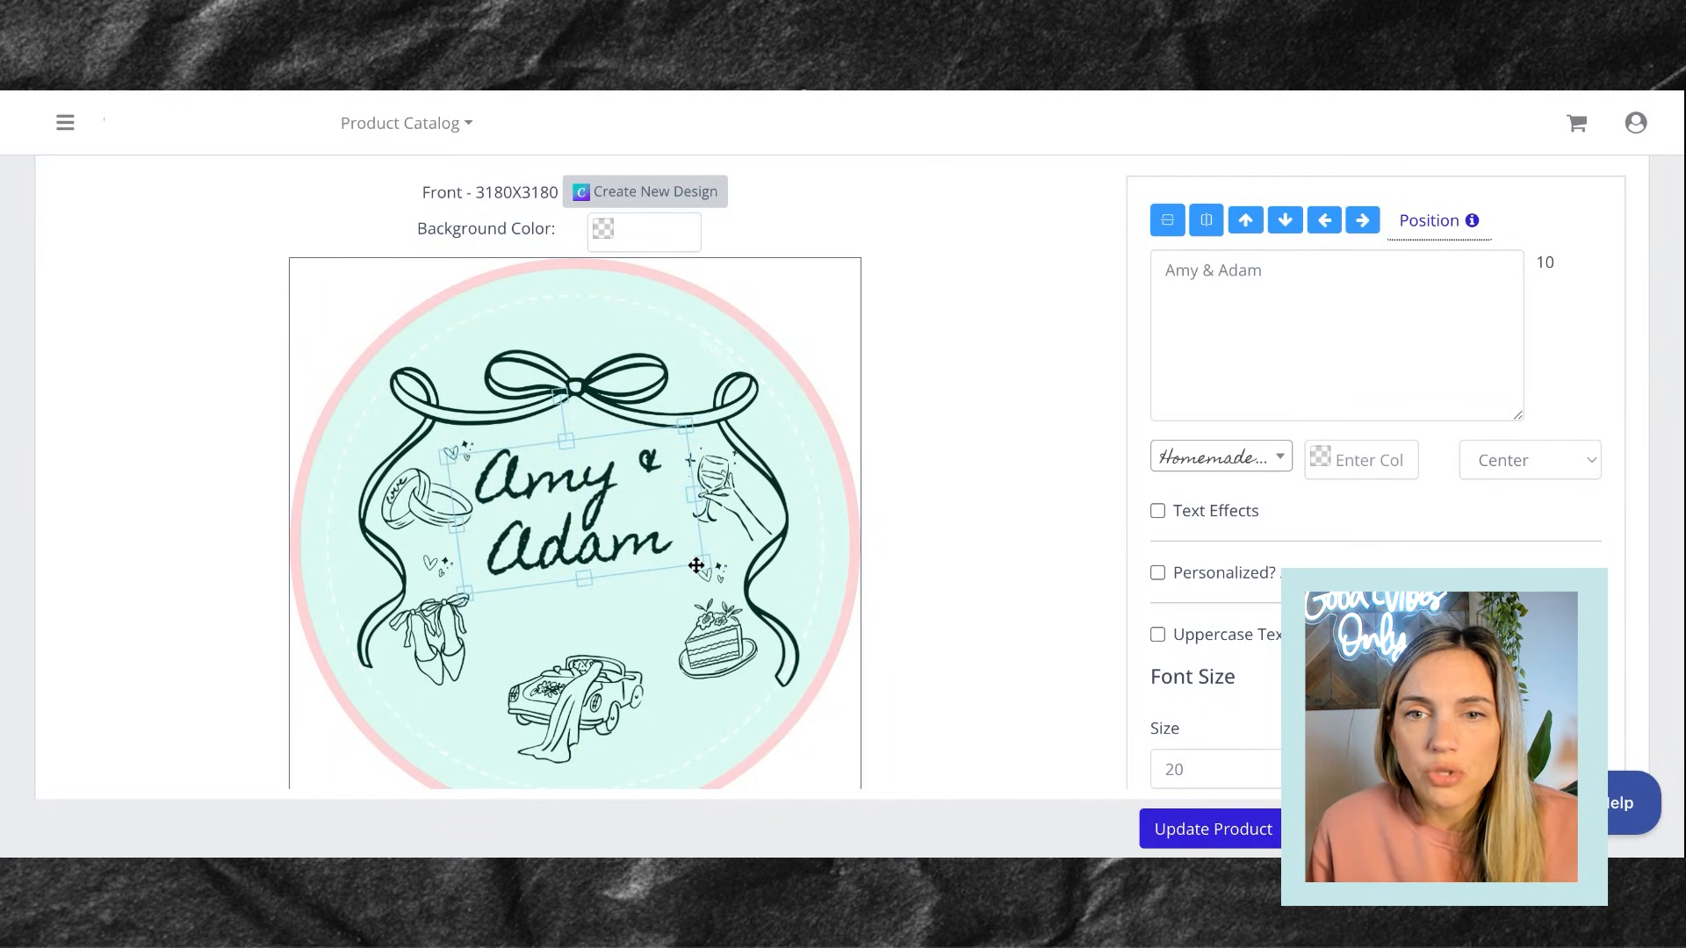
click(1159, 572)
Add a single-line text layer reading "June 25, 2026" and place it between the names and the car
scroll(1161, 572, up, 3)
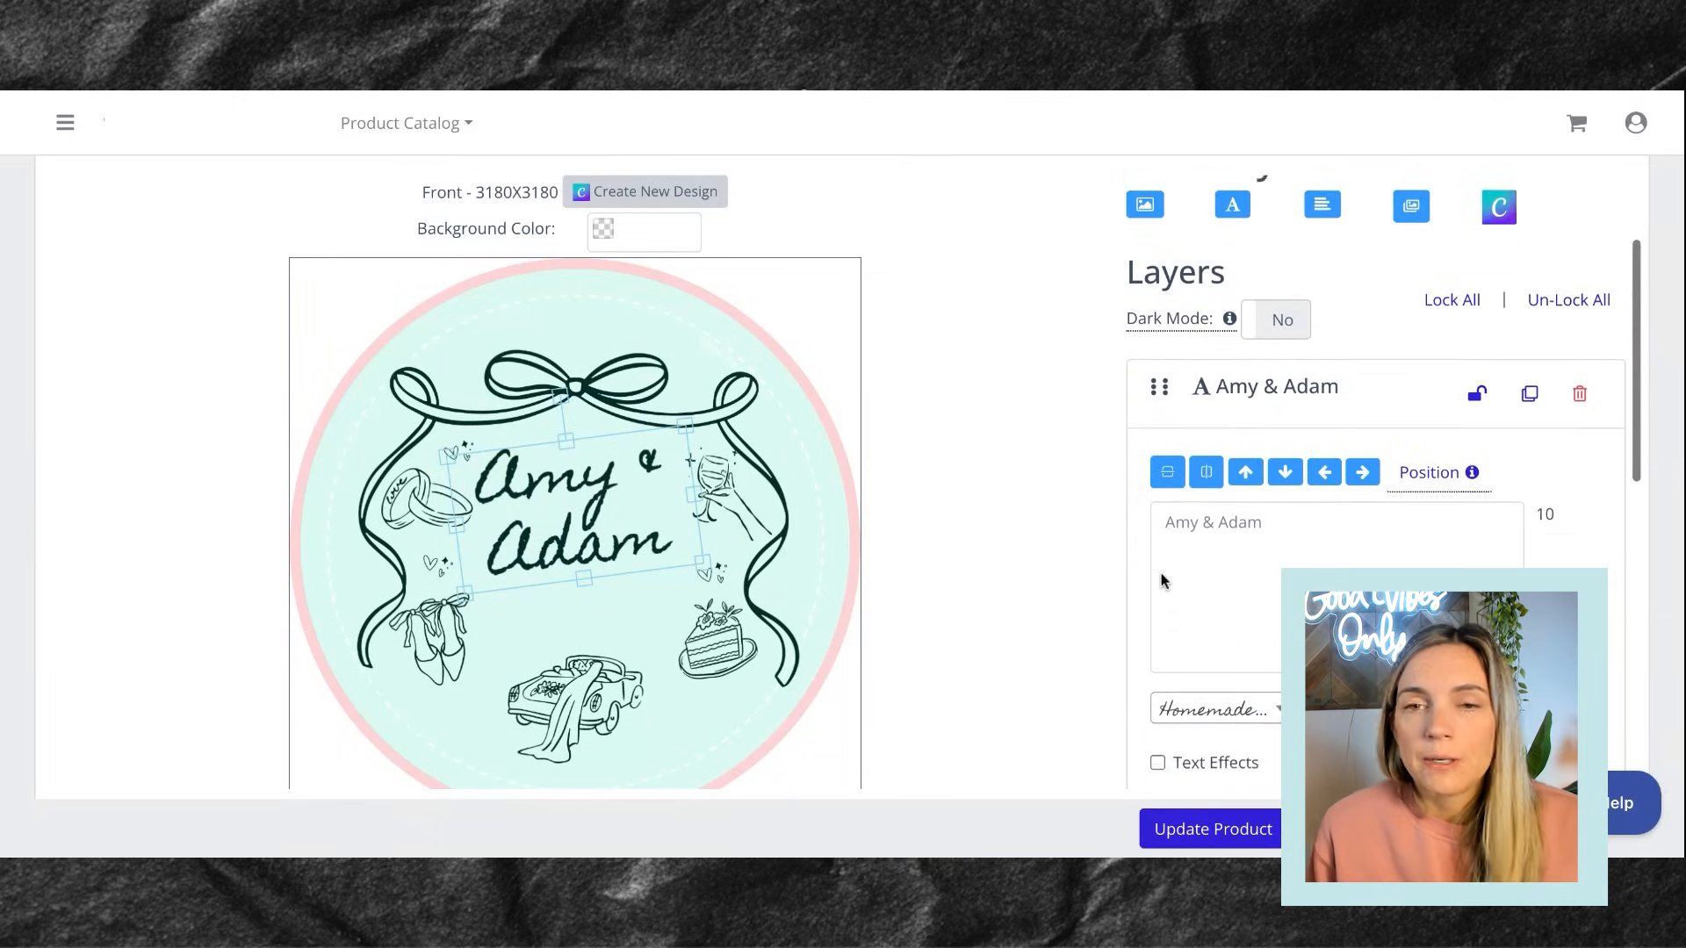
click(1231, 239)
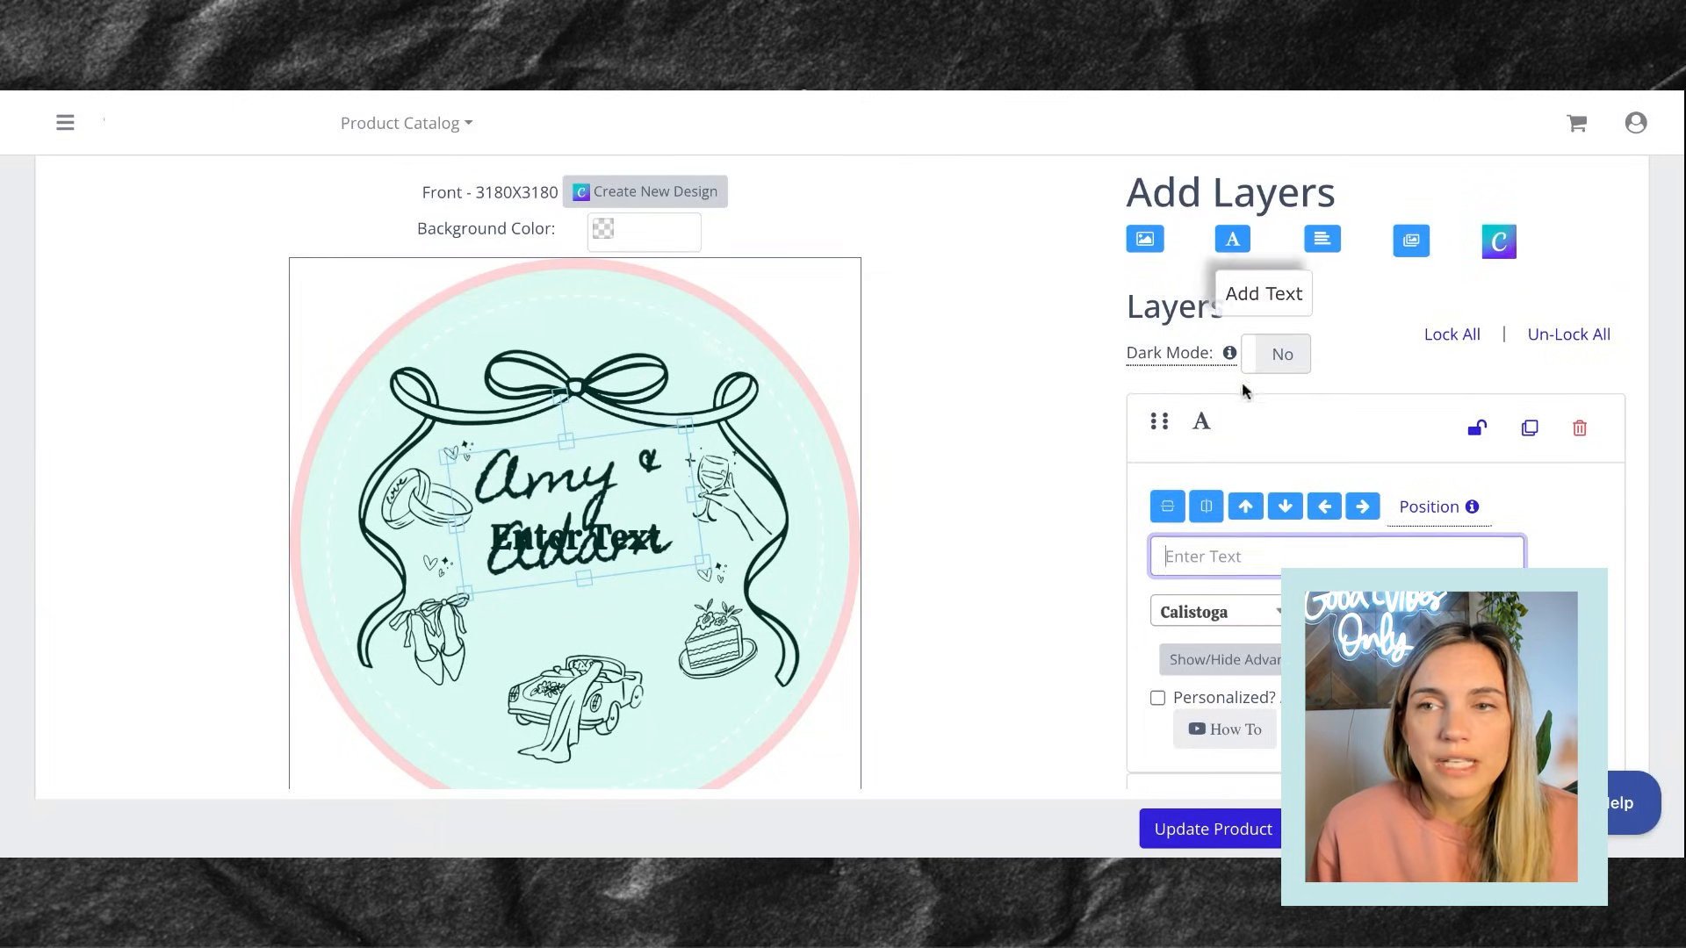
text(June 25, 2026)
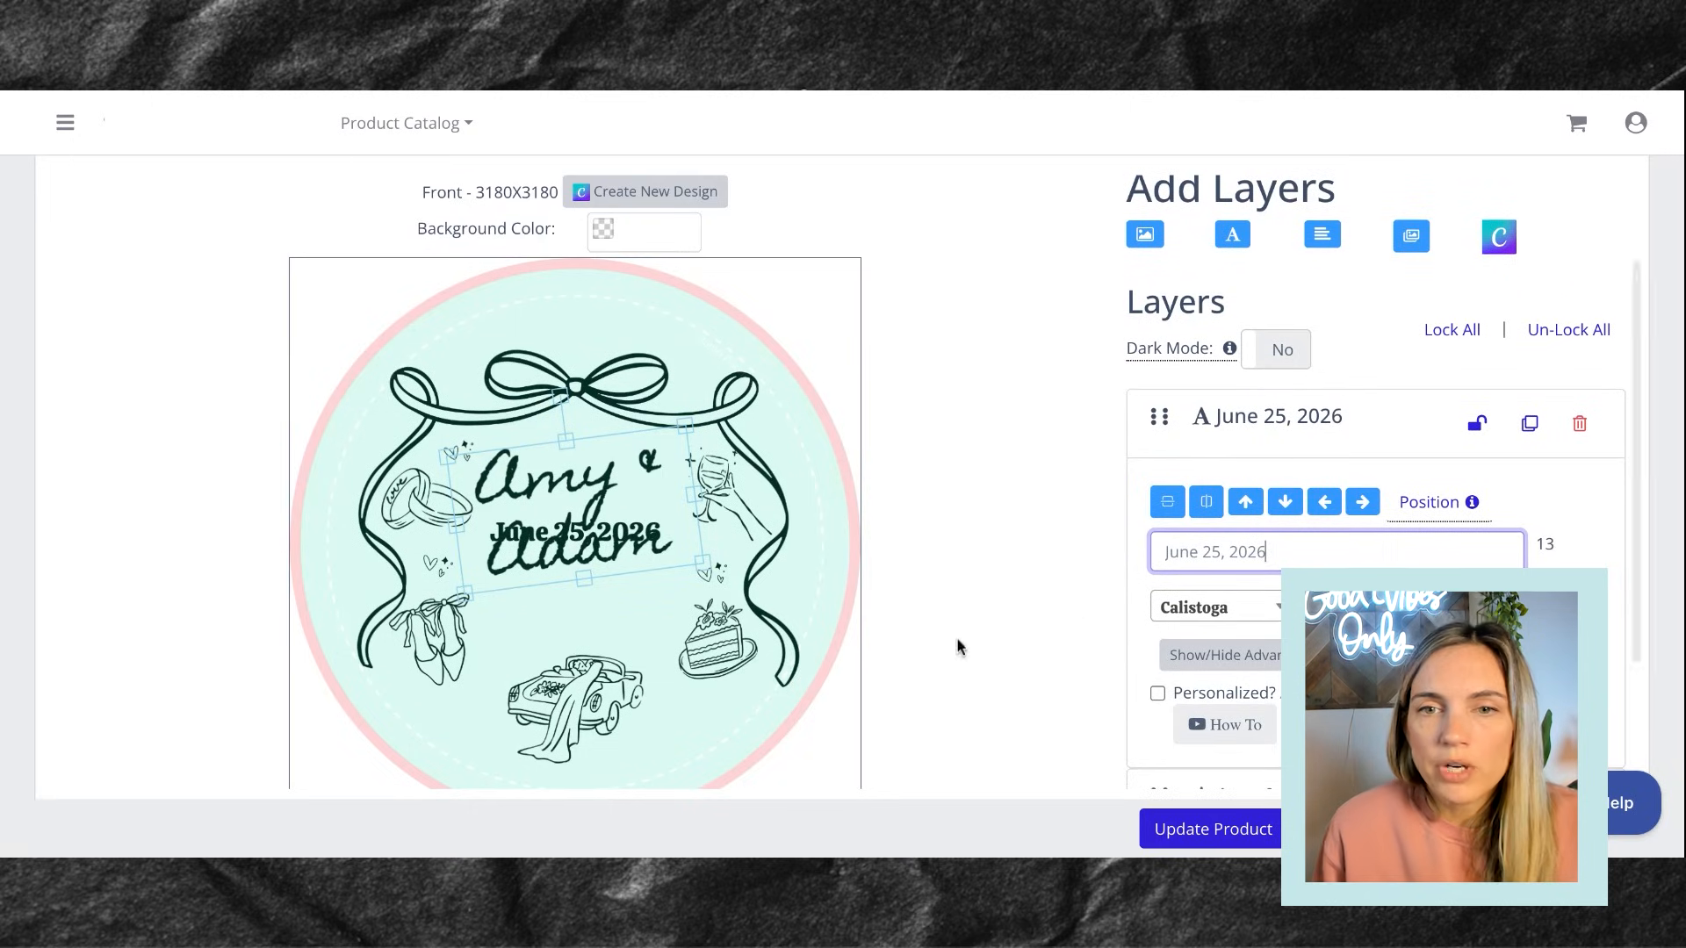
click(661, 545)
drag(626, 531, 625, 612)
Set the date text's font to Chocolate Cupcake and make the layer personalized
click(1190, 613)
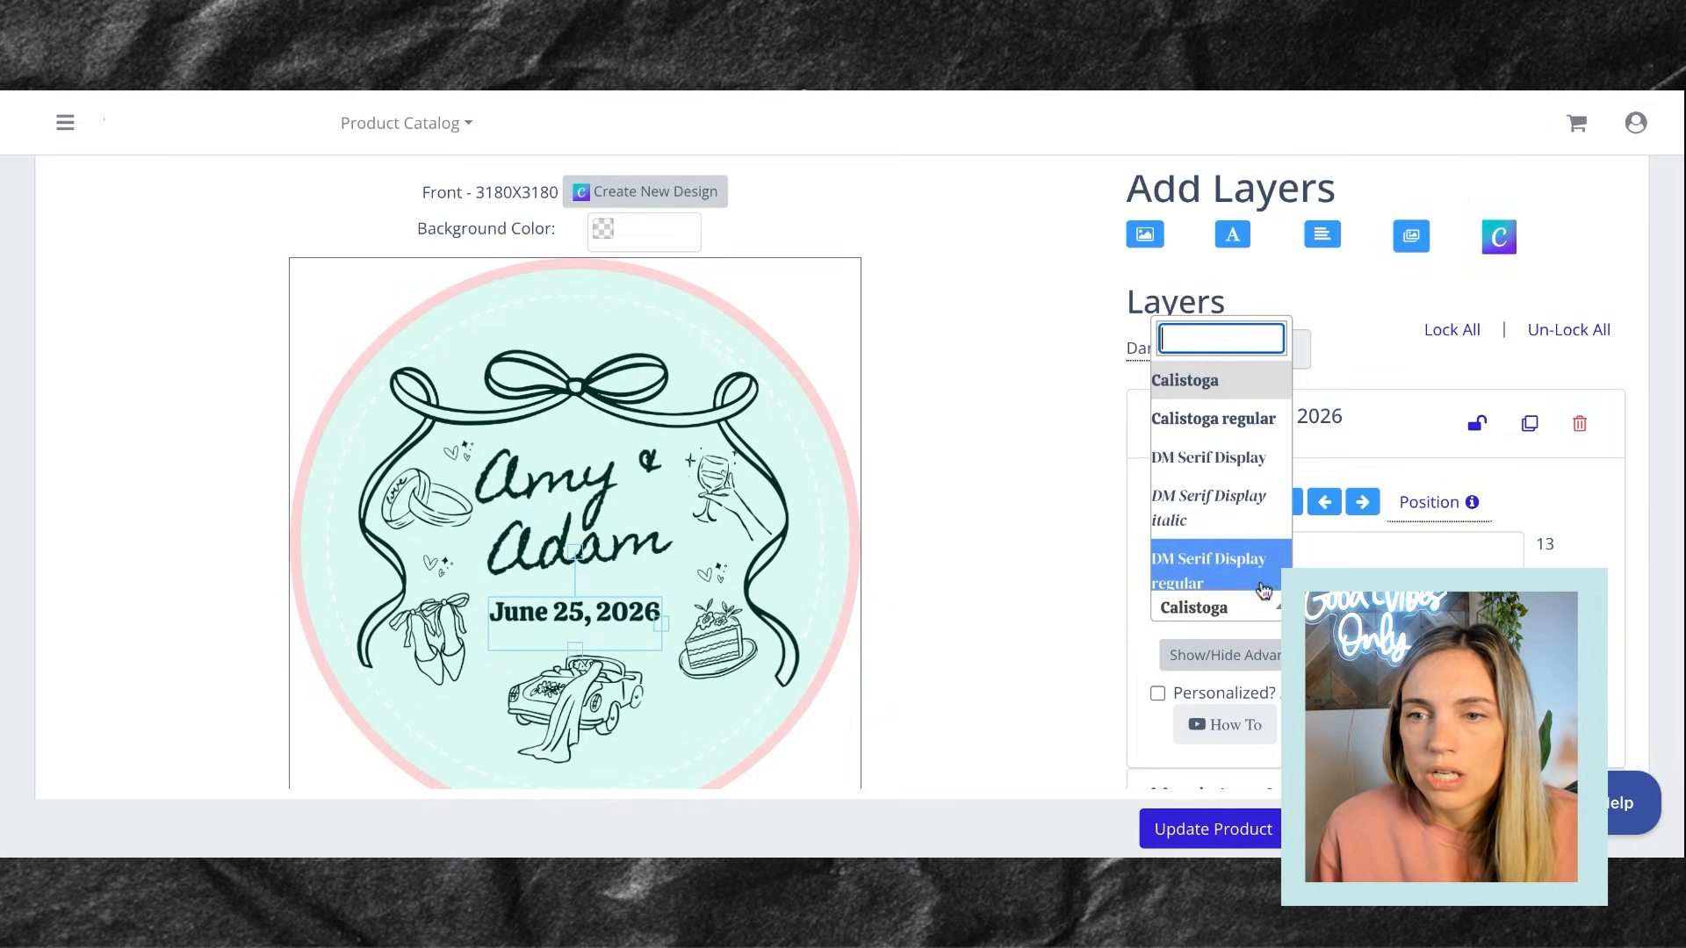
text(choc)
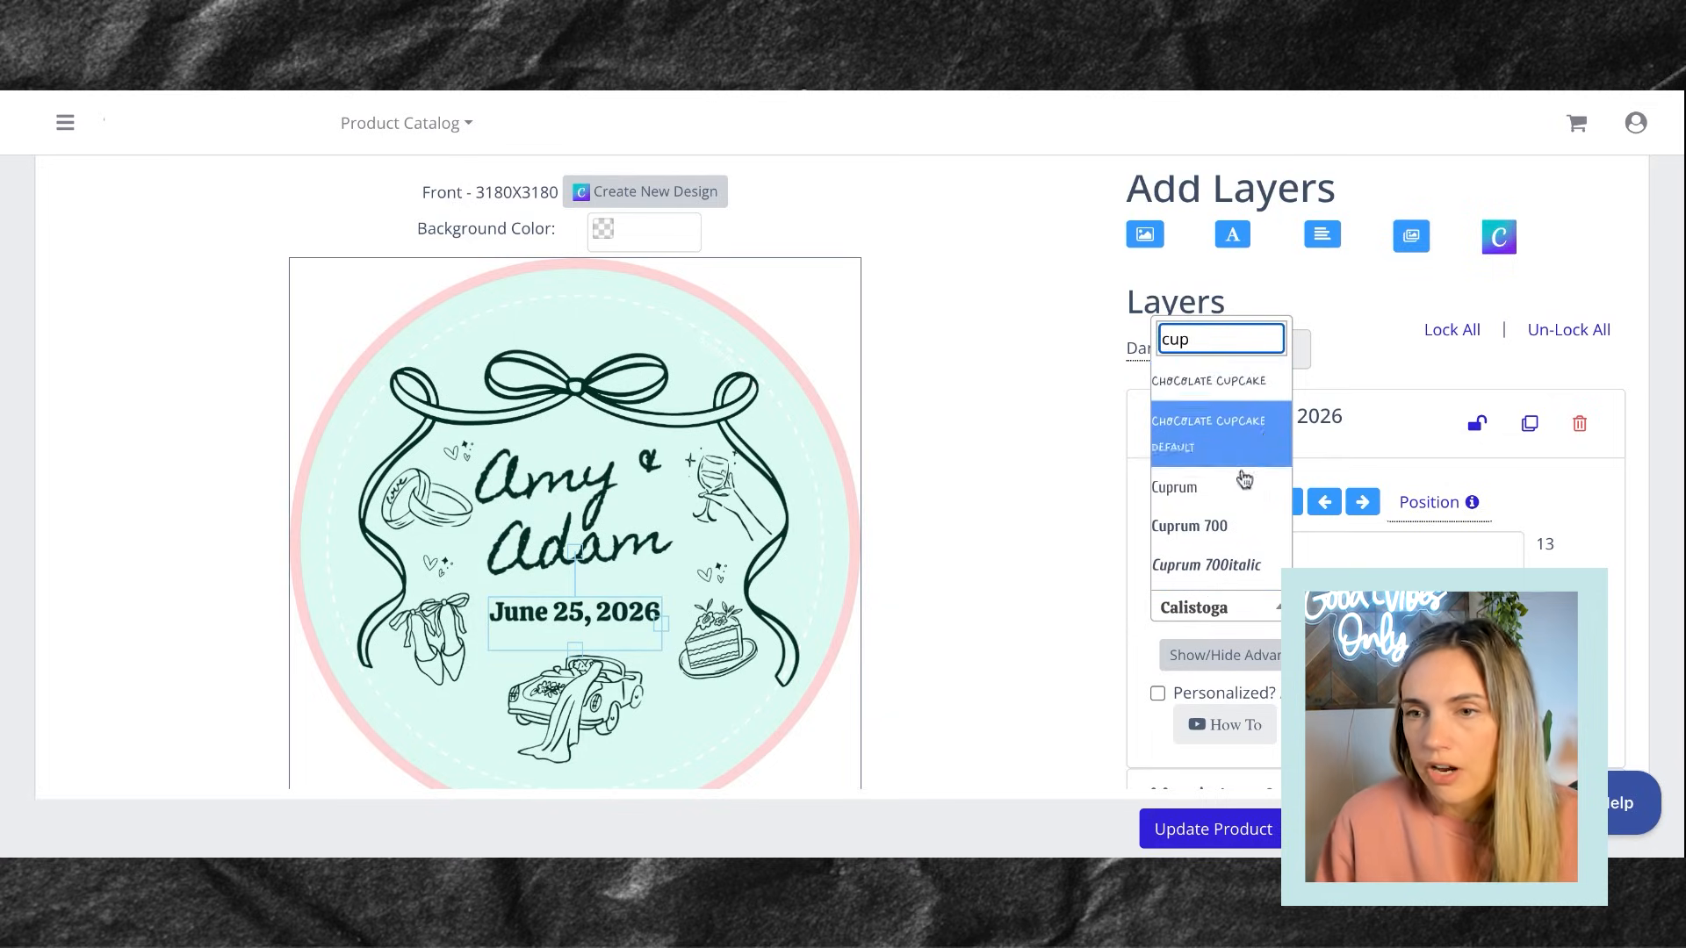
click(1241, 380)
drag(631, 618, 632, 612)
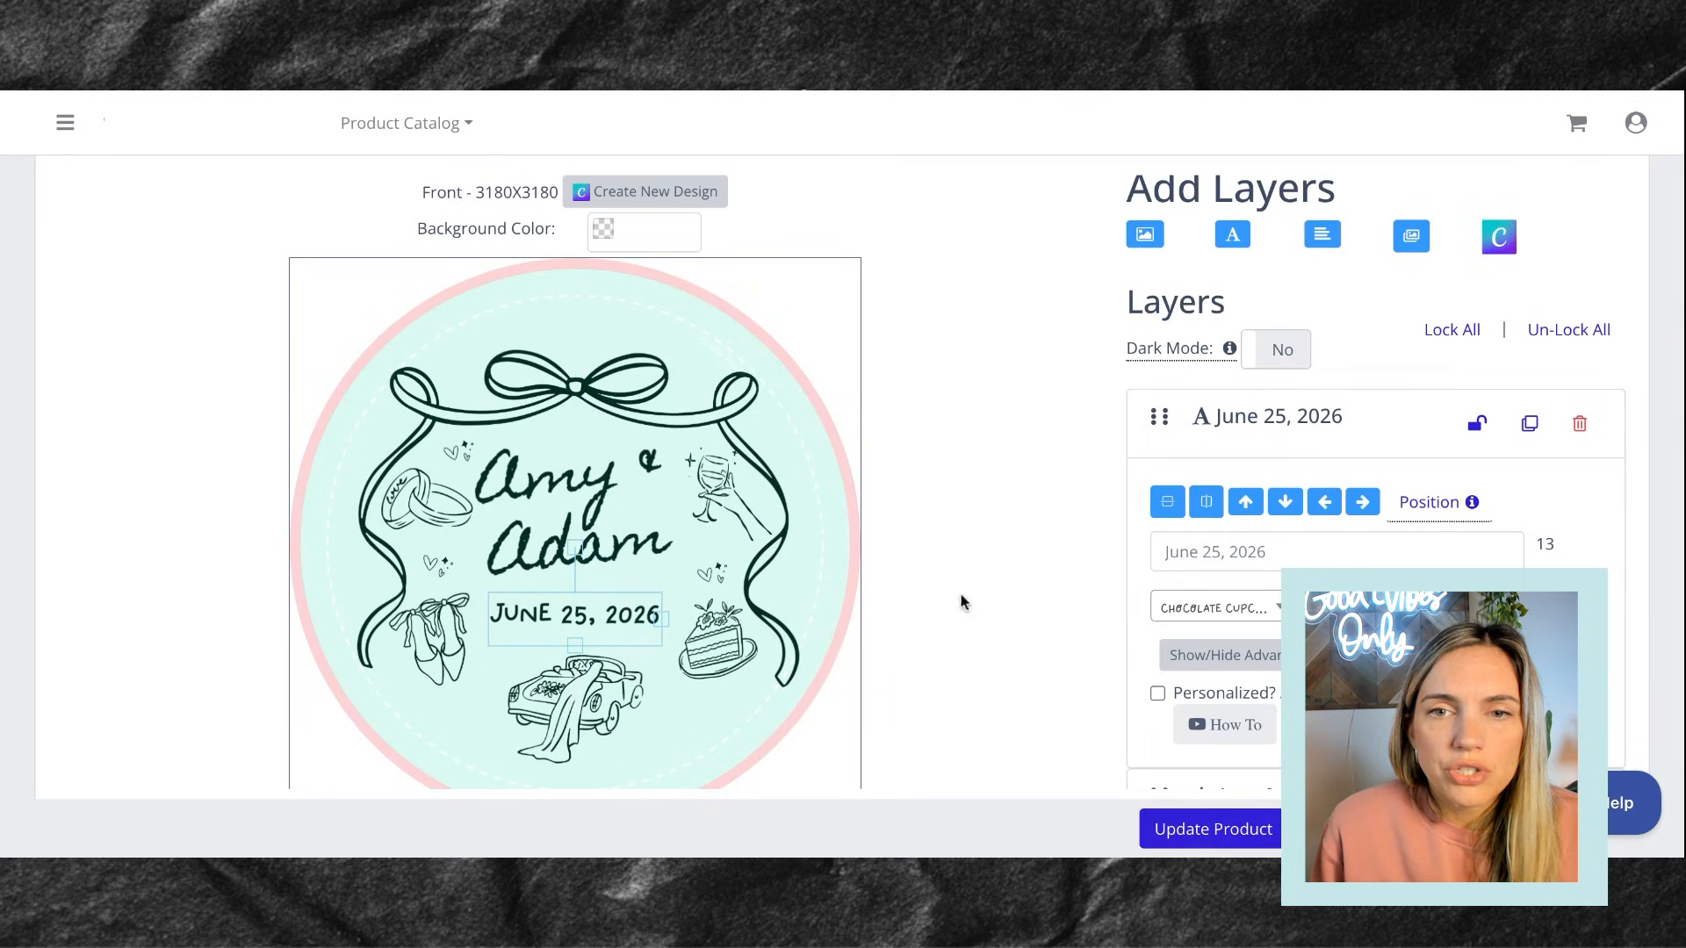
click(1157, 693)
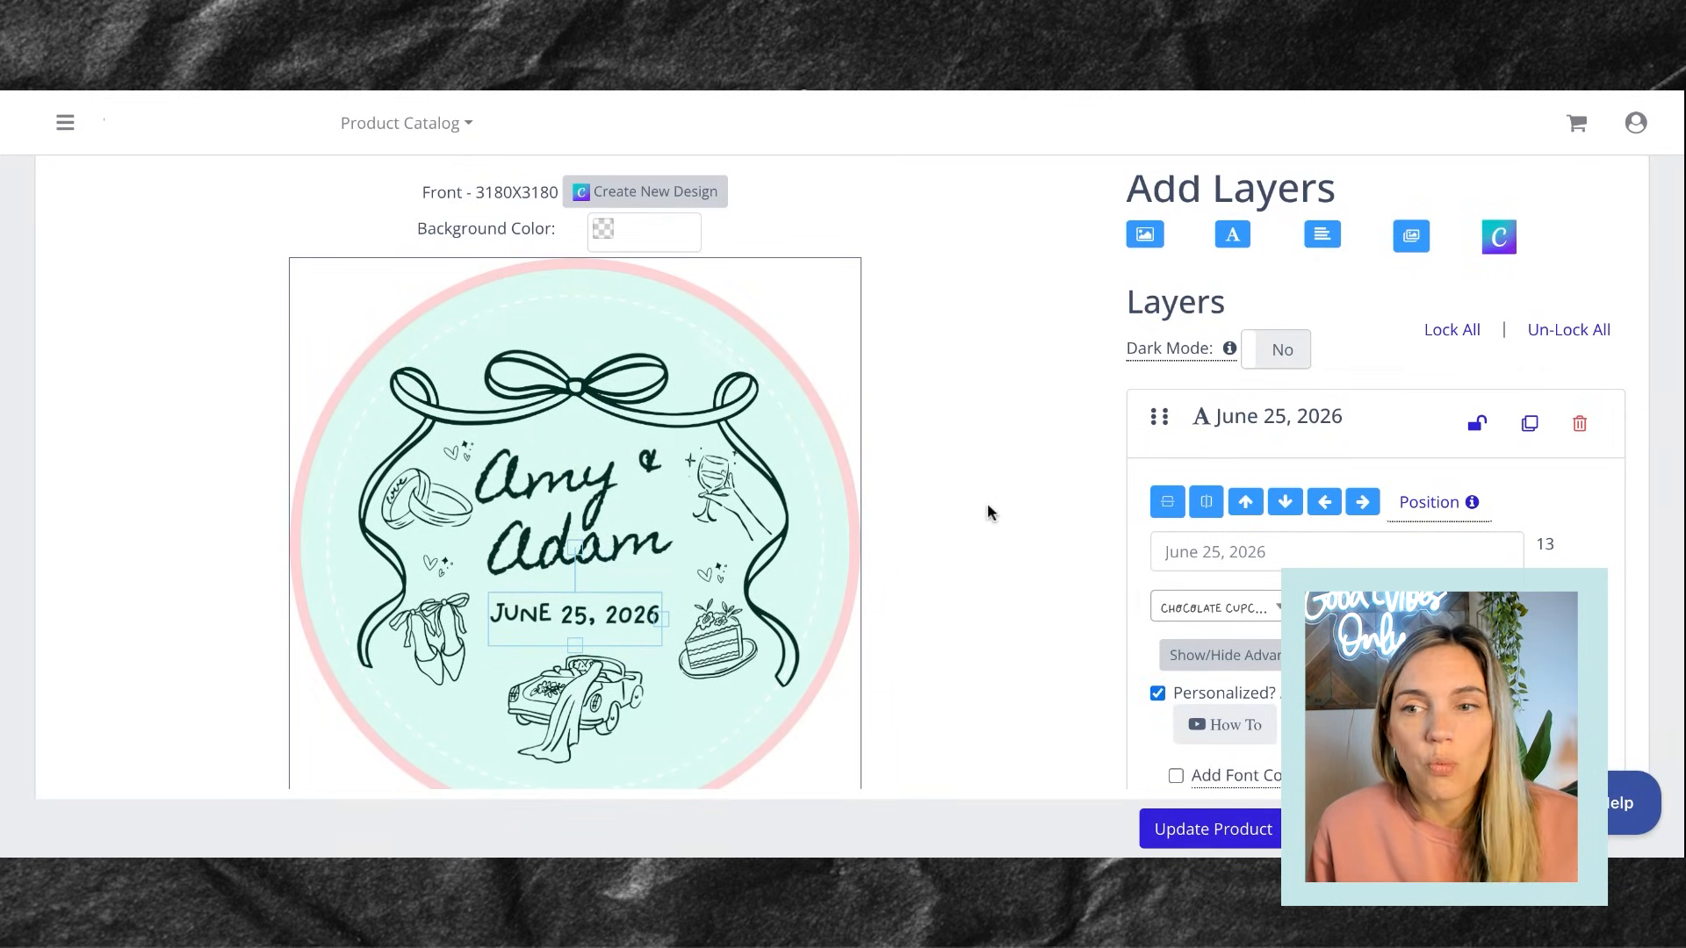
Reorder the layers so the names come above the date, and update the product
scroll(987, 512, down, 1)
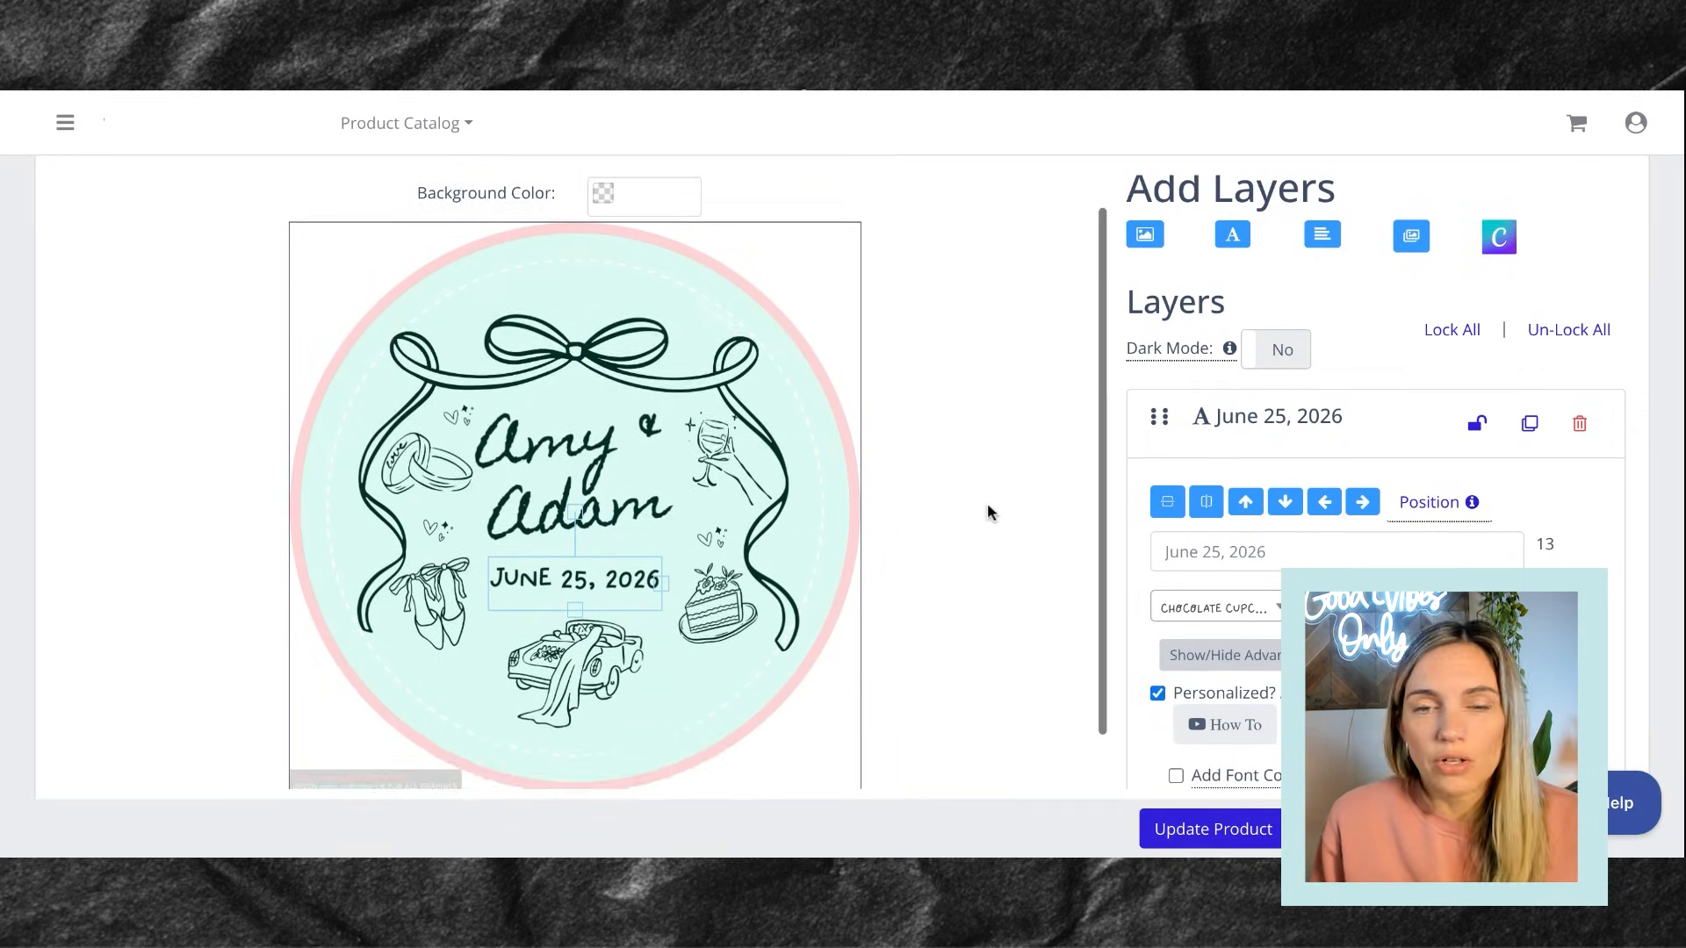
click(1302, 421)
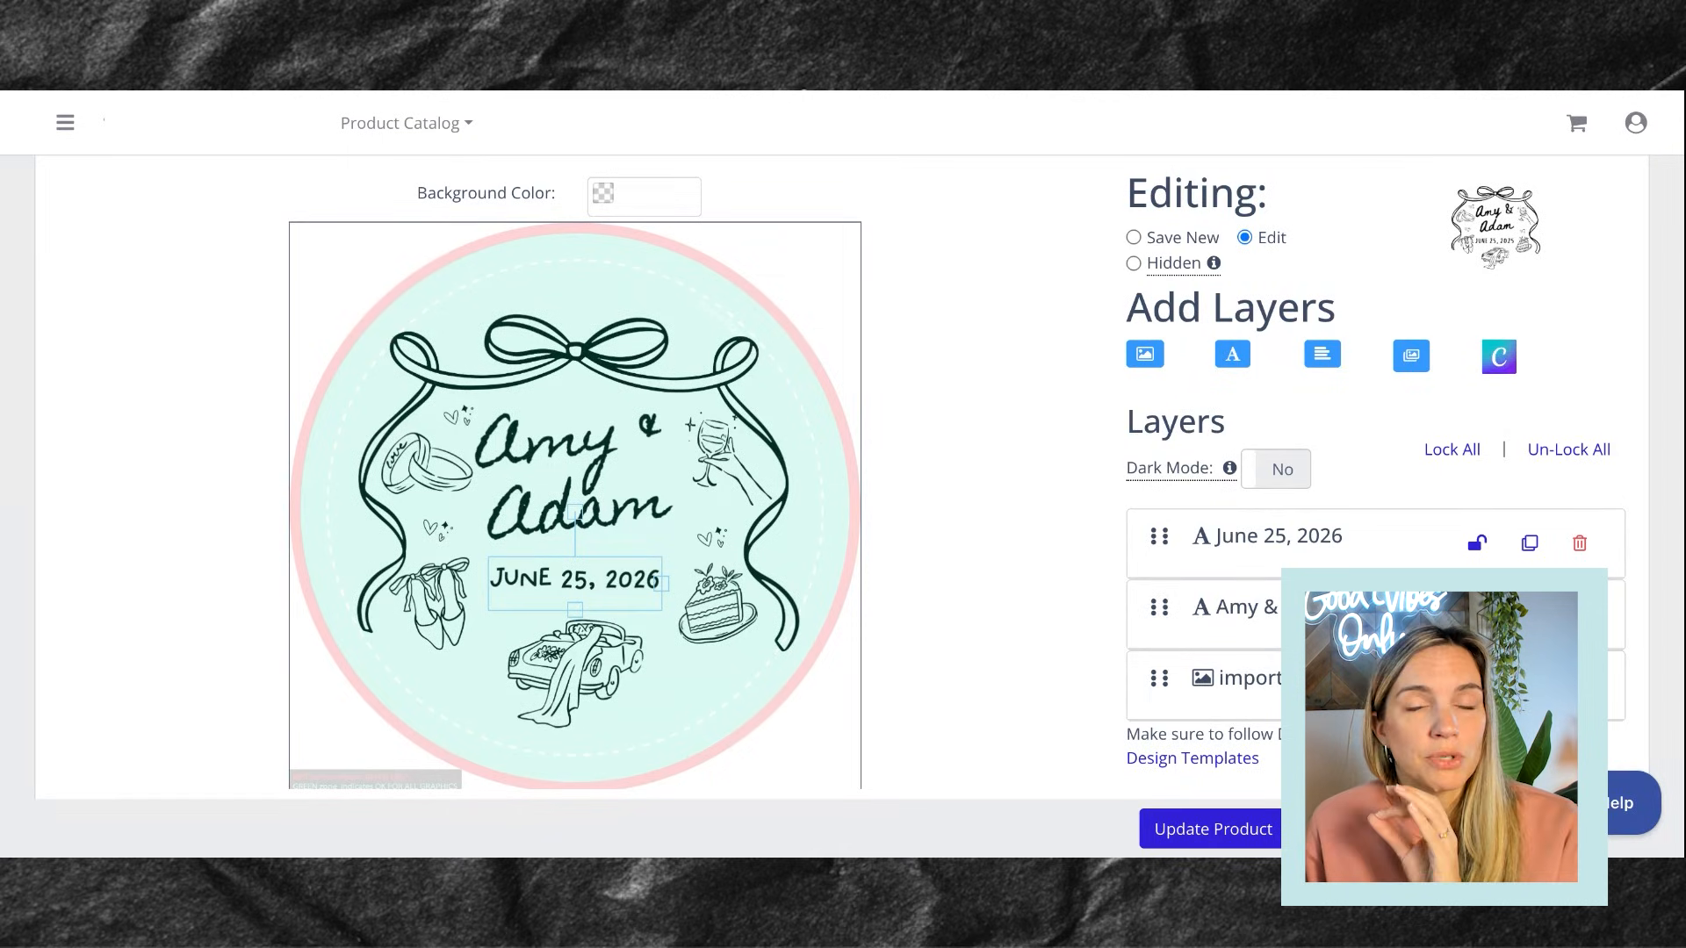
drag(1298, 615, 1298, 552)
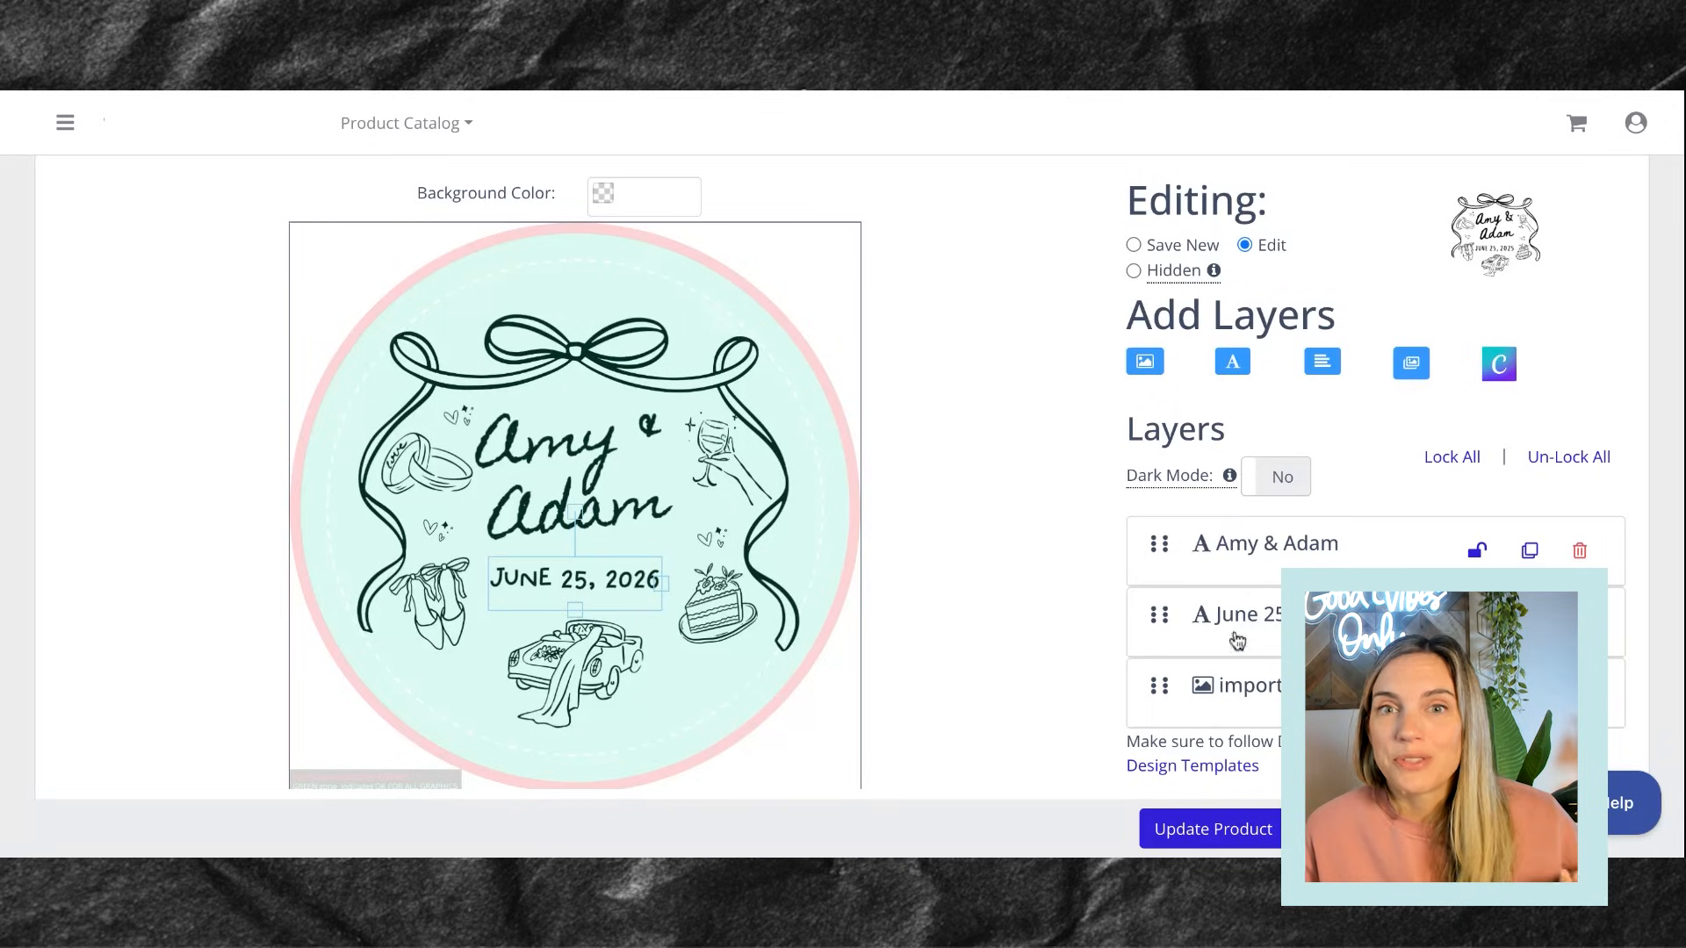
click(1219, 821)
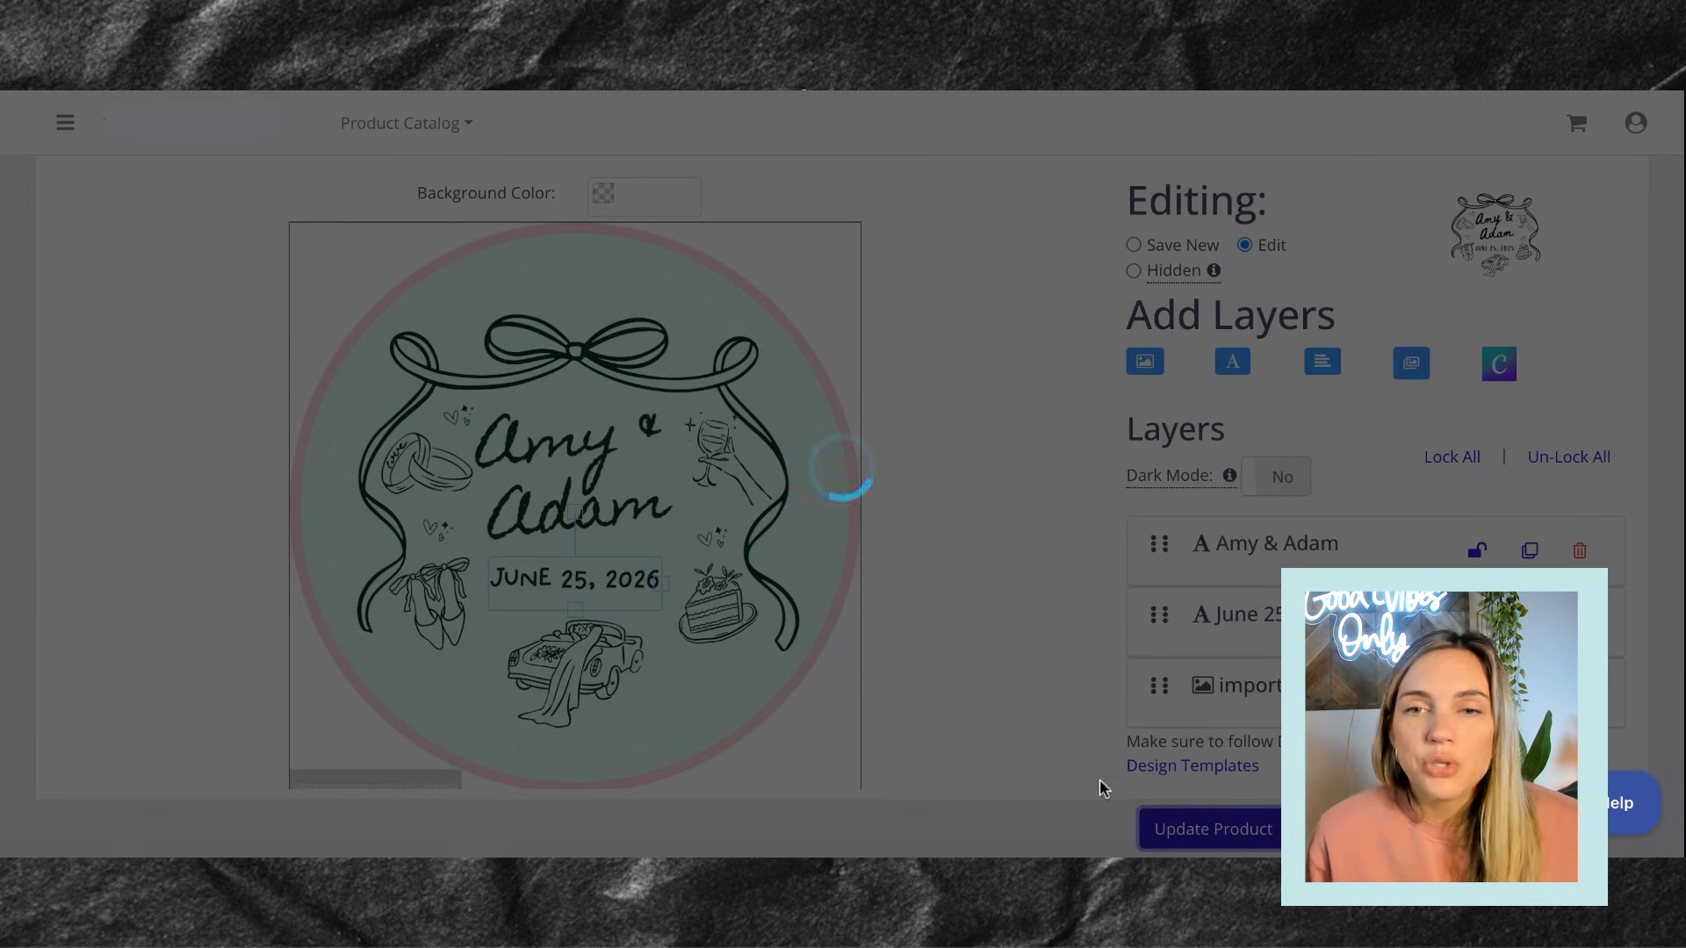